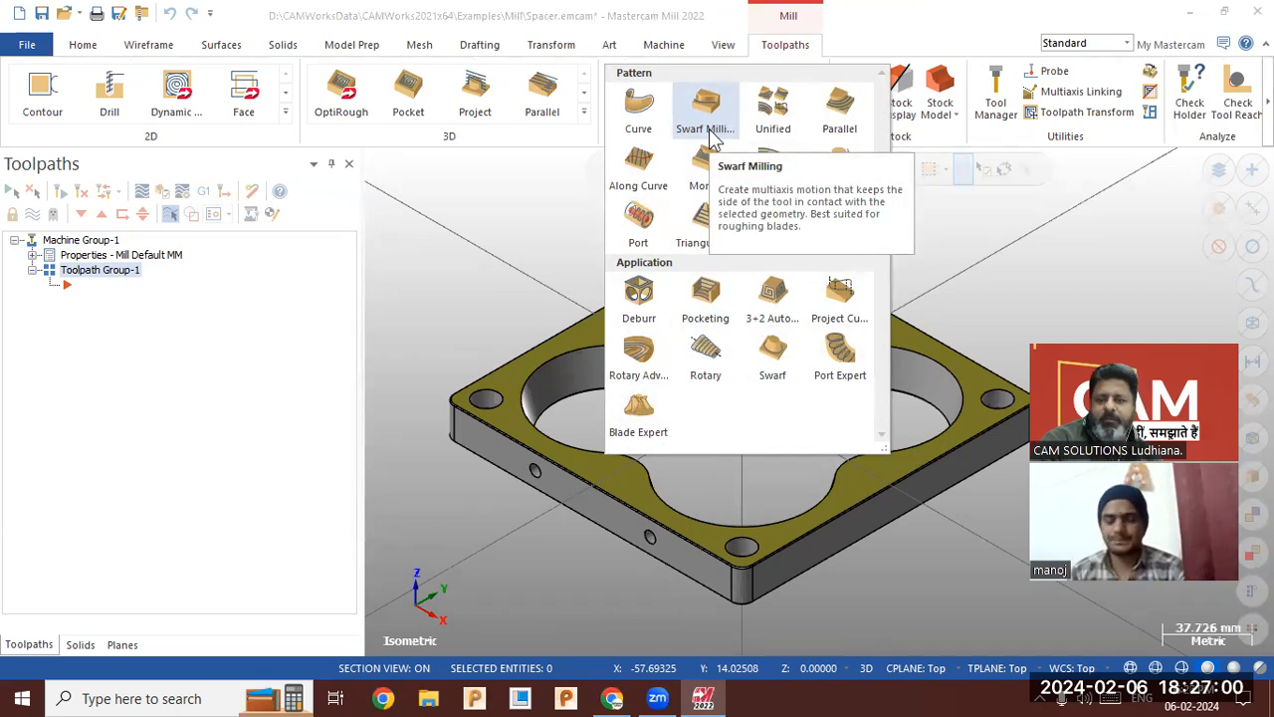
Start a Swarf Milling multiaxis toolpath for the spacer part.
left_click(1066, 276)
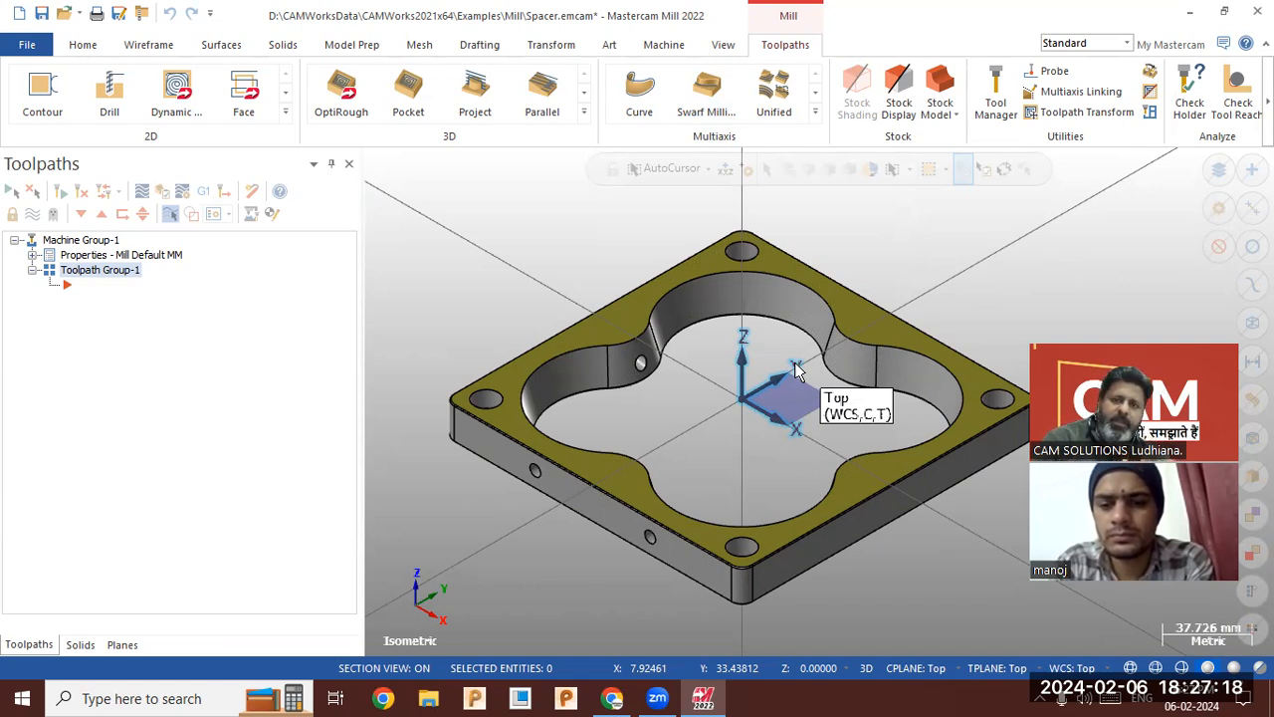
left_click(816, 111)
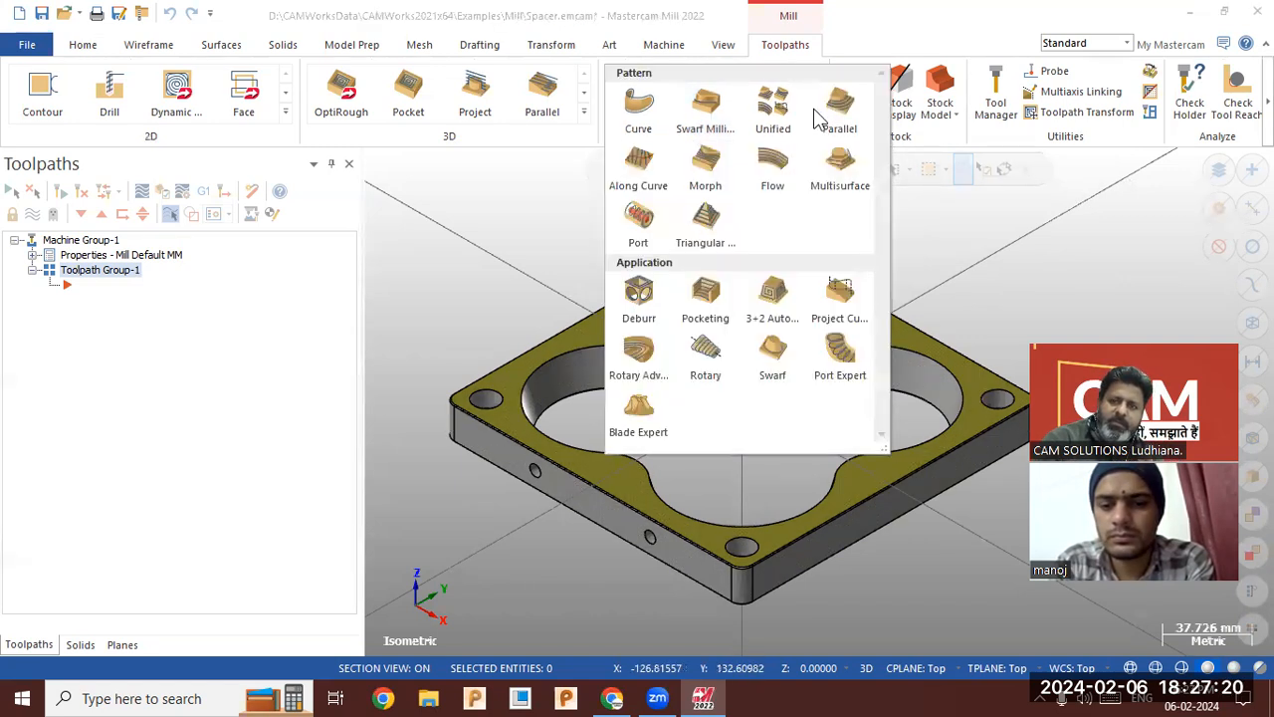
left_click(707, 104)
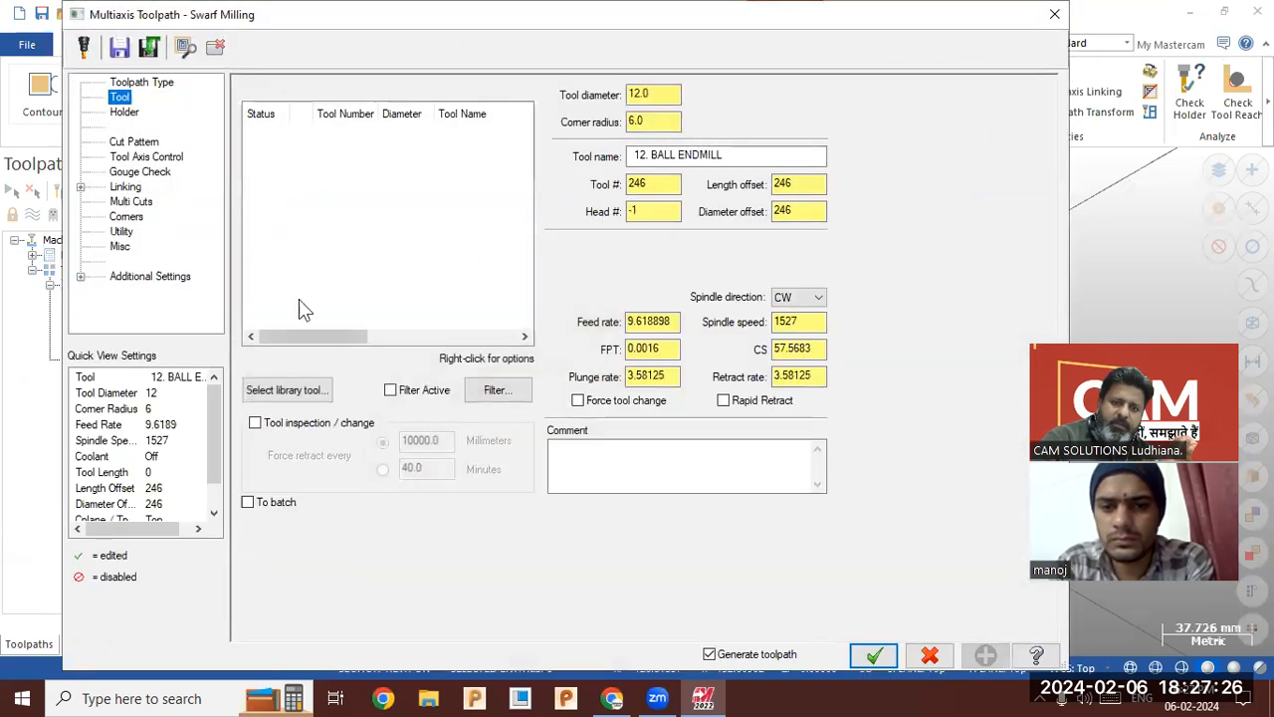
Assign the library tool FLAT END MILL - 6 to the toolpath and set its tool number to 1.
left_click(287, 389)
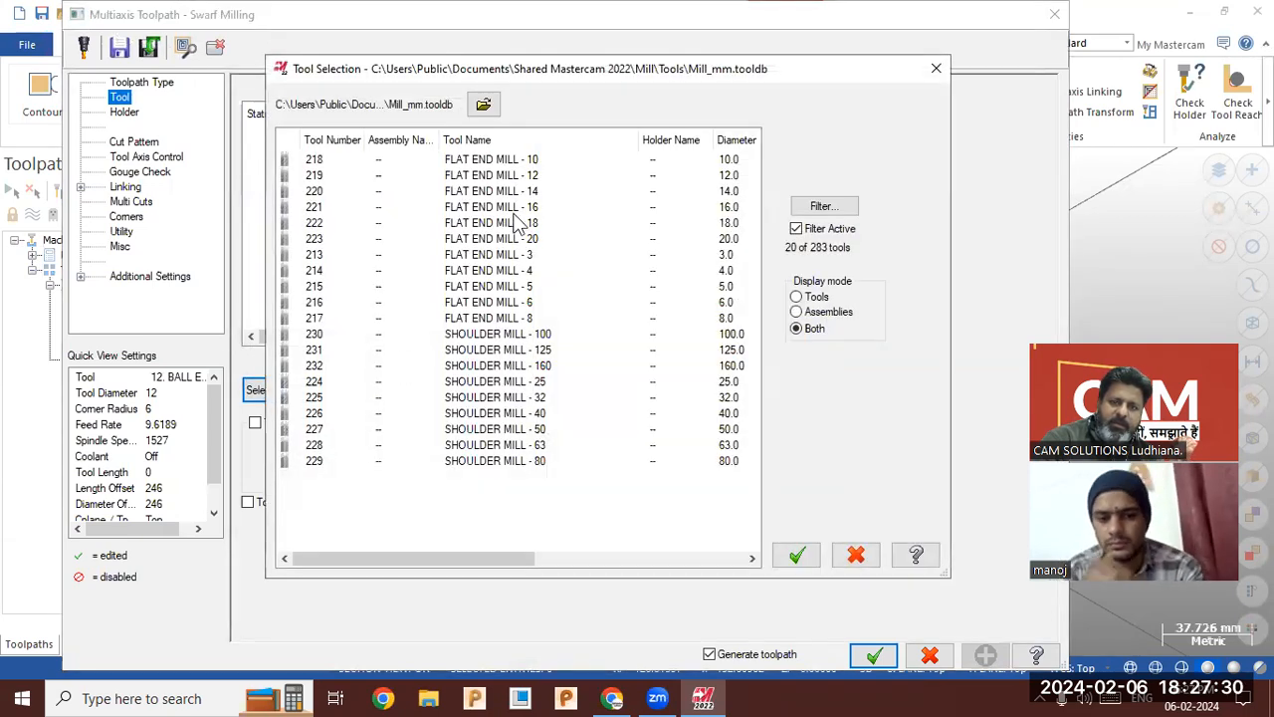
left_click(510, 302)
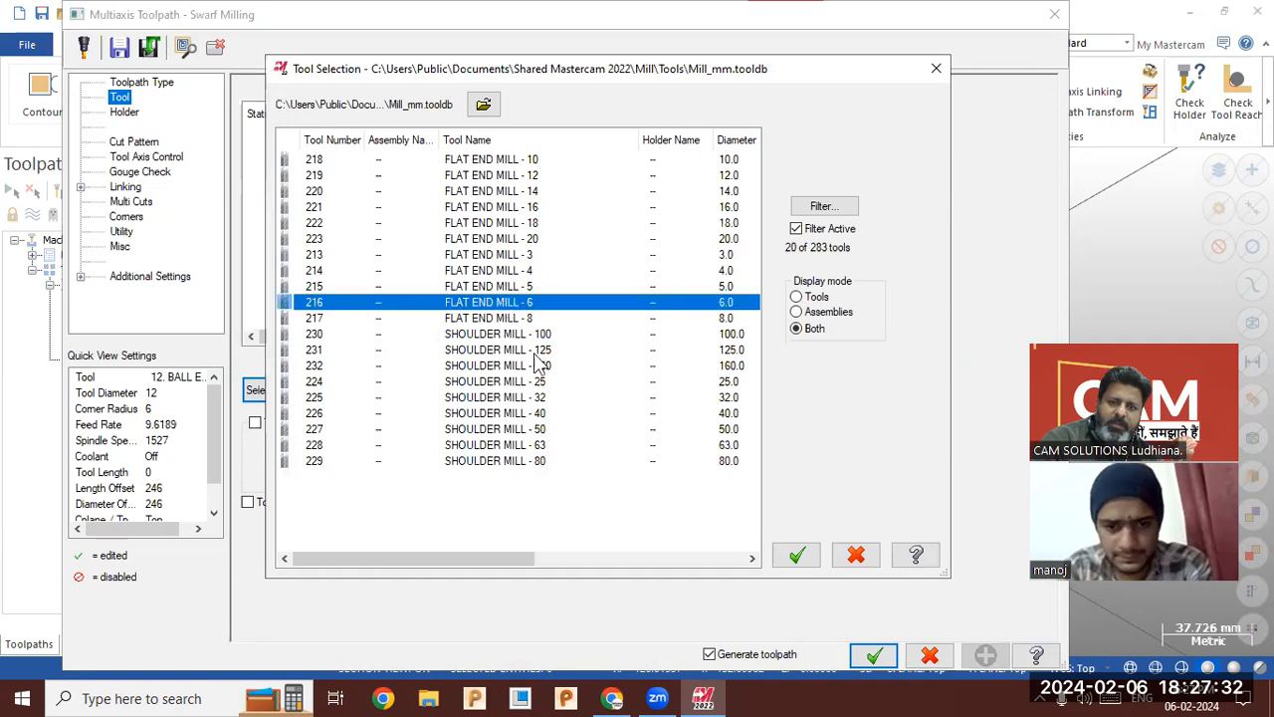
left_click(796, 555)
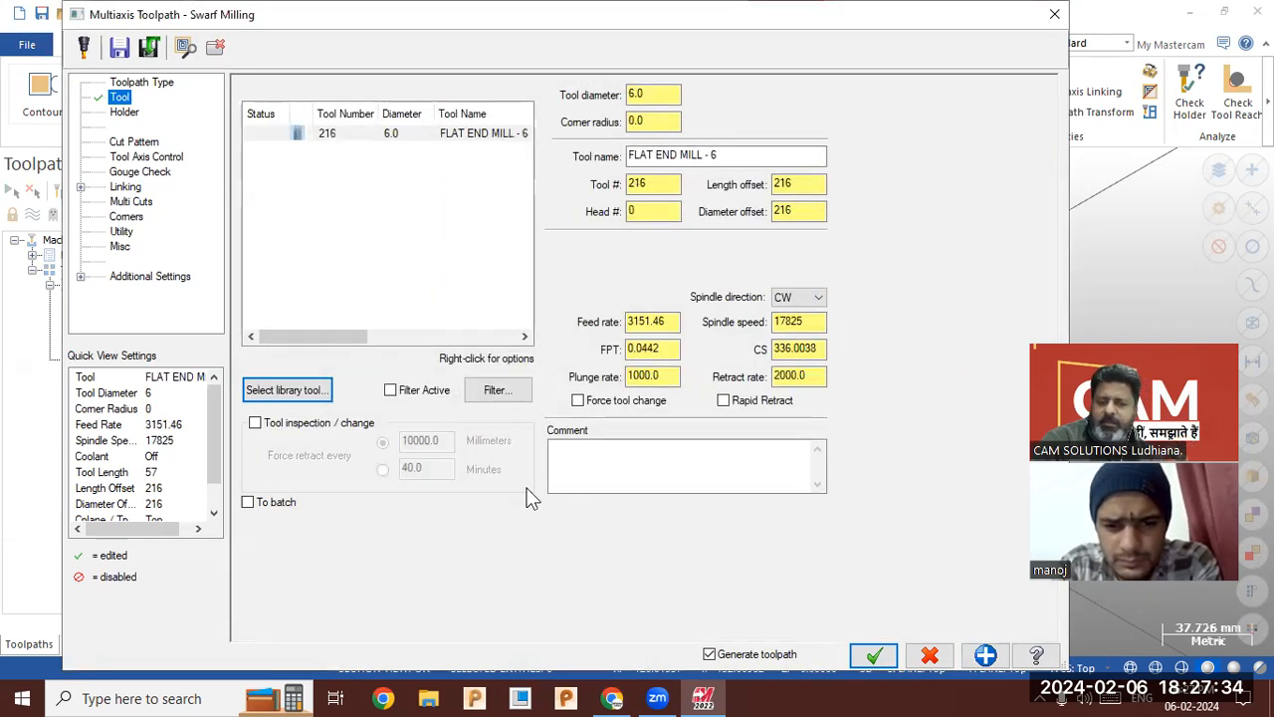
left_click(653, 184)
double_click(653, 184)
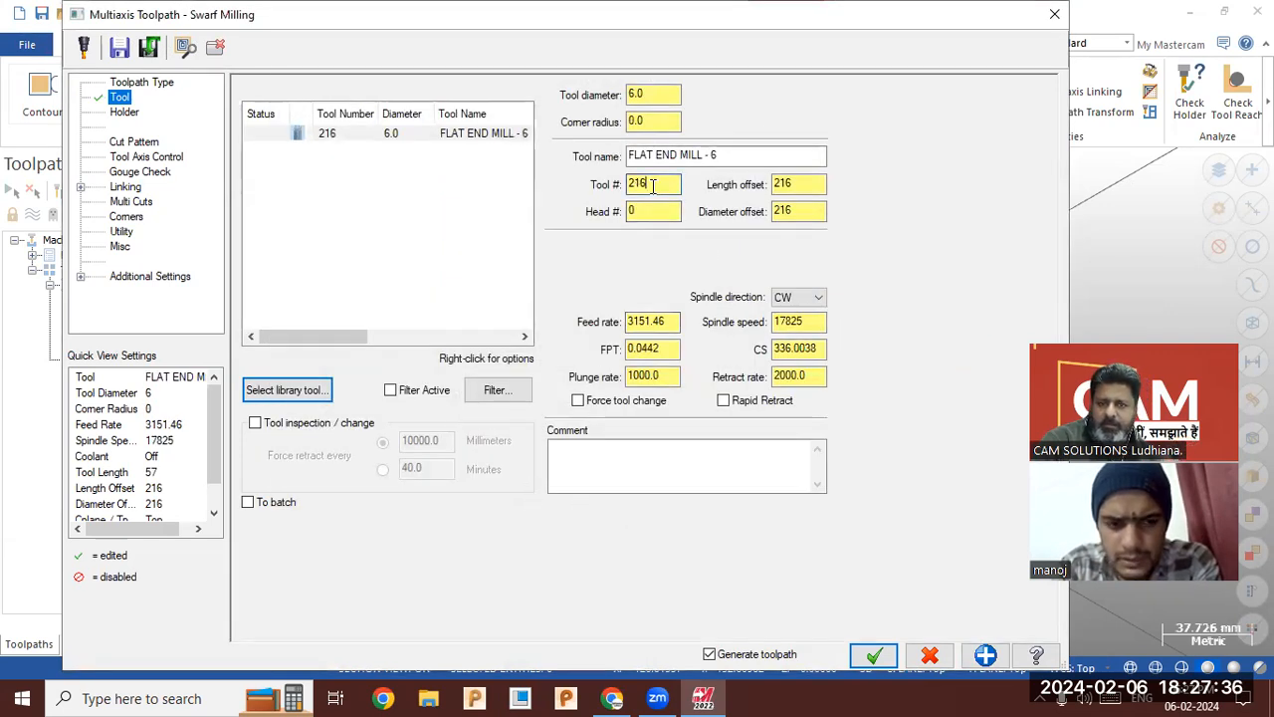
type("1")
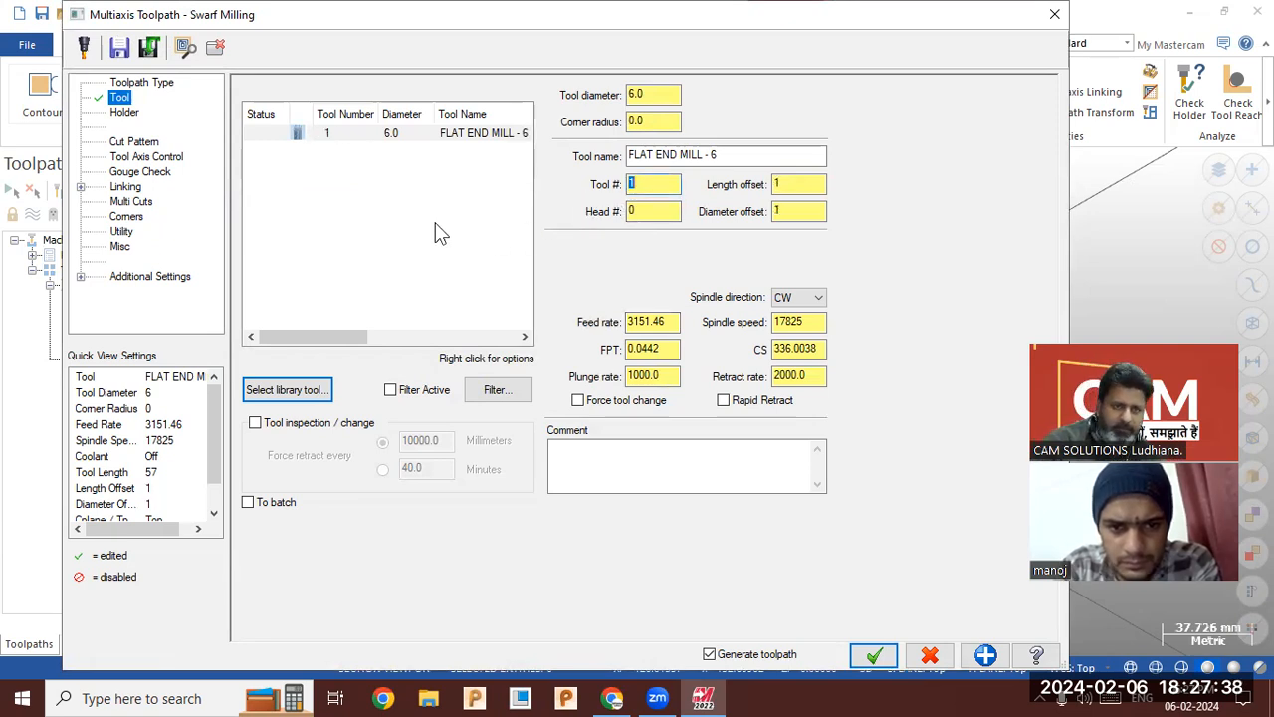
Go to the Cut Pattern settings and begin selecting the swarf geometries on the model.
left_click(132, 83)
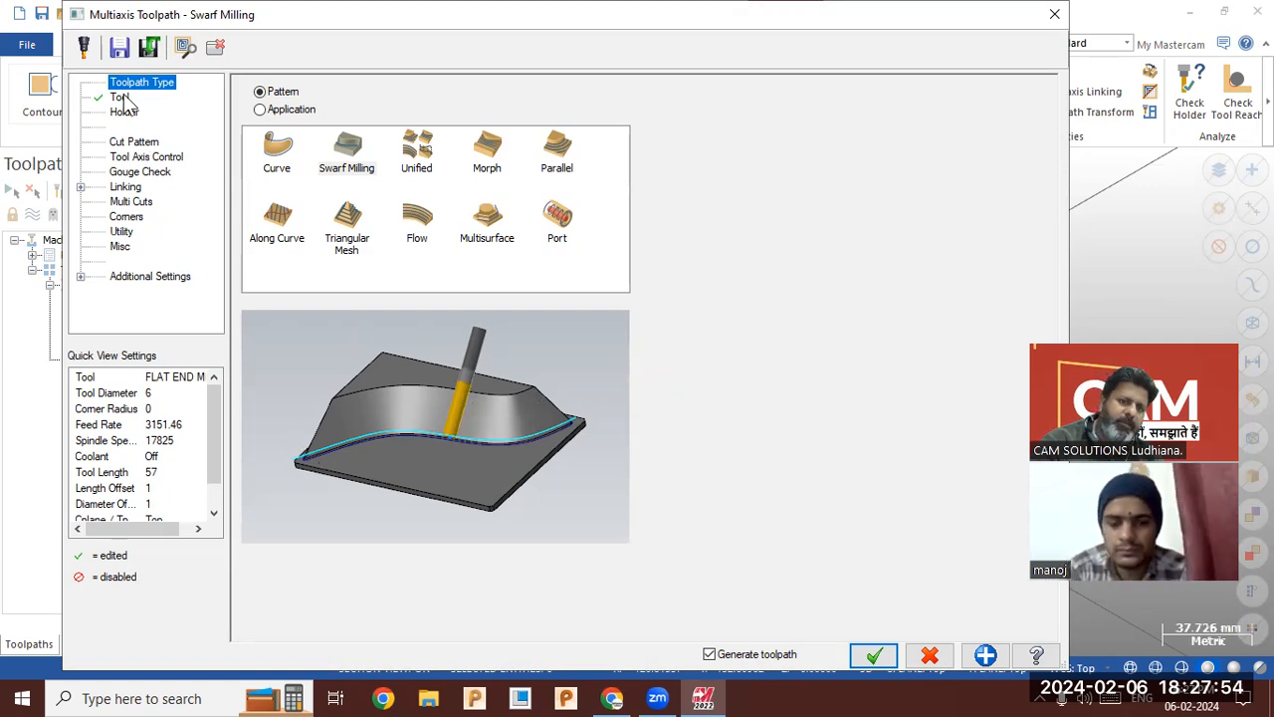
left_click(130, 143)
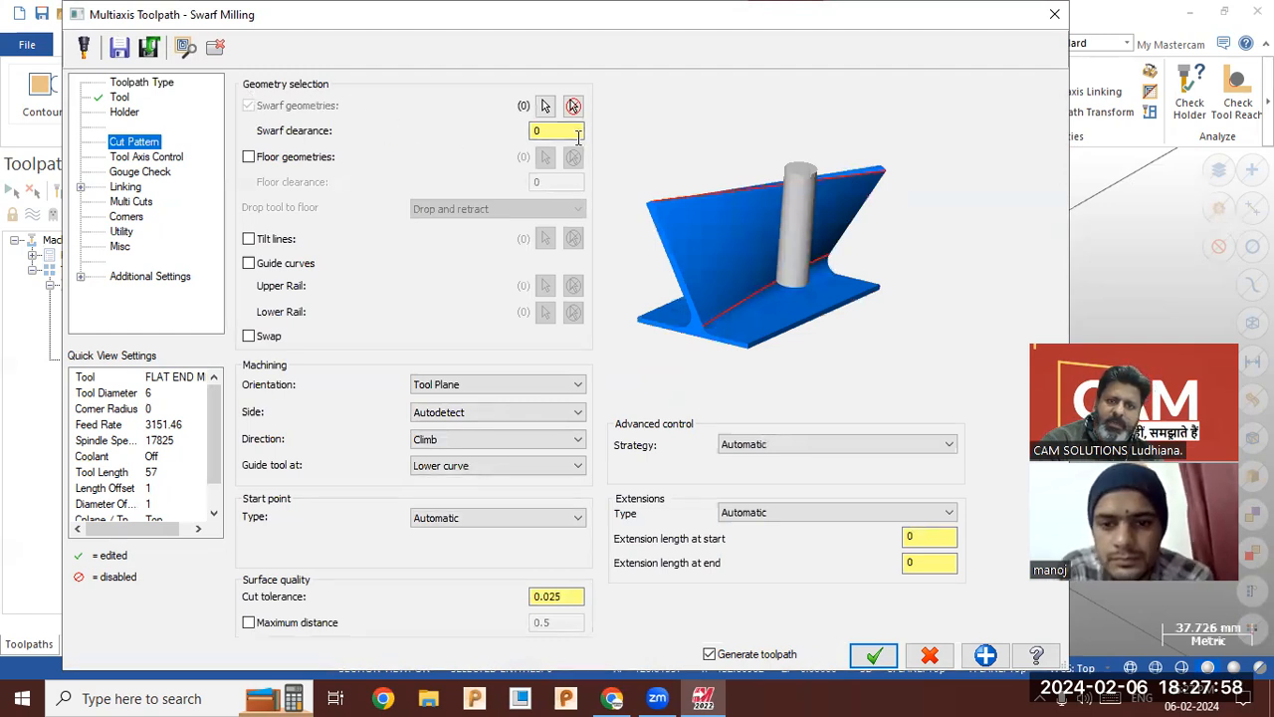
left_click(546, 107)
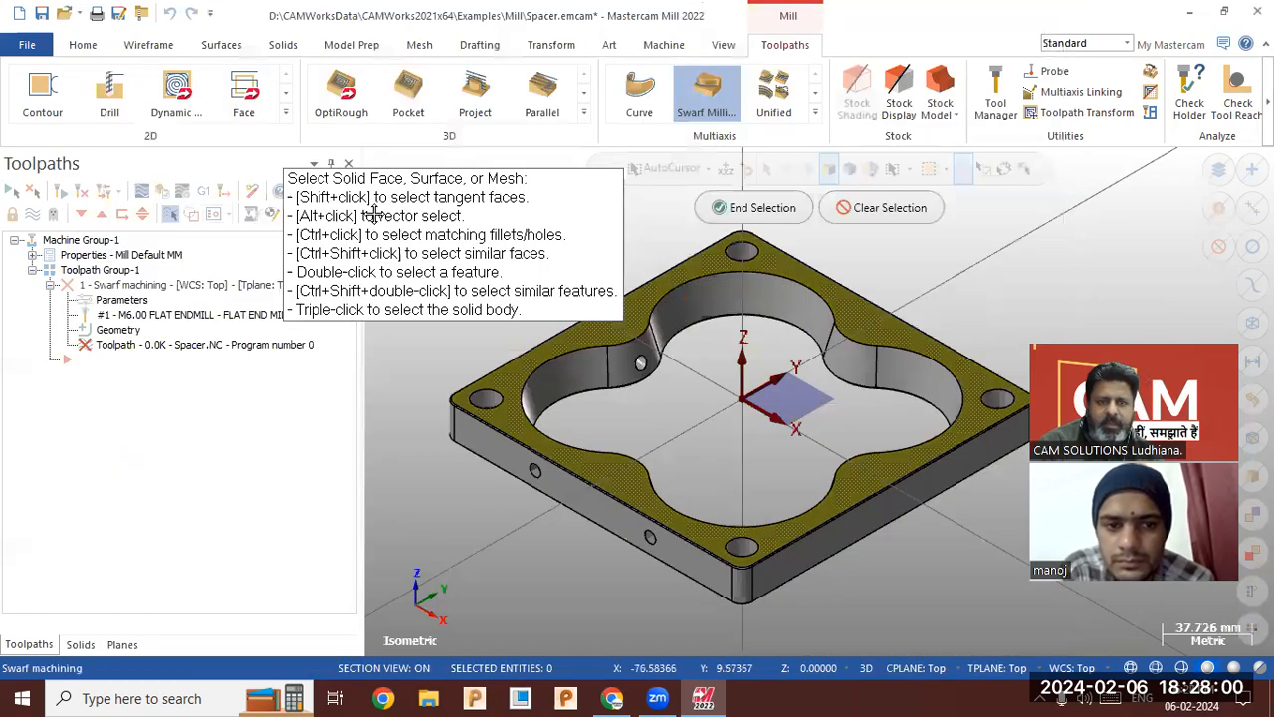
triple_click(863, 366)
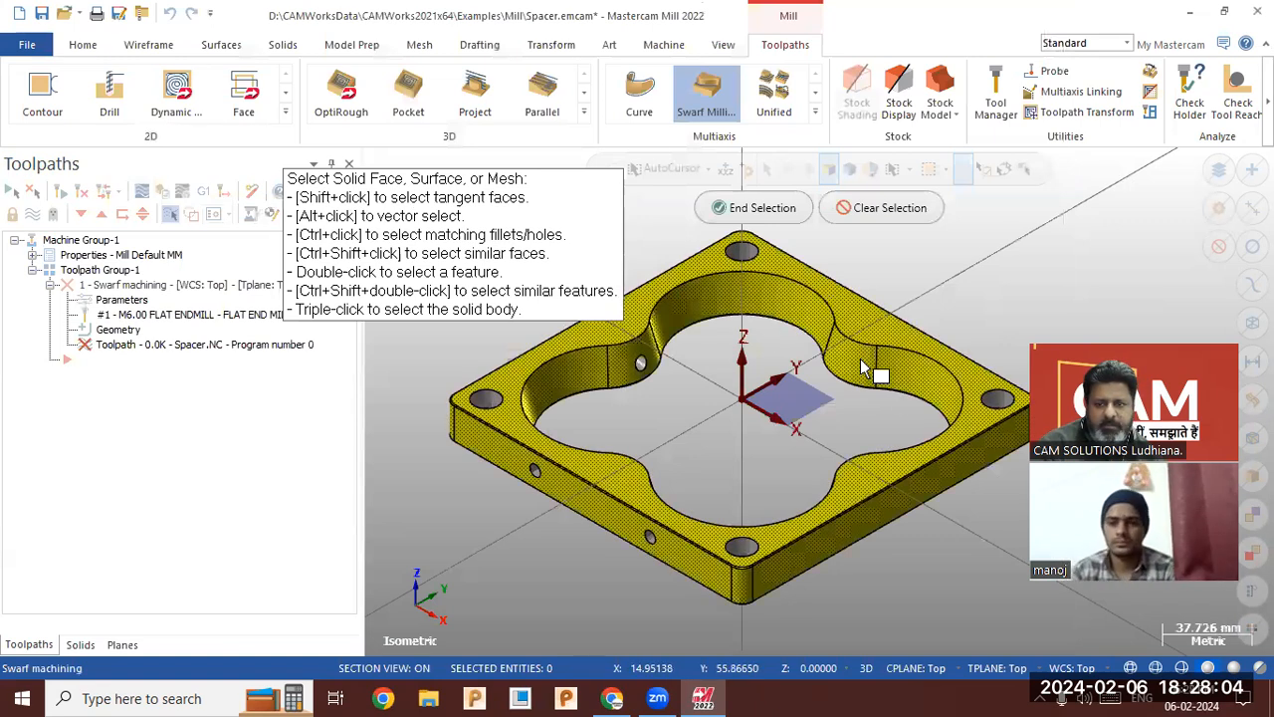
left_click(848, 208)
triple_click(791, 319)
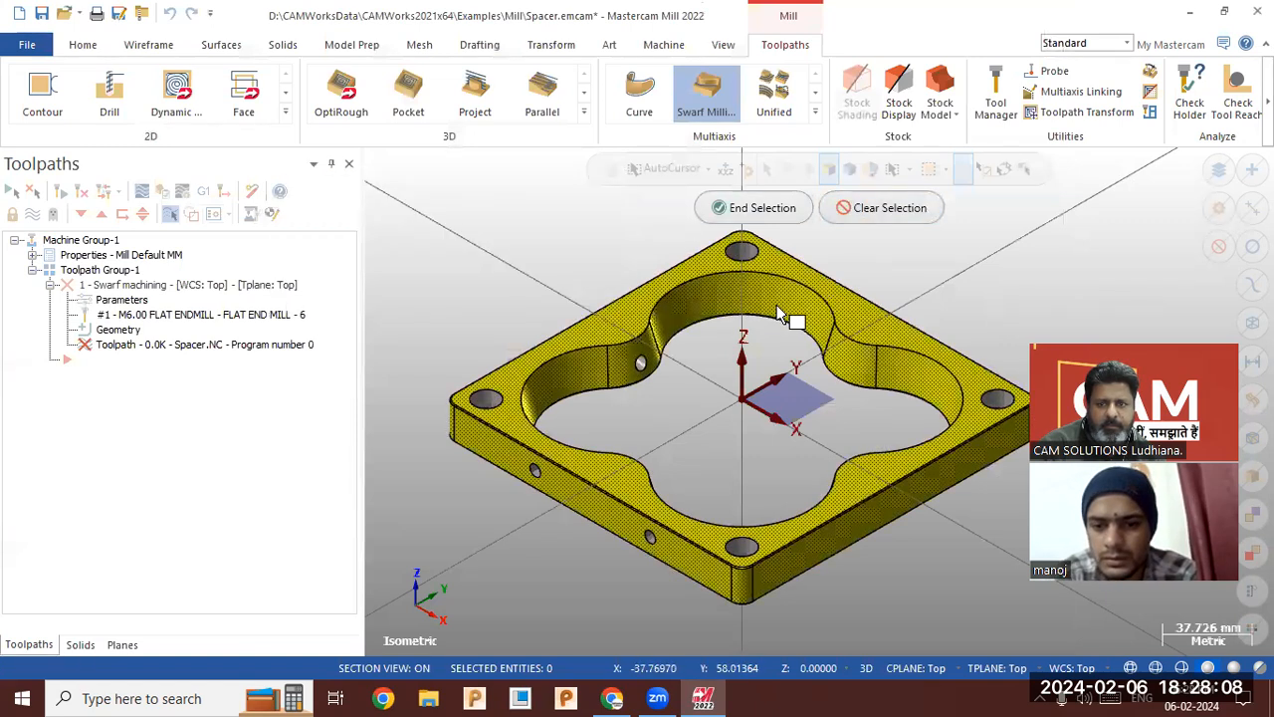
left_click(862, 207)
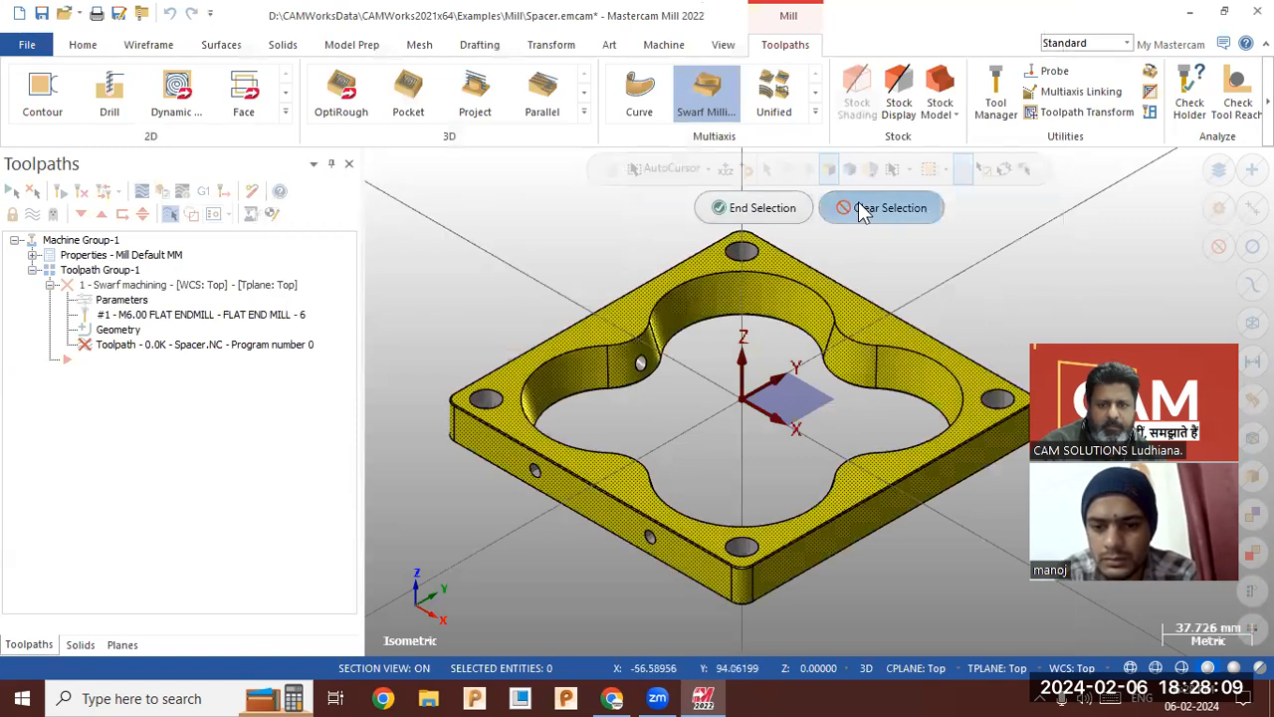
Select all eight inner wall faces of the central opening as the swarf geometries.
left_click(711, 320)
left_click(642, 353)
left_click(599, 368)
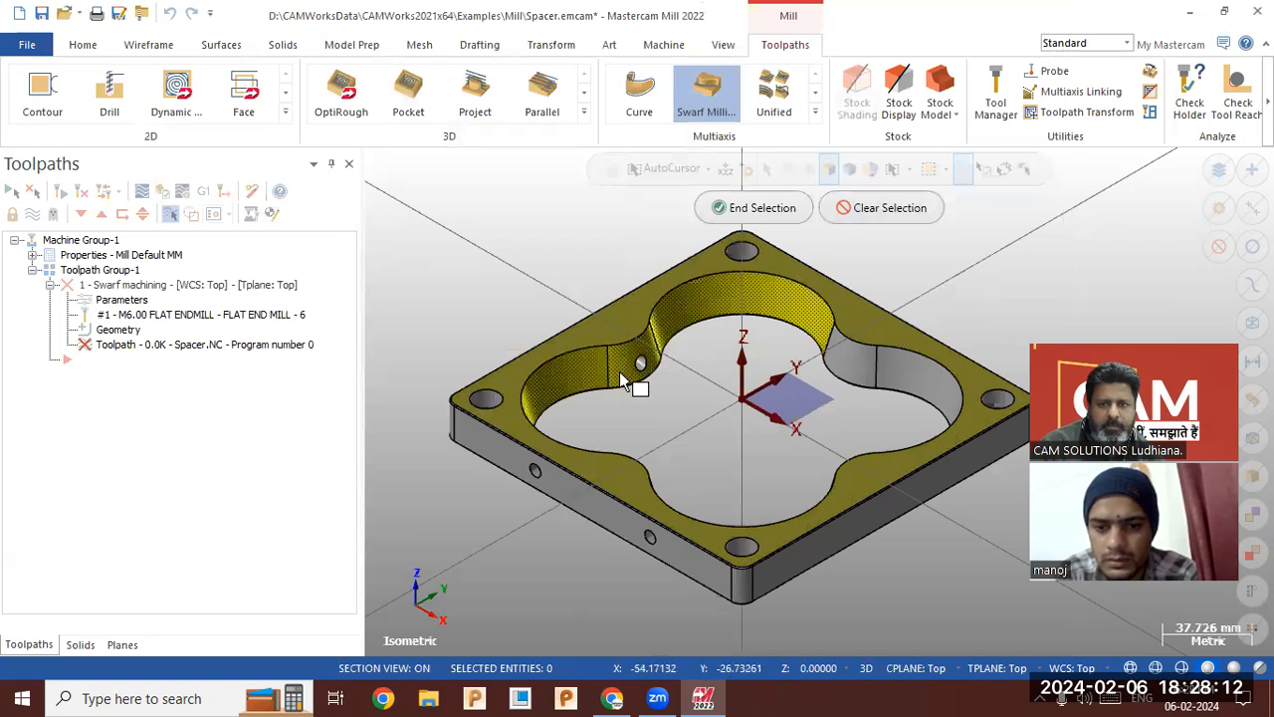
middle_click_drag(846, 371, 851, 491)
left_click(845, 494)
left_click(807, 534)
left_click(627, 490)
middle_click_drag(604, 430, 566, 336)
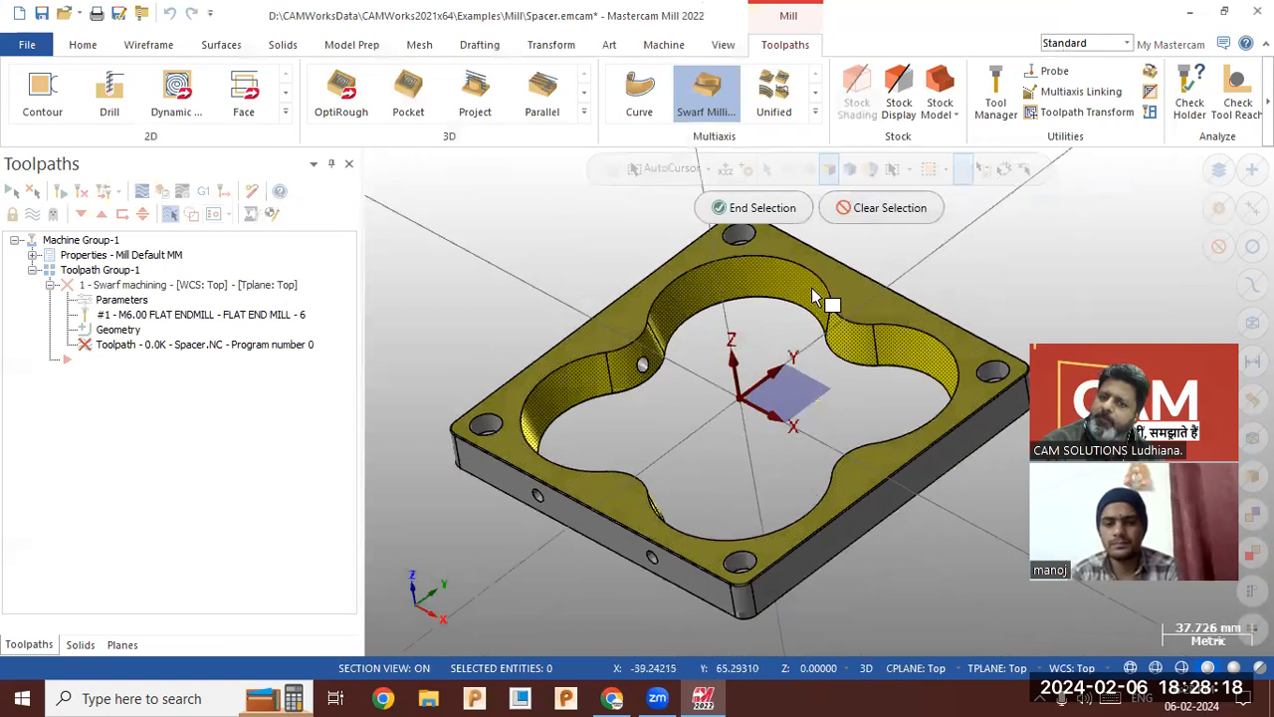
left_click(754, 207)
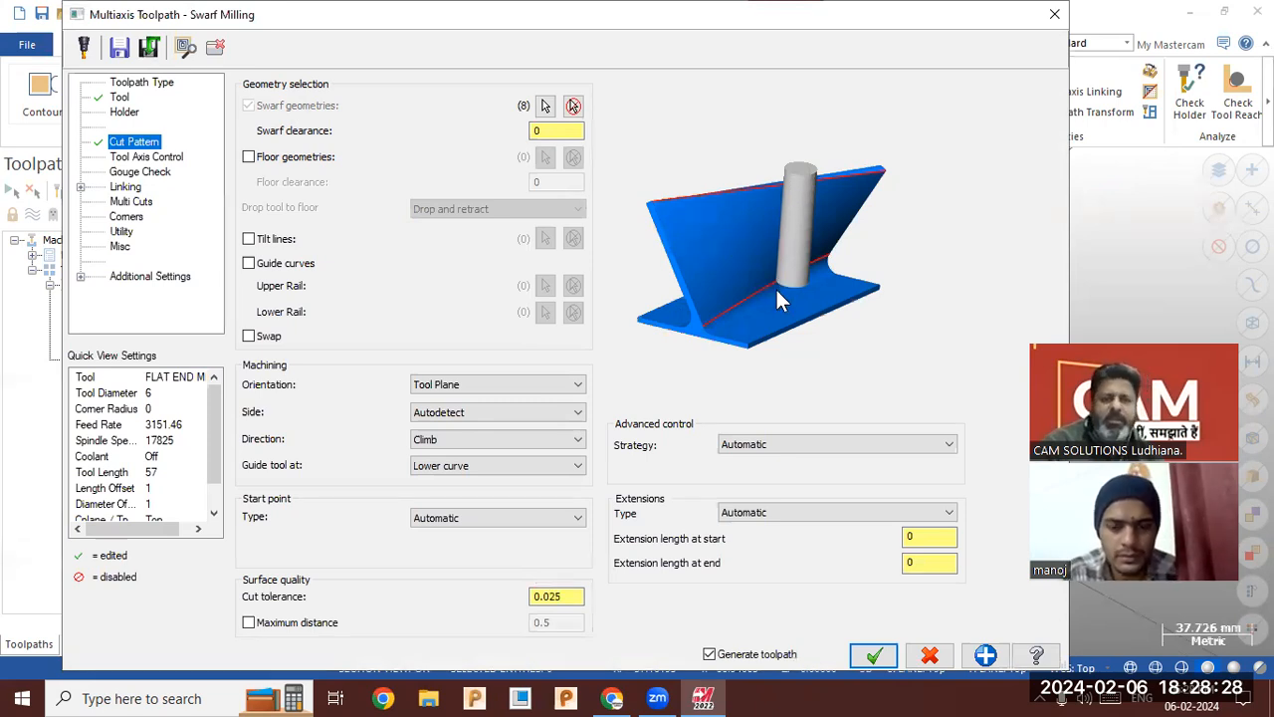
Enable floor geometries and assign one face of the spacer as the floor.
left_click(277, 159)
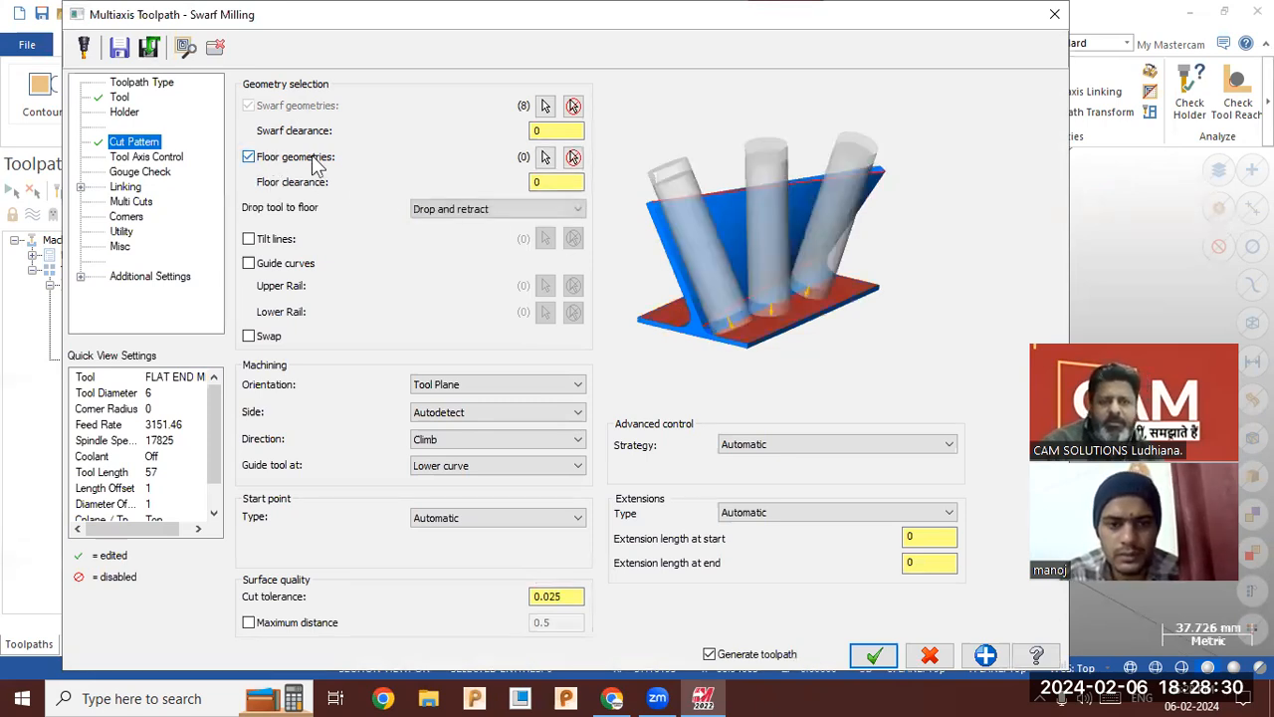
left_click(544, 158)
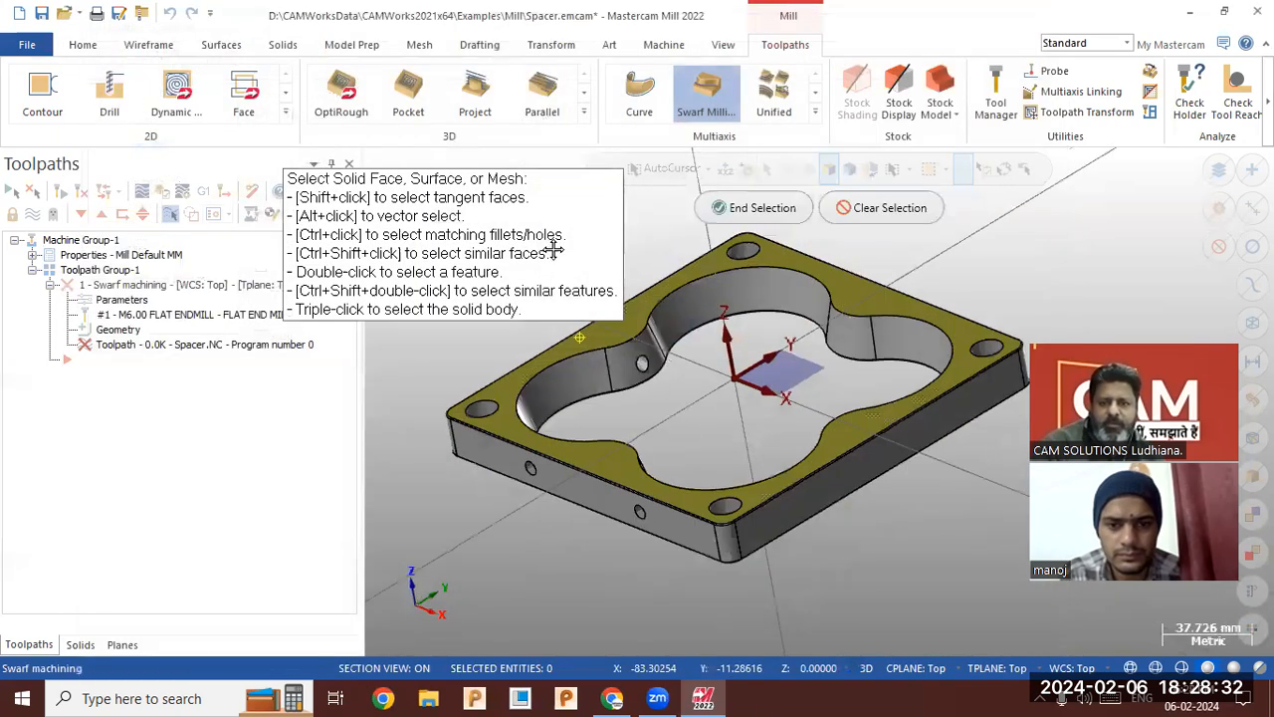
middle_click_drag(640, 362, 619, 438)
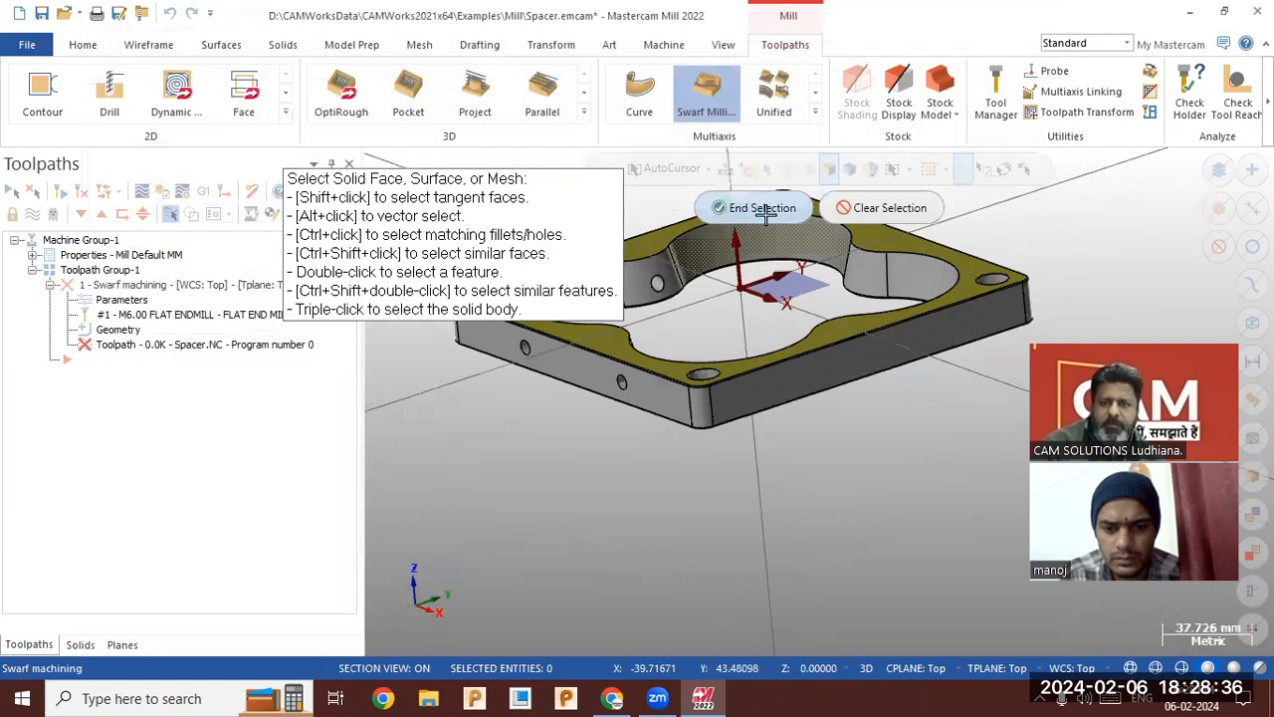
left_click(765, 211)
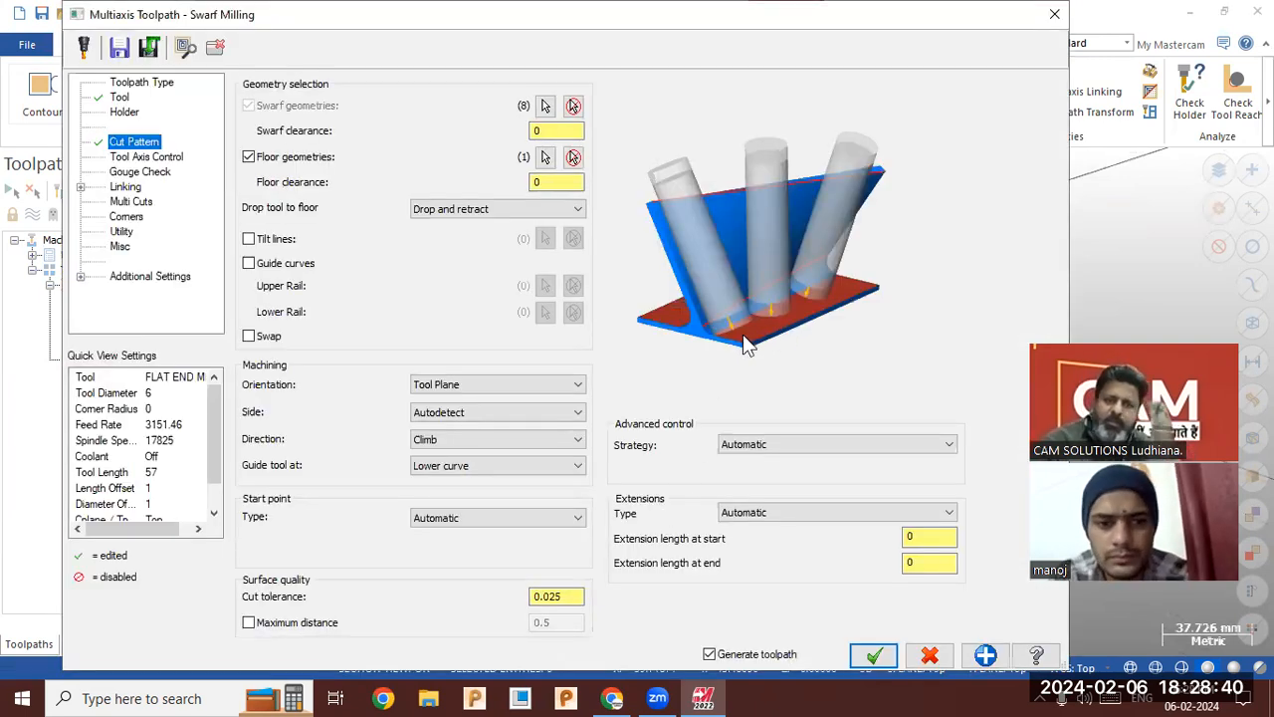
Enable guide curves and chain the upper edge loop of the central opening as the upper rail.
left_click(308, 264)
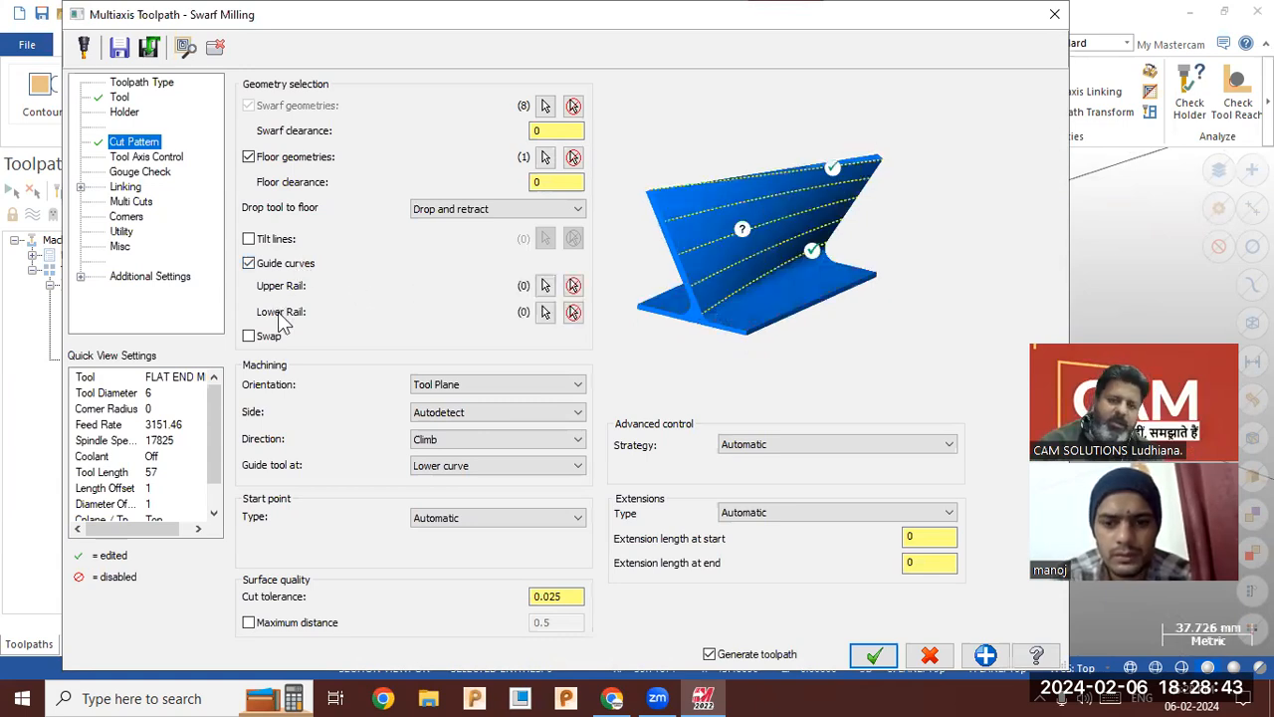
left_click(545, 286)
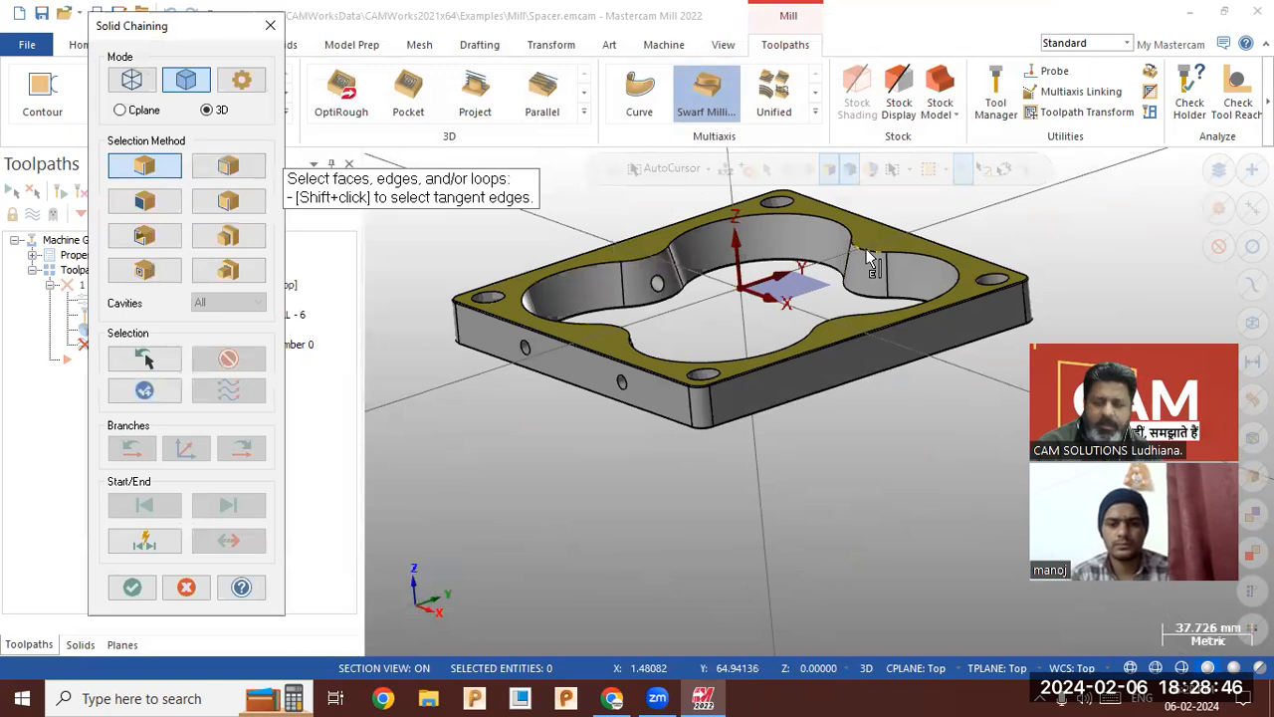
left_click(866, 255)
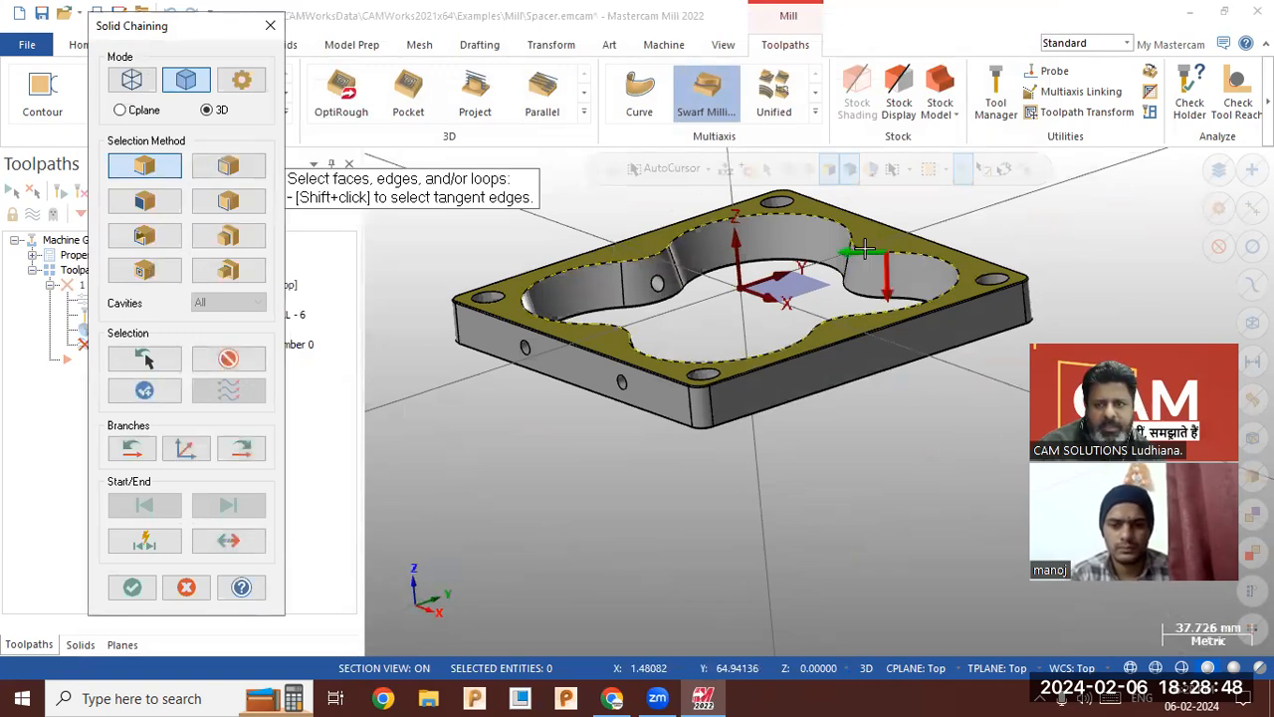
middle_click_drag(682, 300, 685, 308)
left_click(131, 587)
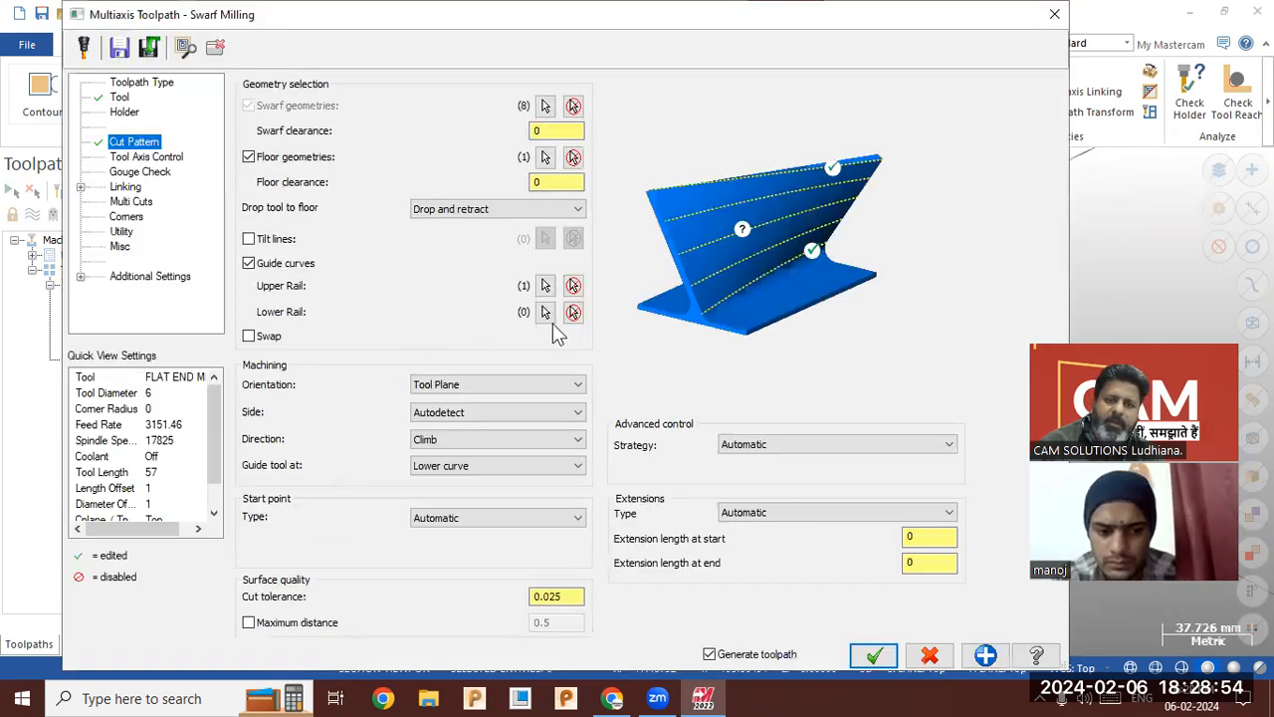
Chain the bottom edge loop of the central opening as the lower rail.
left_click(545, 311)
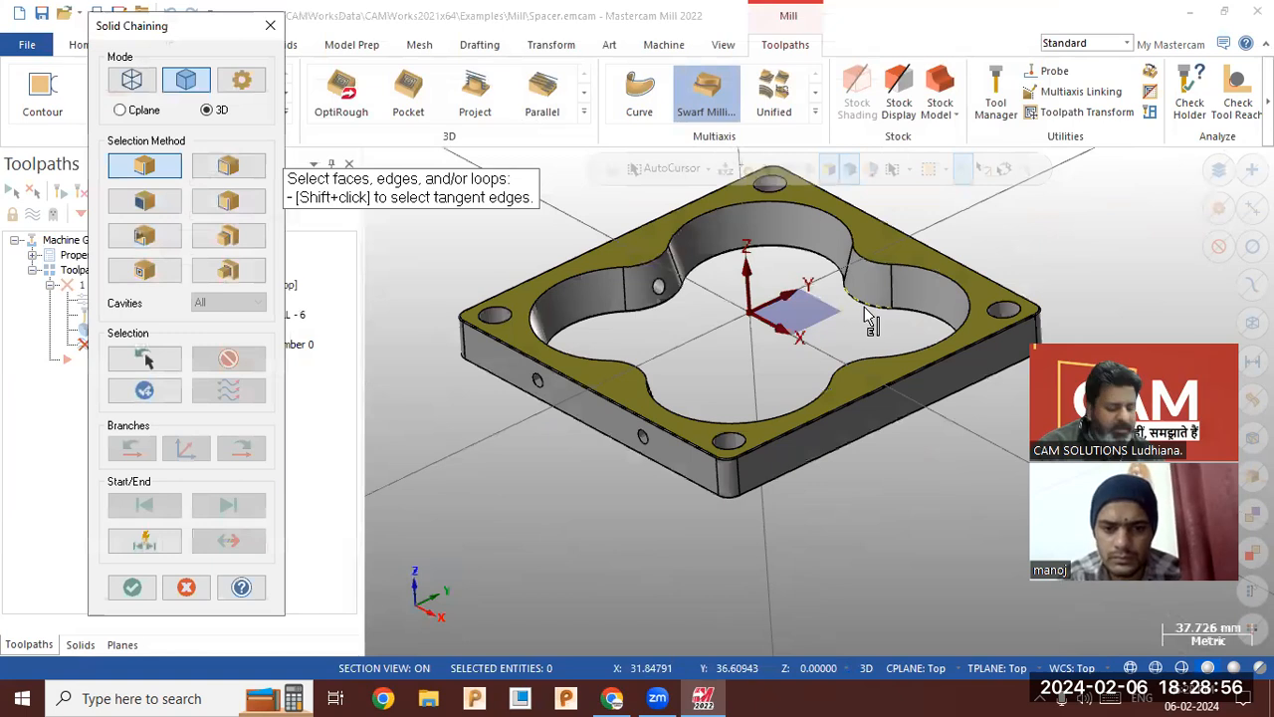
left_click(866, 307)
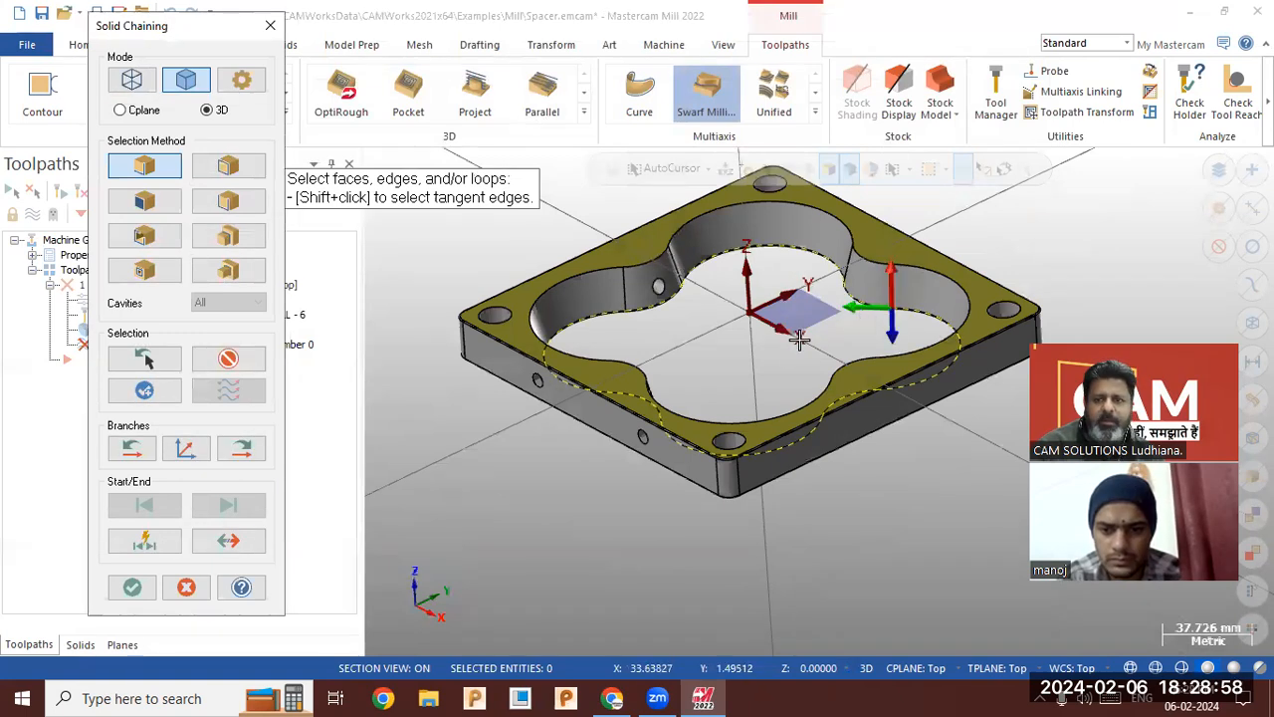
left_click(132, 586)
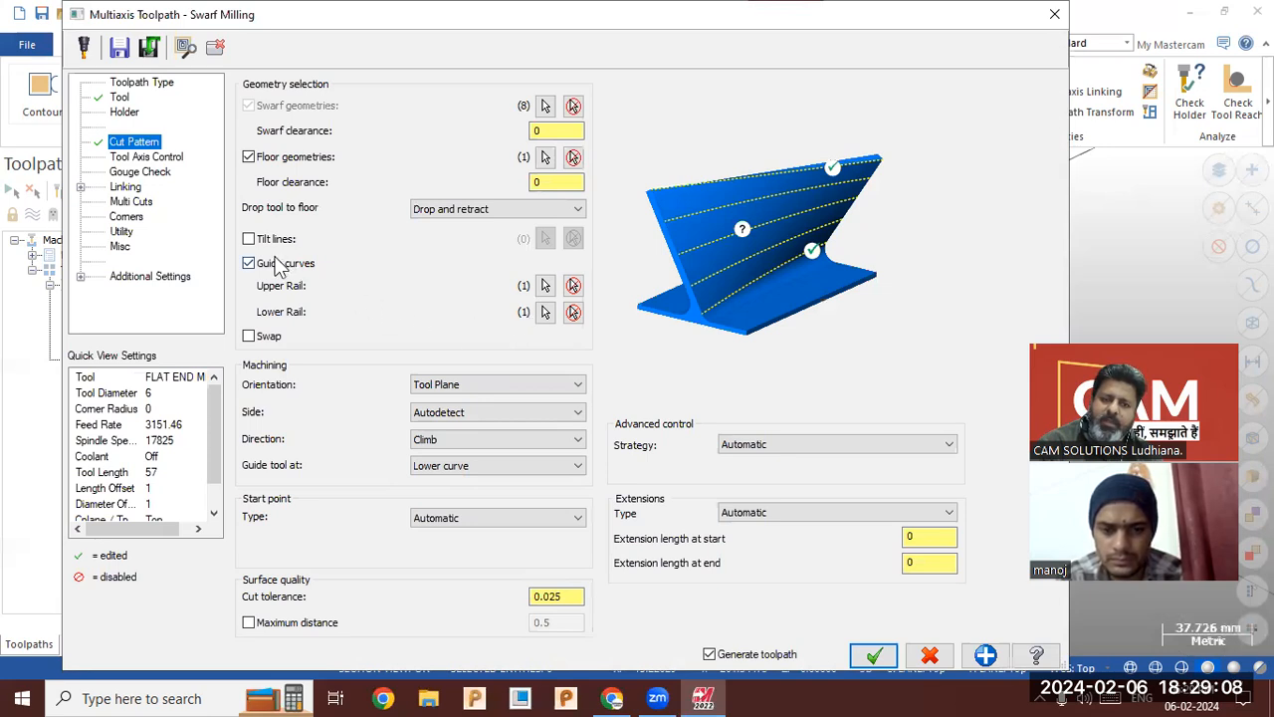
Enable tilt lines and select three vertical edges on the inner wall of the central opening.
left_click(270, 242)
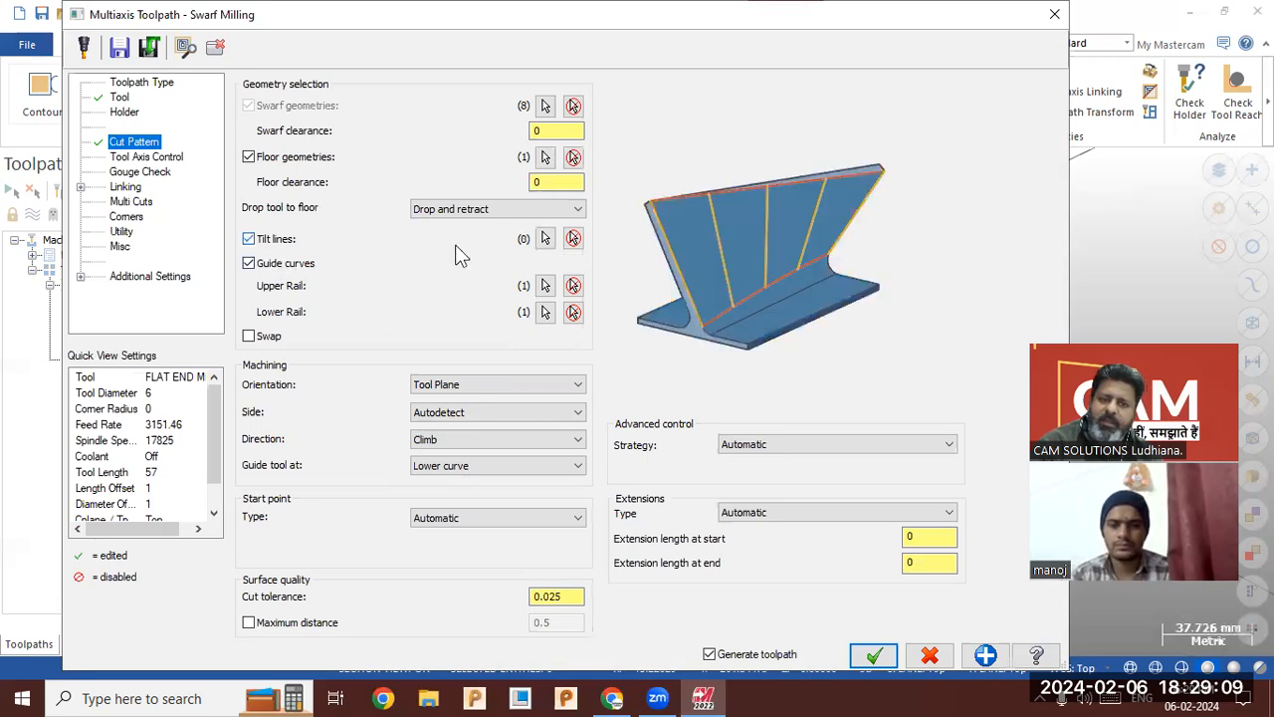
left_click(545, 238)
left_click(892, 293)
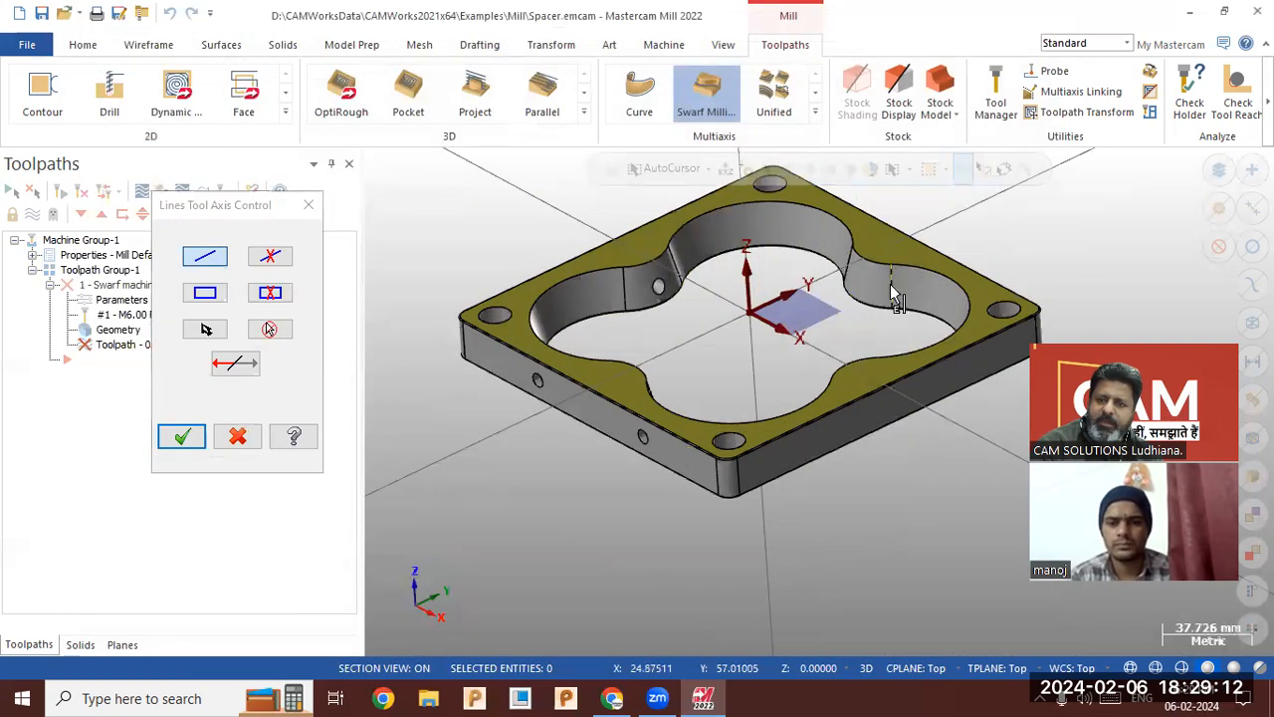
mouse_move(819, 402)
middle_mouse_down()
mouse_move(837, 283)
mouse_move(1018, 298)
mouse_move(778, 298)
middle_mouse_up()
middle_click_drag(869, 315, 805, 281)
left_click(805, 288)
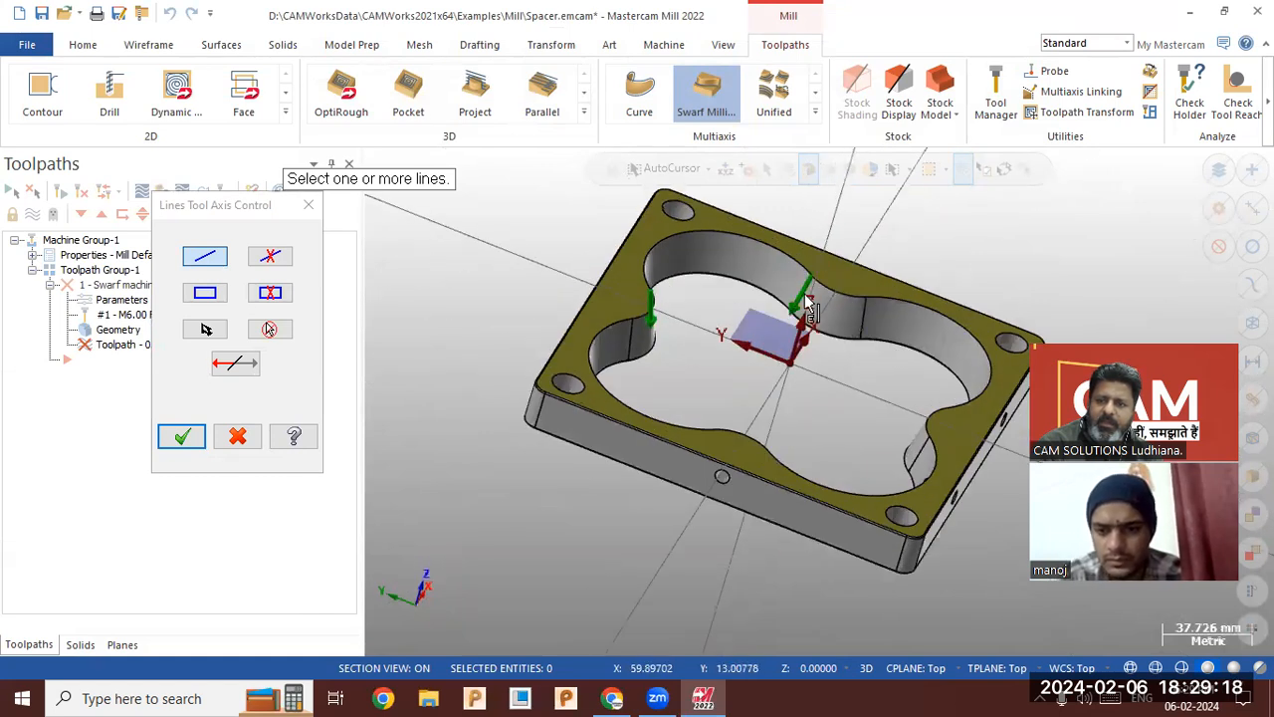
left_click(865, 309)
Add two more vertical inner wall edges of the opening as tilt lines.
middle_click_drag(837, 290, 1002, 369)
left_click(1005, 353)
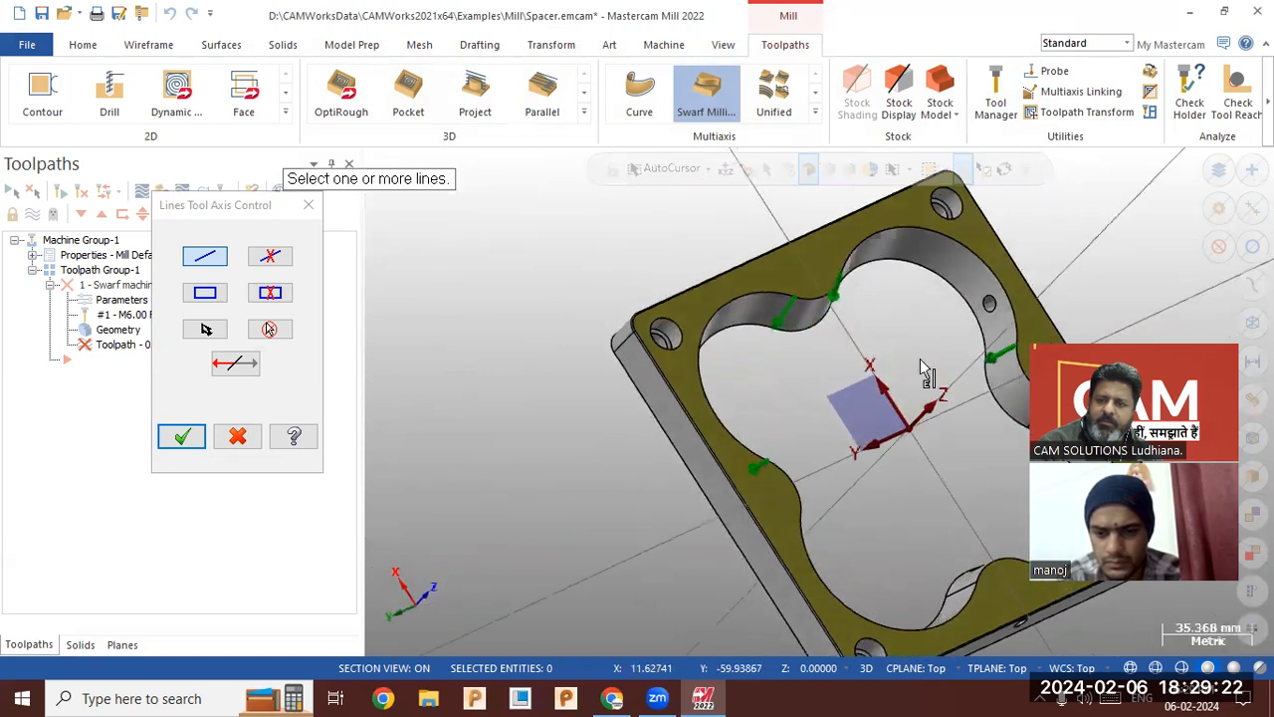
scroll(825, 332, "down", 3)
left_click(980, 394)
middle_click_drag(968, 409, 697, 409)
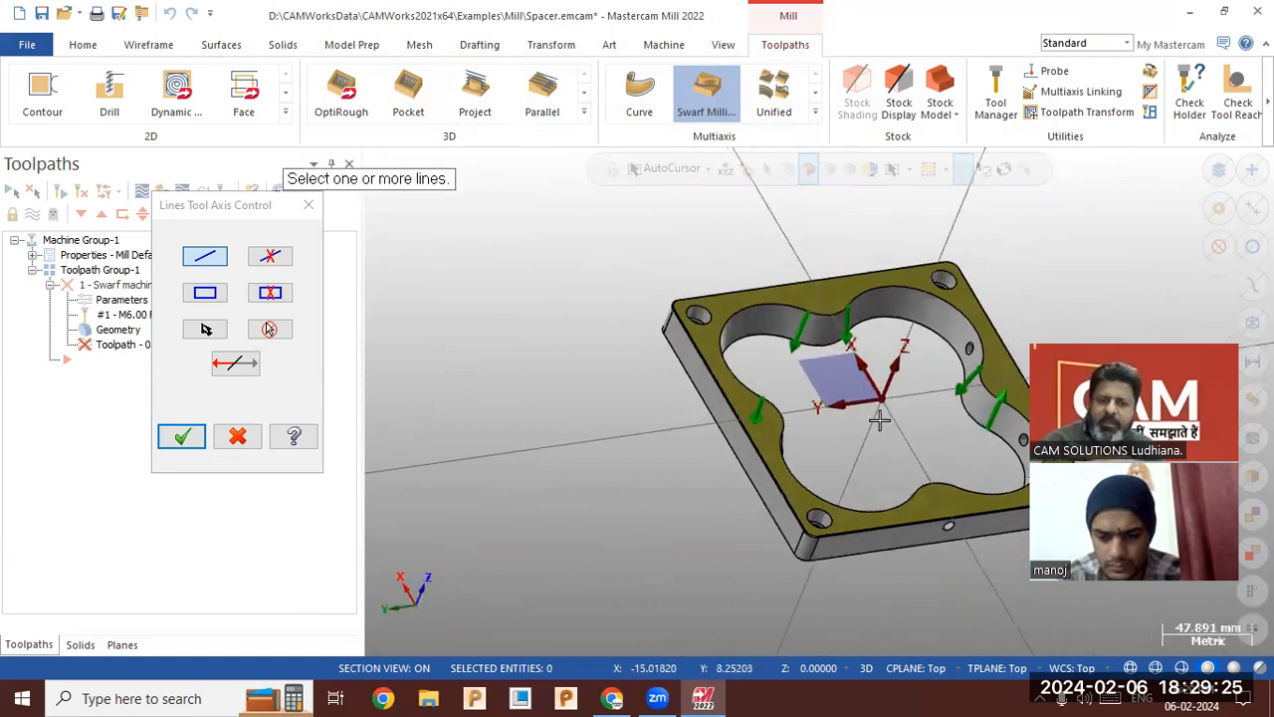
Add the remaining vertical inner wall edges of the central opening as tilt lines and accept the selection.
left_click(235, 364)
left_click(239, 367)
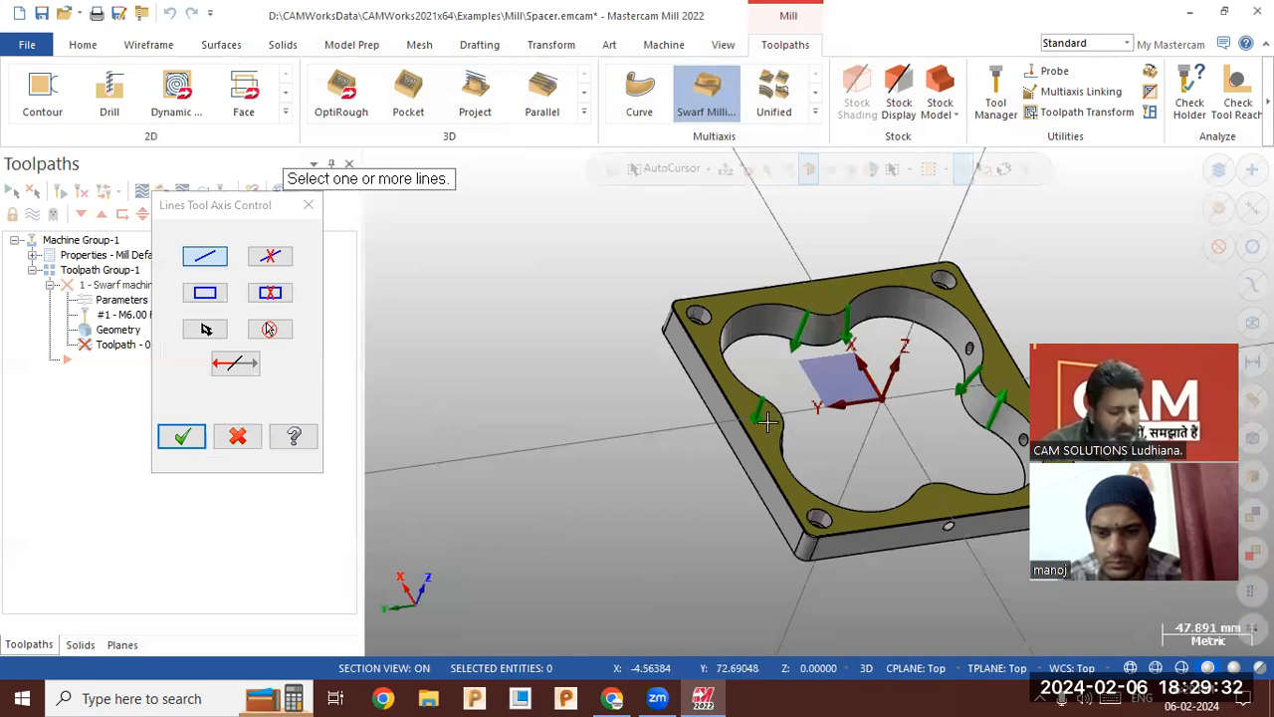
middle_click_drag(854, 441, 918, 510)
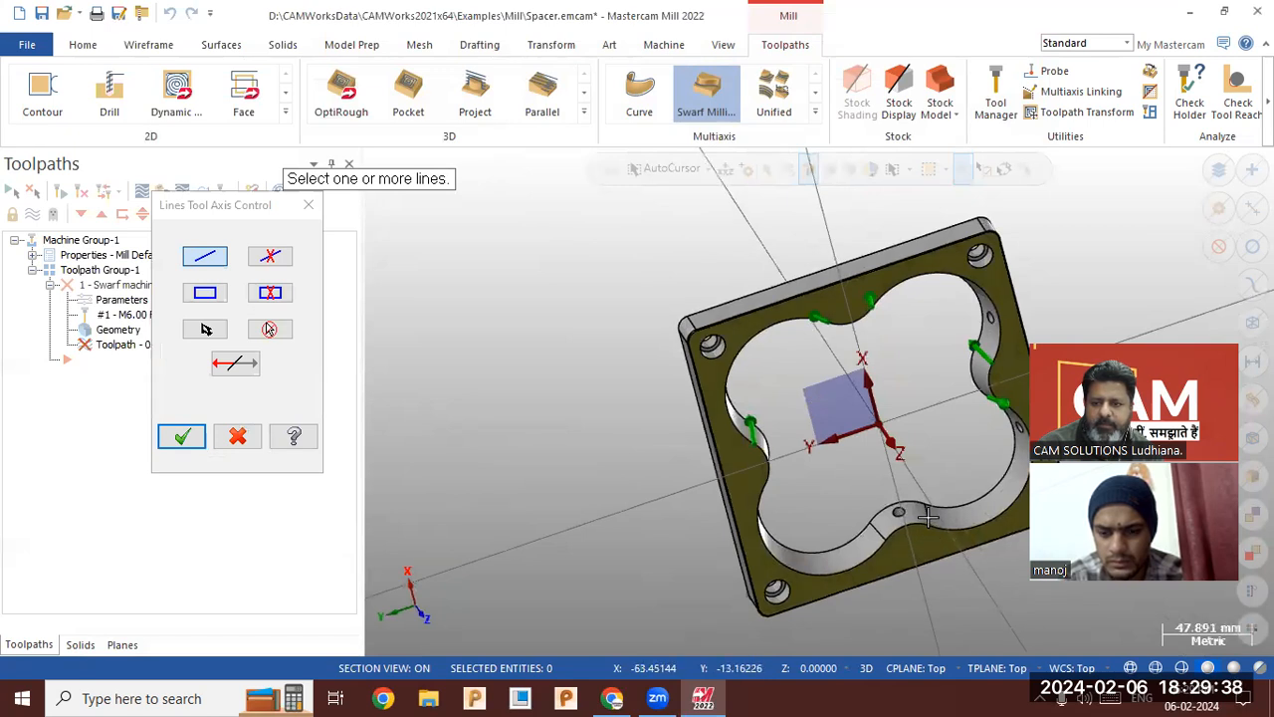
scroll(924, 520, "up", 4)
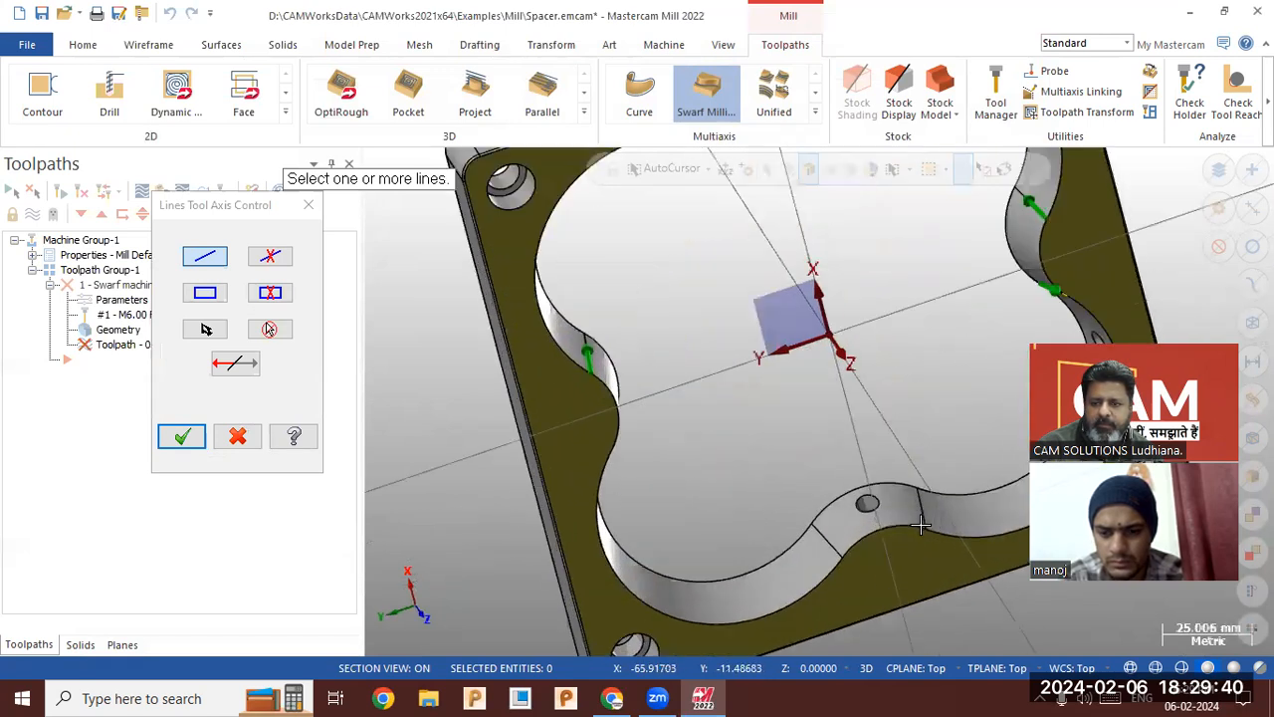
left_click(922, 515)
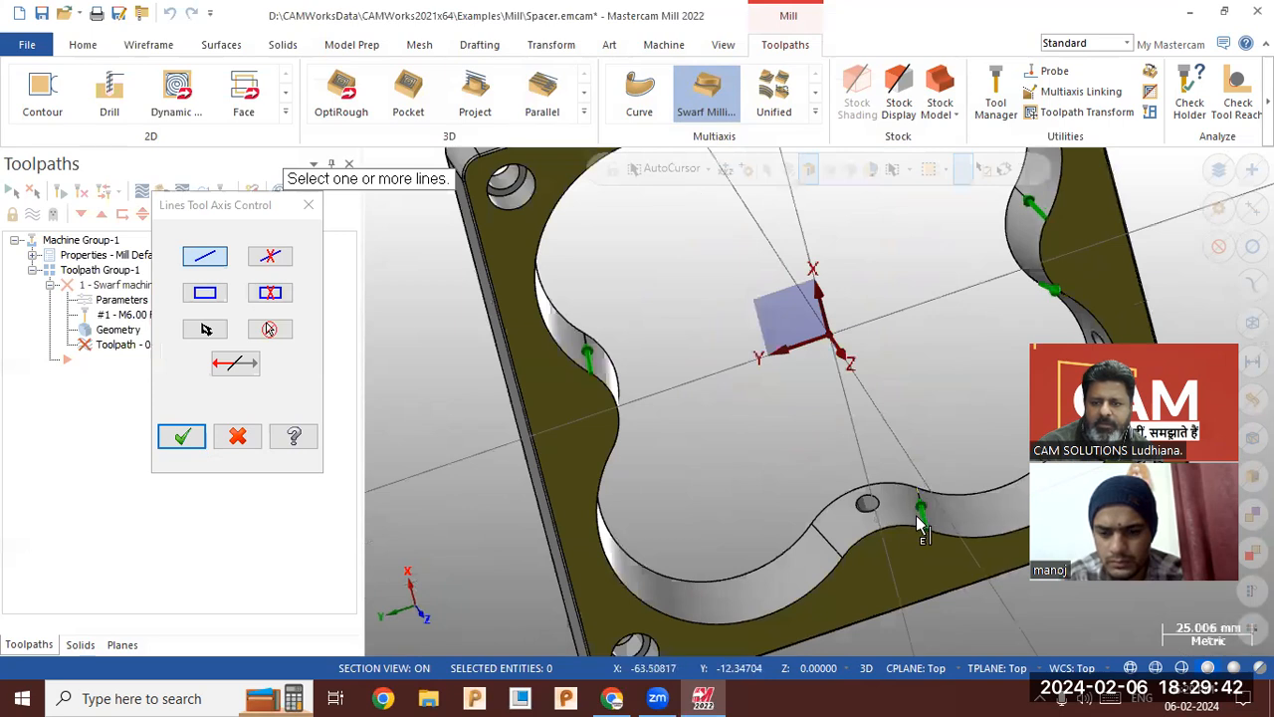
left_click(826, 544)
middle_click_drag(803, 540, 631, 418)
middle_click_drag(726, 464, 910, 336)
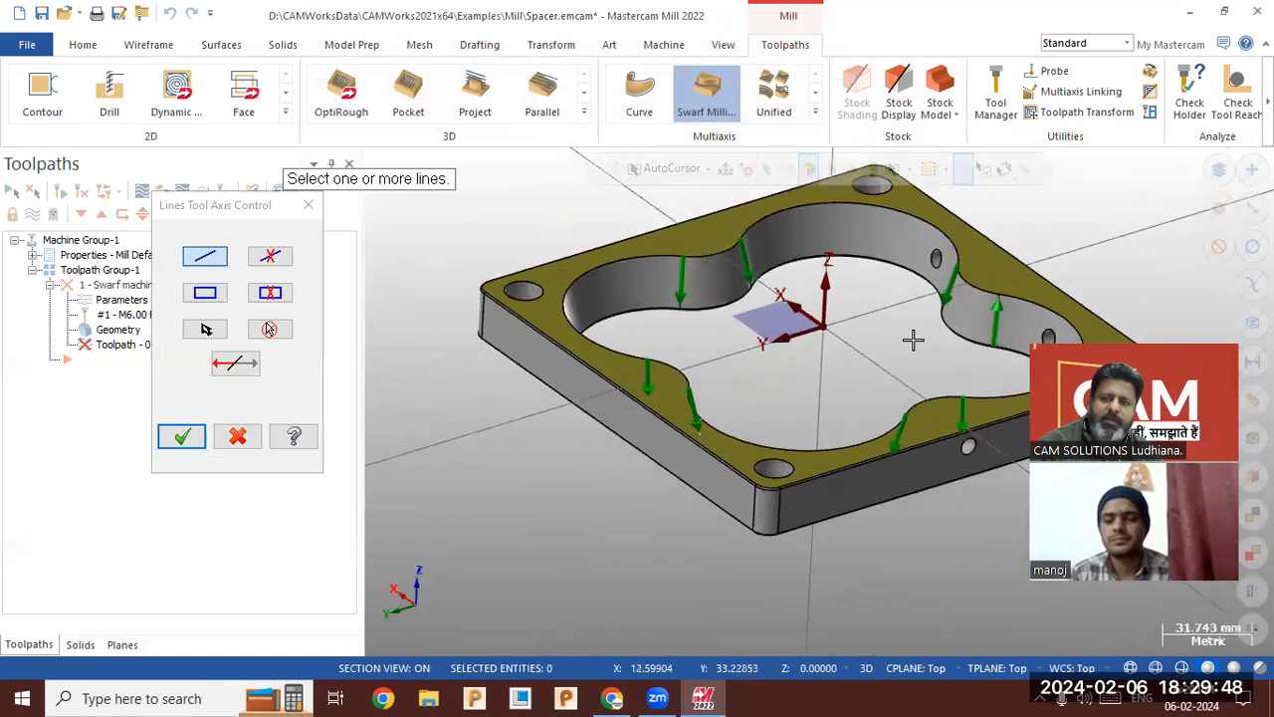
left_click(185, 437)
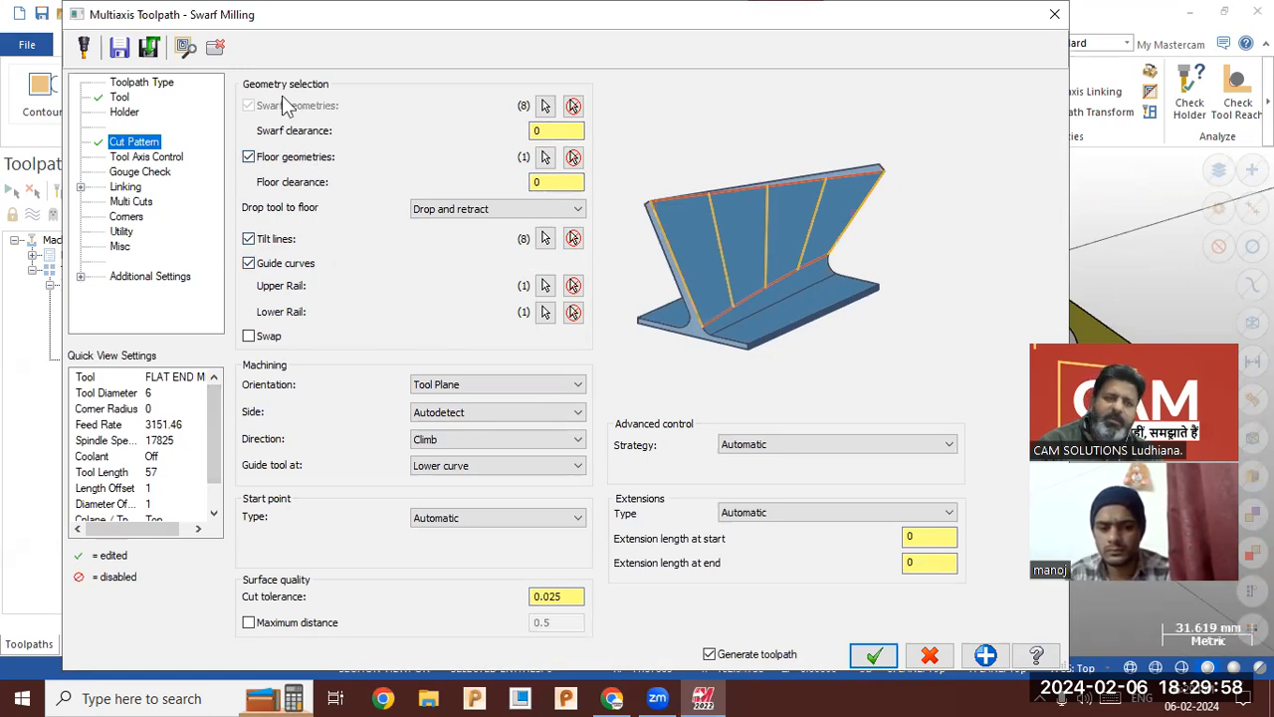
Review the tool axis control and gouge check settings, keep them, and generate the swarf toolpath.
left_click(271, 338)
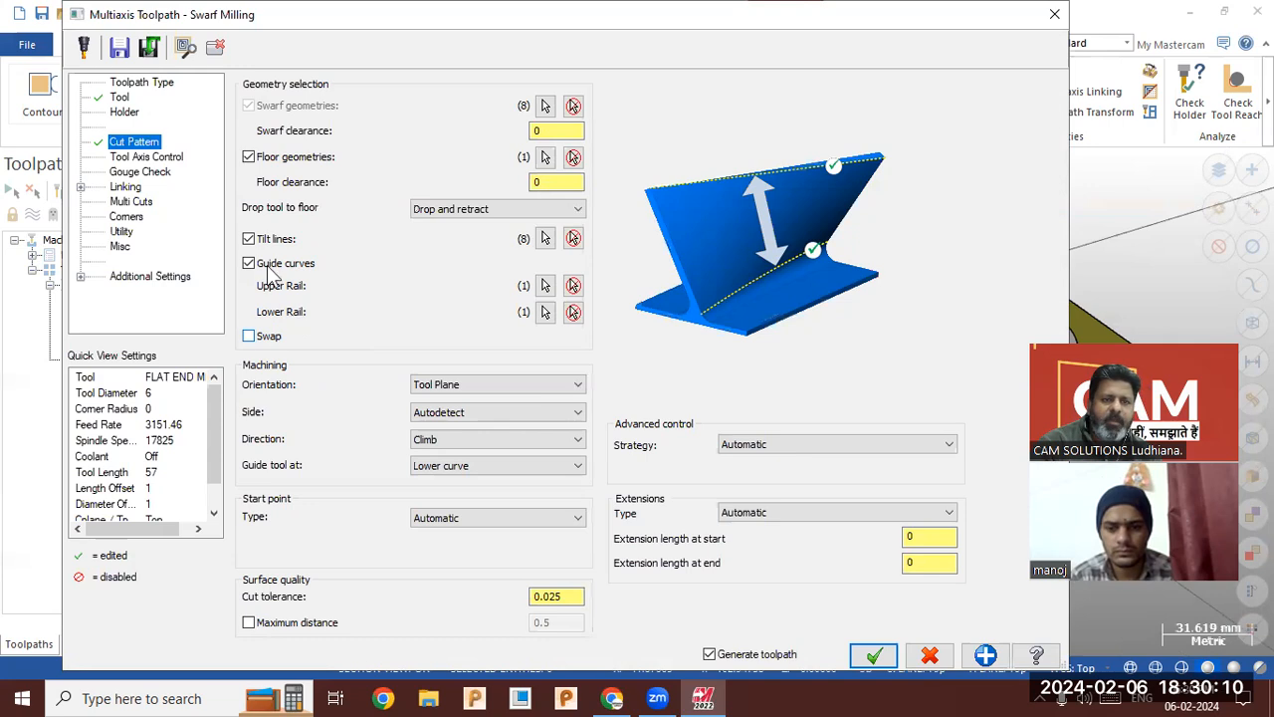
left_click(189, 158)
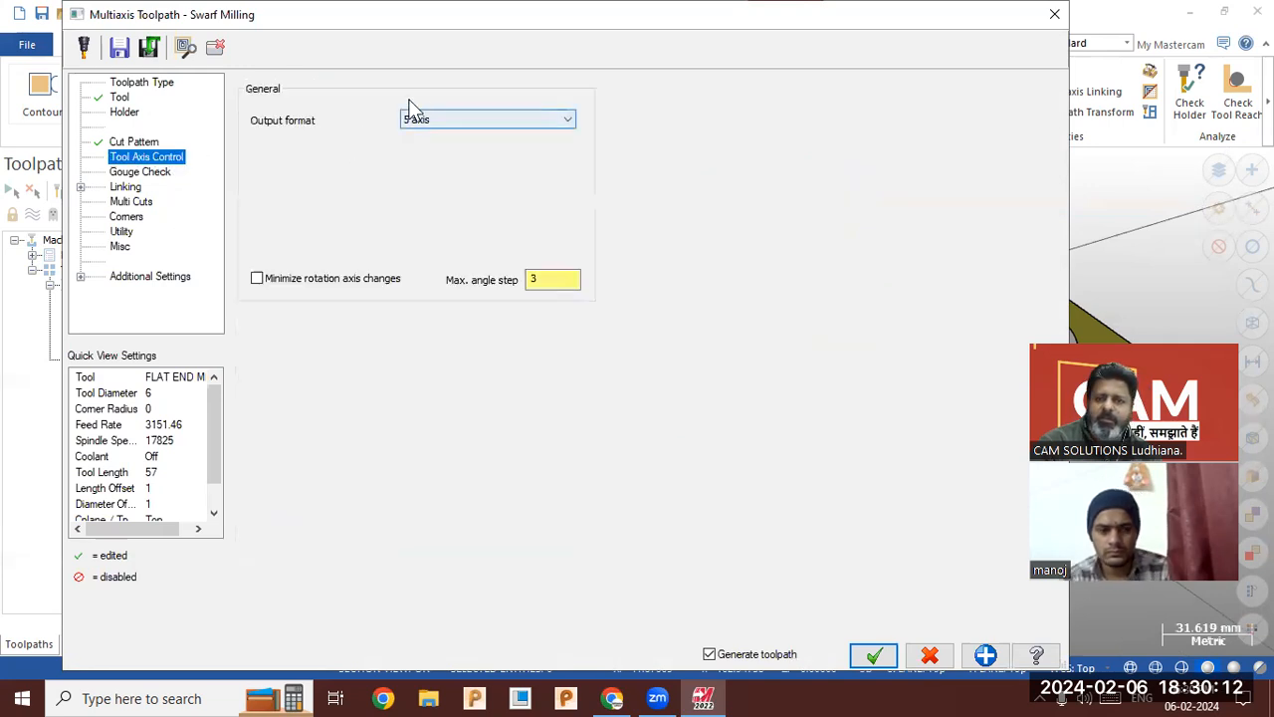
left_click(159, 173)
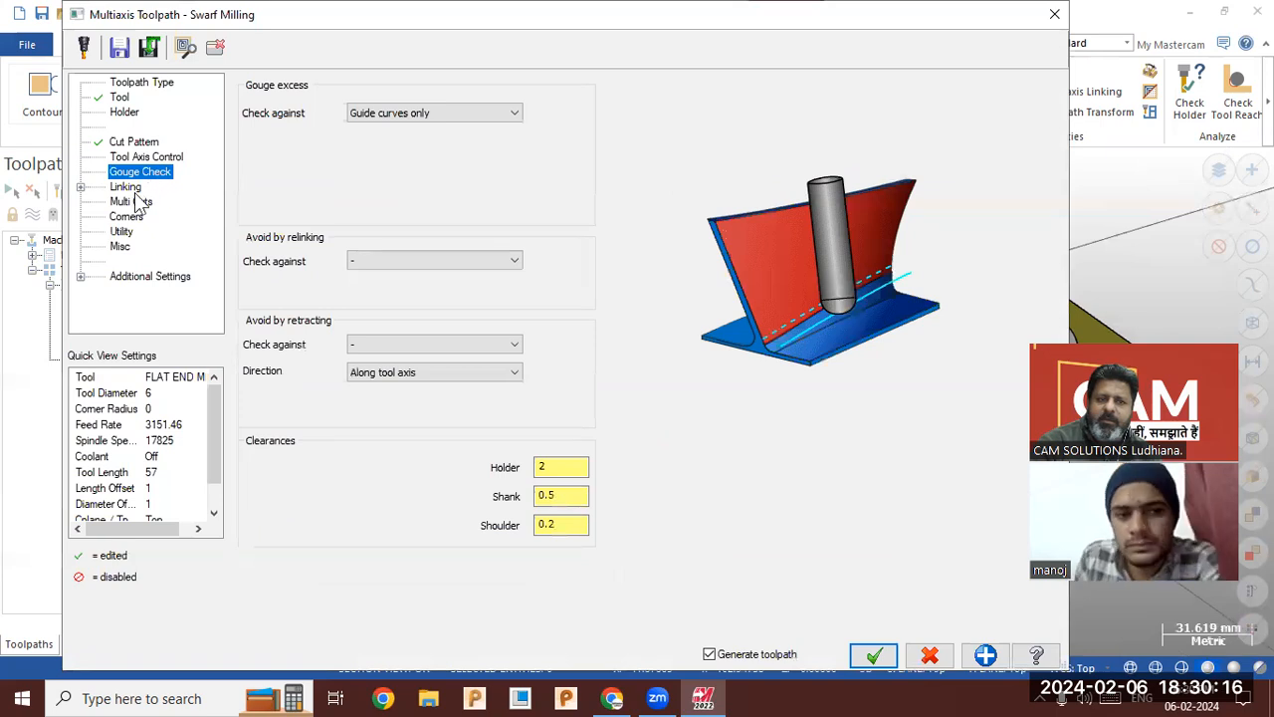
left_click(140, 201)
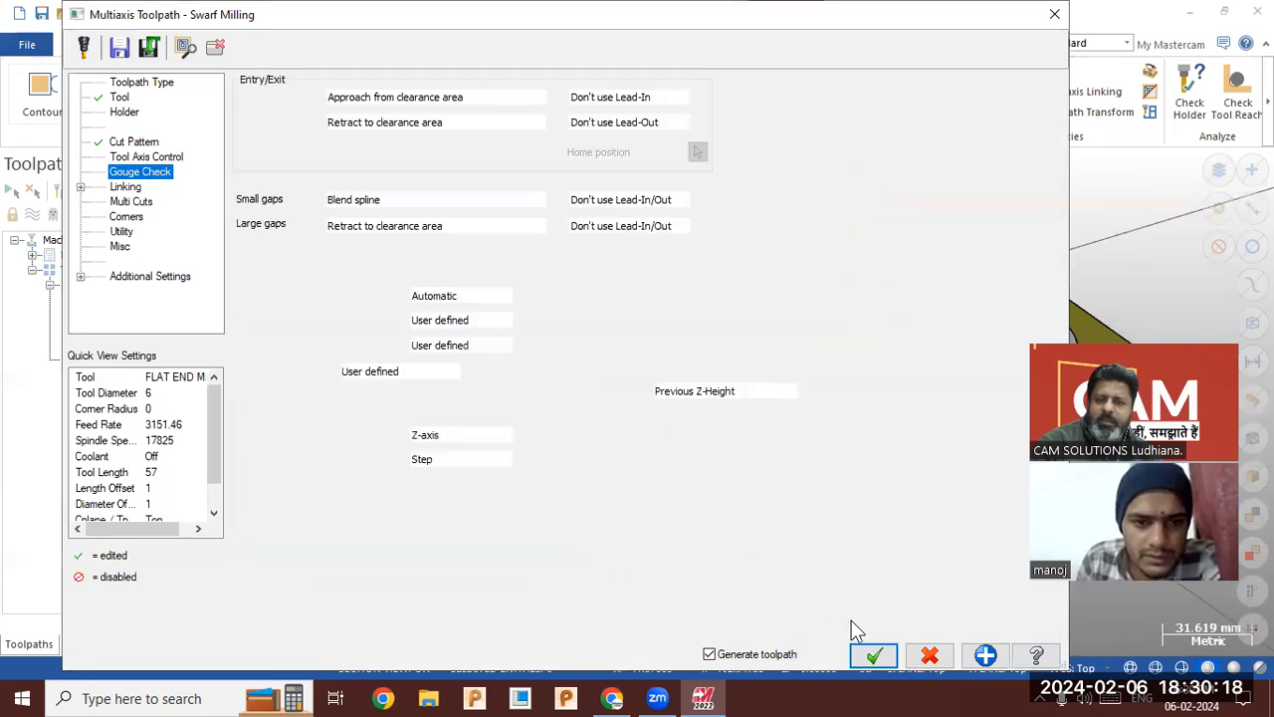
left_click(874, 654)
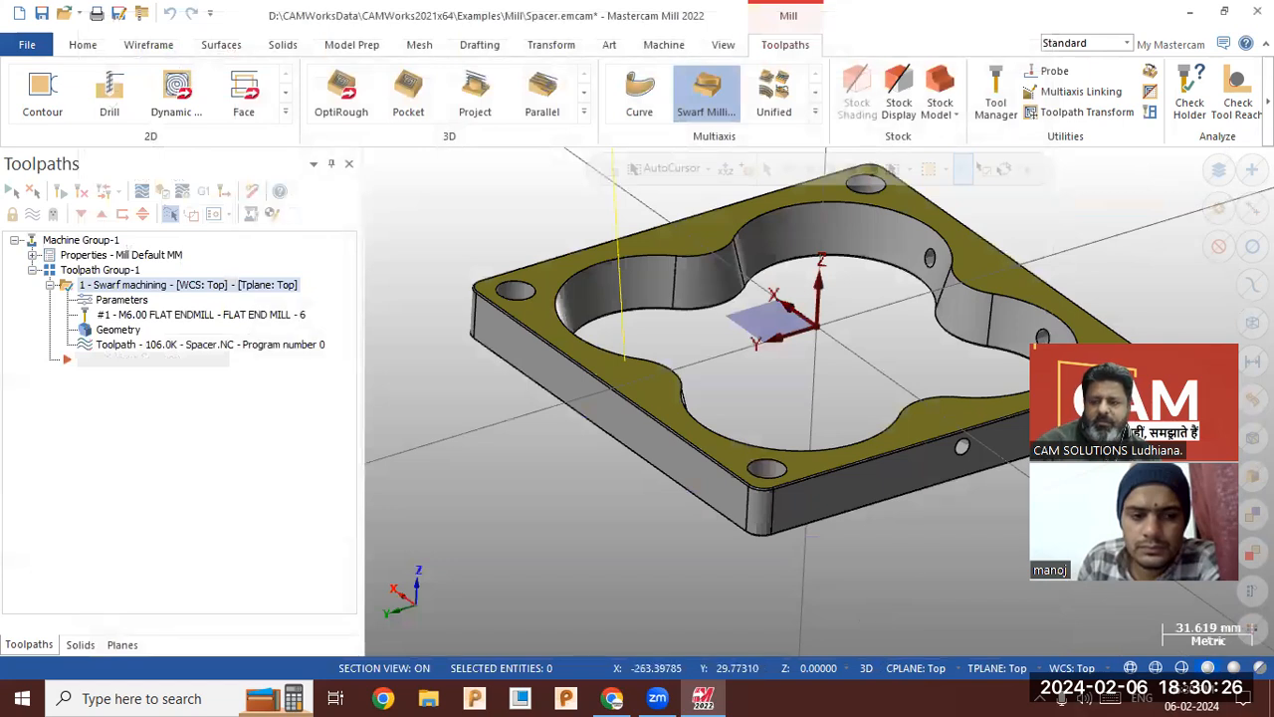
Show the part in wireframe and inspect the toolpath around the central opening.
left_click(1130, 668)
middle_click_drag(835, 487, 700, 474)
scroll(628, 463, "down", 2)
middle_click_drag(528, 462, 787, 397)
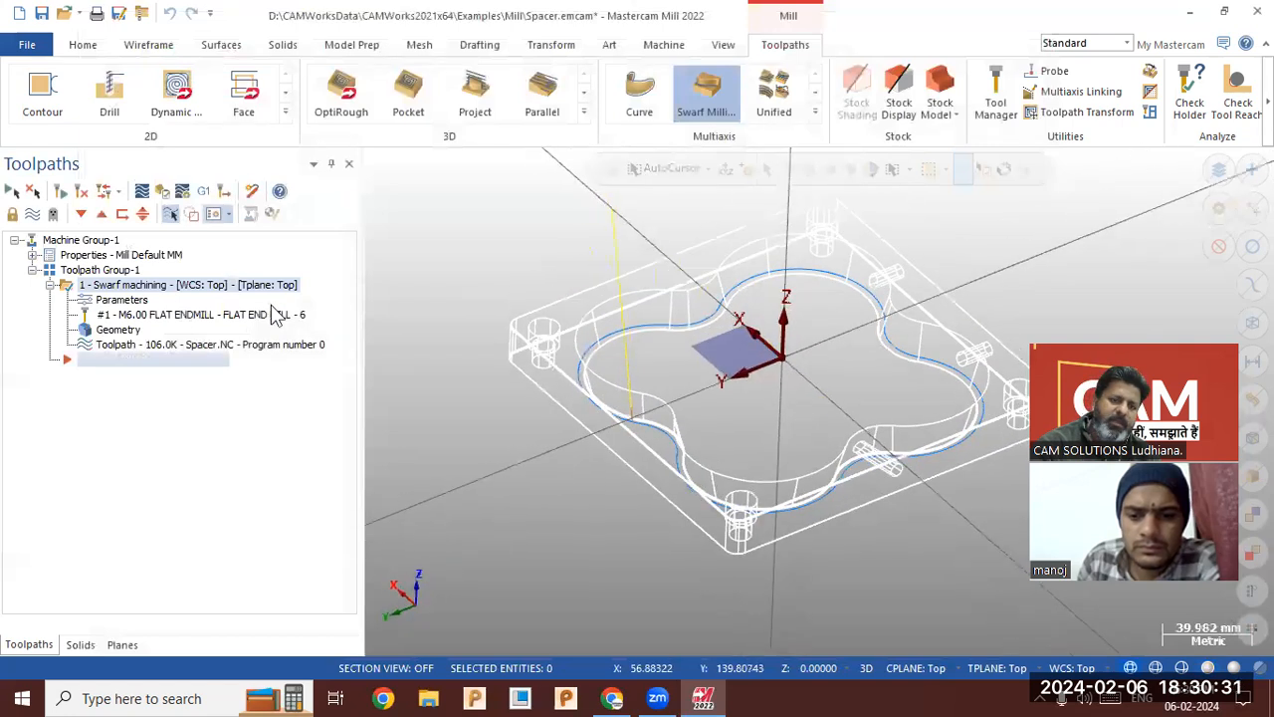
Set the machining side of the swarf toolpath's cut pattern to Inside and regenerate it.
left_click(135, 301)
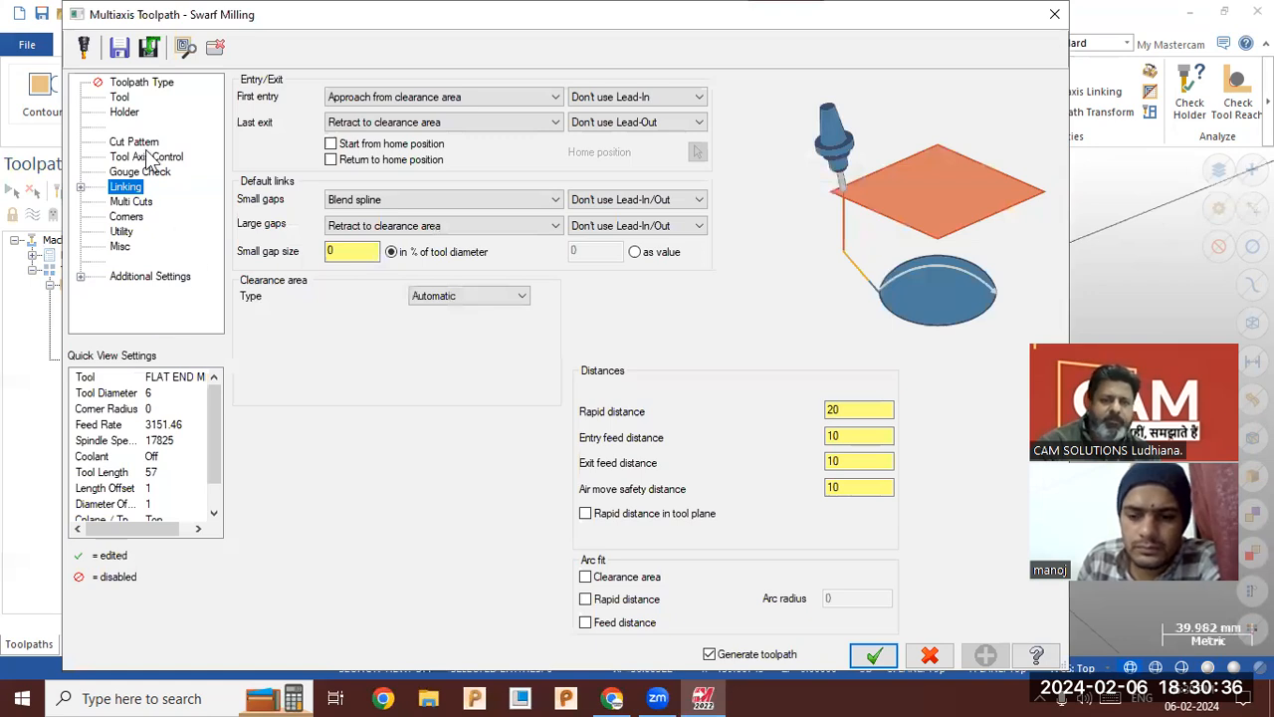
left_click(146, 144)
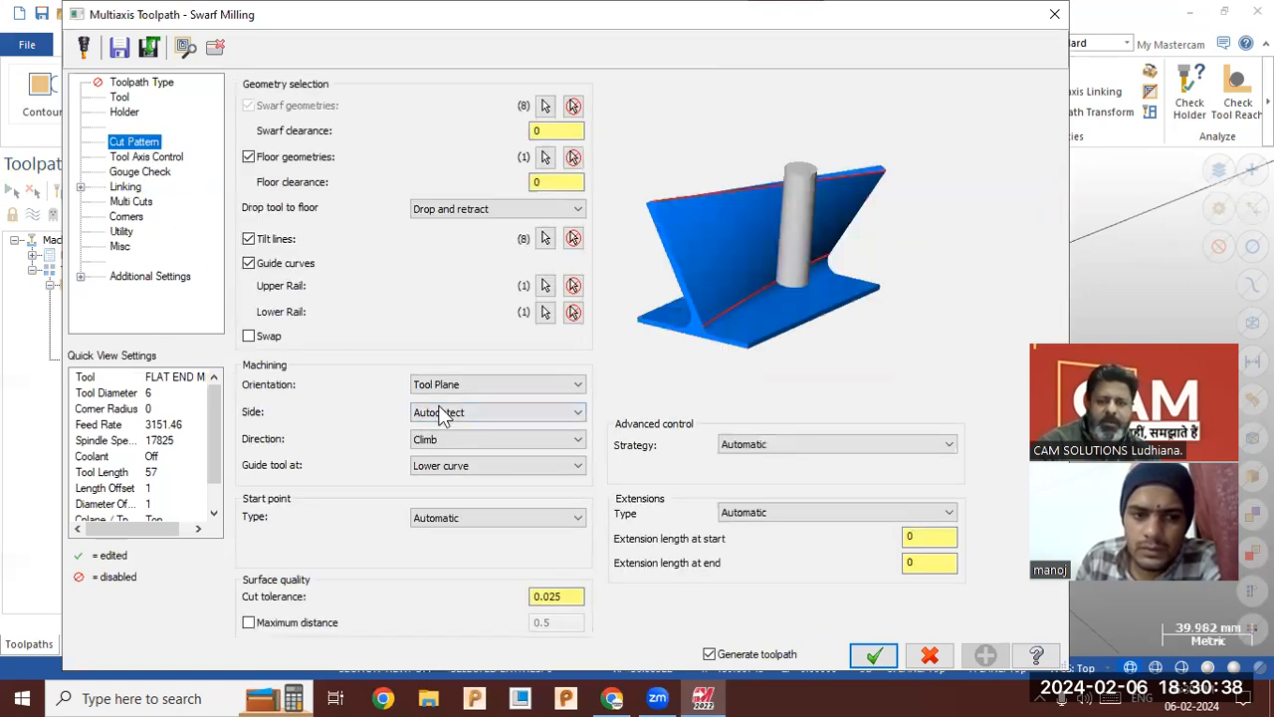
left_click(468, 414)
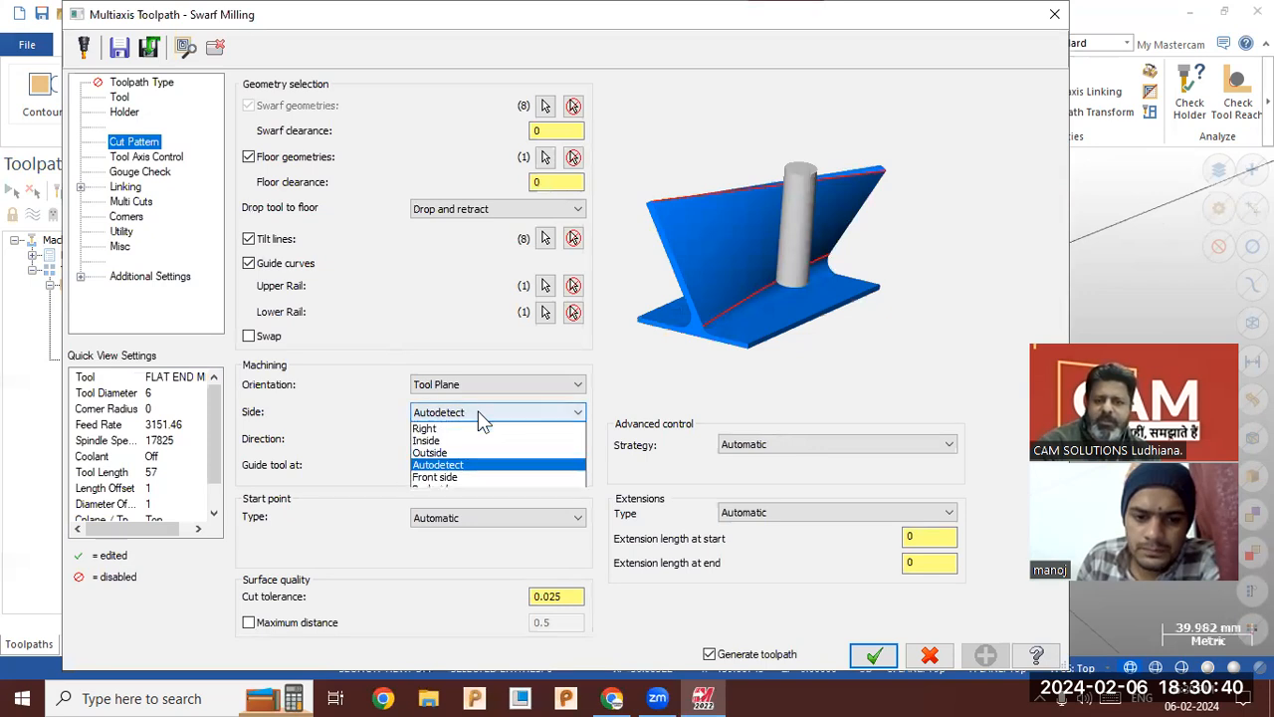
left_click(457, 453)
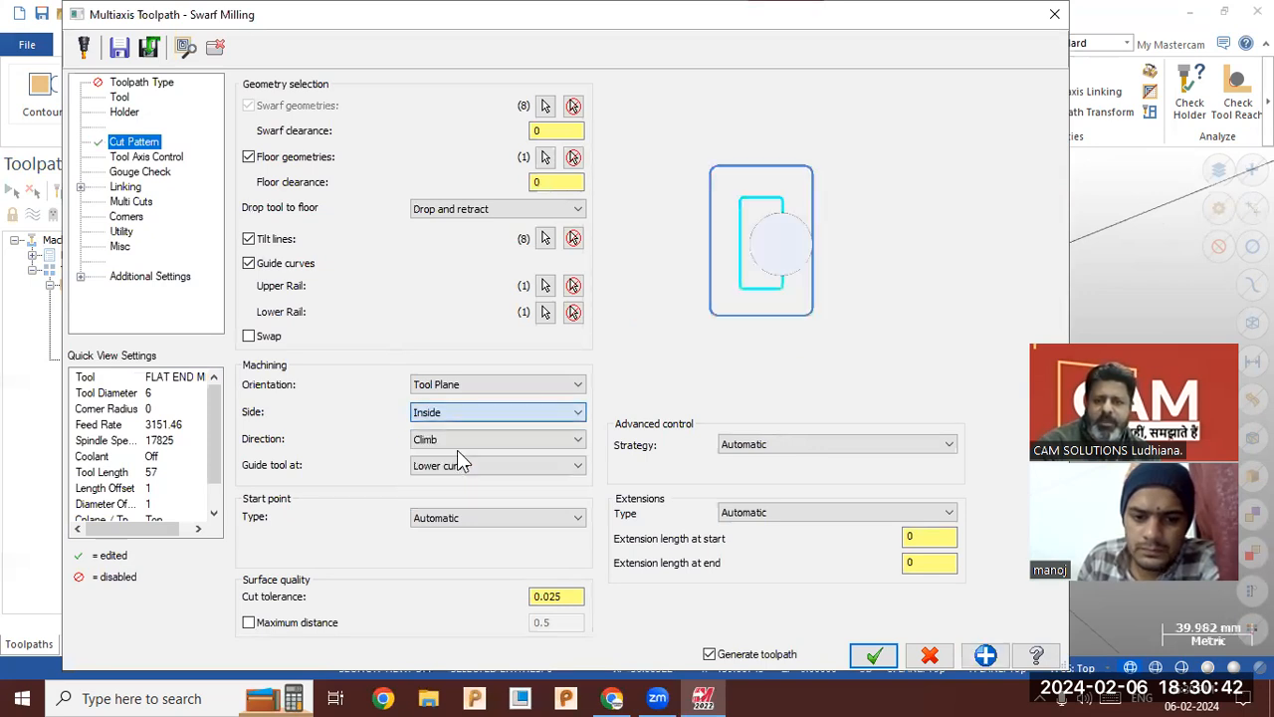
left_click(874, 654)
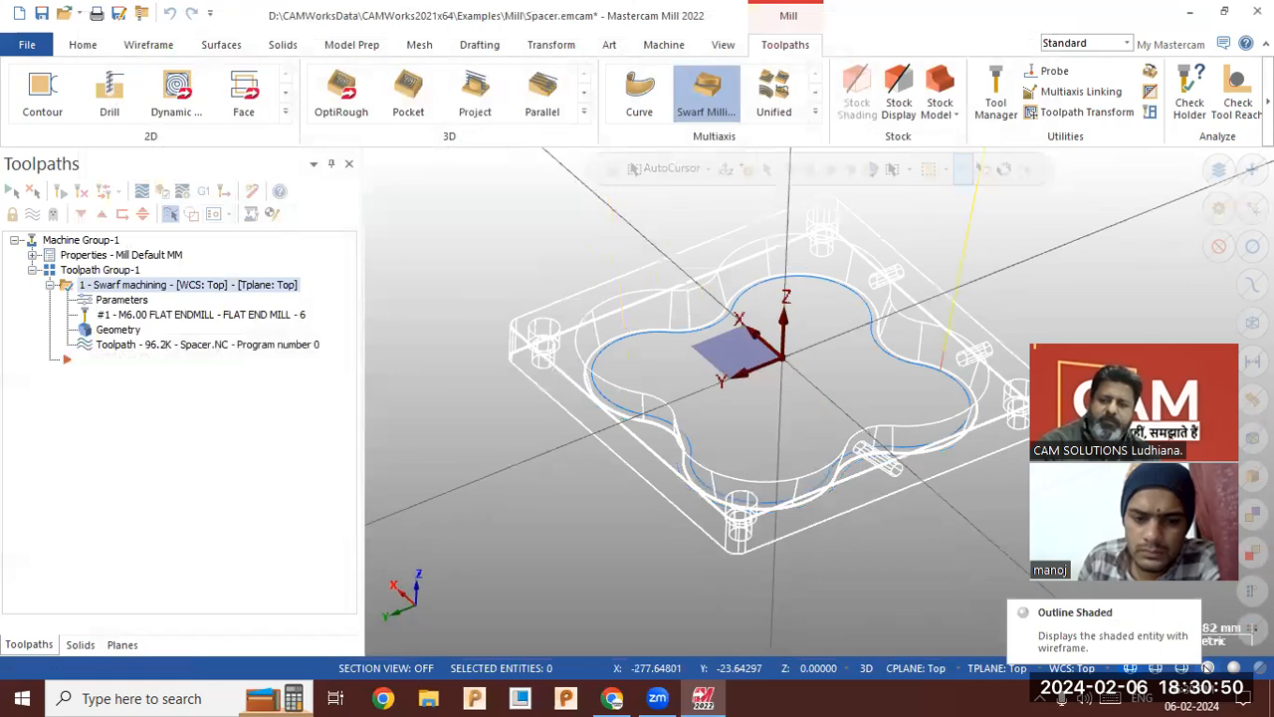
Return the part to outline shaded display and backplot the swarf toolpath to check the tool motion.
left_click(1207, 667)
mouse_move(693, 504)
middle_mouse_down()
mouse_move(686, 517)
mouse_move(705, 495)
mouse_move(692, 501)
middle_mouse_up()
scroll(539, 520, "down", 2)
scroll(539, 519, "down", 2)
scroll(537, 500, "up", 2)
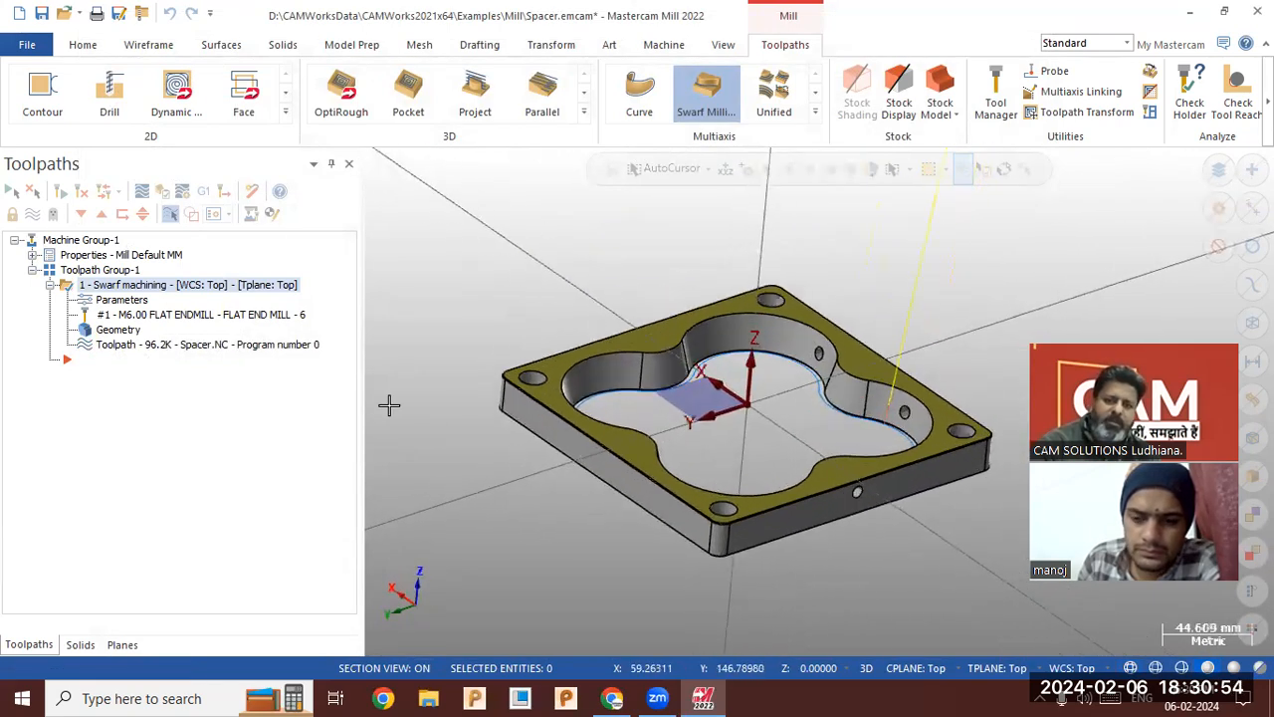
left_click(200, 349)
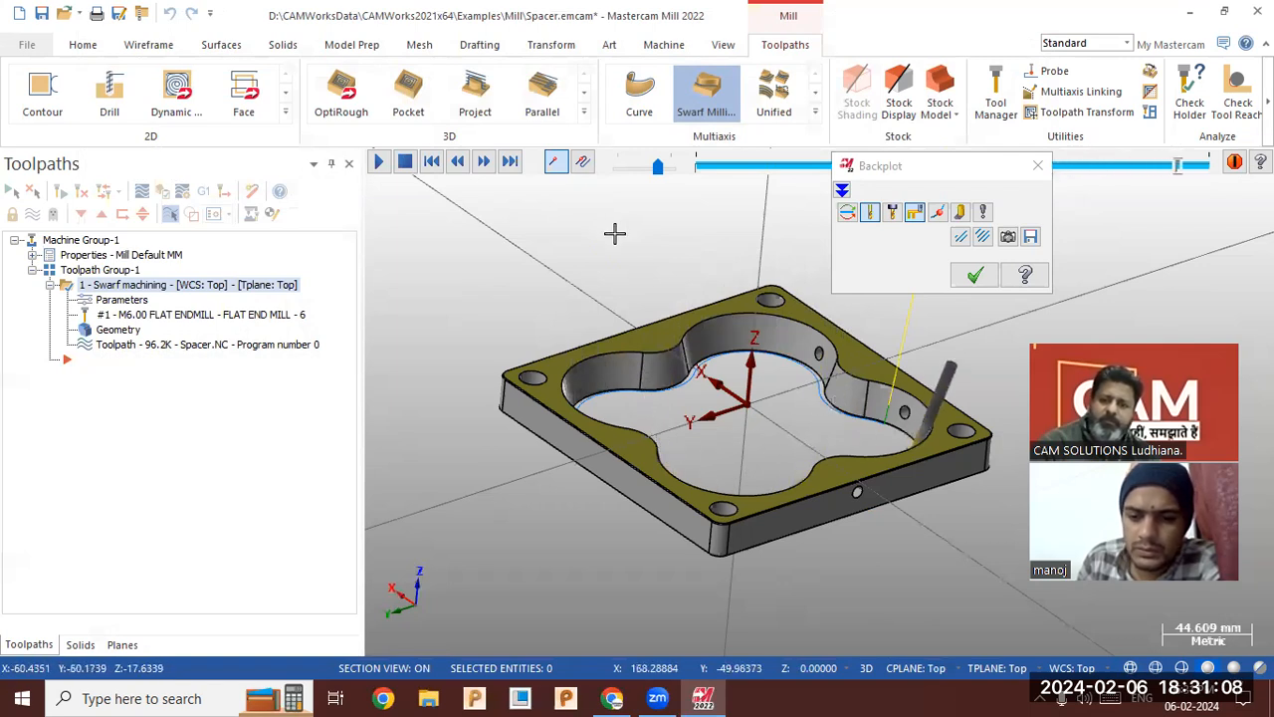
left_click(974, 274)
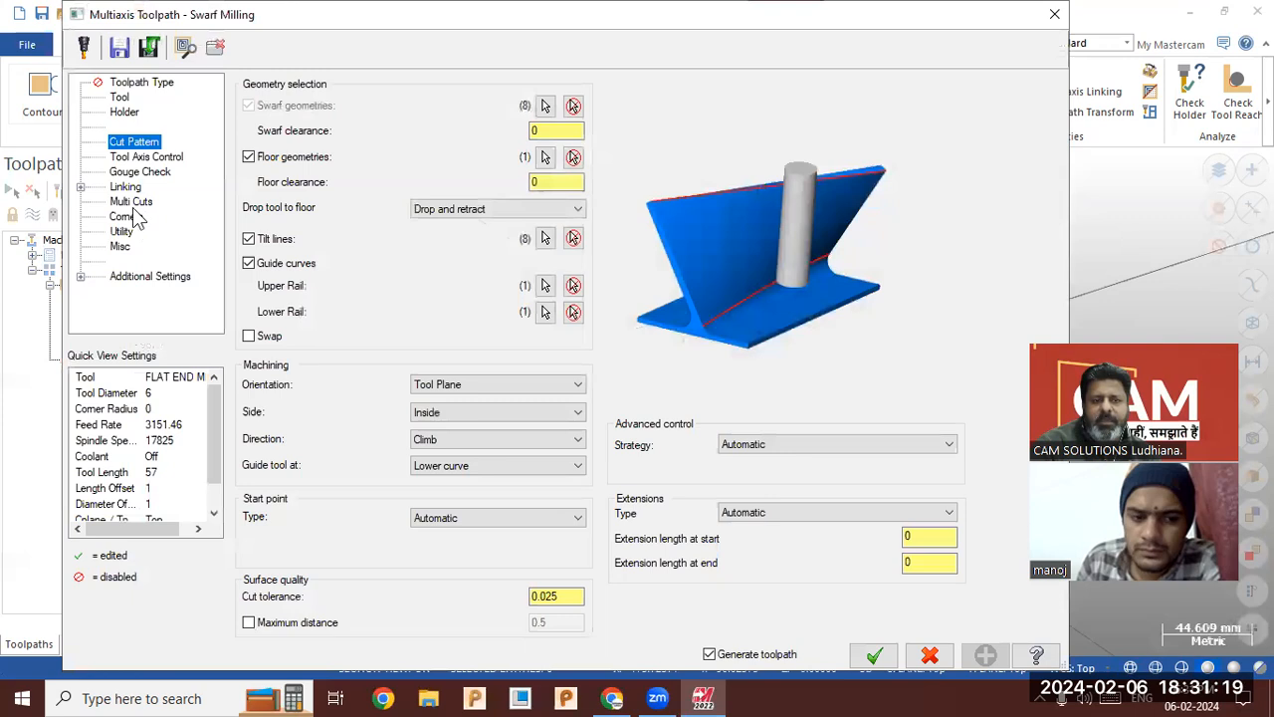
Set the multi-cut depth steps to 5 by number of slices and regenerate the toolpath.
left_click(132, 203)
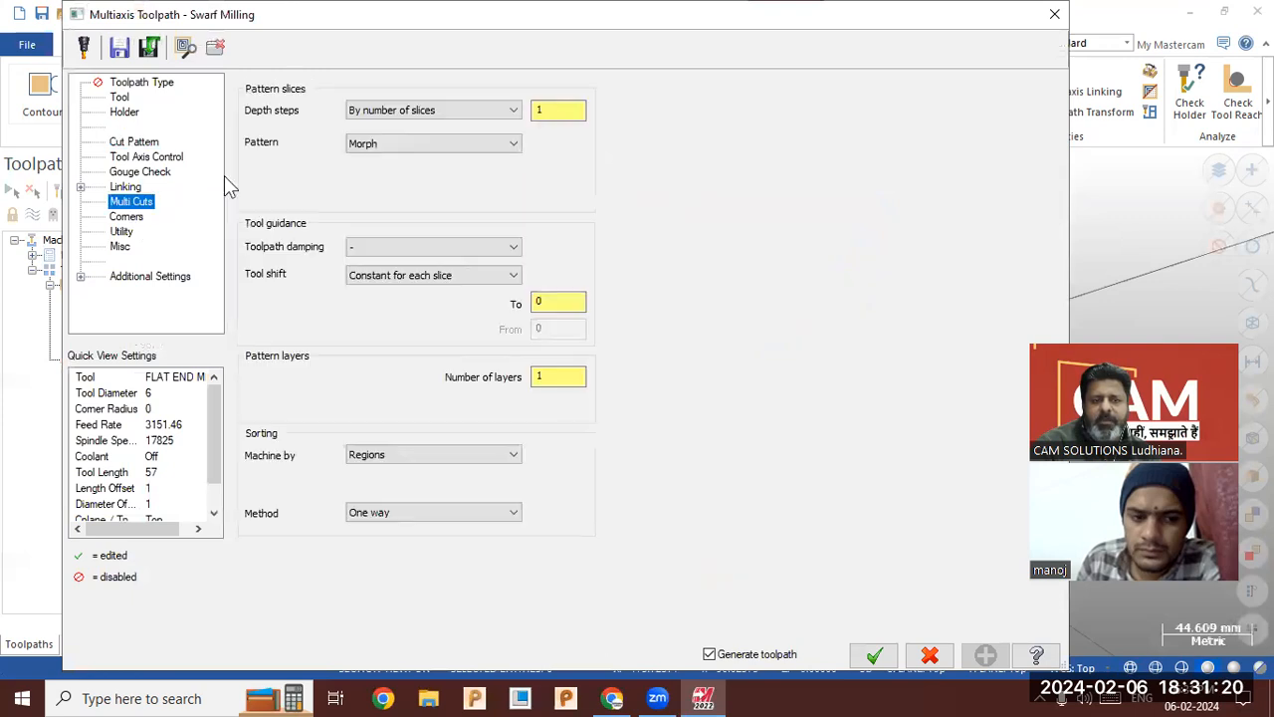
left_click_drag(550, 111, 448, 113)
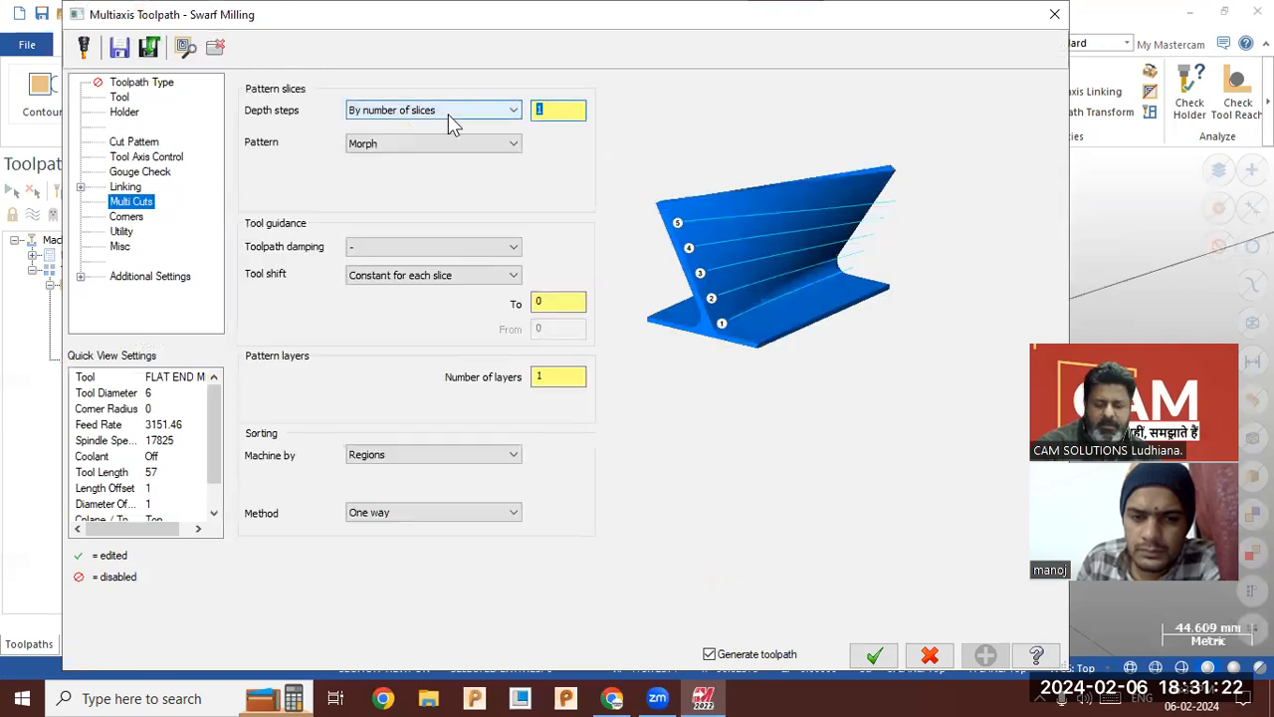
type("5")
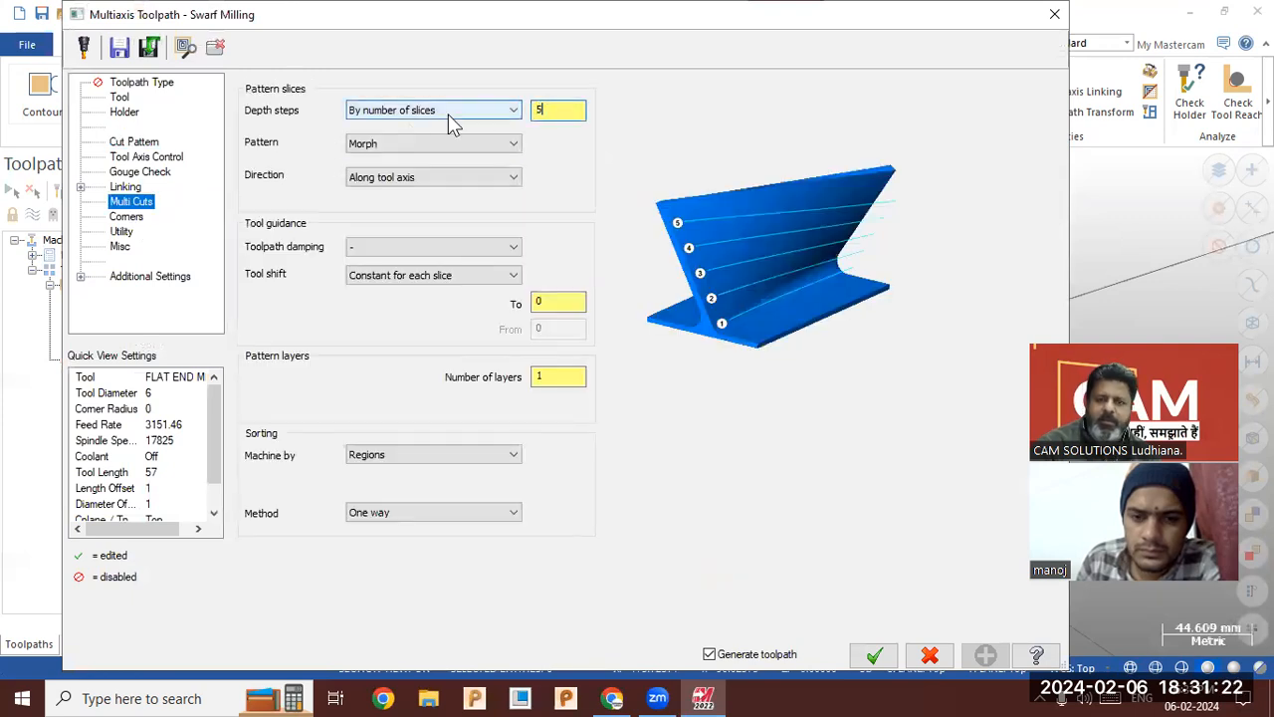
left_click(876, 654)
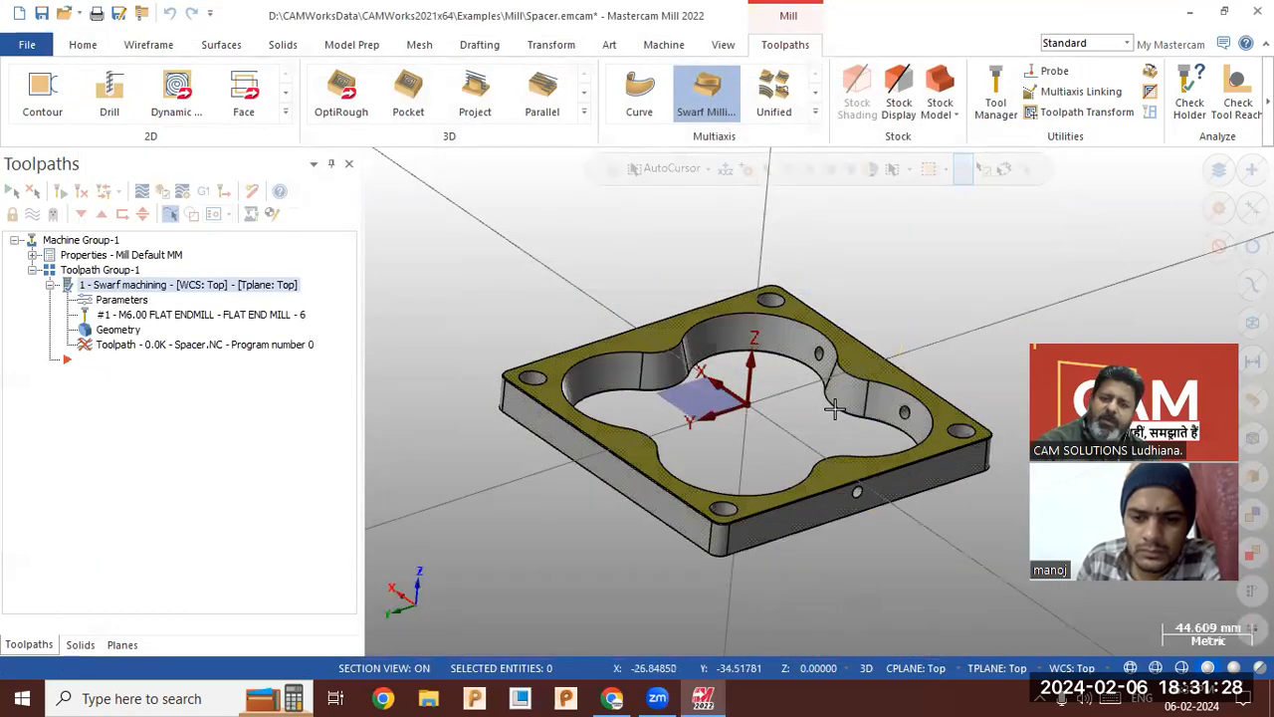
Play the backplot of the regenerated swarf toolpath and inspect the slices along the inner walls.
middle_click_drag(798, 394, 808, 403)
left_click(260, 346)
left_click(379, 164)
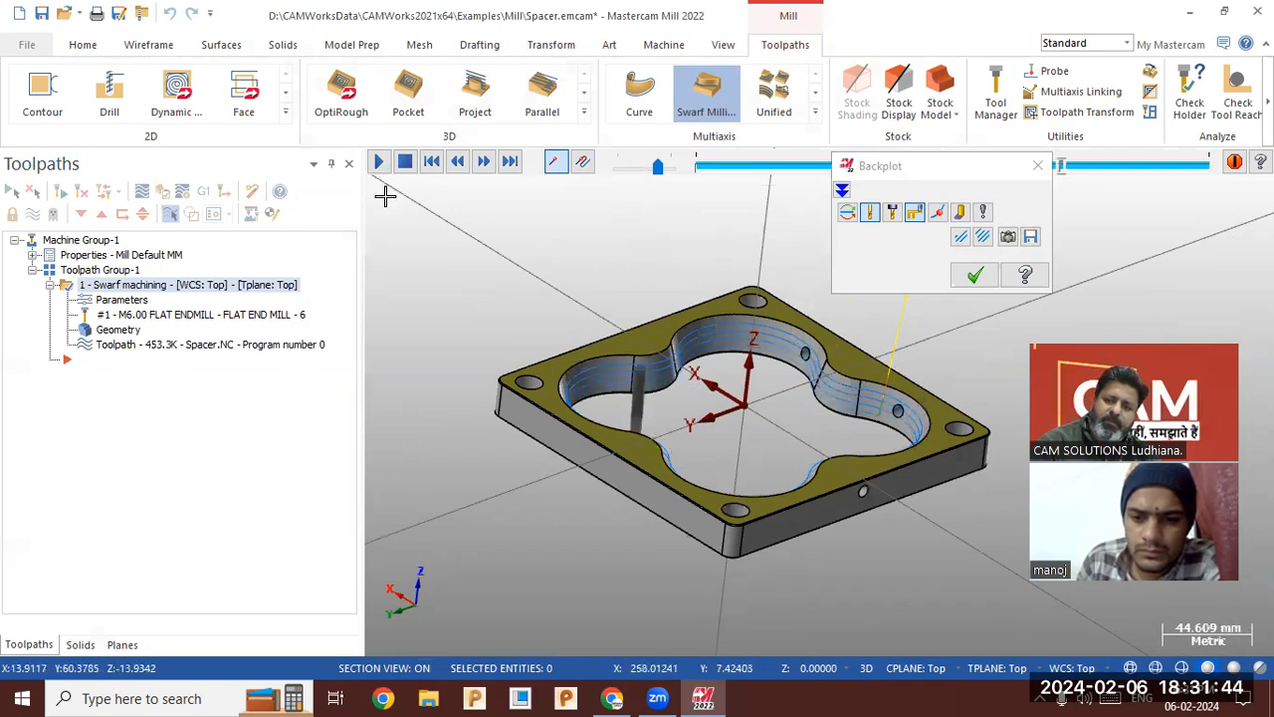
left_click(975, 275)
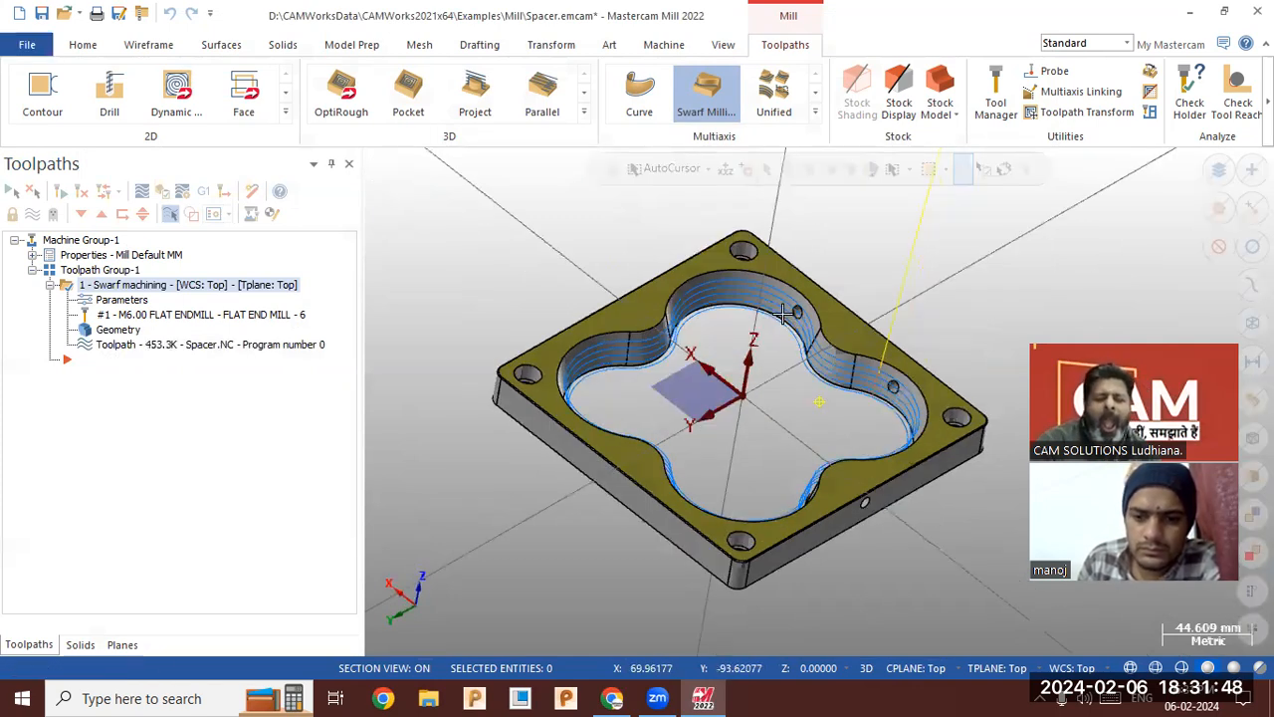
middle_click_drag(783, 314, 763, 315)
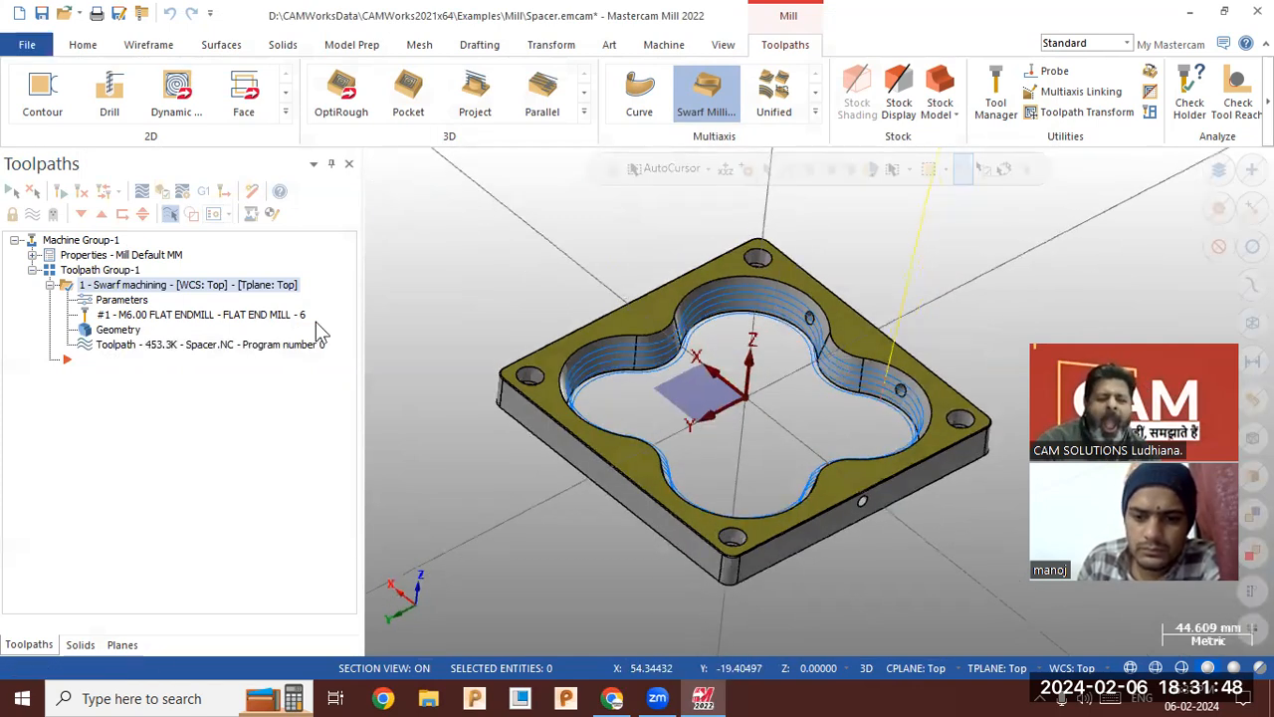
Change the multi-cut depth steps to By slice distance with a value of 3 and regenerate the toolpath.
left_click(146, 303)
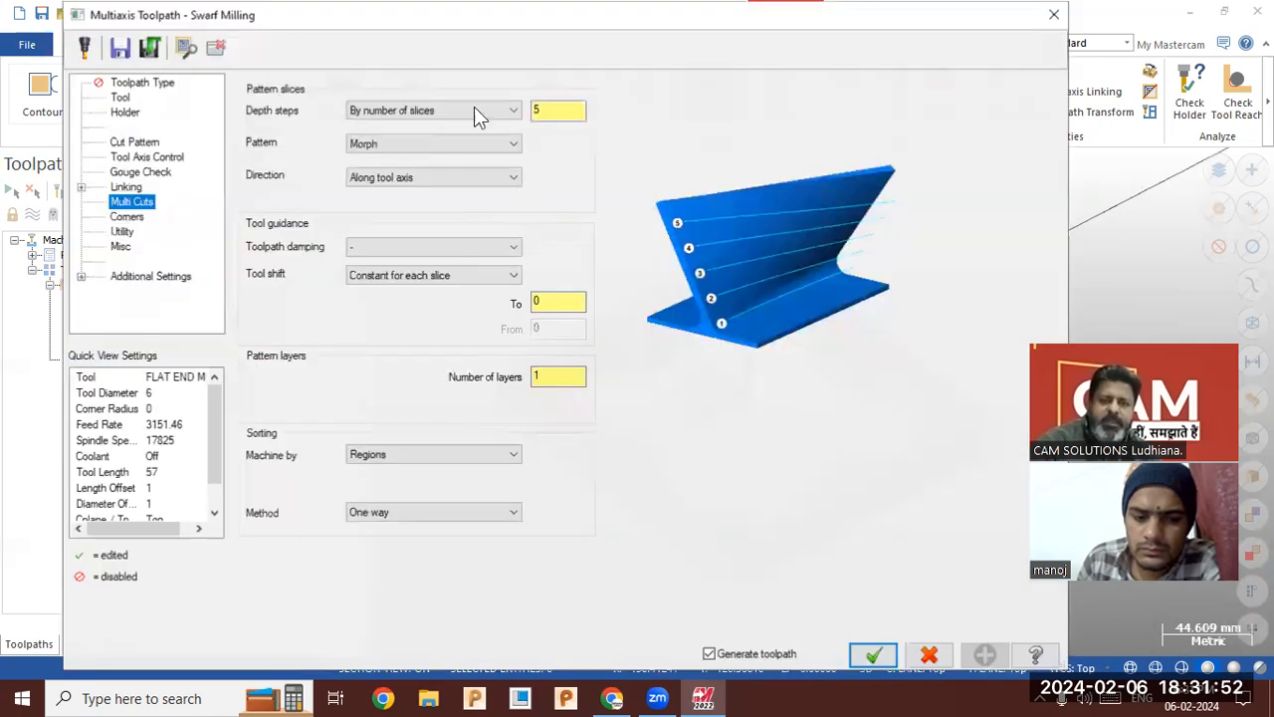
left_click(438, 110)
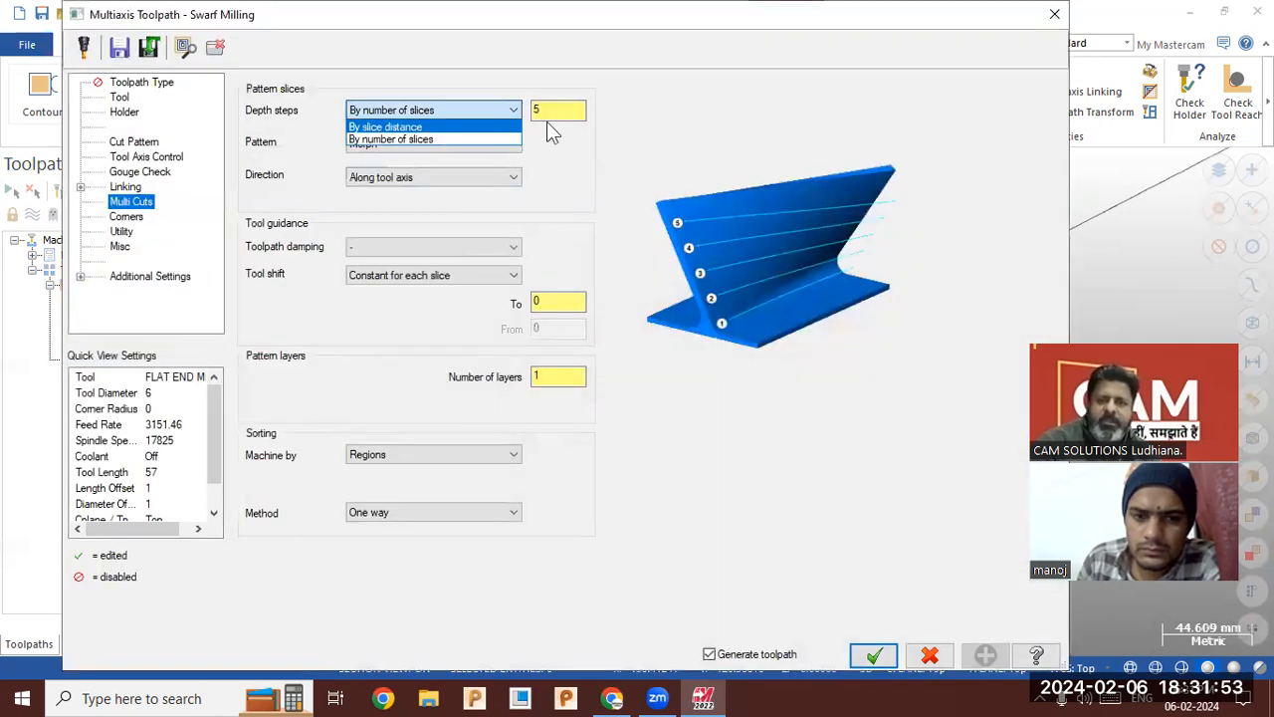
left_click(373, 125)
type("3")
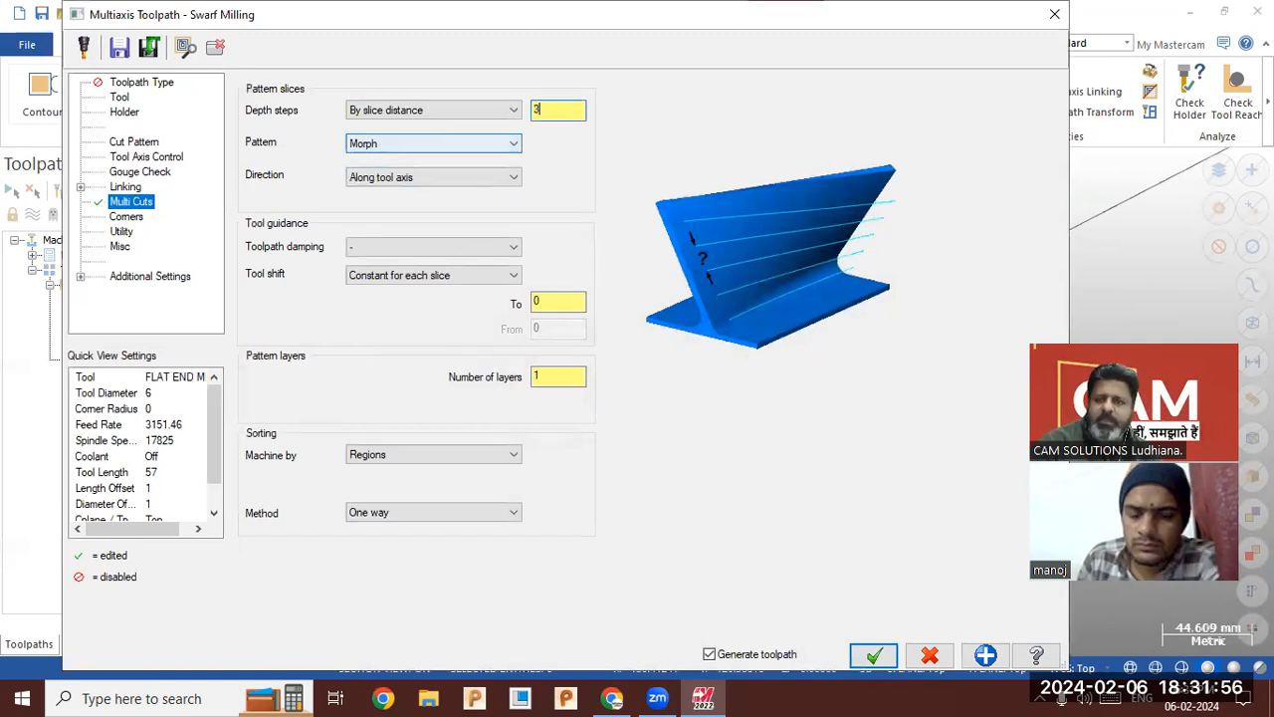
key("Tab")
left_click(875, 656)
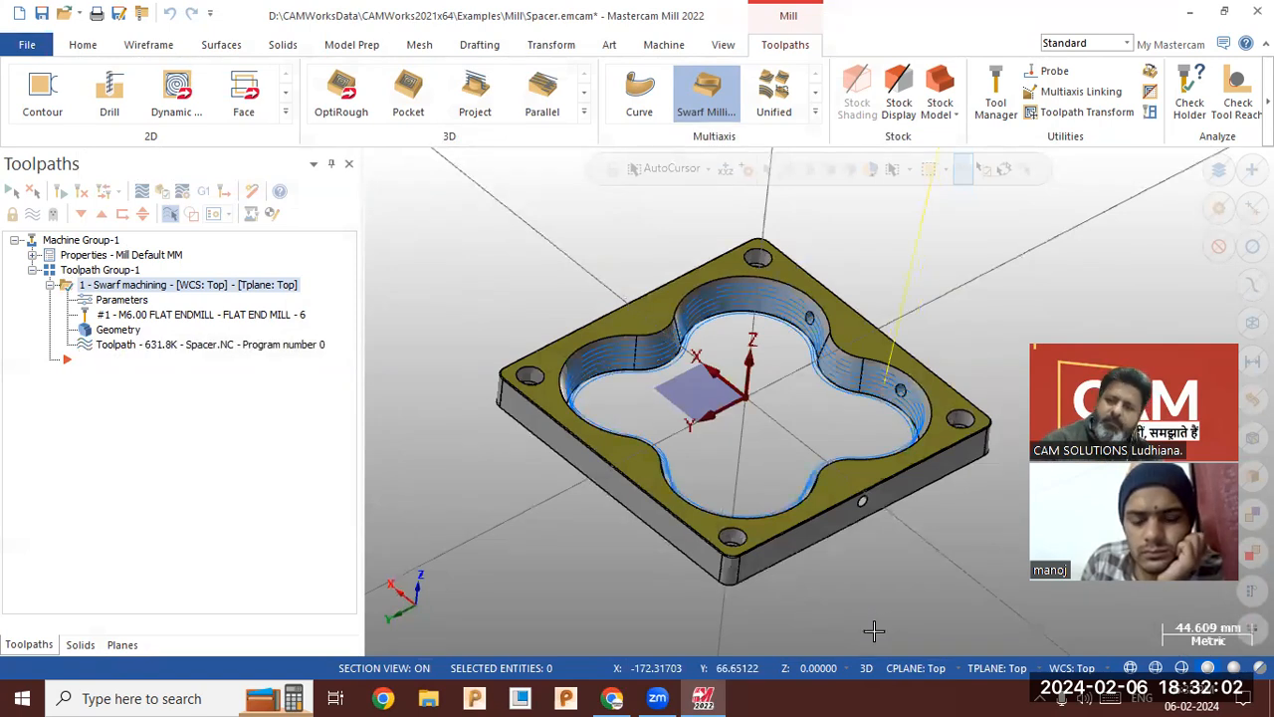
Try the Step from top and Step from bottom slice patterns, return the multi-cut pattern to Morph and accept the parameters.
middle_click_drag(872, 411, 854, 394)
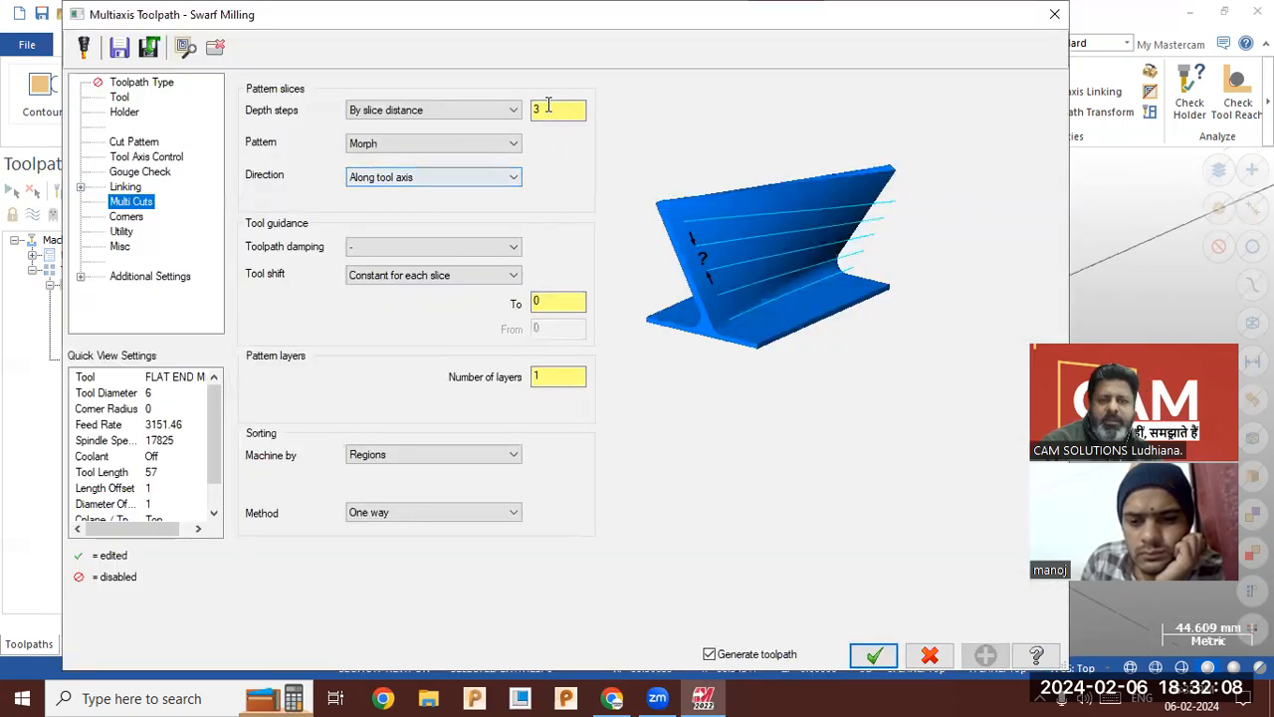
left_click(548, 105)
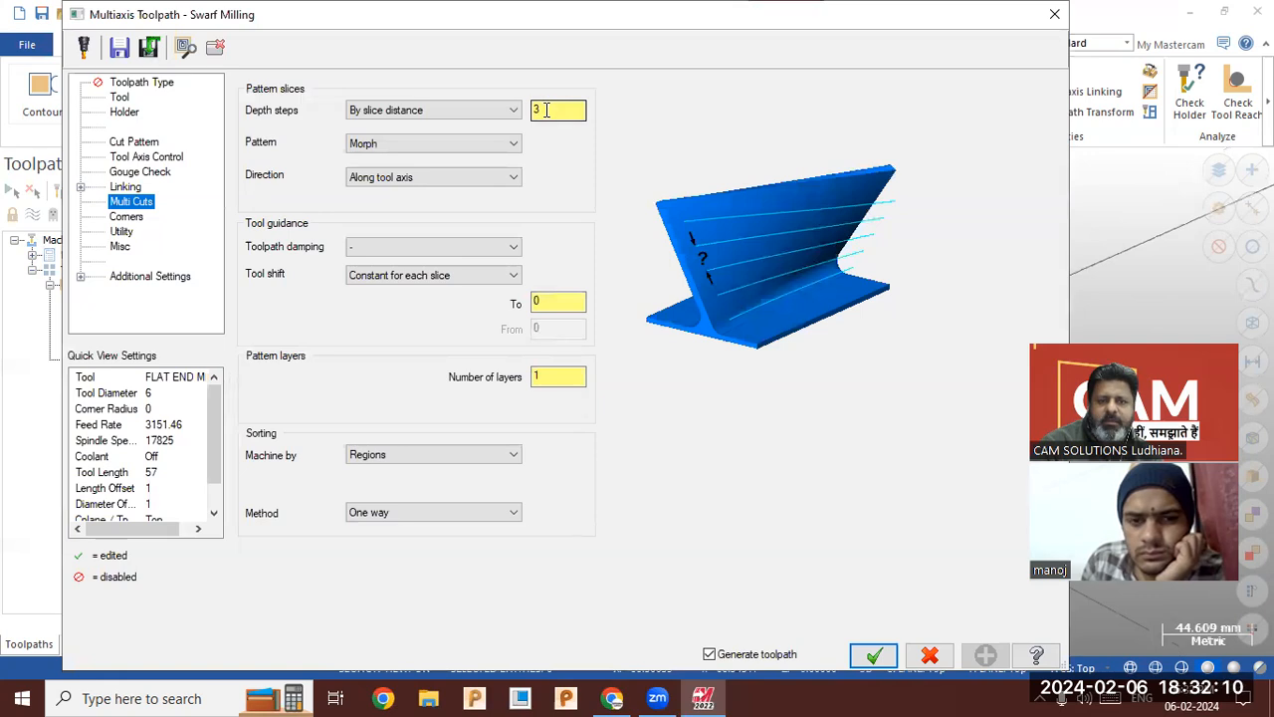
left_click(383, 149)
left_click(414, 148)
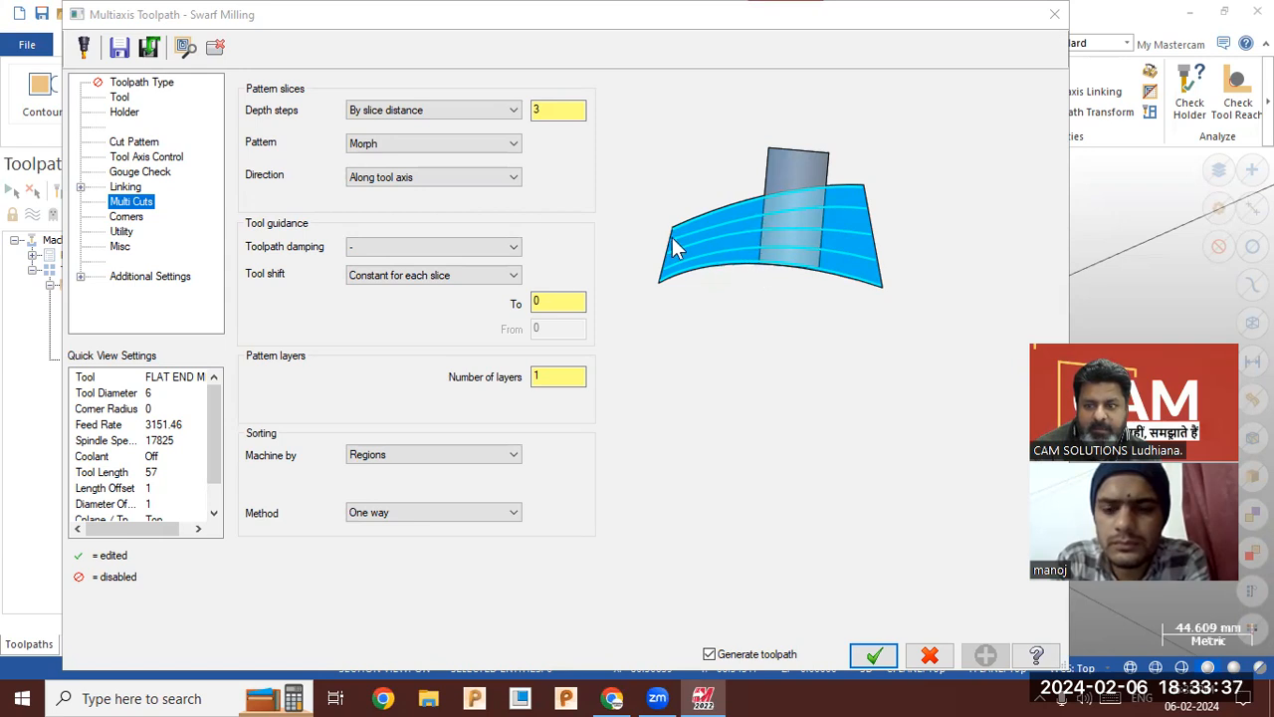
left_click(435, 145)
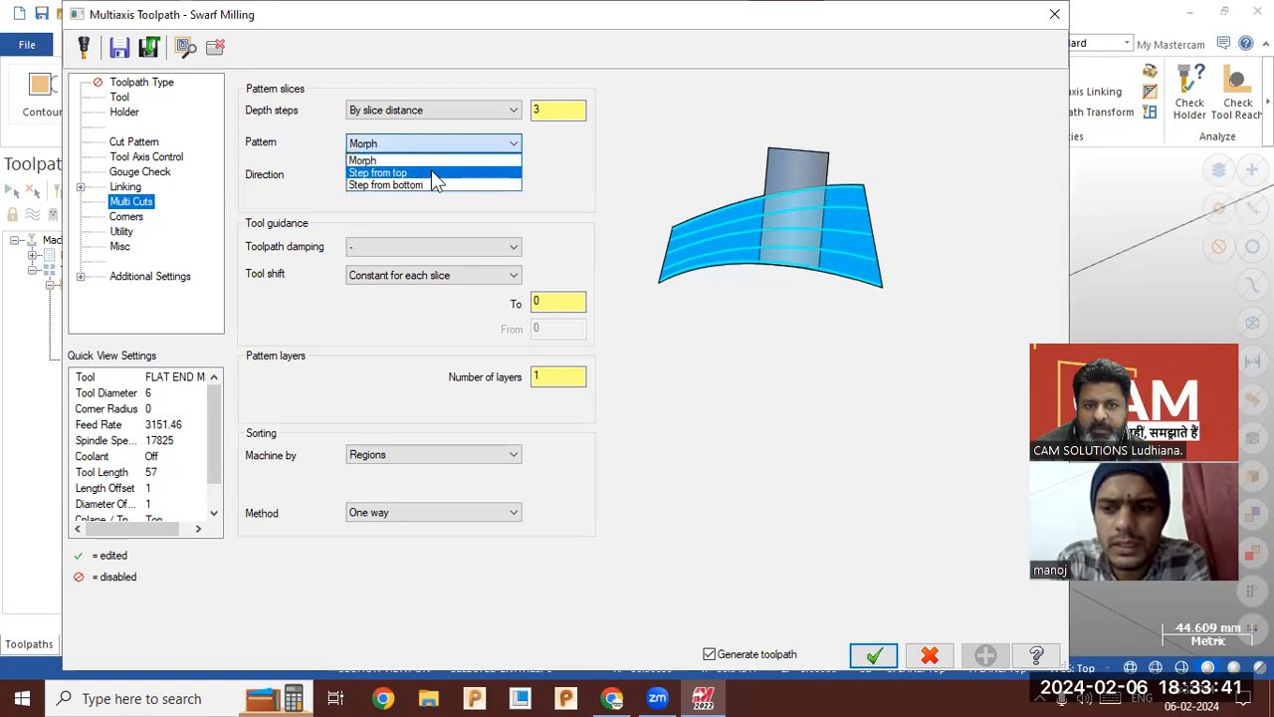
left_click(433, 172)
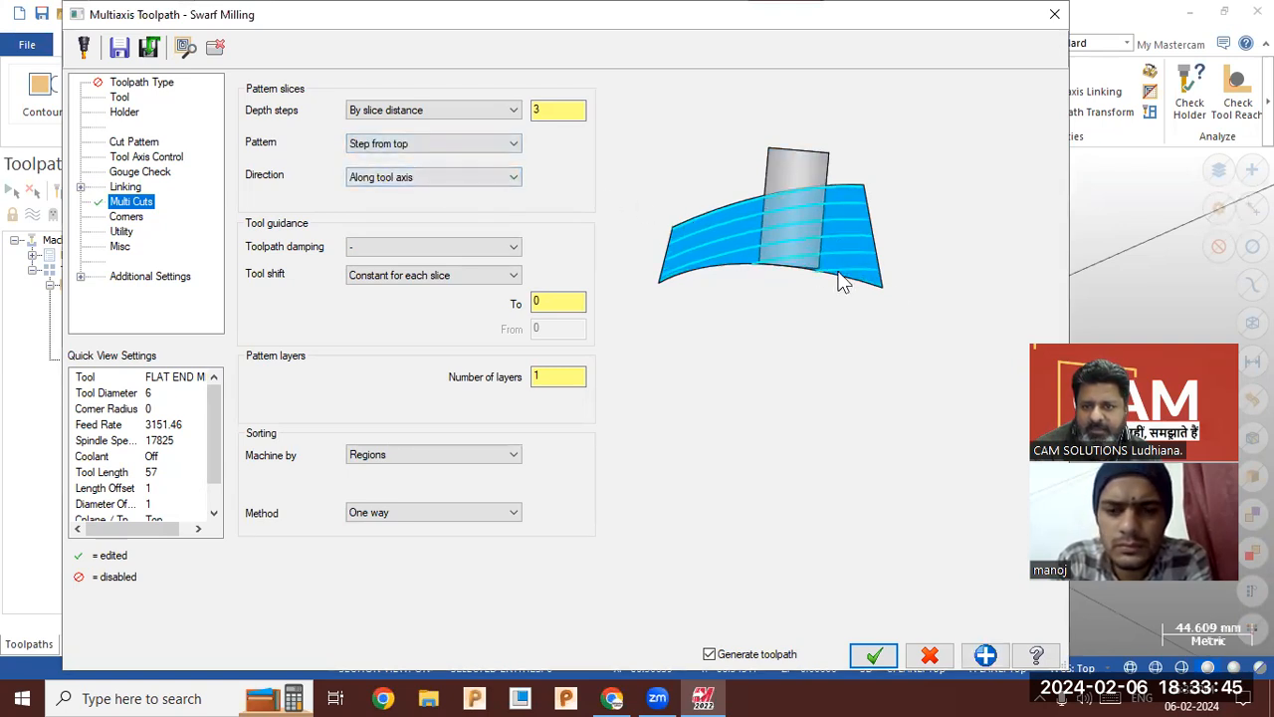
left_click(371, 145)
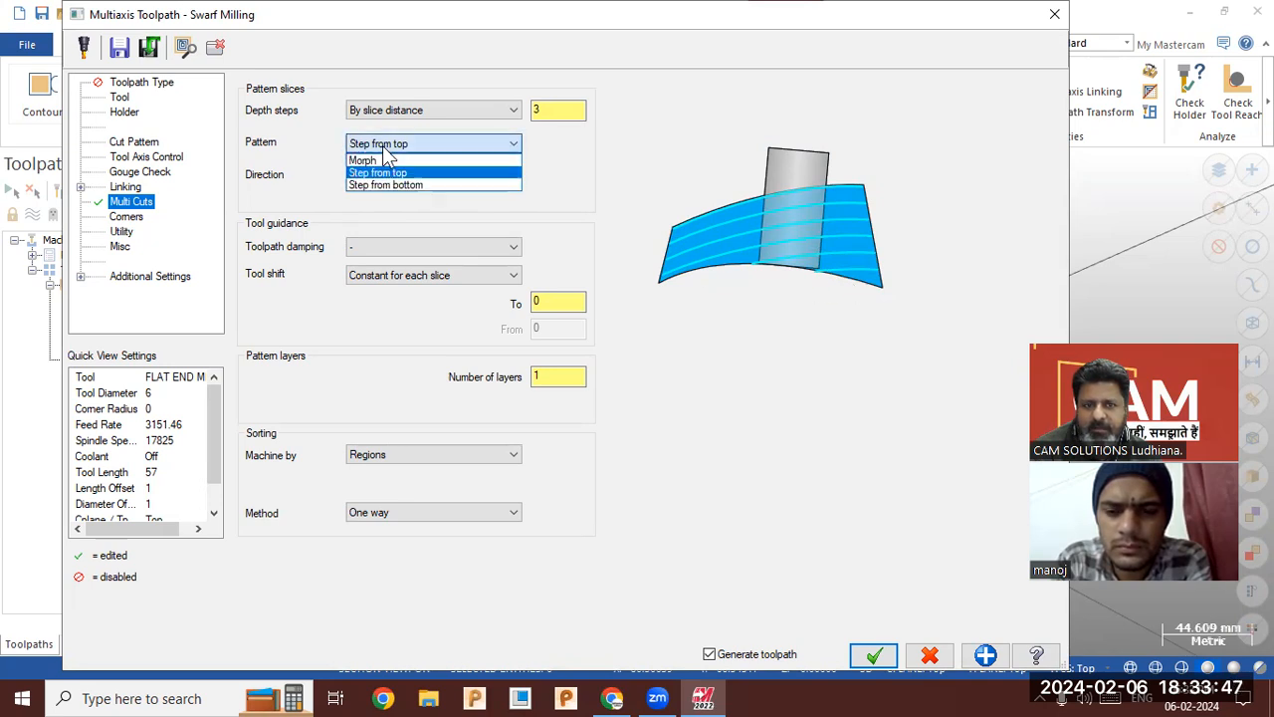
left_click(385, 183)
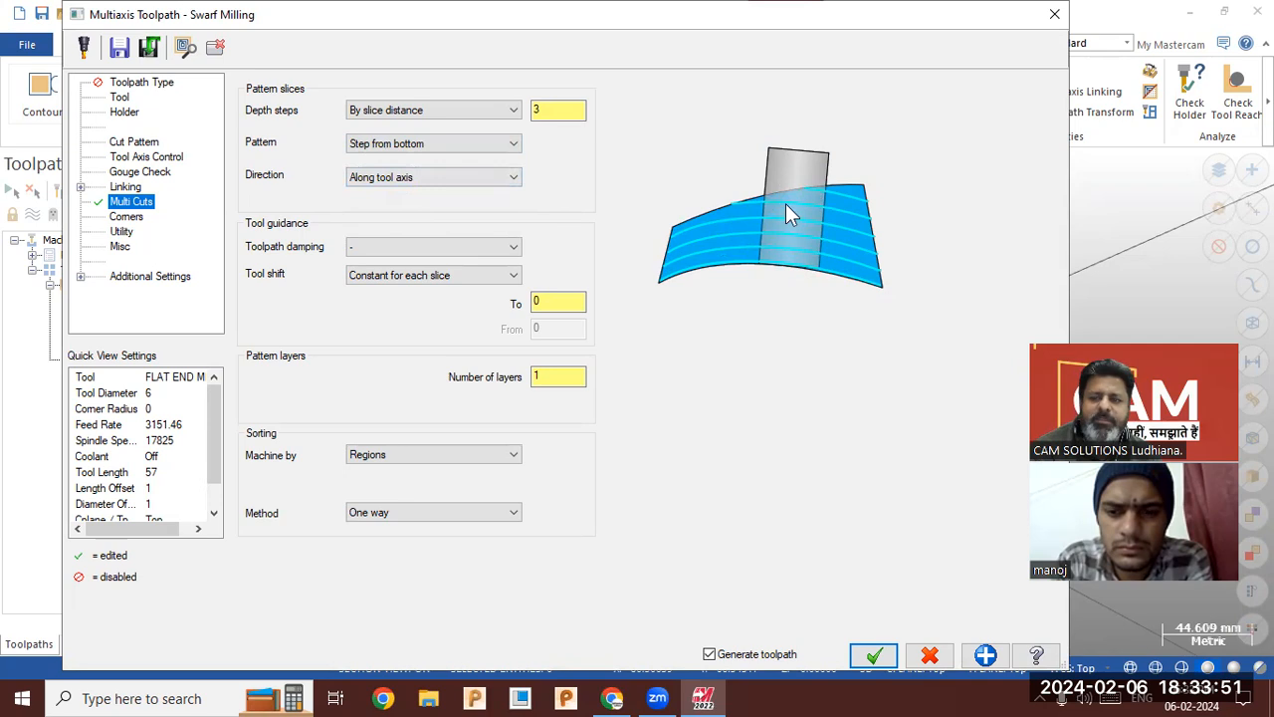
left_click(459, 143)
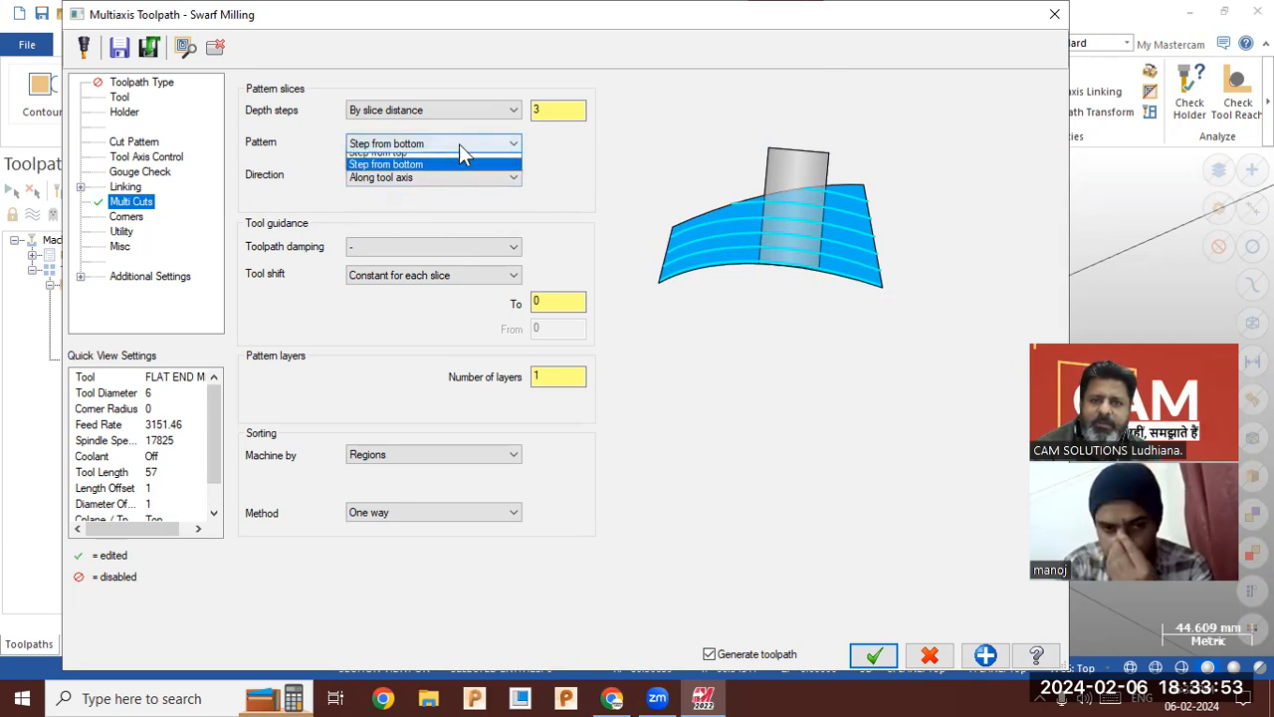
left_click(362, 160)
left_click(873, 654)
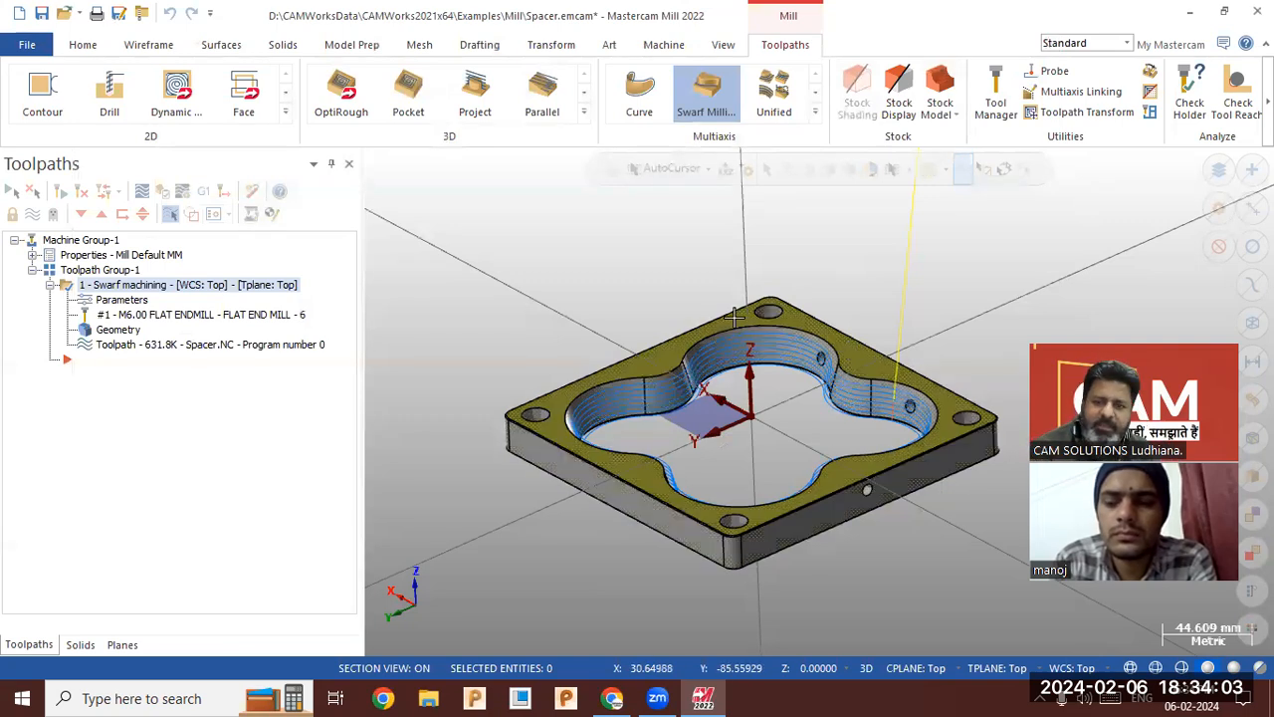
Set the multi-cut pattern layers to 3 with a distance of 2 and regenerate the swarf toolpath.
middle_click_drag(730, 281, 740, 304)
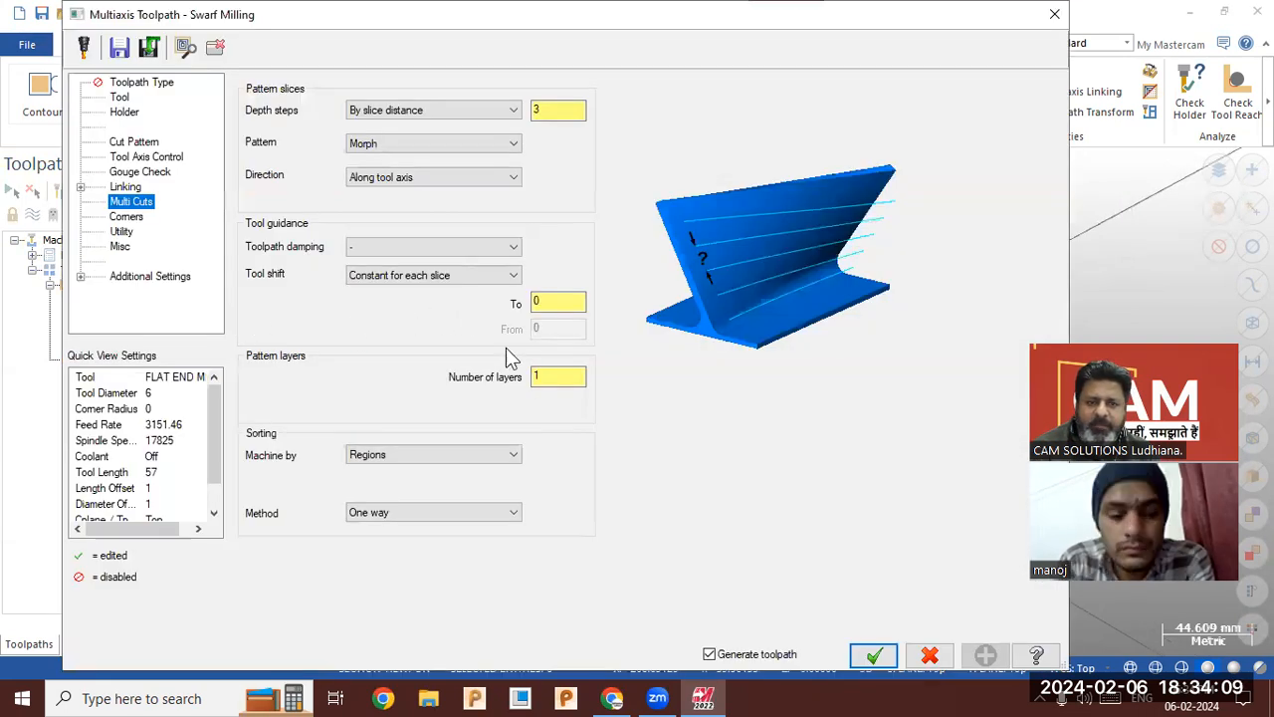
double_click(555, 376)
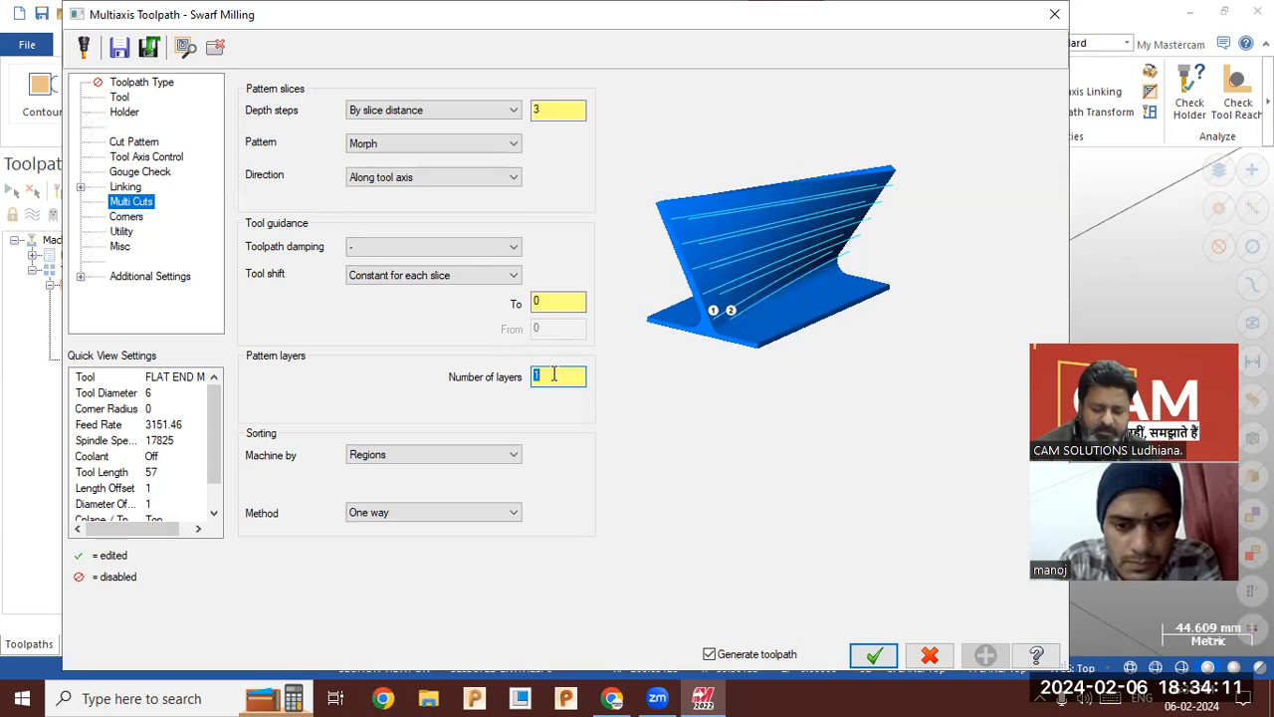
type("5")
key("BackSpace")
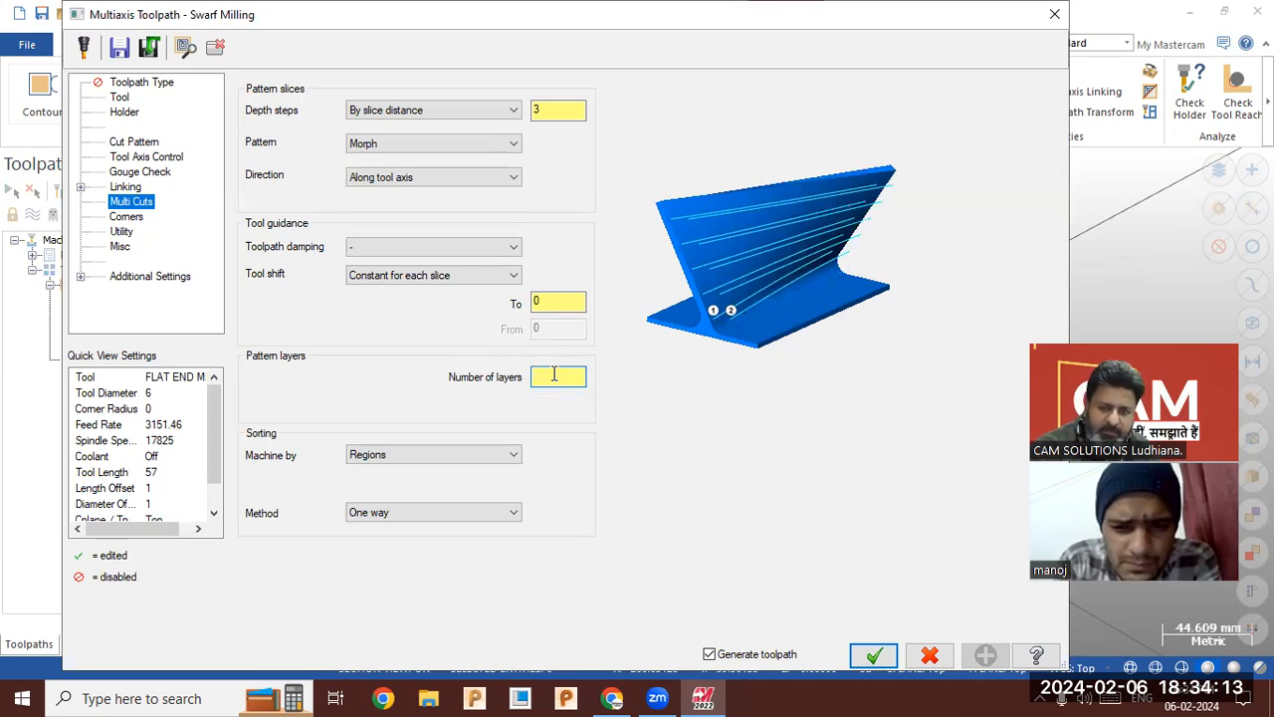
type("3")
key("Tab")
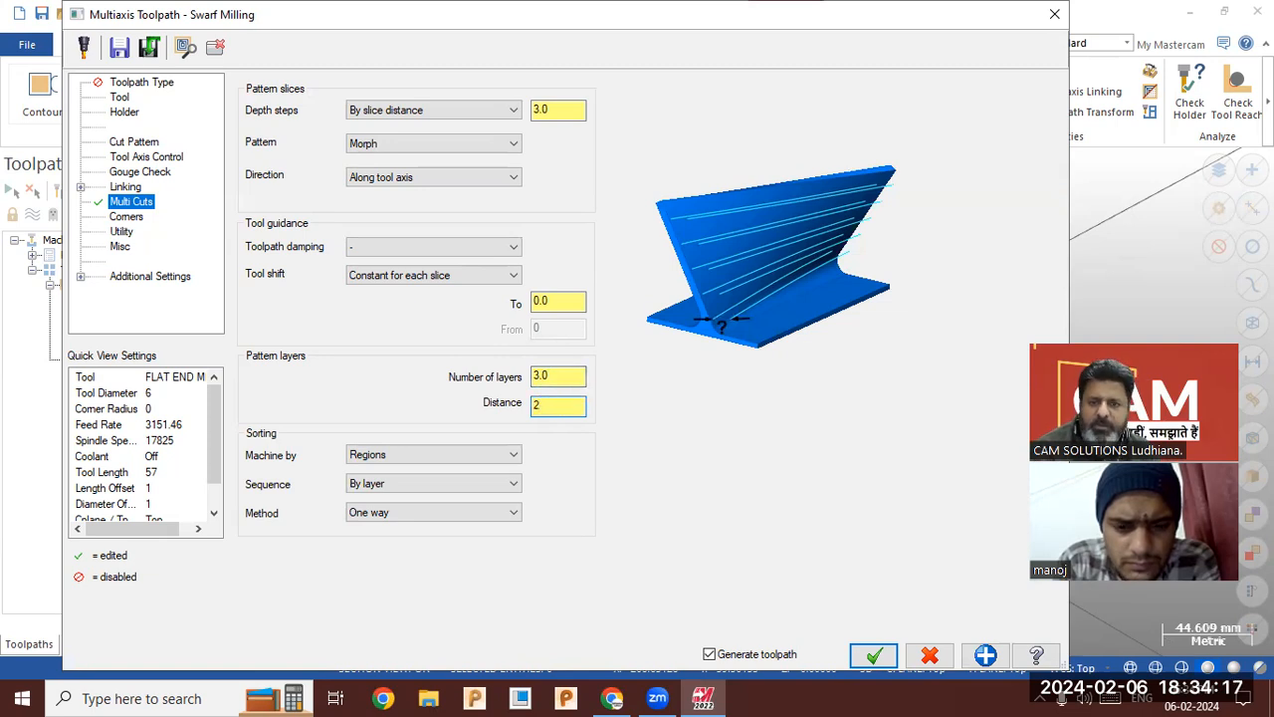
type("2")
left_click(868, 652)
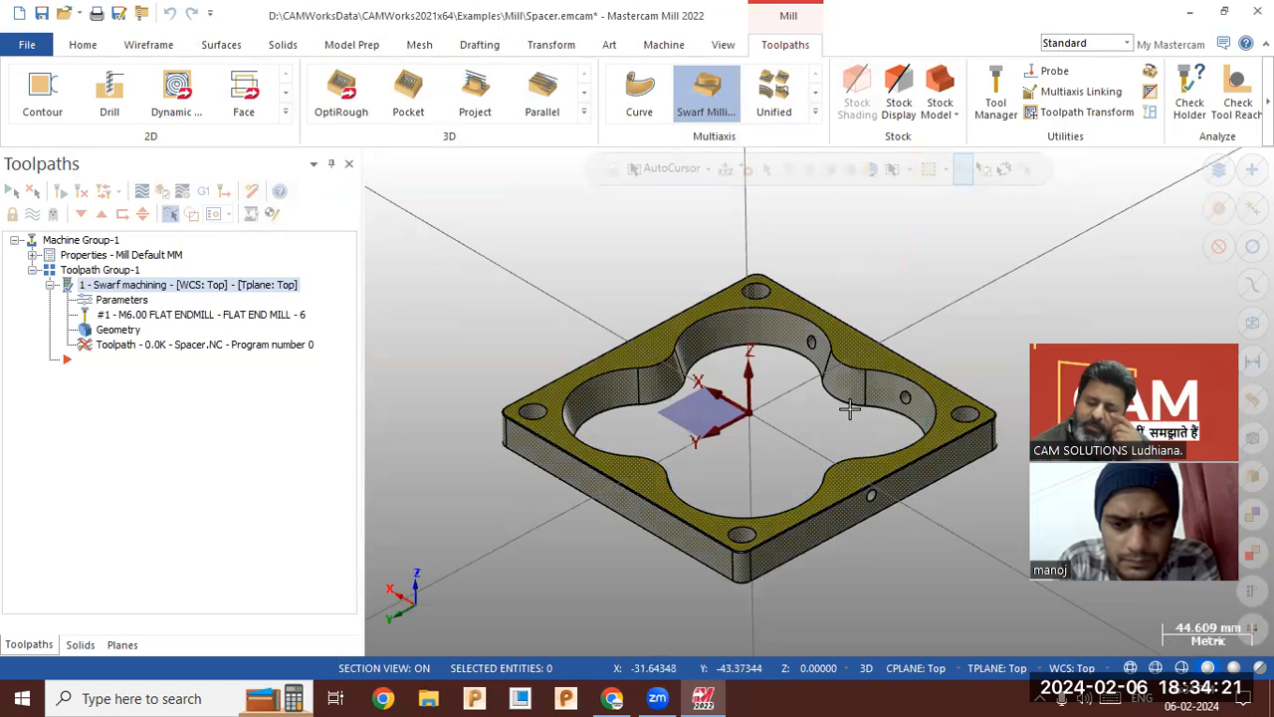
Examine the layered swarf toolpath around the spacer's inner walls and play its backplot.
middle_click_drag(865, 350, 868, 302)
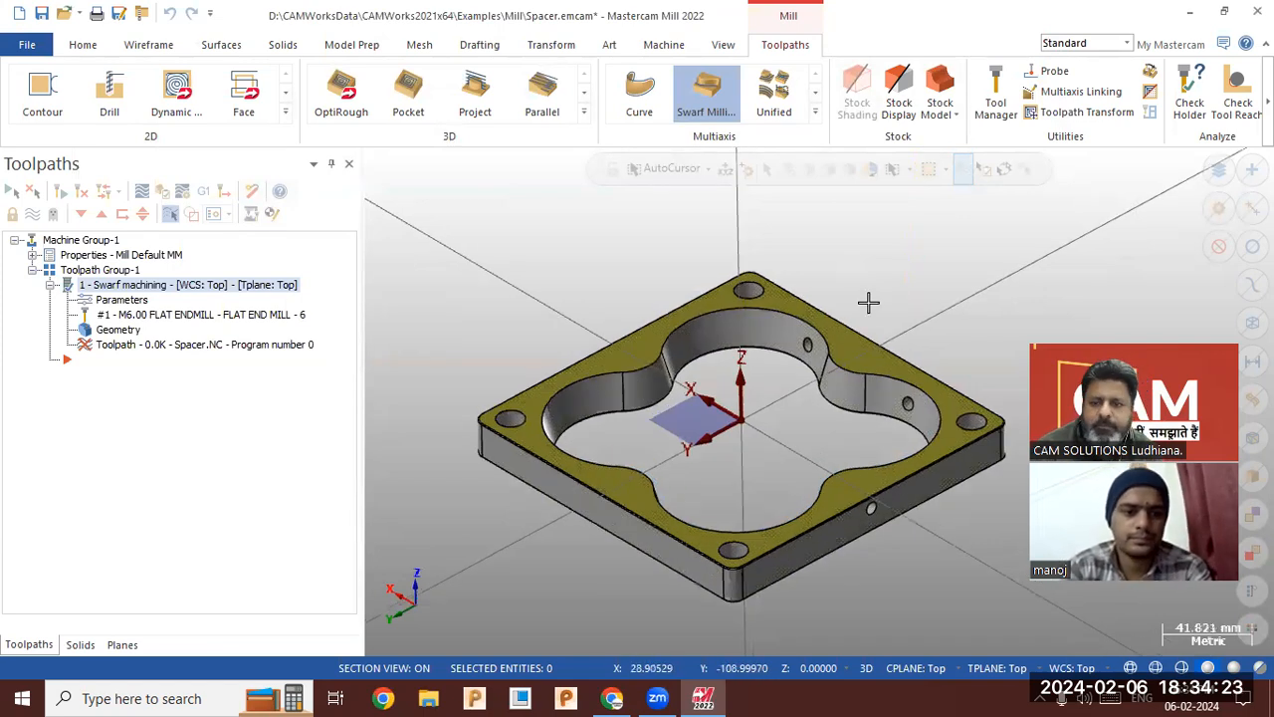
scroll(868, 302, "up", 3)
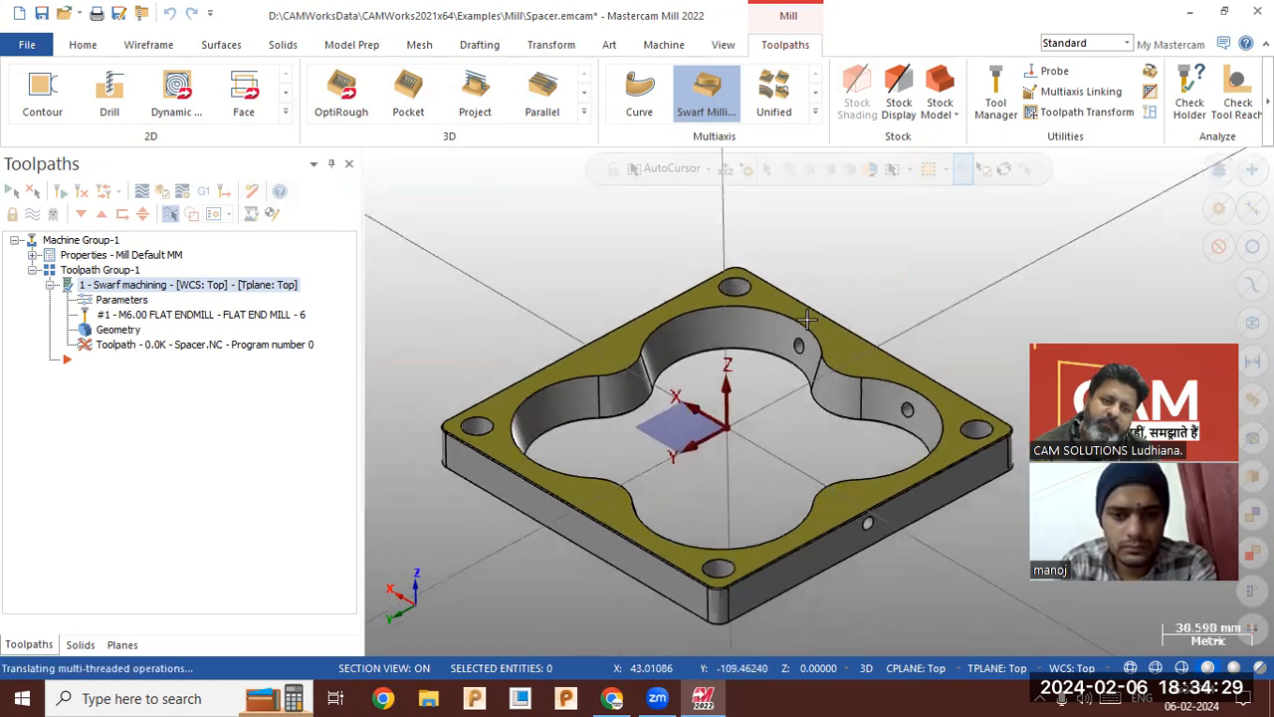
middle_click_drag(816, 378, 816, 402)
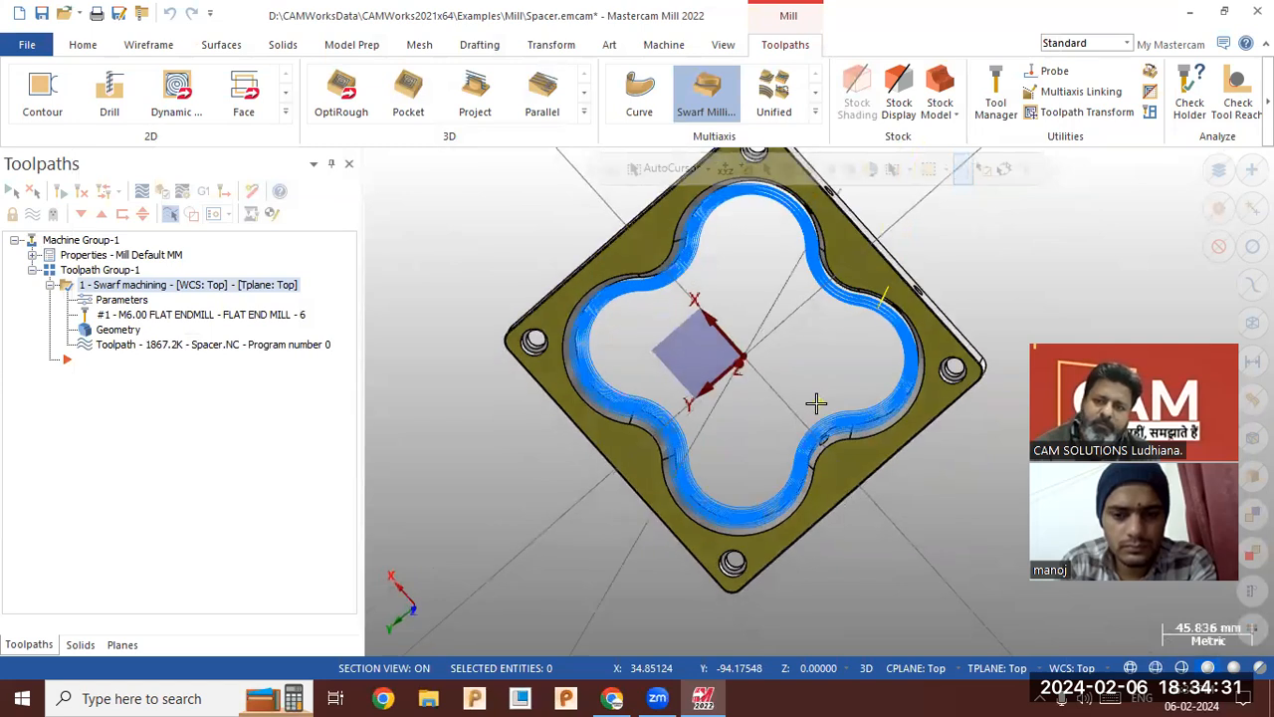
scroll(889, 299, "up", 2)
scroll(889, 299, "up", 2)
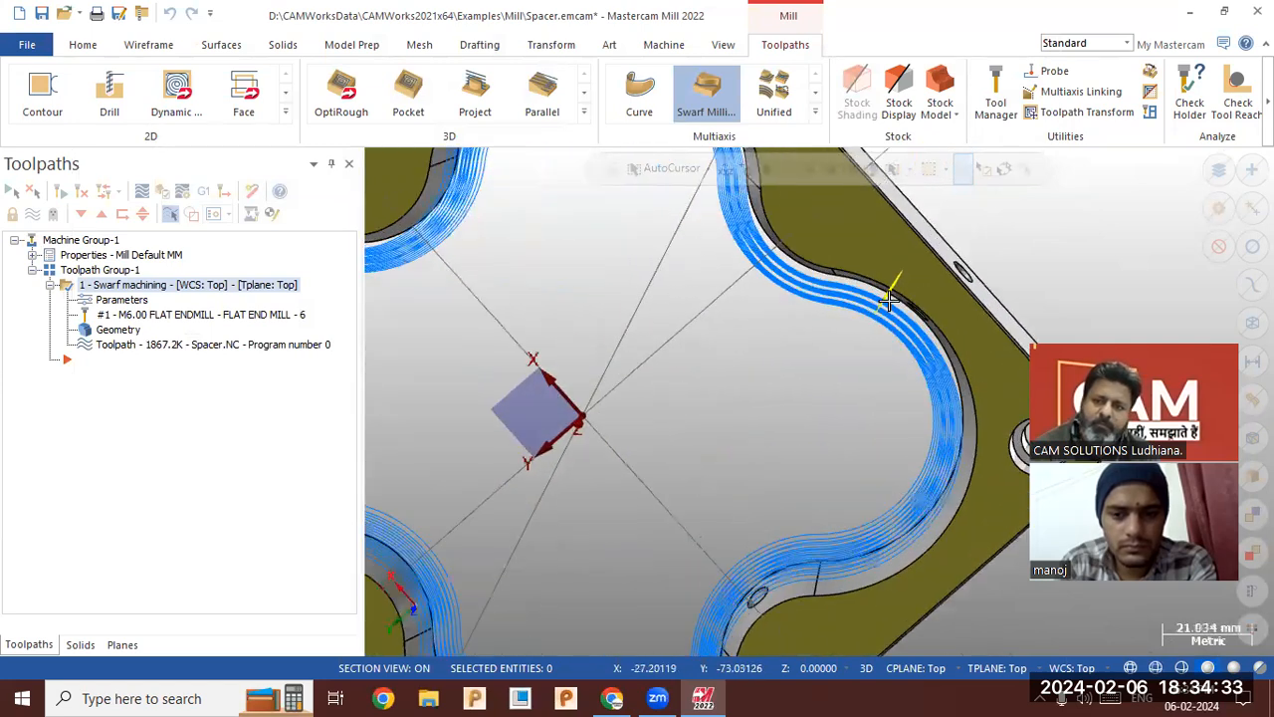
scroll(868, 334, "down", 3)
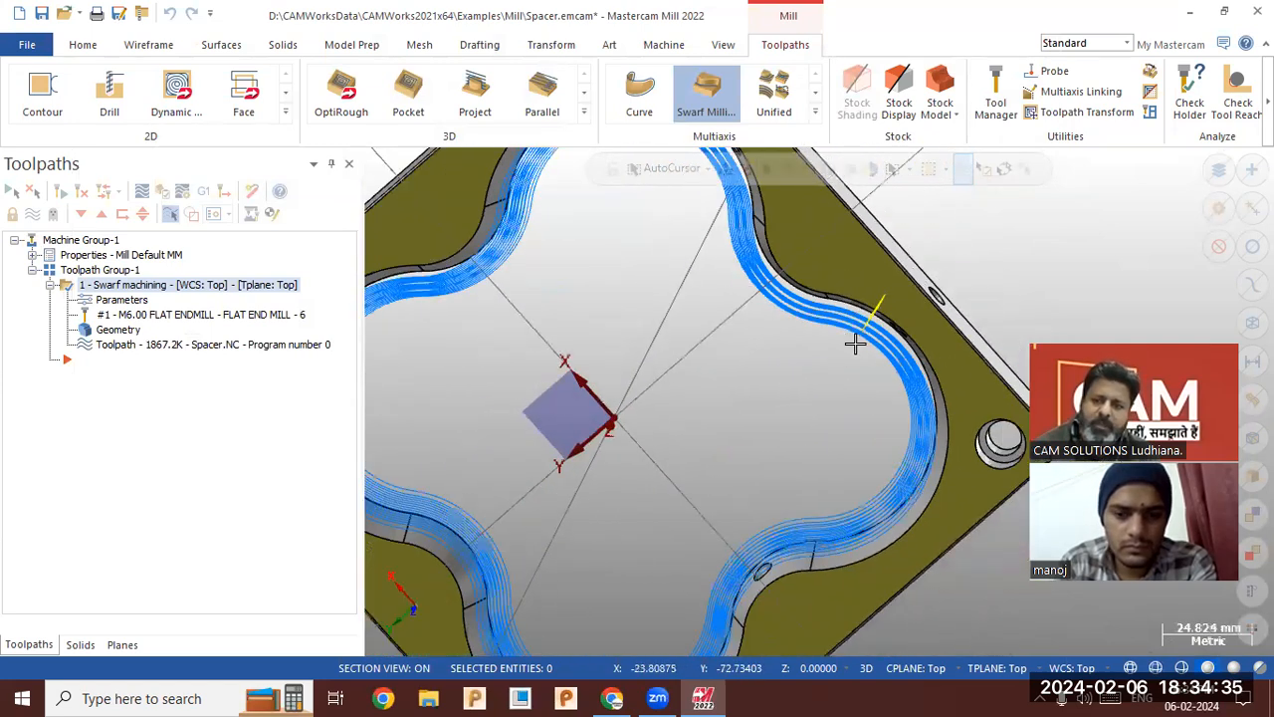
middle_click_drag(815, 365, 768, 387)
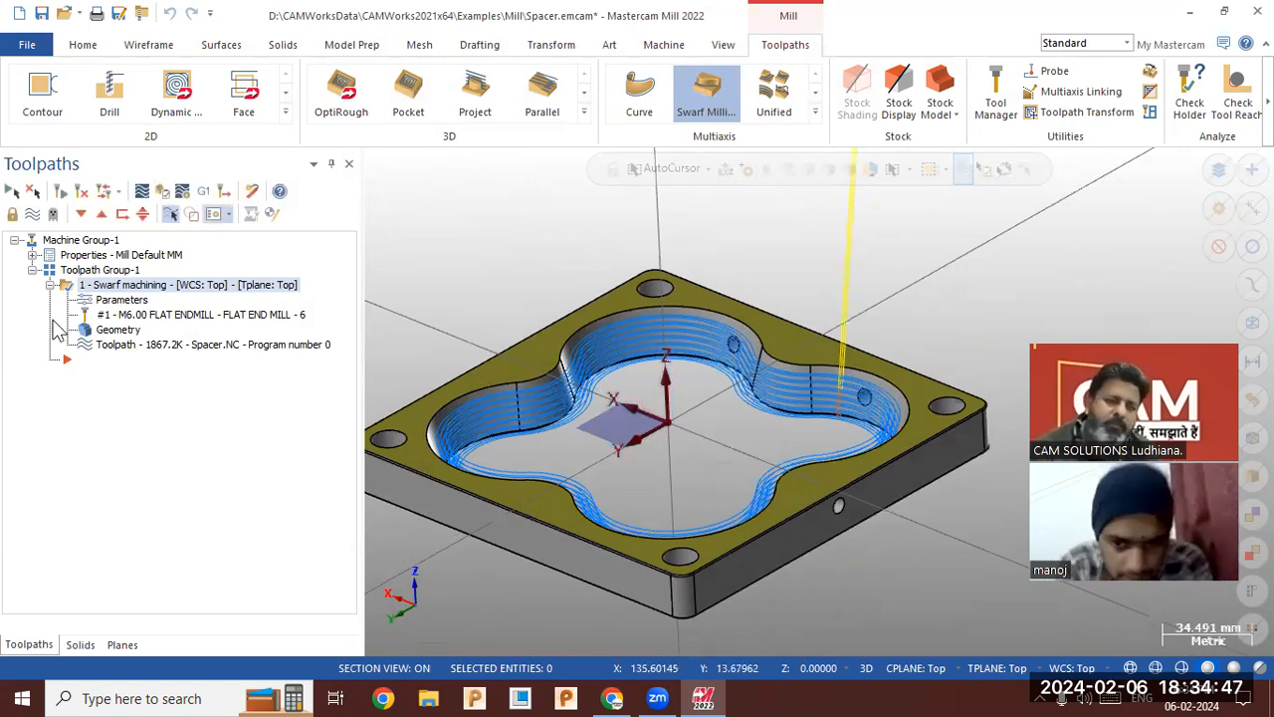
left_click(149, 349)
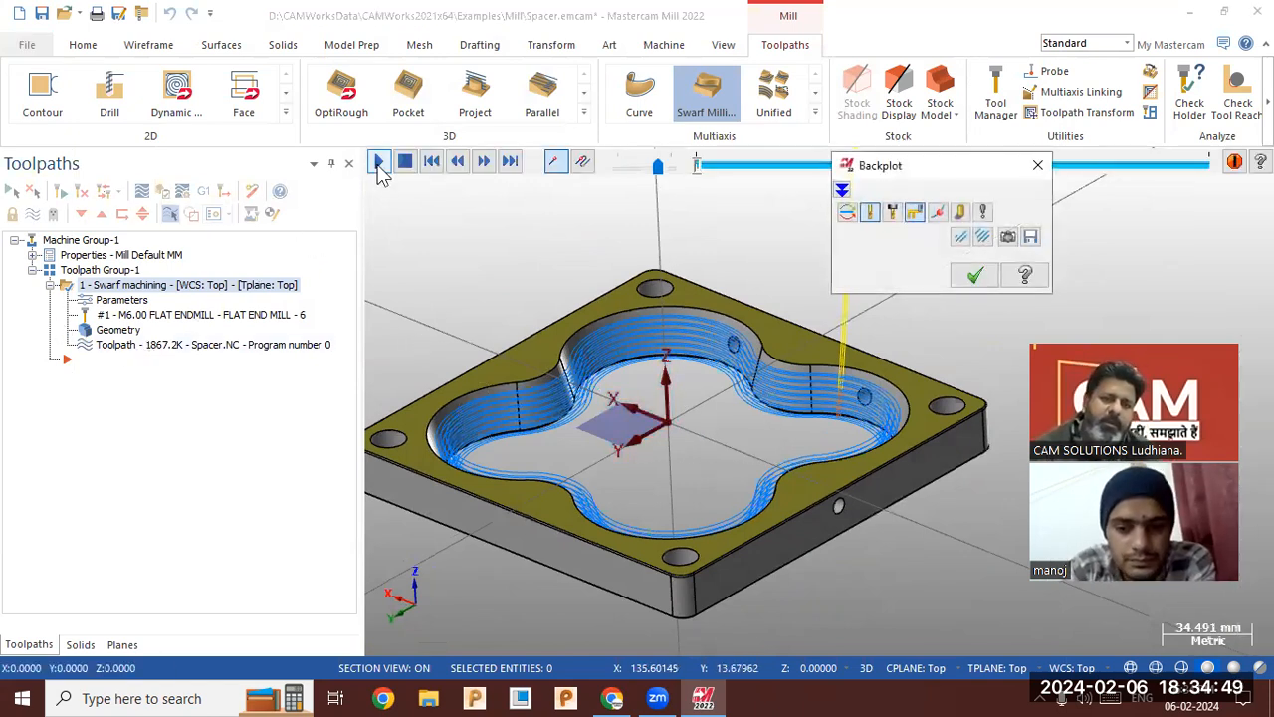
left_click(378, 163)
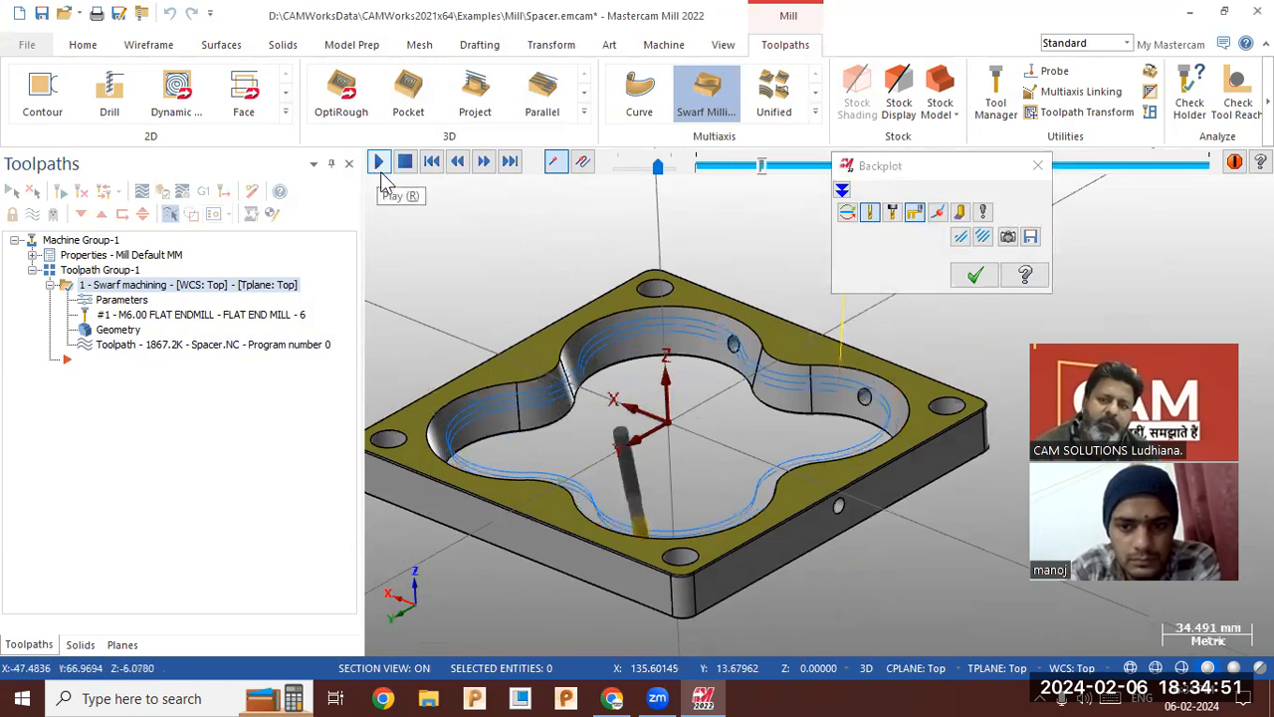
left_click(974, 275)
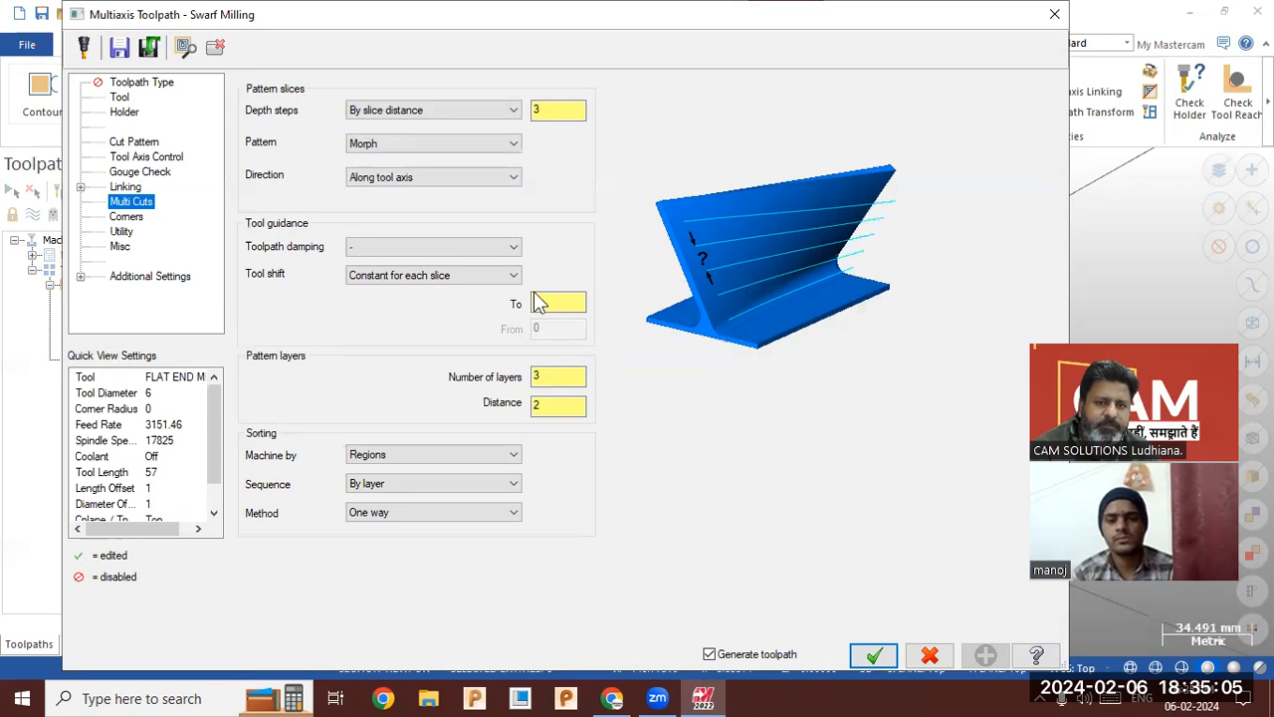
In the cut pattern settings, try Construction Plane and WCS as machining orientation and restore Tool Plane.
left_click(131, 158)
left_click(139, 143)
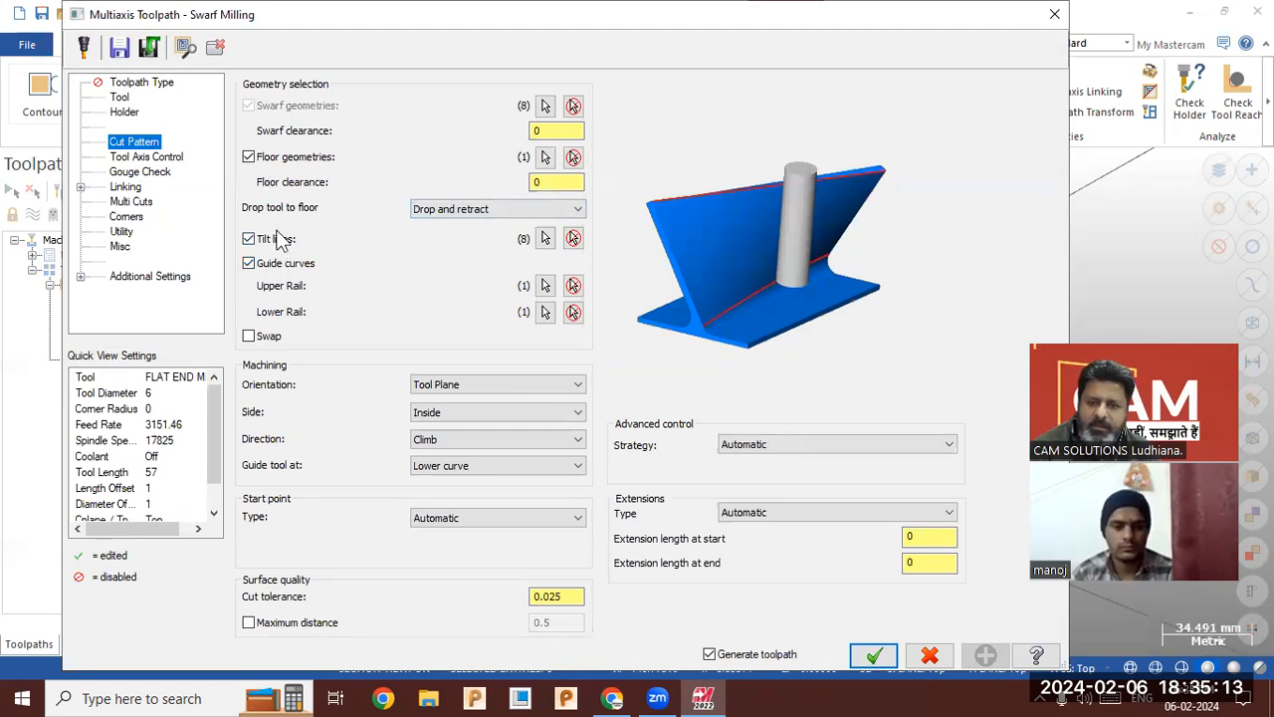
left_click(457, 414)
left_click(457, 414)
left_click(443, 384)
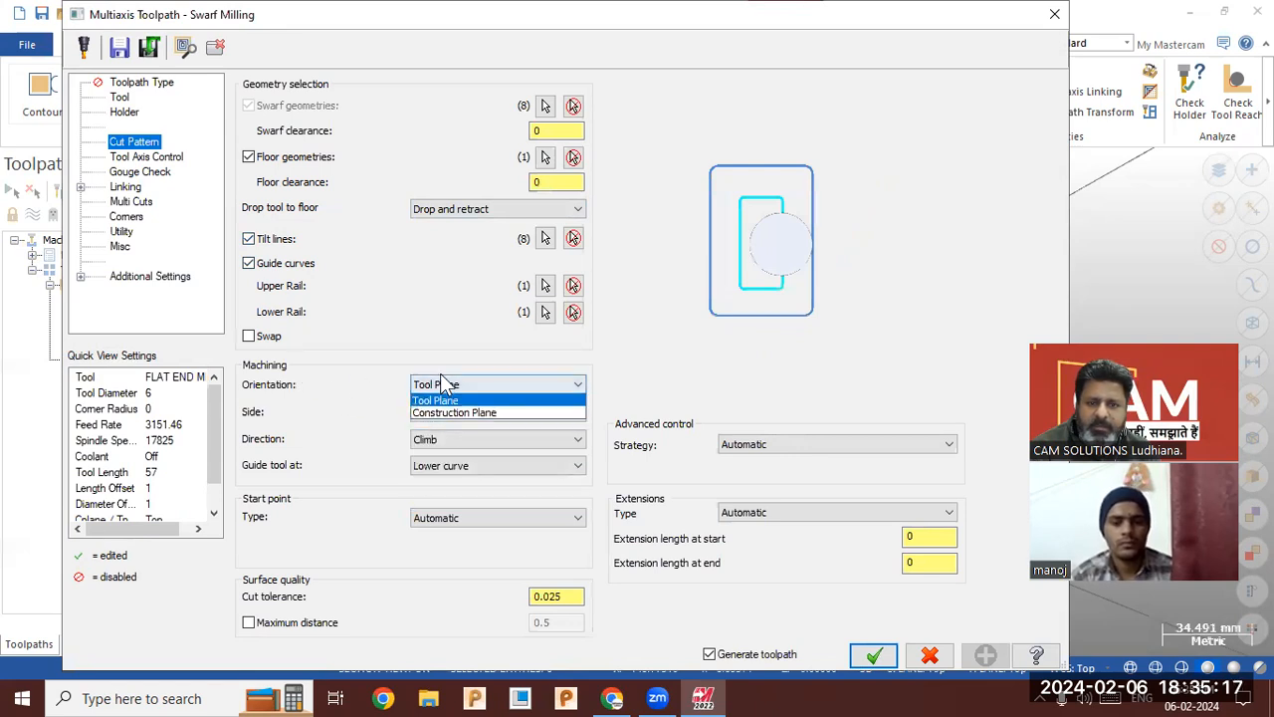
left_click(463, 388)
left_click(463, 388)
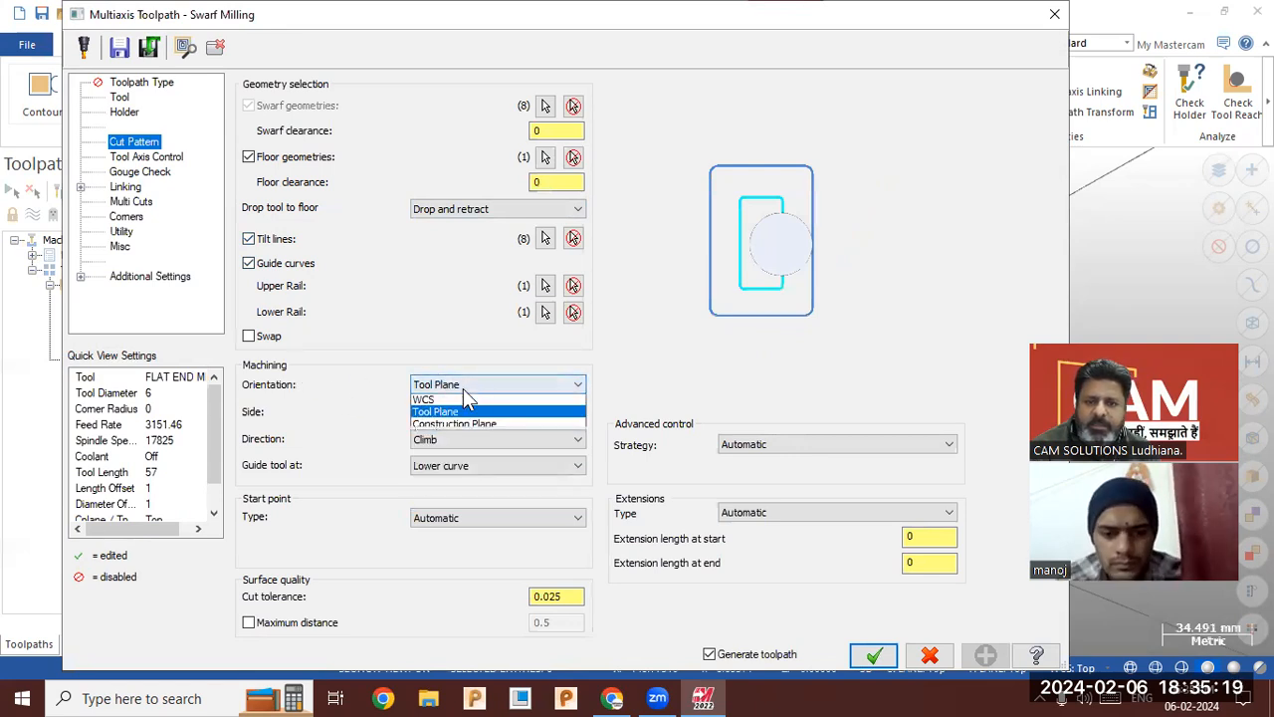
left_click(462, 425)
left_click(457, 384)
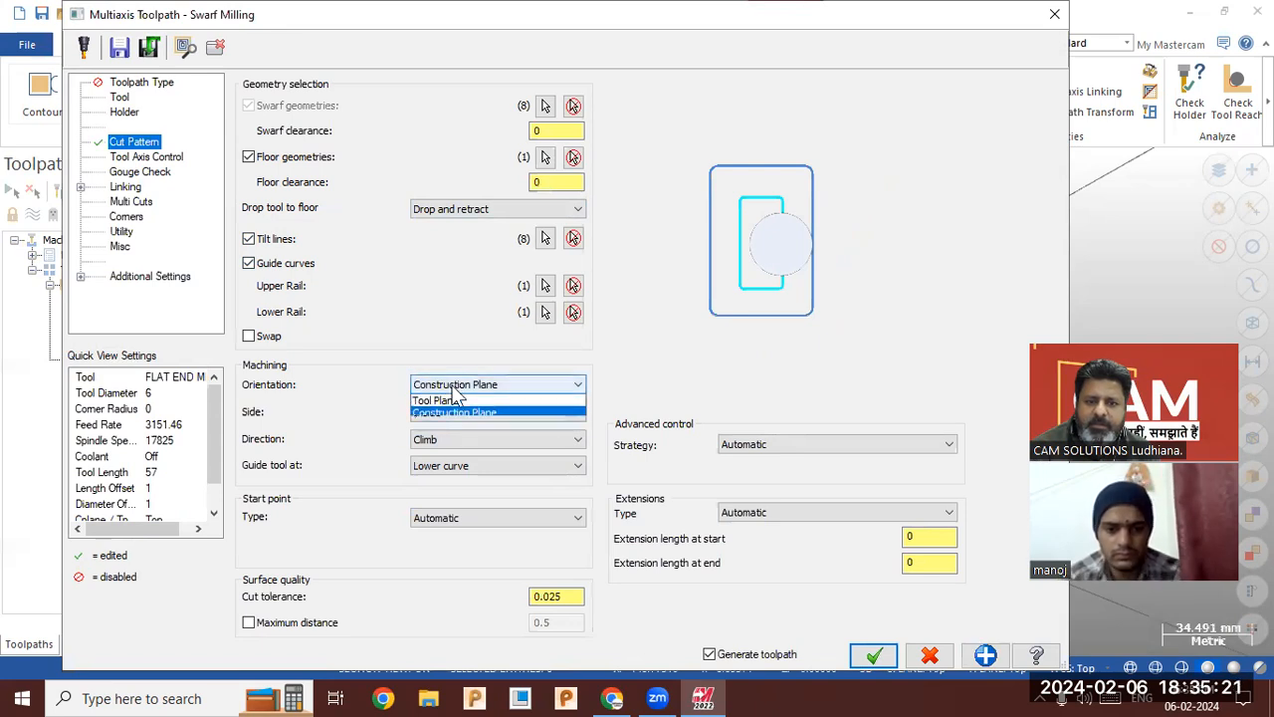
left_click(458, 426)
left_click(450, 411)
left_click(465, 386)
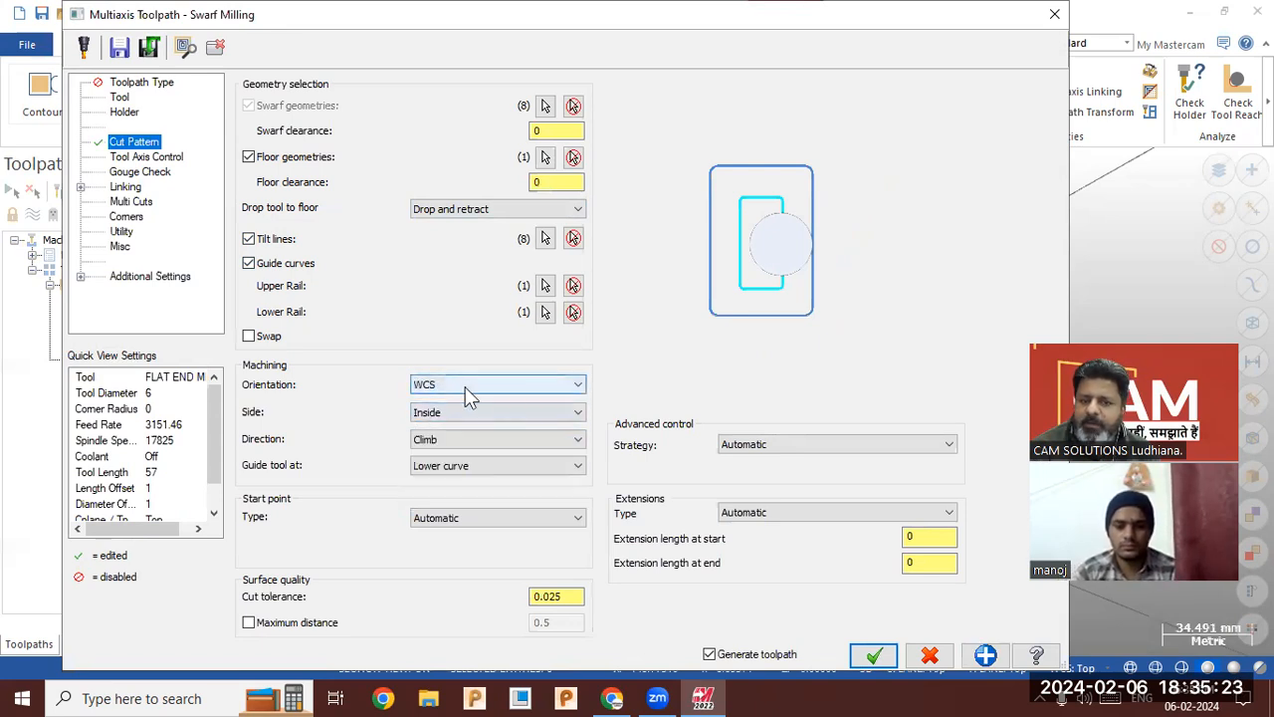
left_click(483, 384)
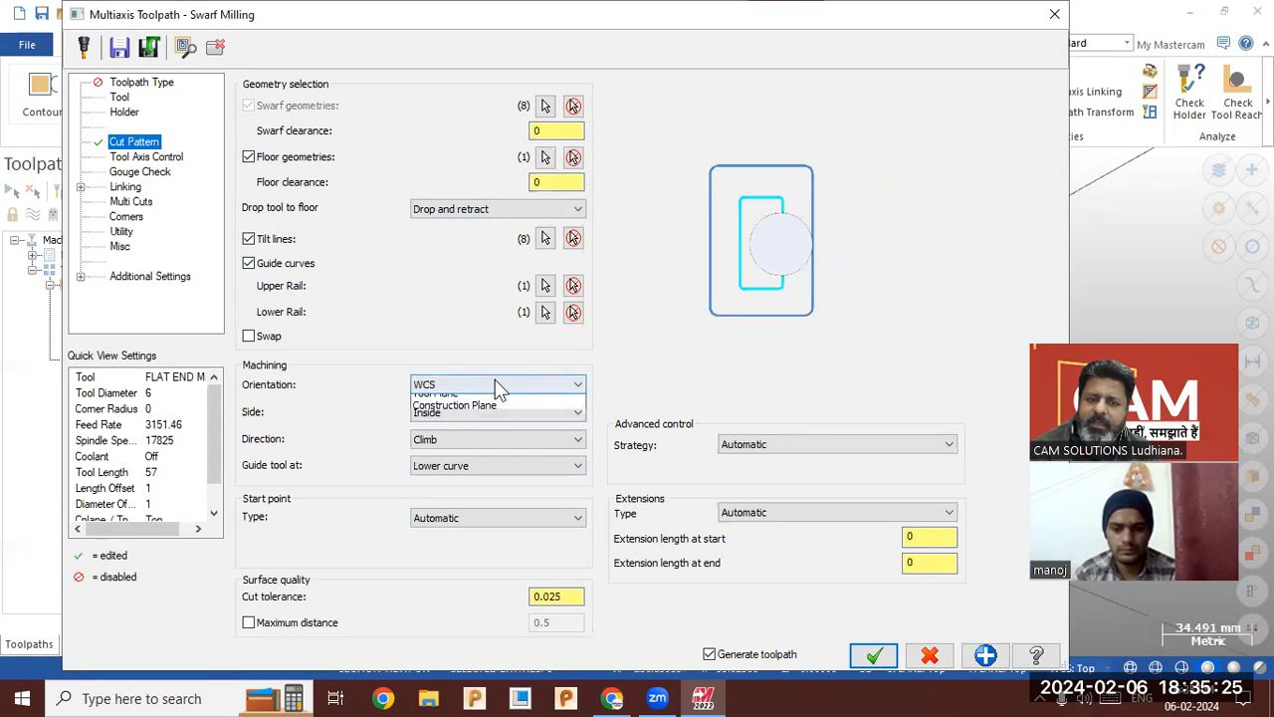
left_click(483, 408)
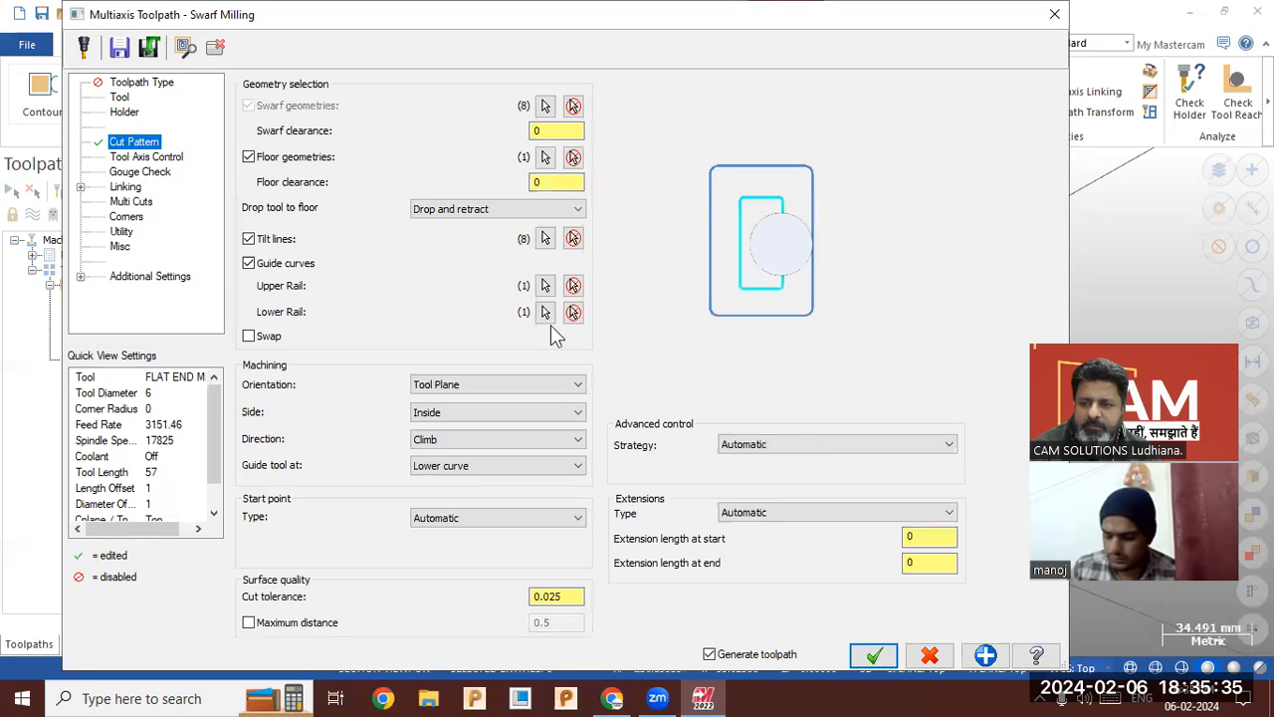
Try guiding the tool at the Upper curve and set the guide back to Lower curve.
left_click(446, 466)
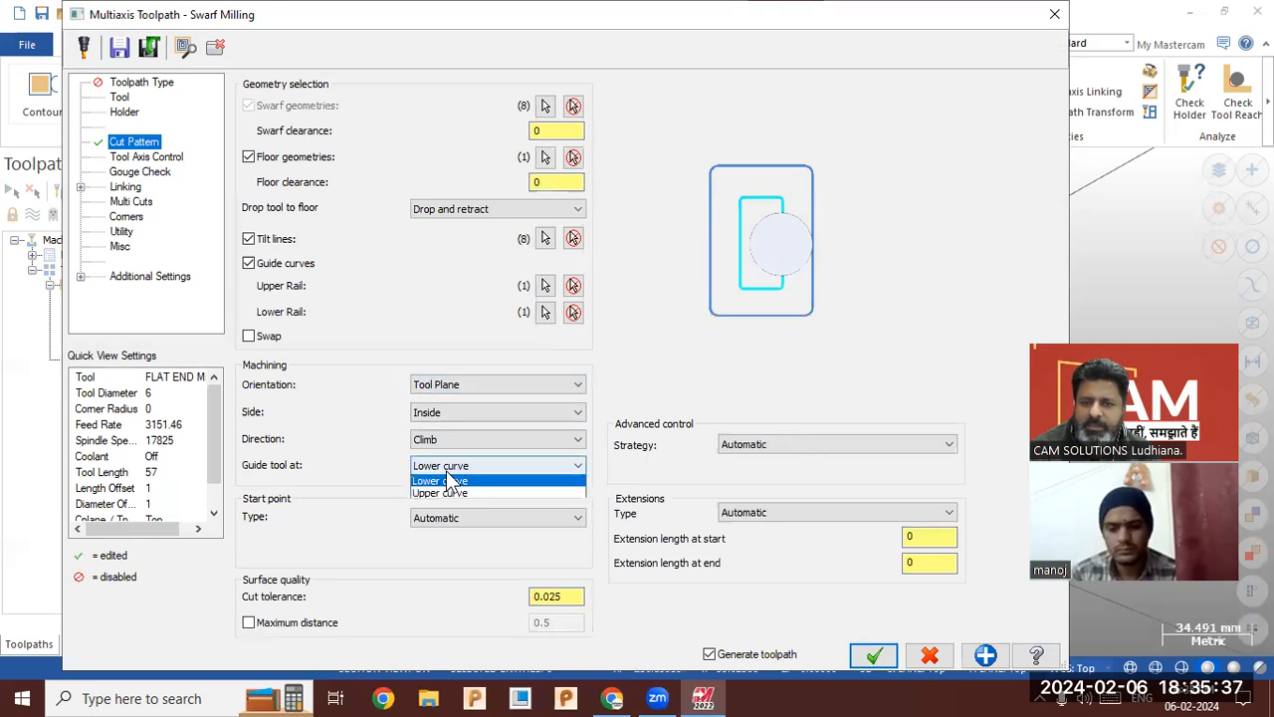
left_click(453, 494)
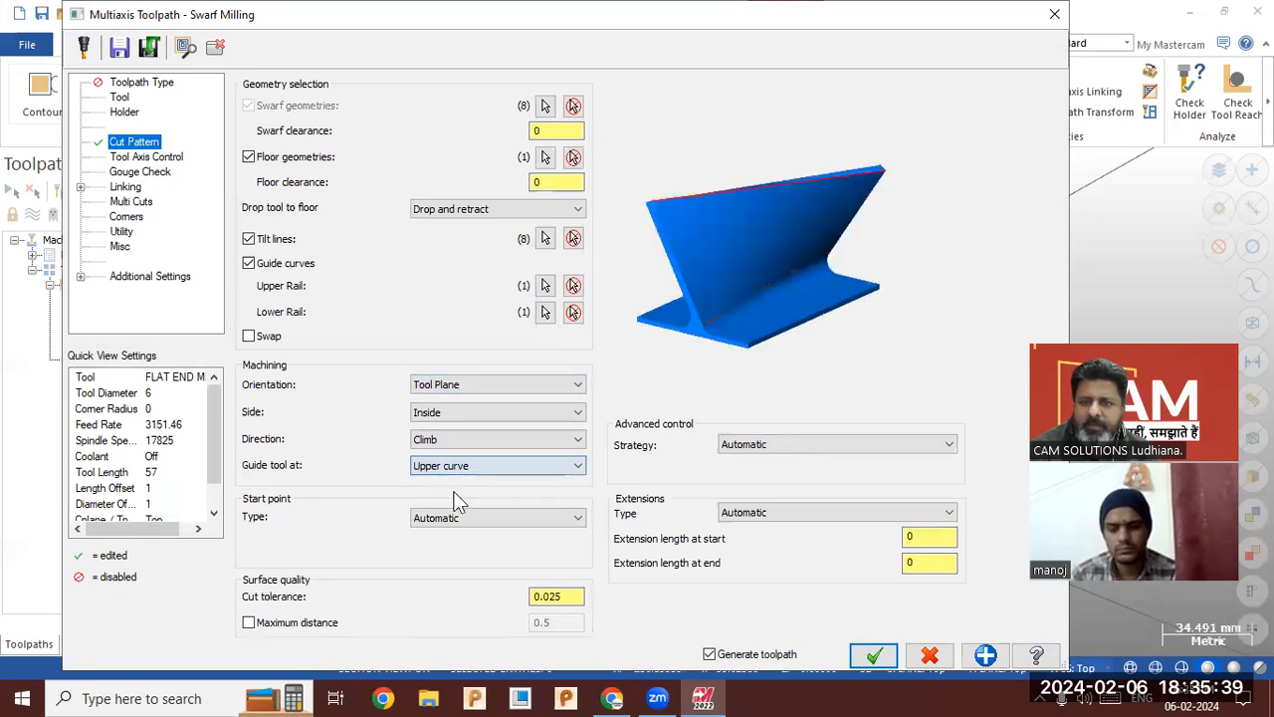
left_click(462, 468)
left_click(458, 483)
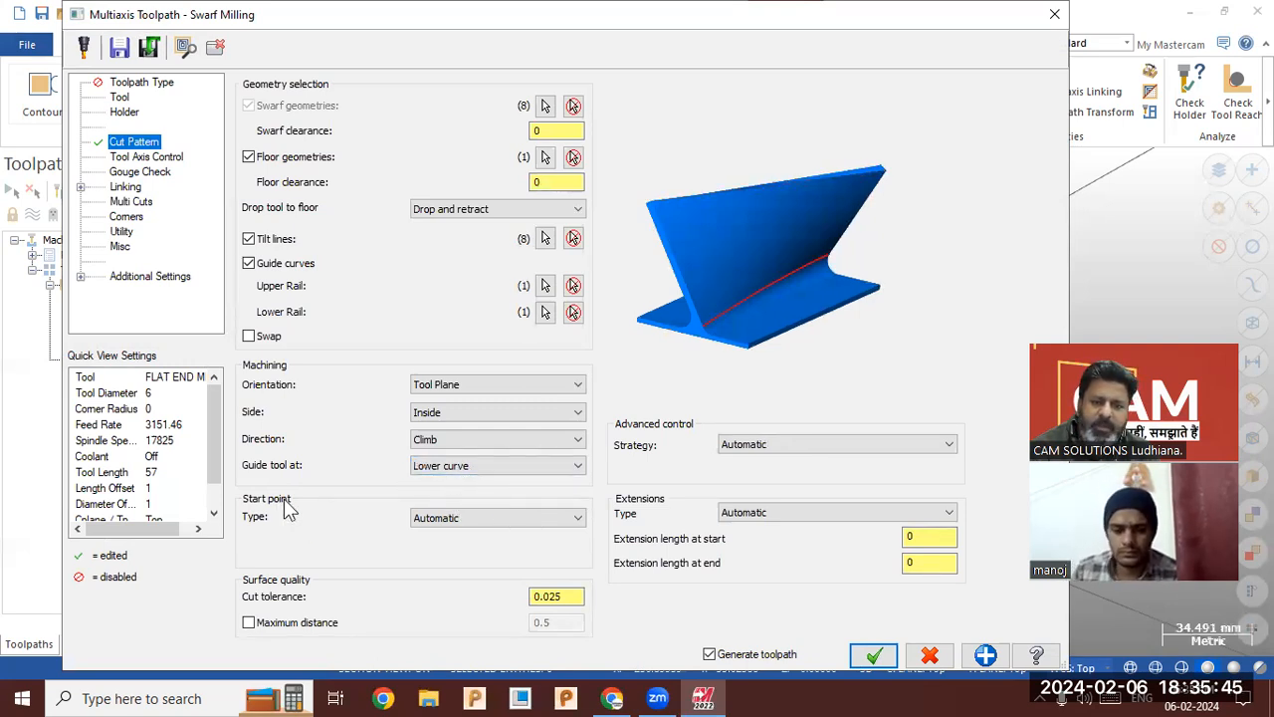
Review the start point types and advanced control strategies, keep both on Automatic, and regenerate the spacer's swarf toolpath.
left_click(457, 518)
left_click(461, 525)
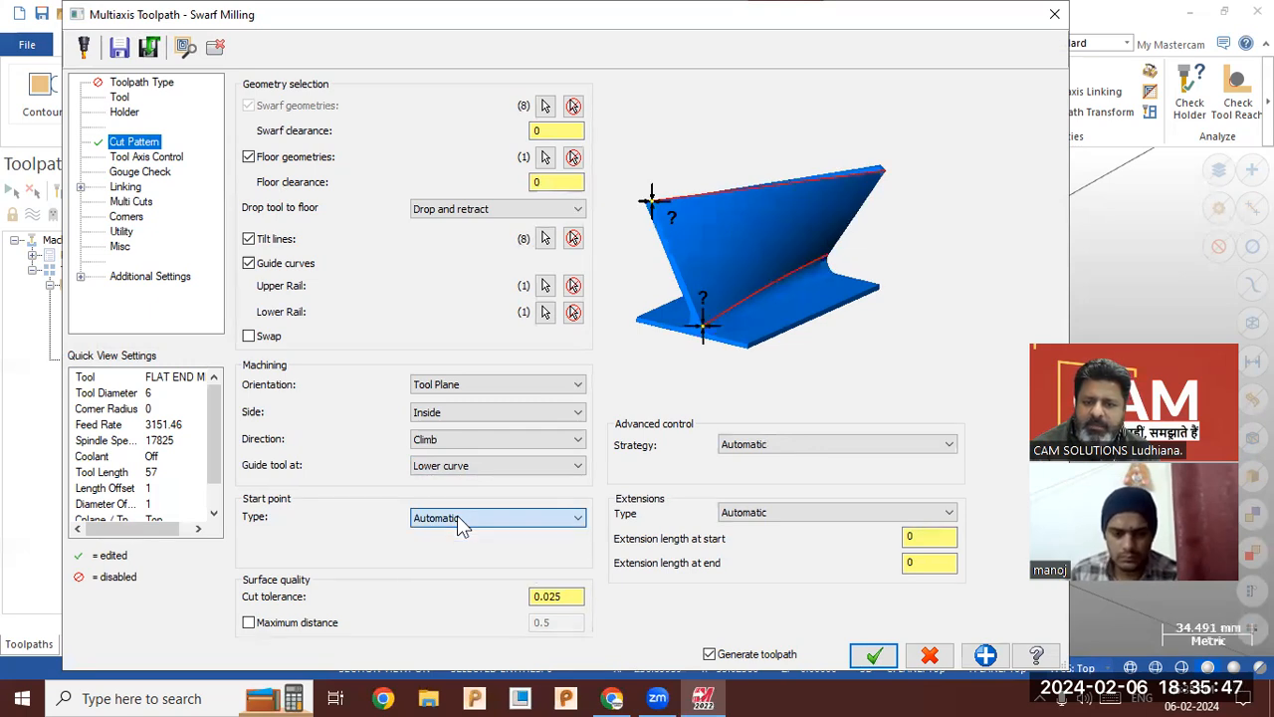
left_click(779, 446)
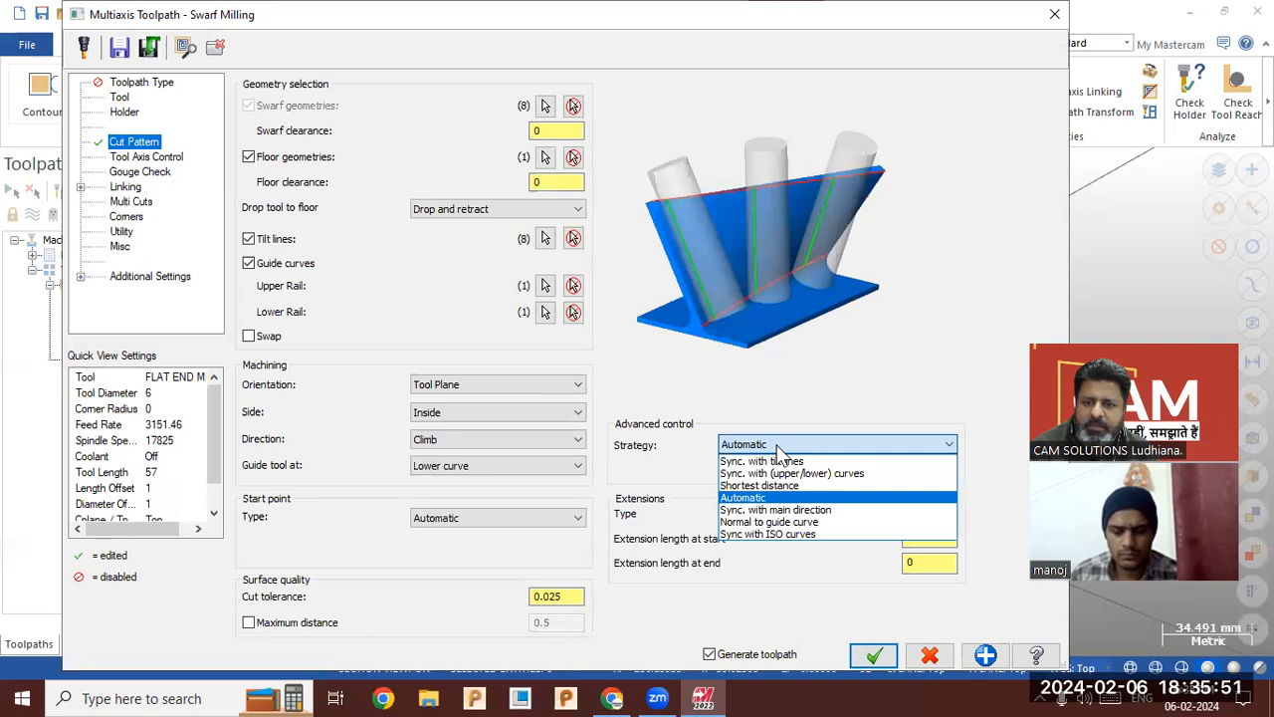
left_click(778, 448)
left_click(788, 444)
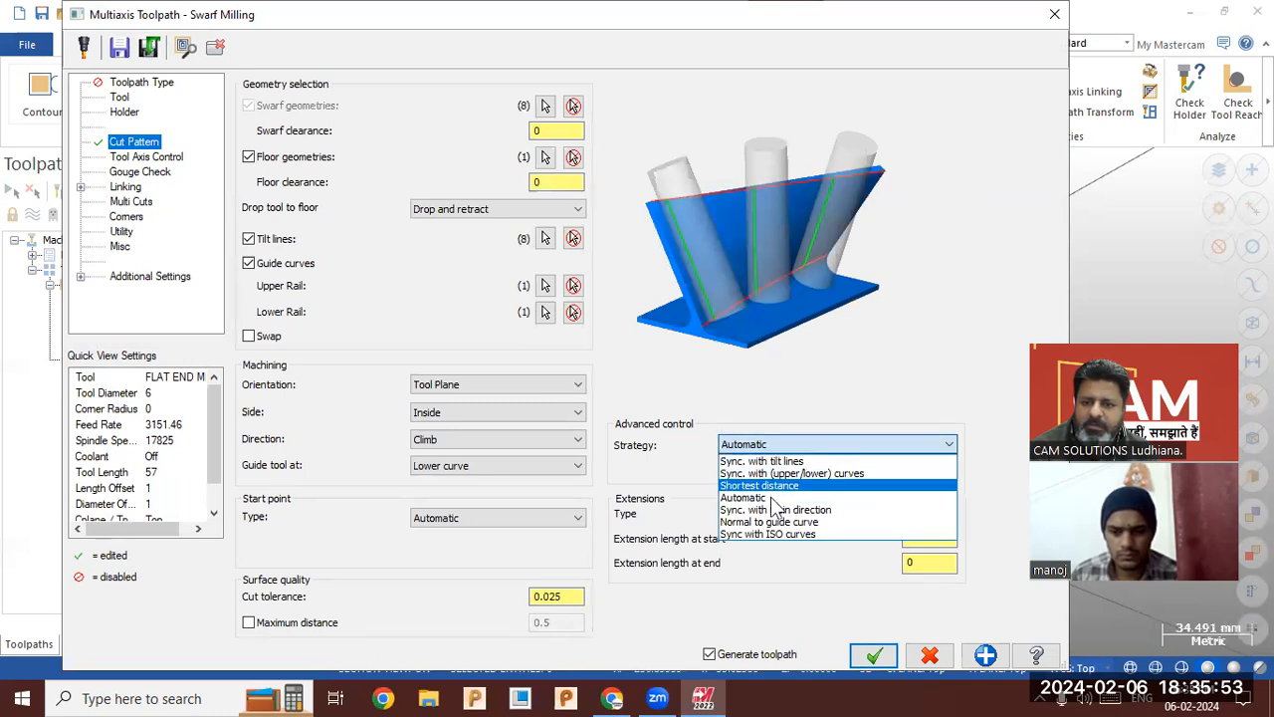
left_click(772, 498)
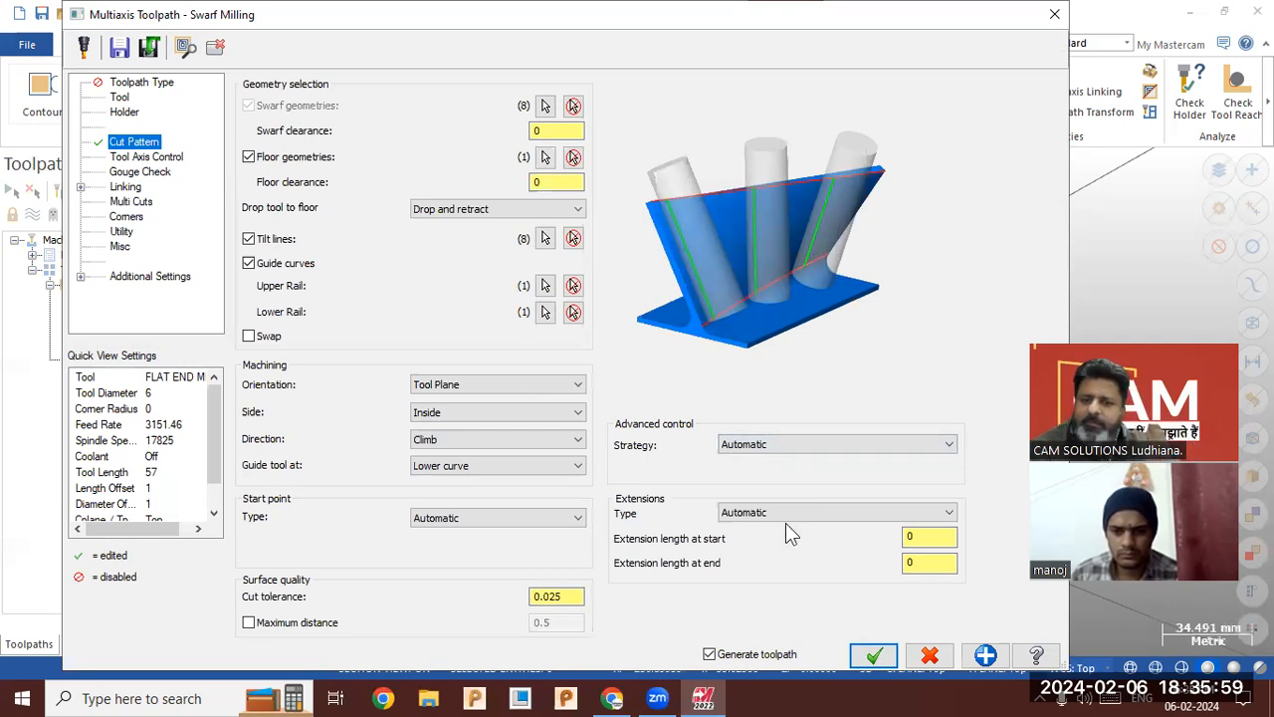
left_click(874, 654)
middle_click_drag(679, 420, 765, 283)
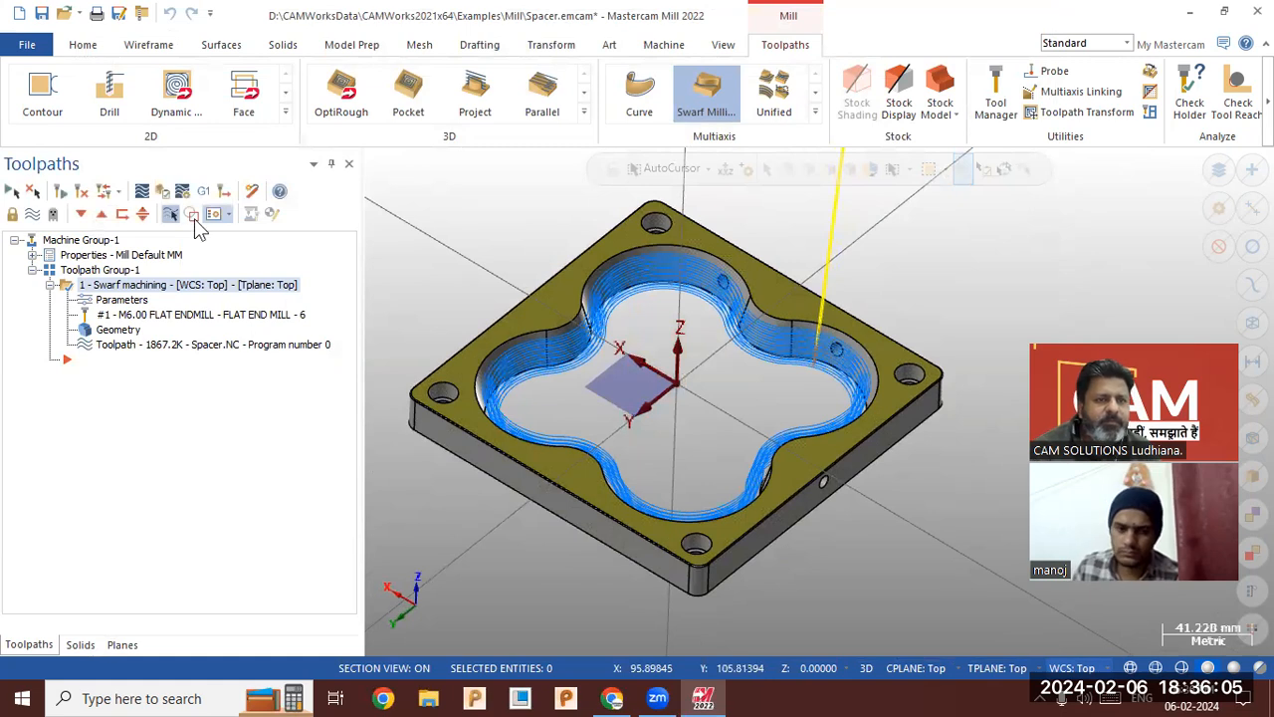
Open the recent Mill_Turn Example 5 part without saving the changes to Spacer.emcam.
left_click(64, 14)
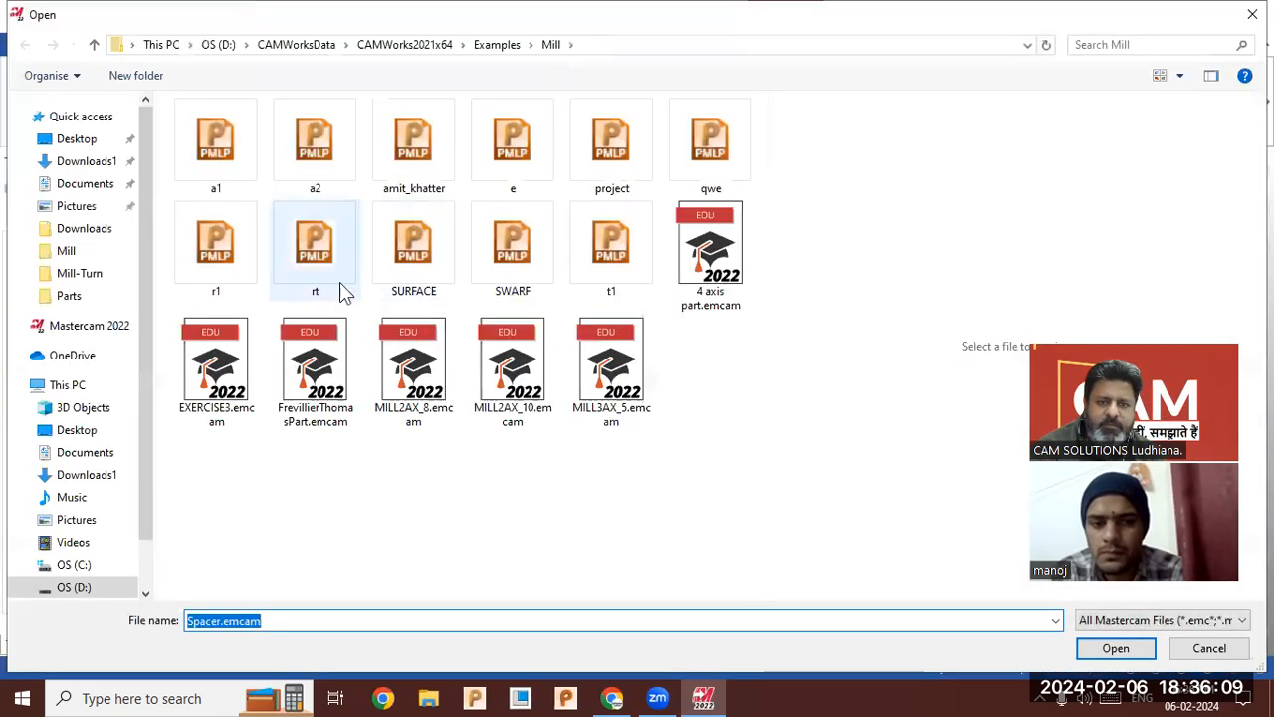
left_click(1209, 648)
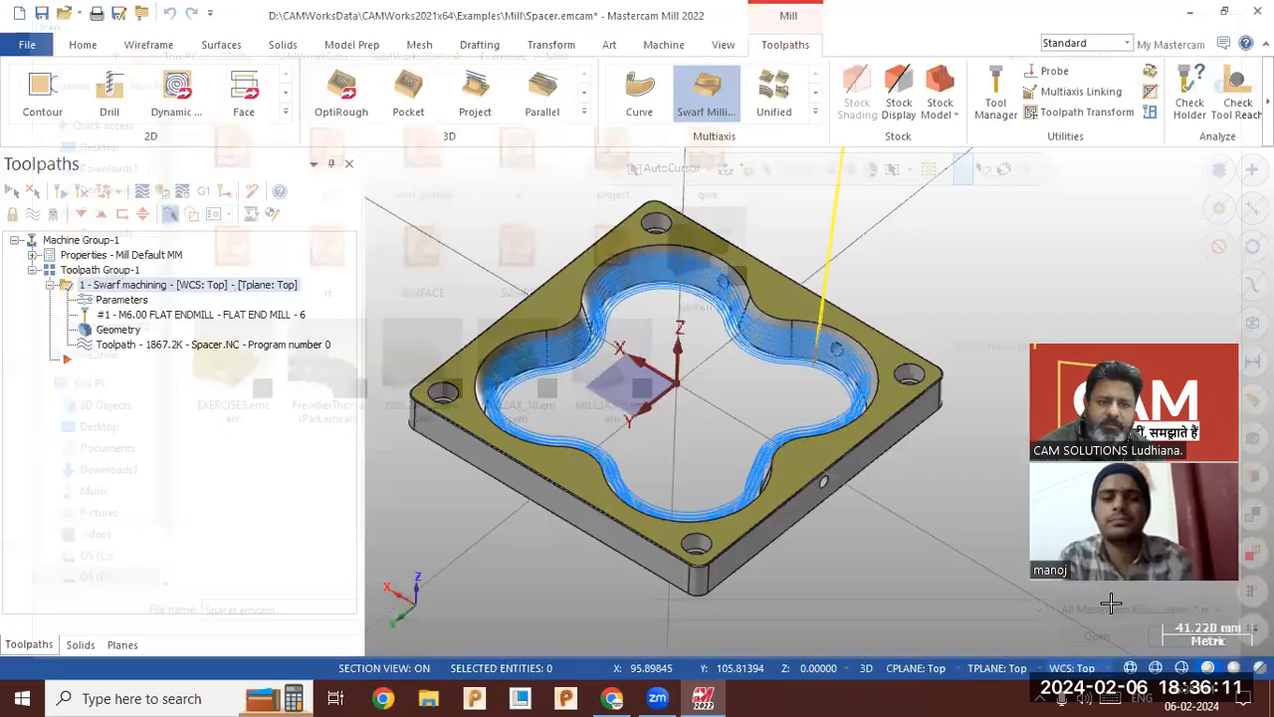
left_click(25, 55)
left_click(46, 152)
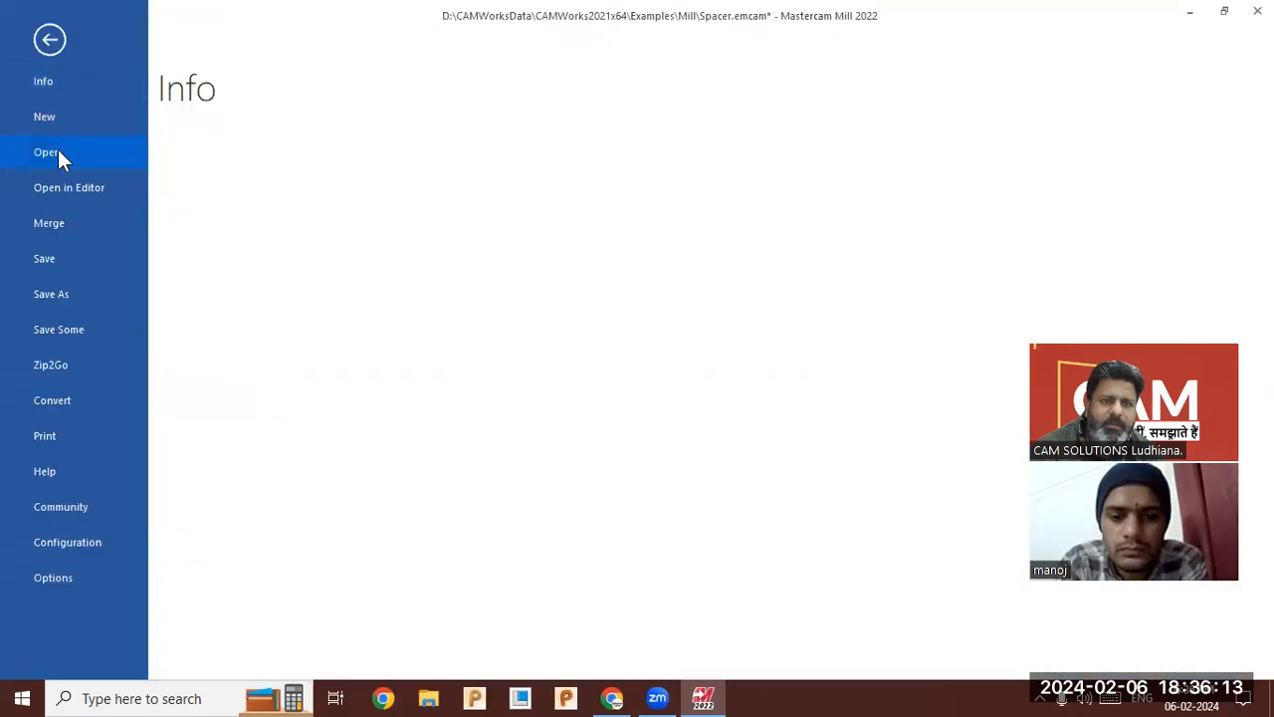
mouse_move(452, 153)
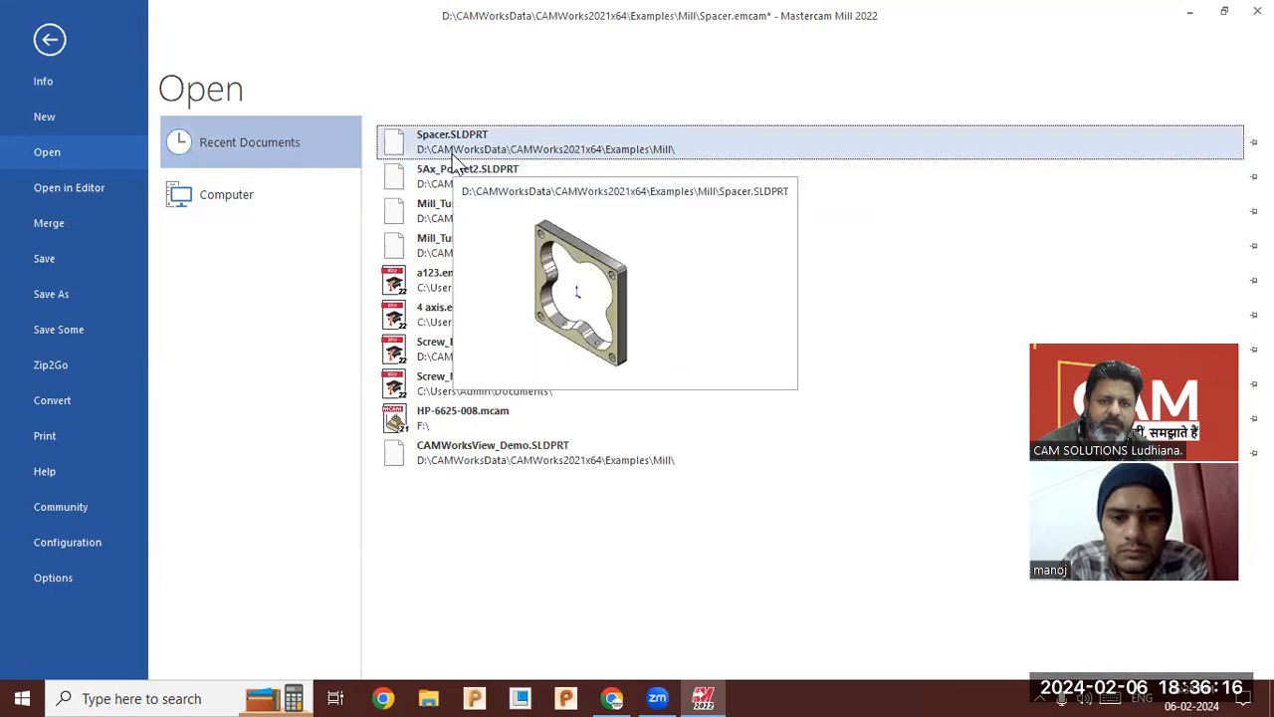
left_click(447, 242)
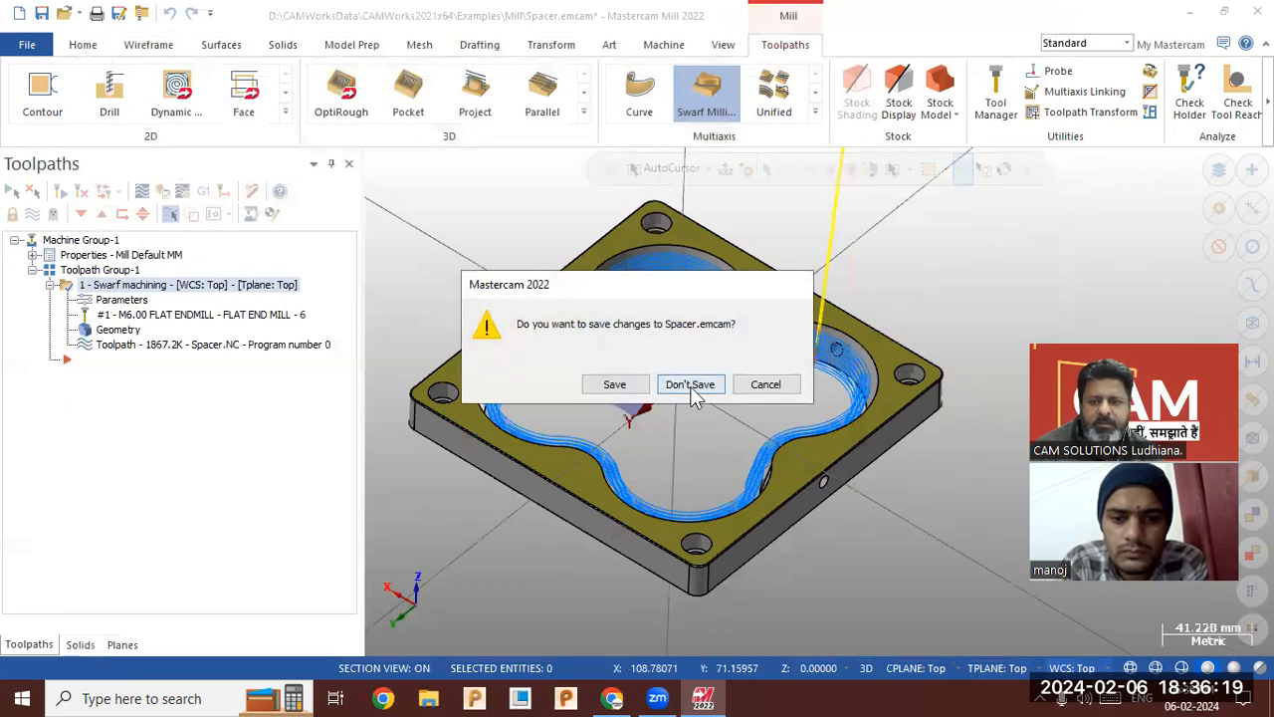
left_click(690, 384)
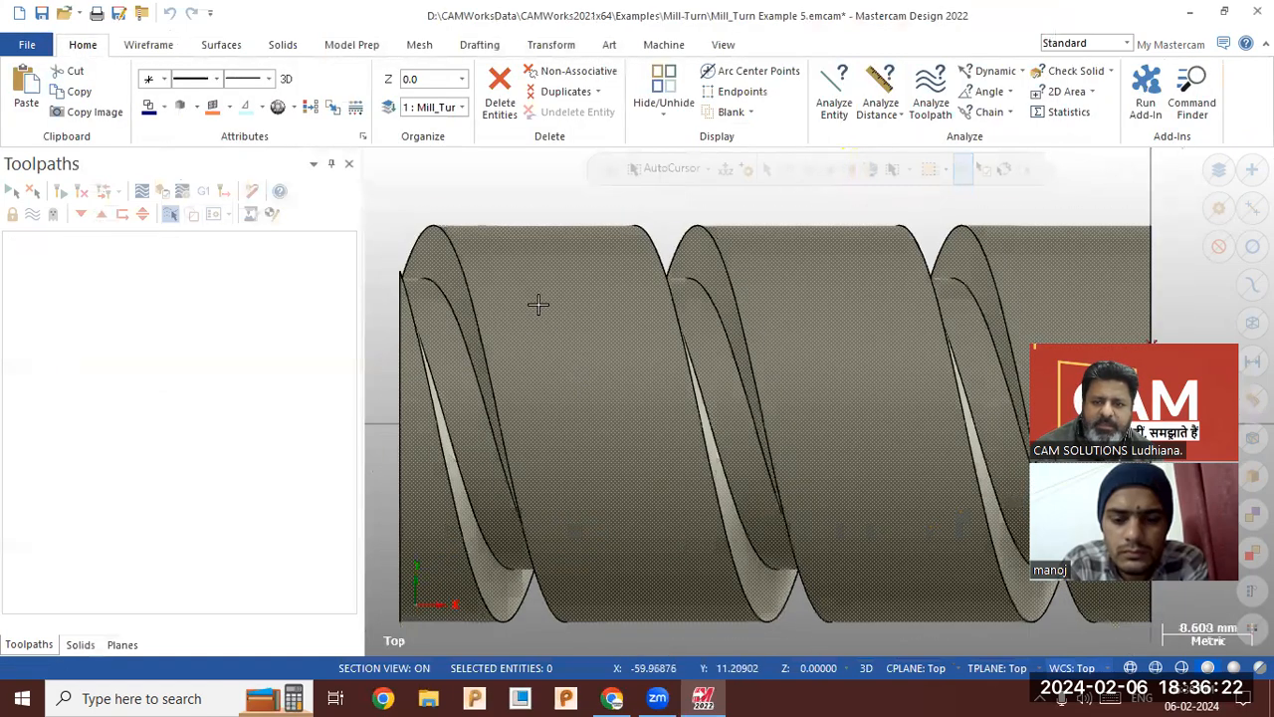
Inspect the helically grooved cylinder and add the default mill machine for it.
scroll(537, 304, "down", 2)
mouse_move(605, 356)
middle_mouse_down()
mouse_move(631, 344)
mouse_move(534, 319)
mouse_move(559, 349)
mouse_move(648, 305)
mouse_move(620, 472)
mouse_move(518, 478)
mouse_move(617, 353)
mouse_move(696, 398)
mouse_move(697, 369)
mouse_move(722, 435)
mouse_move(926, 443)
mouse_move(1019, 541)
mouse_move(929, 538)
mouse_move(916, 485)
middle_mouse_up()
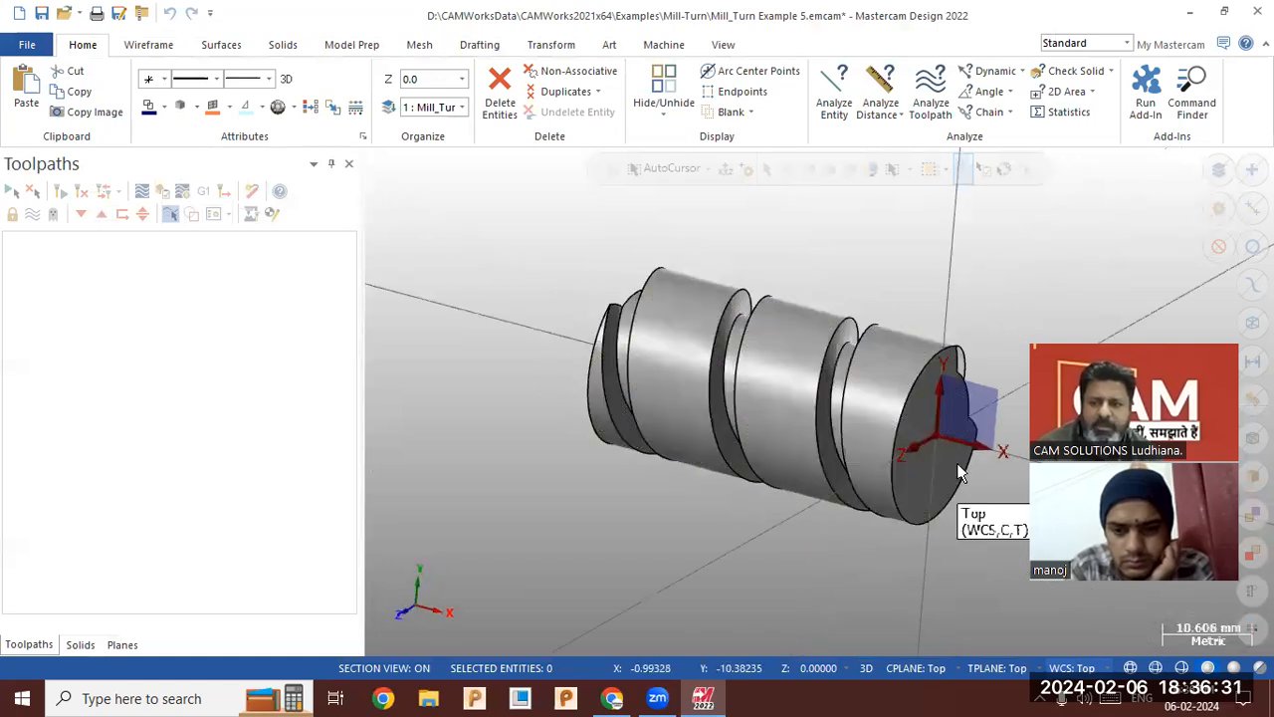
mouse_move(599, 382)
middle_mouse_down()
mouse_move(544, 375)
mouse_move(532, 329)
middle_mouse_up()
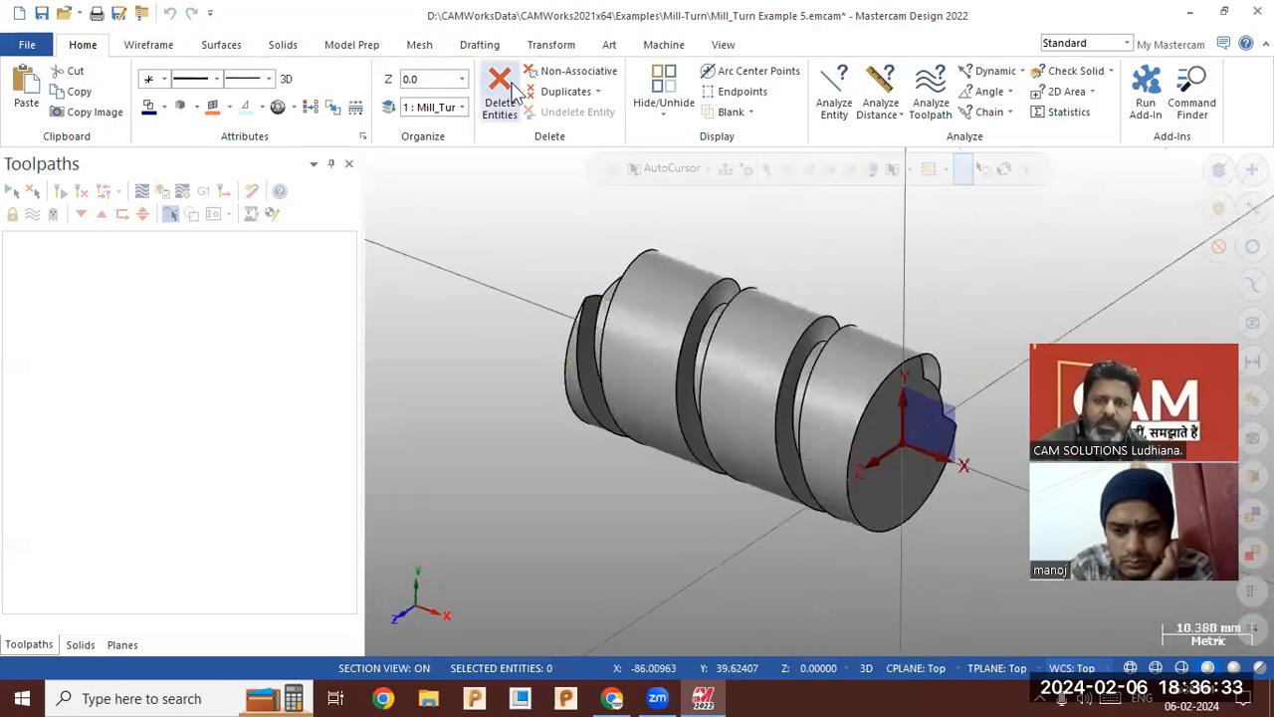
left_click(663, 45)
left_click(27, 95)
left_click(100, 131)
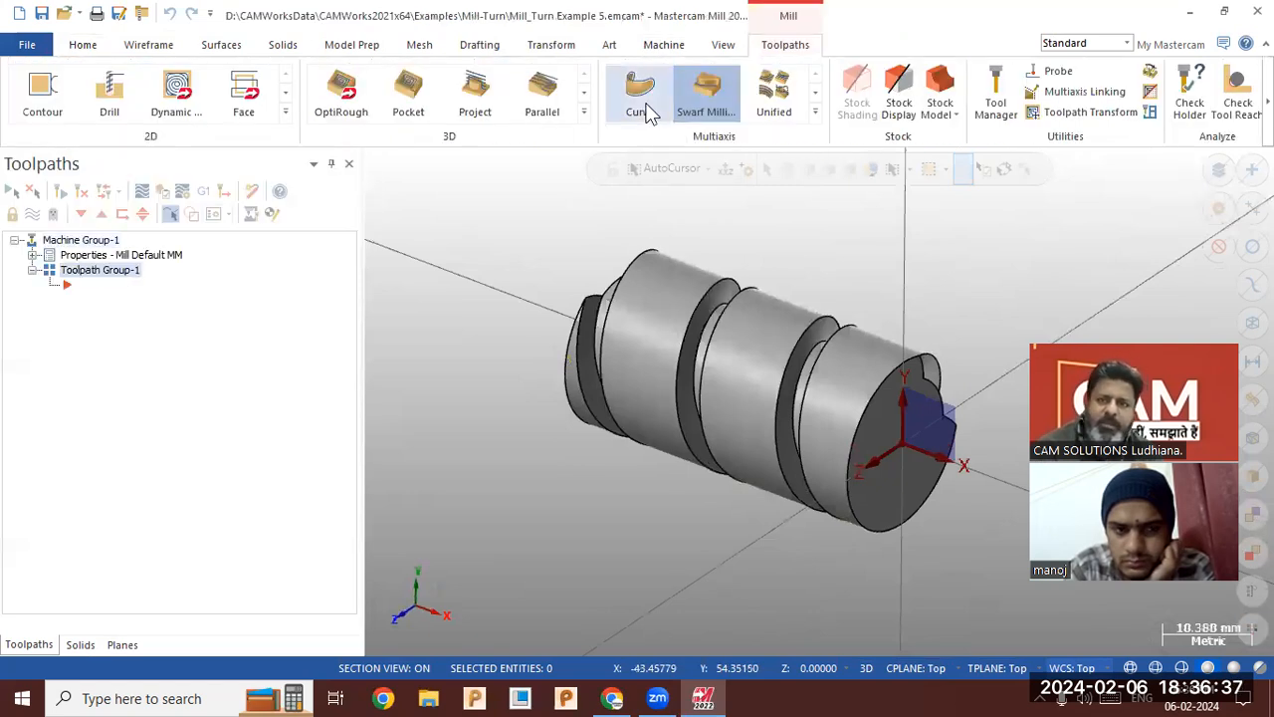
Create a Swarf Milling toolpath and choose FLAT END MILL - 4 from the tool library.
left_click(816, 114)
left_click(719, 118)
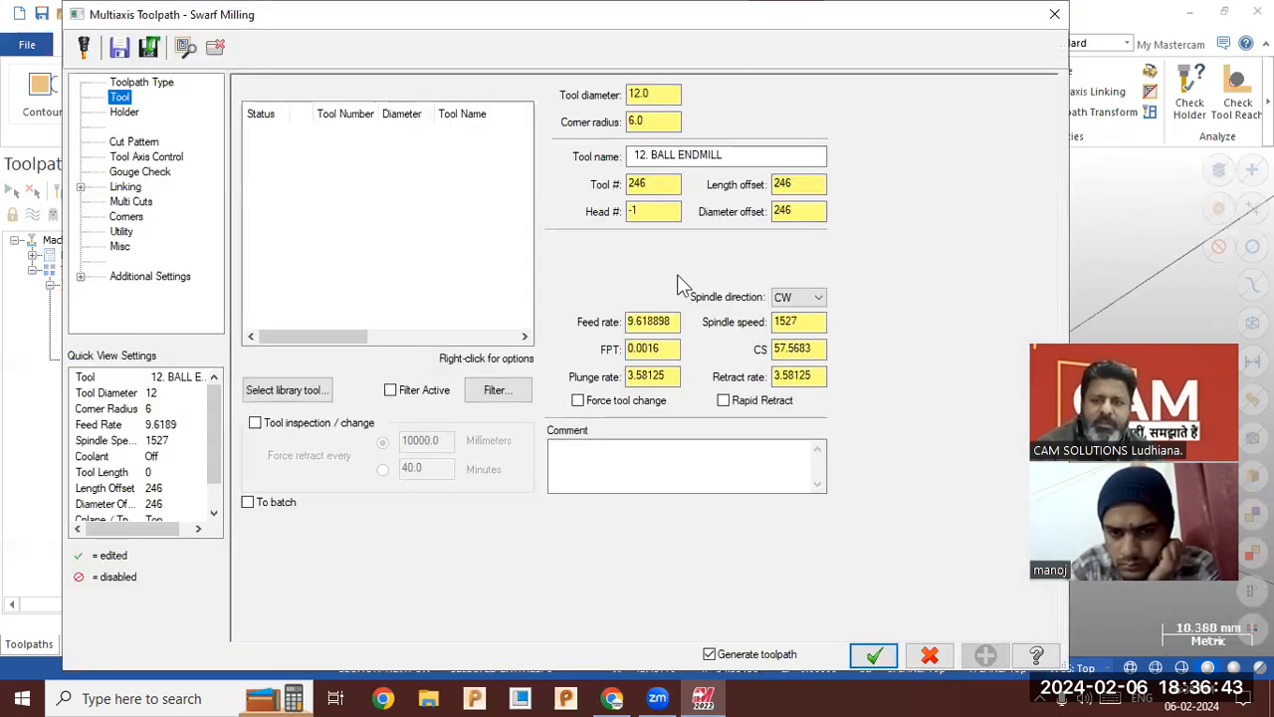
left_click(315, 390)
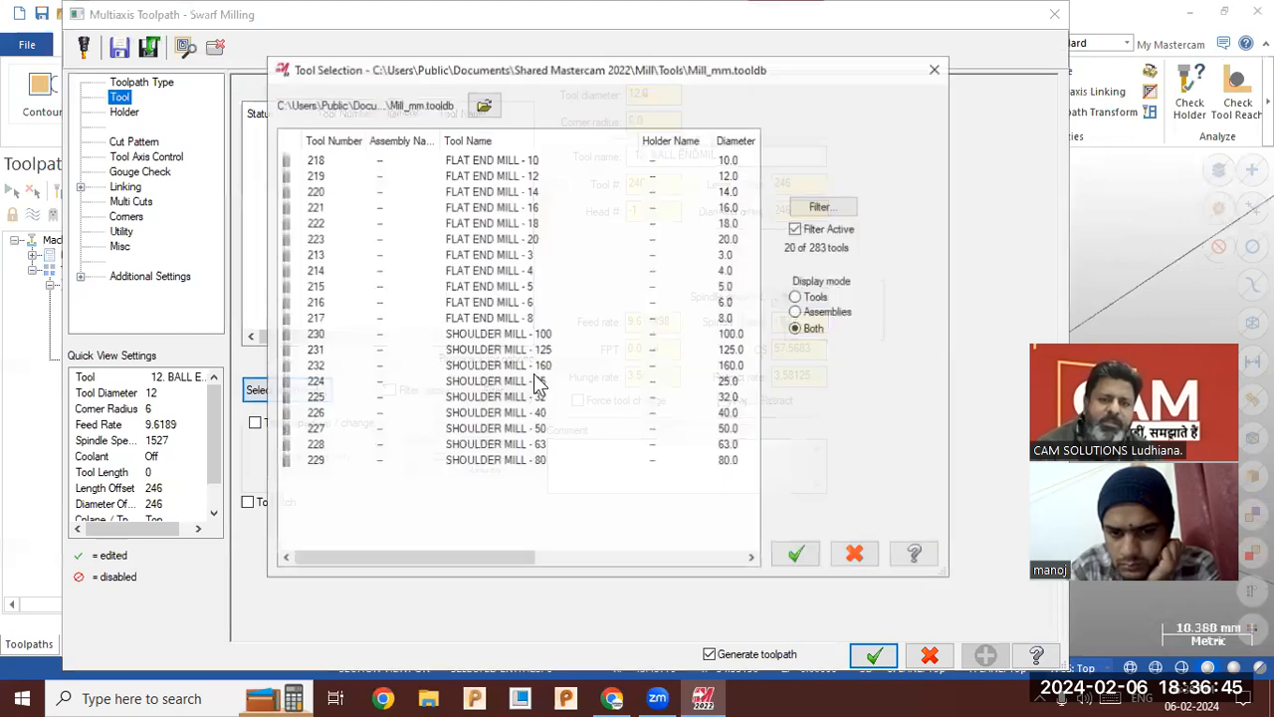
left_click(513, 271)
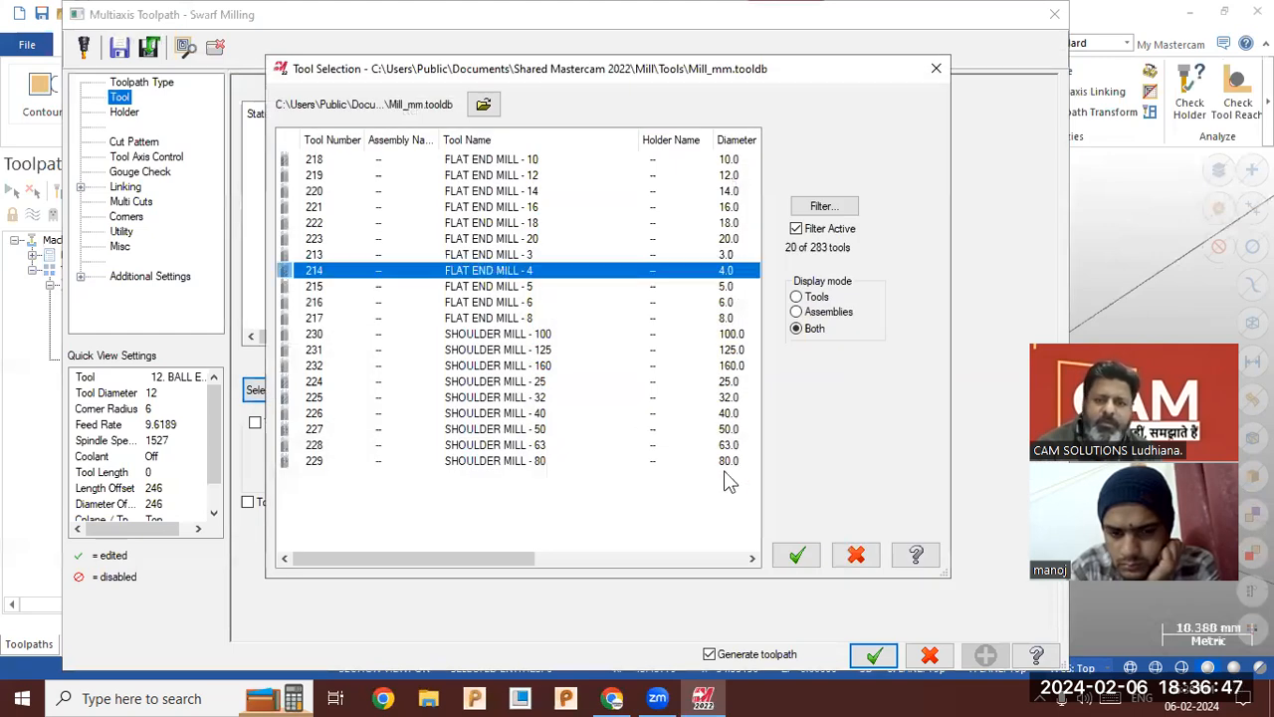
left_click(798, 557)
In the cut pattern, select the helical groove's side wall as the swarf geometry.
left_click(150, 144)
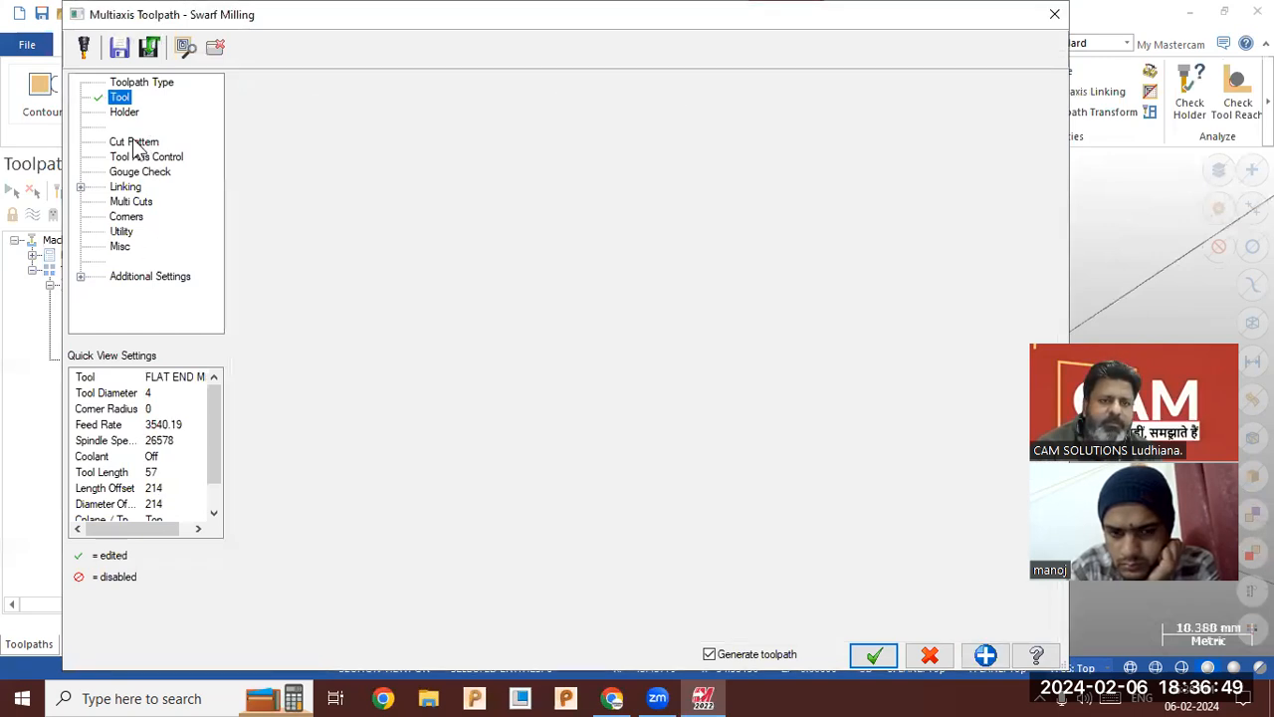
left_click(547, 107)
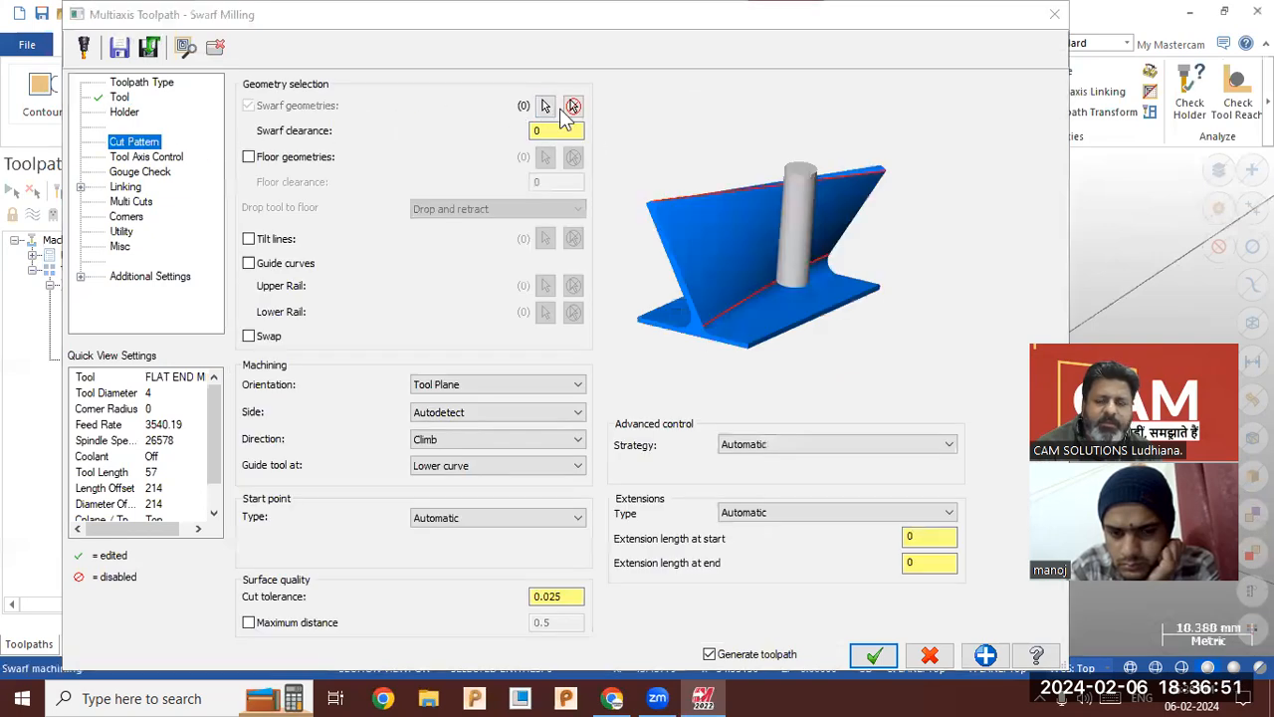
middle_click_drag(824, 259, 893, 405)
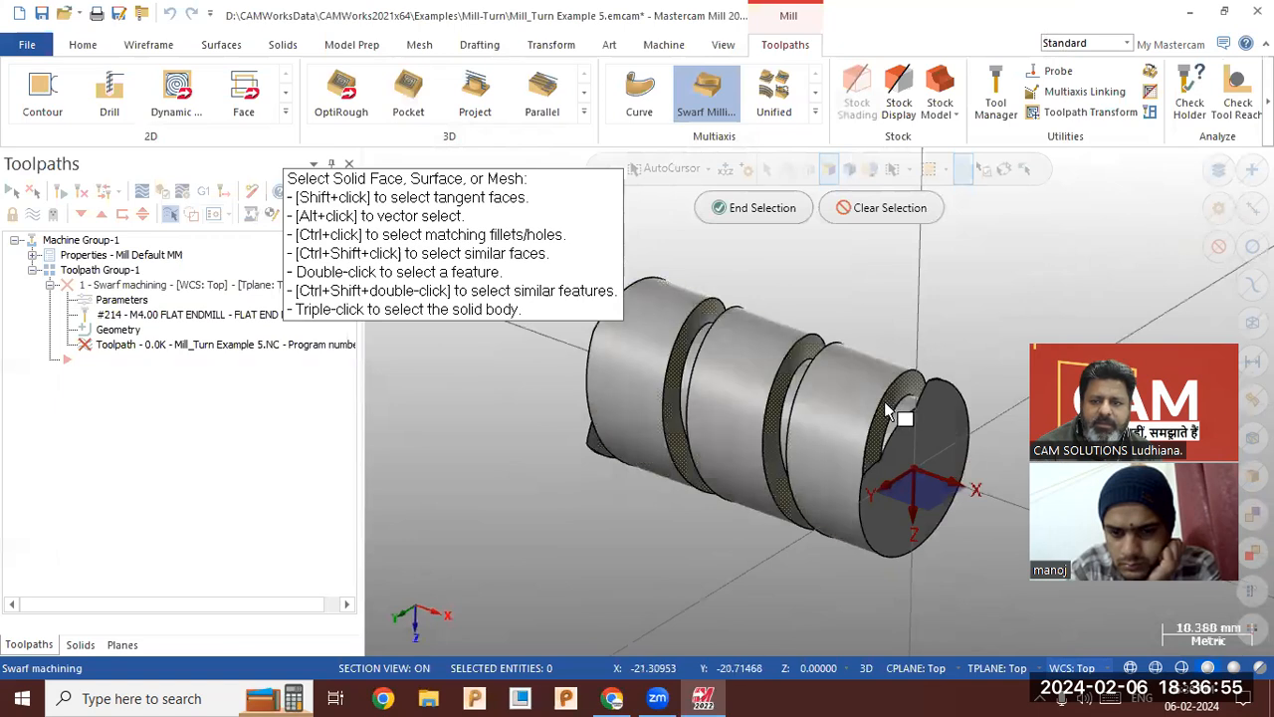
left_click(887, 409)
mouse_move(659, 455)
middle_mouse_down()
mouse_move(717, 453)
mouse_move(659, 455)
middle_mouse_up()
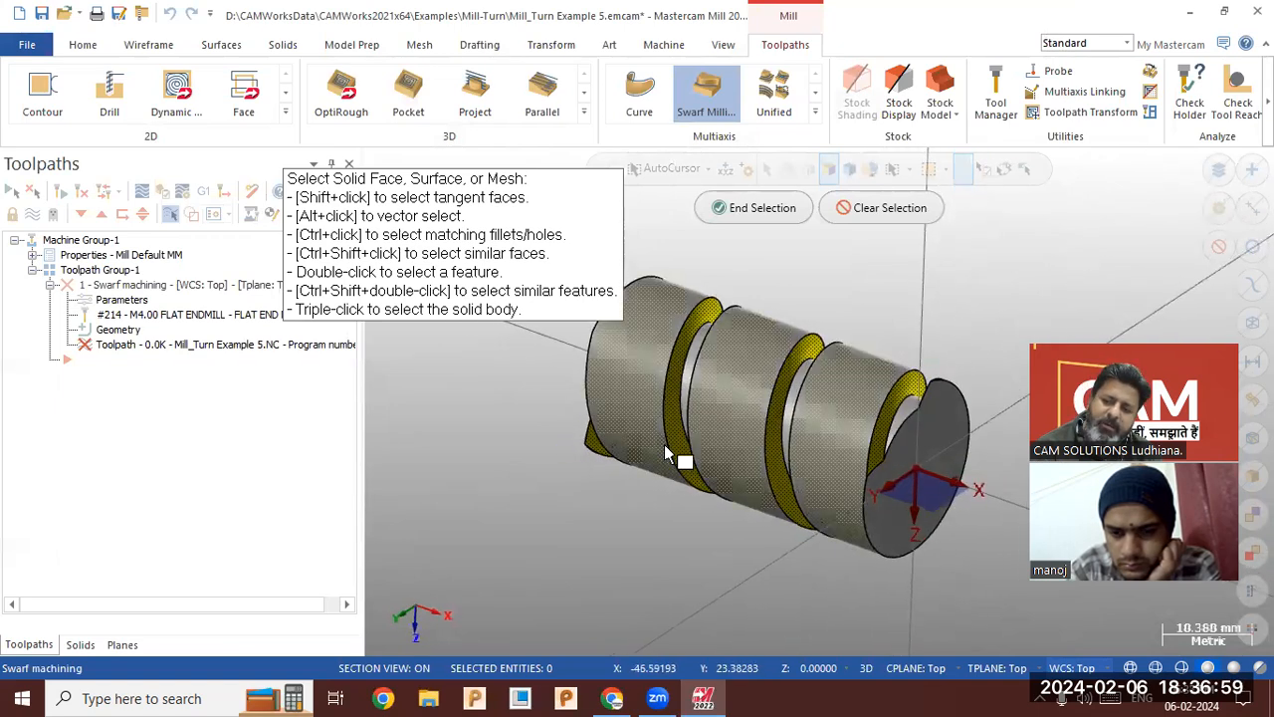
left_click(756, 208)
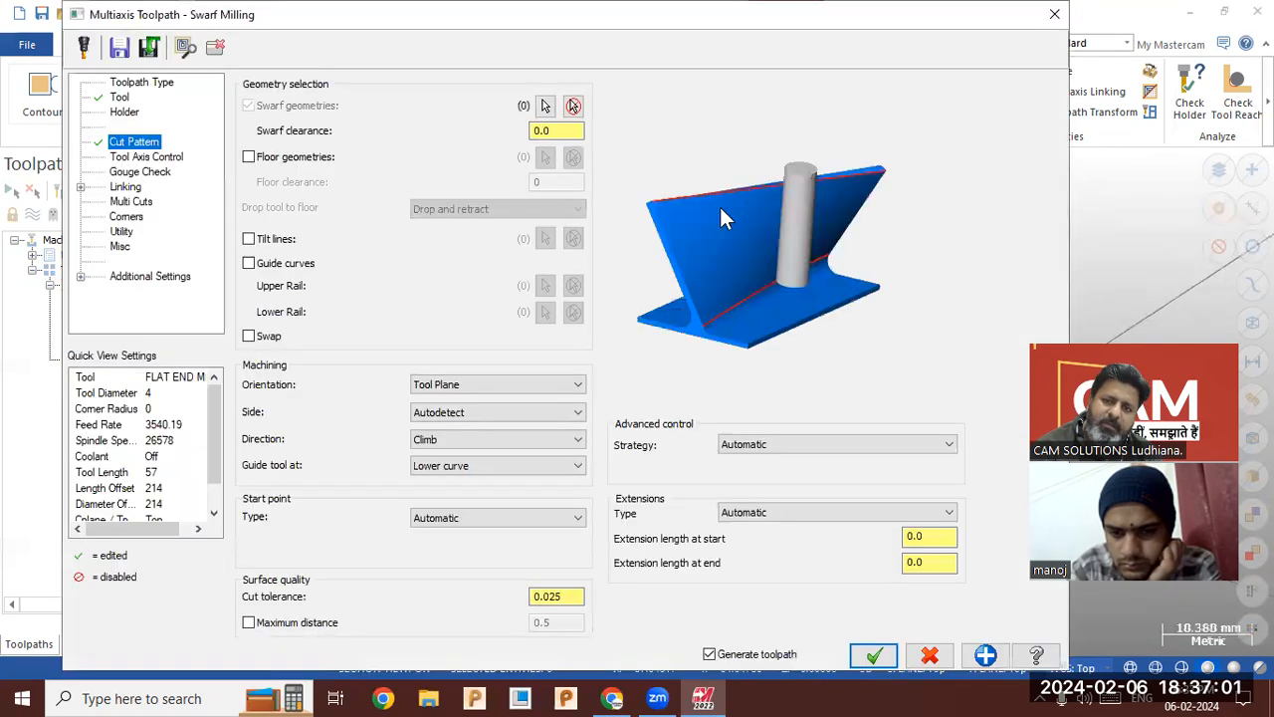
Enable floor geometries and select the helical groove's bottom face as the floor.
left_click(298, 158)
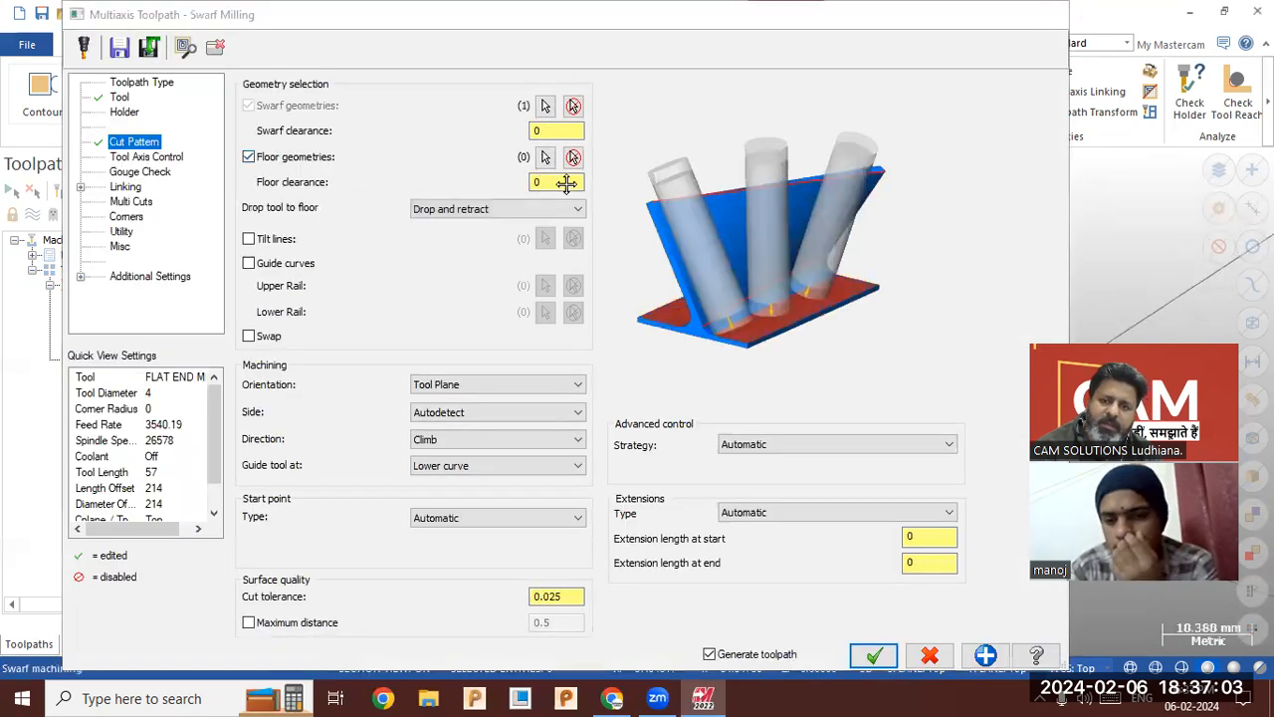
left_click(545, 157)
left_click(903, 412)
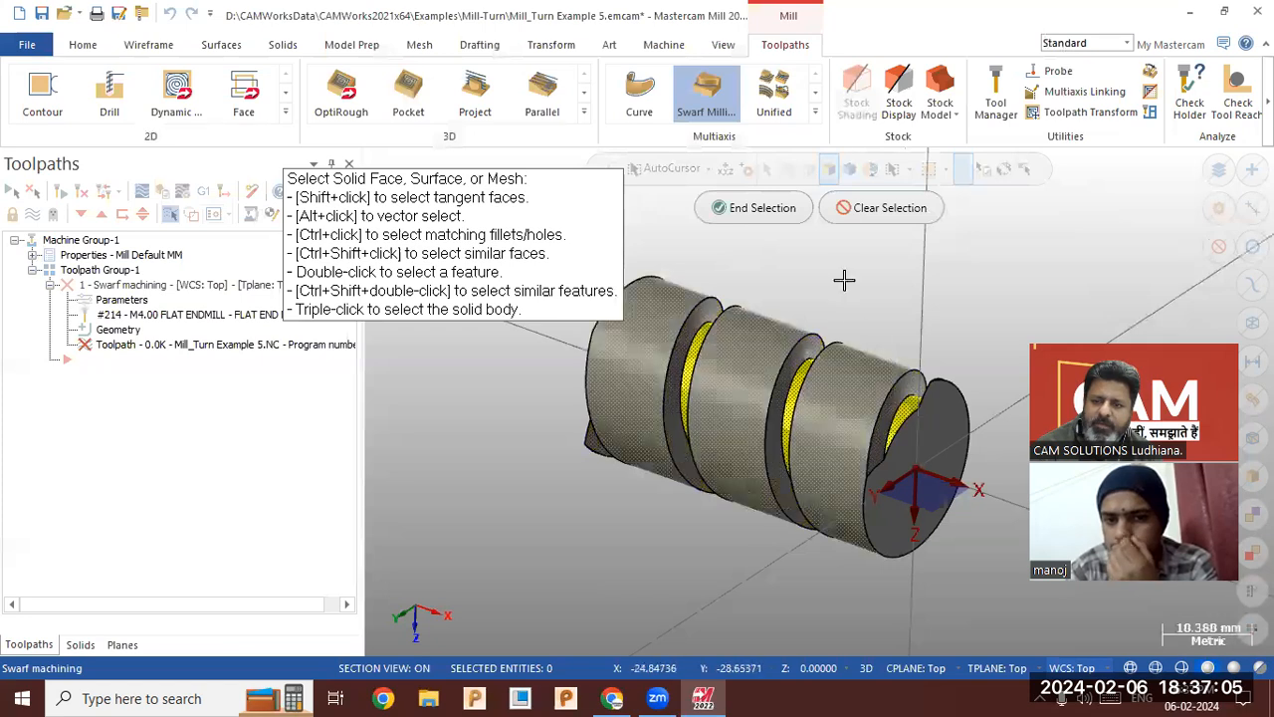
left_click(776, 210)
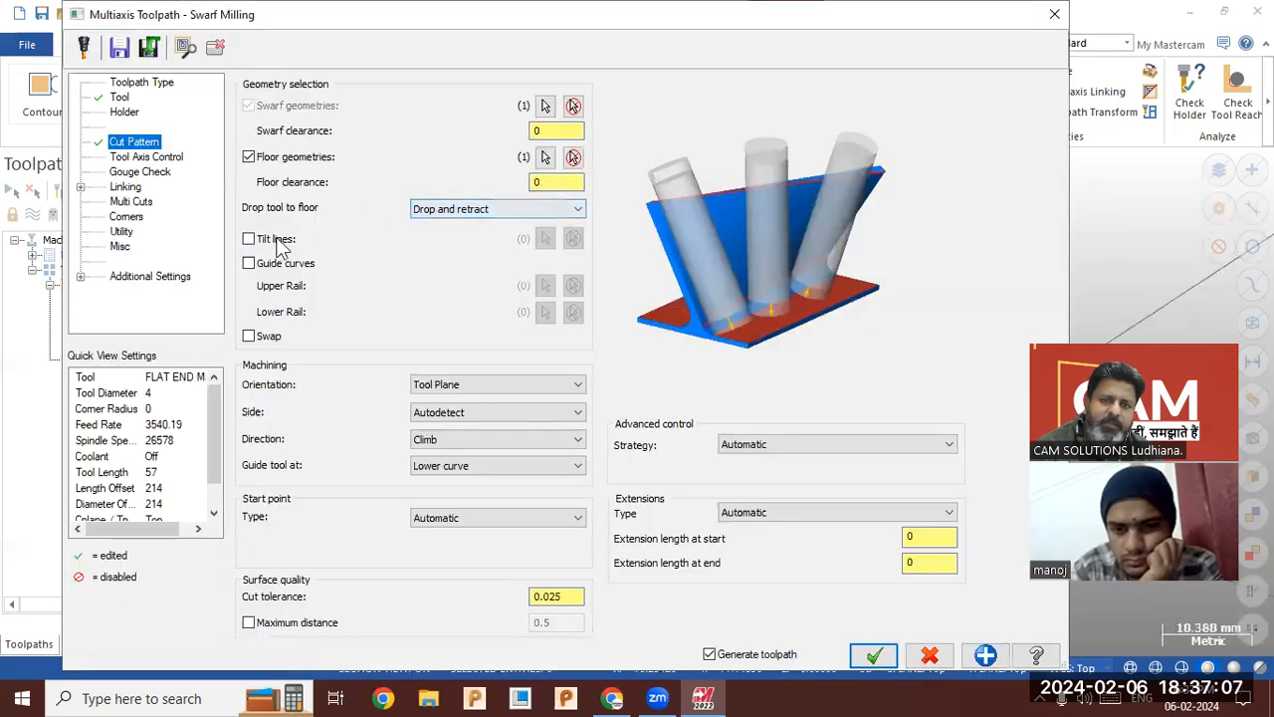
Enable guide curves, chaining the groove wall's outer edge as upper rail and its floor edge as lower rail.
left_click(276, 265)
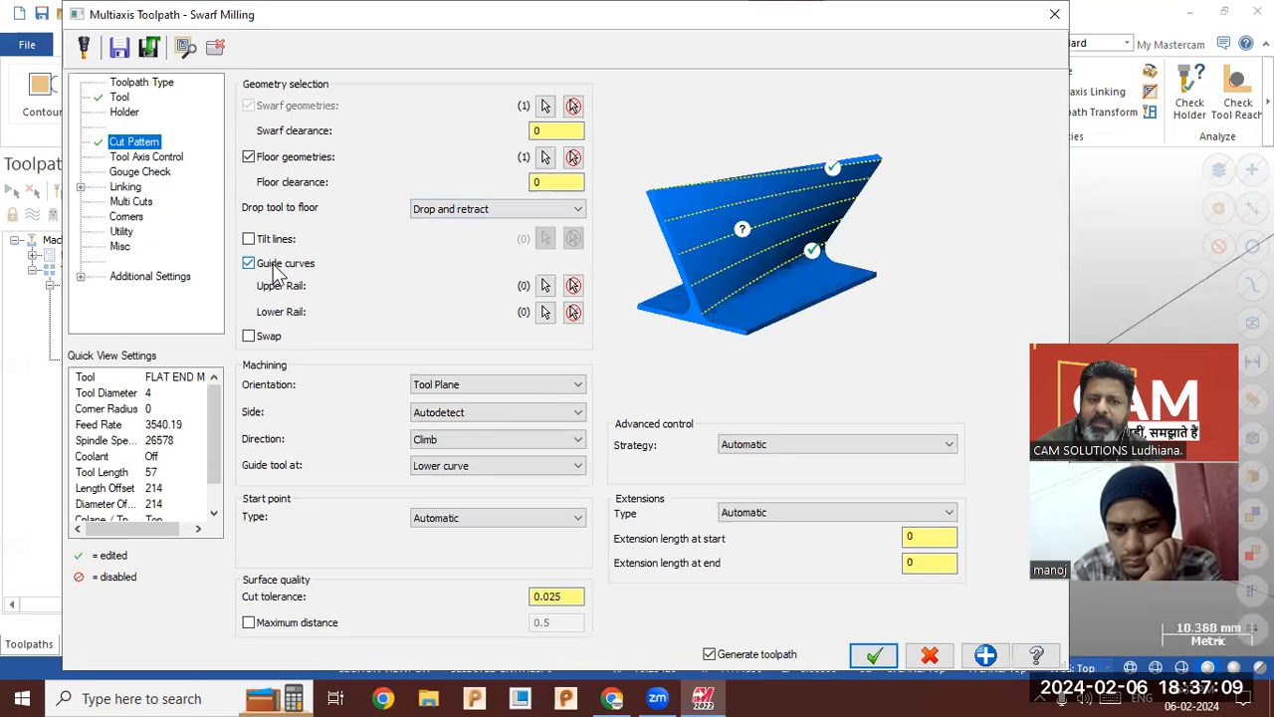
left_click(544, 285)
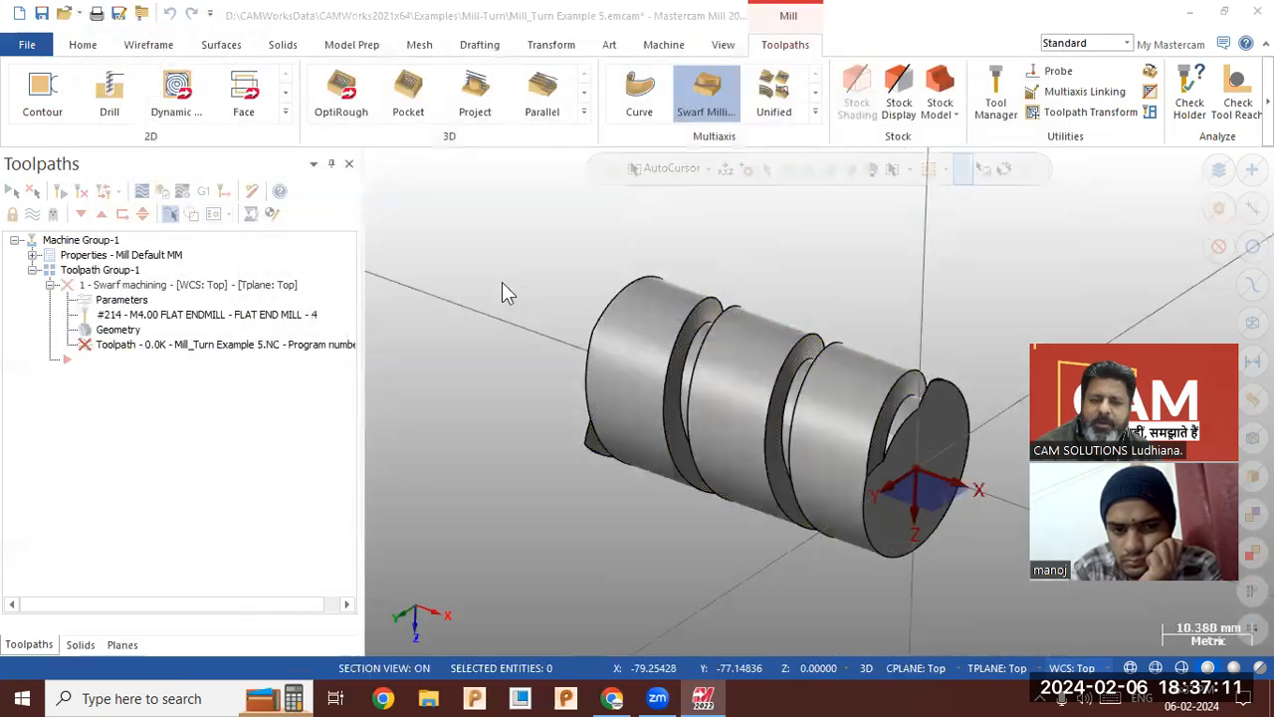
left_click(886, 403)
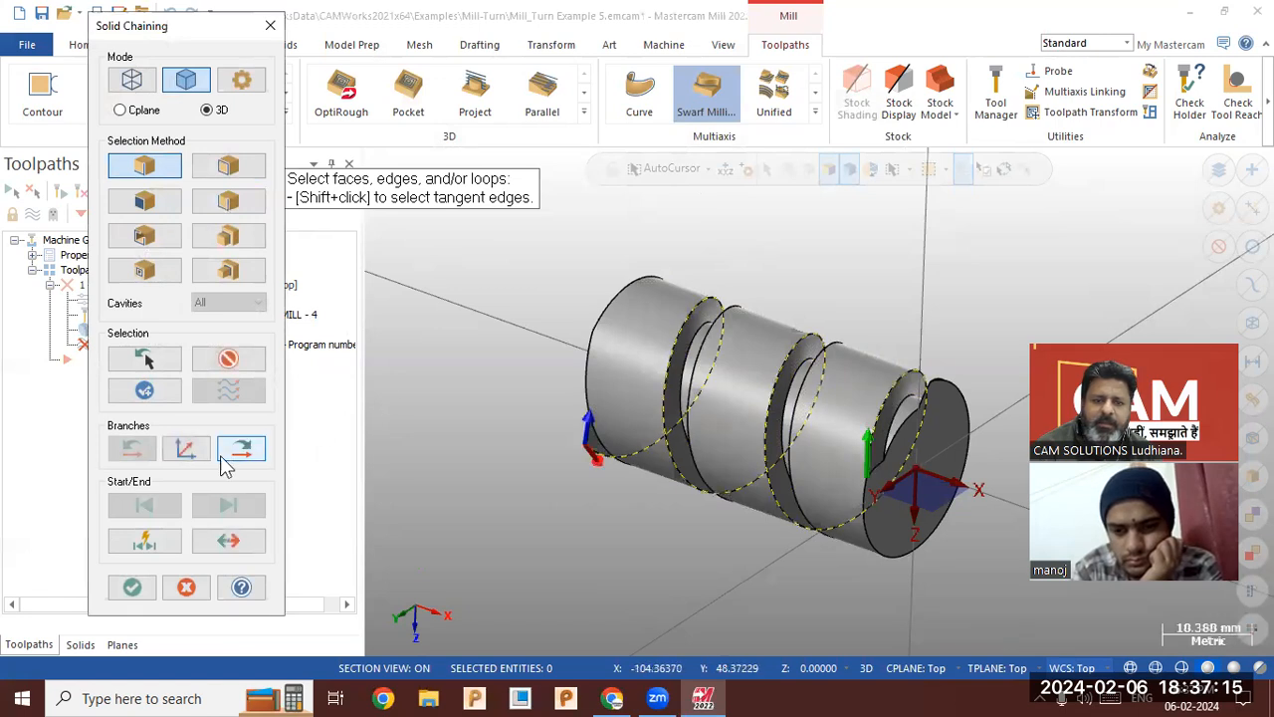
left_click(133, 587)
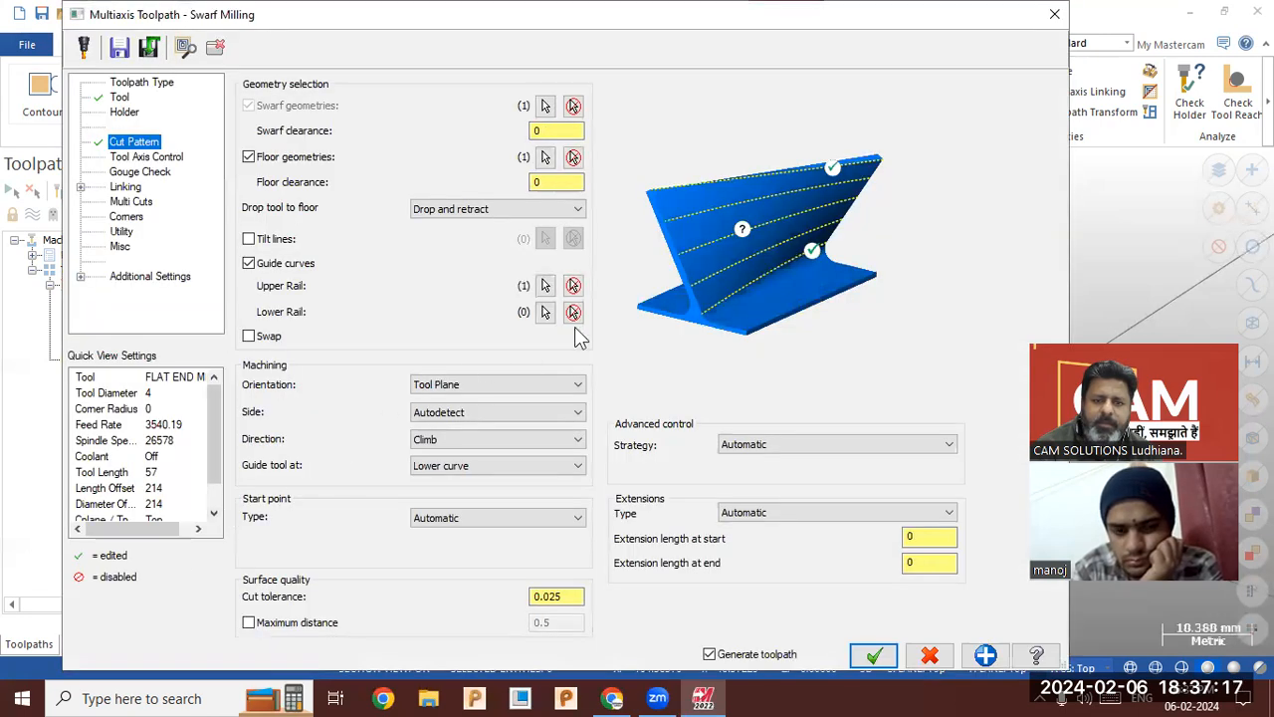
left_click(545, 313)
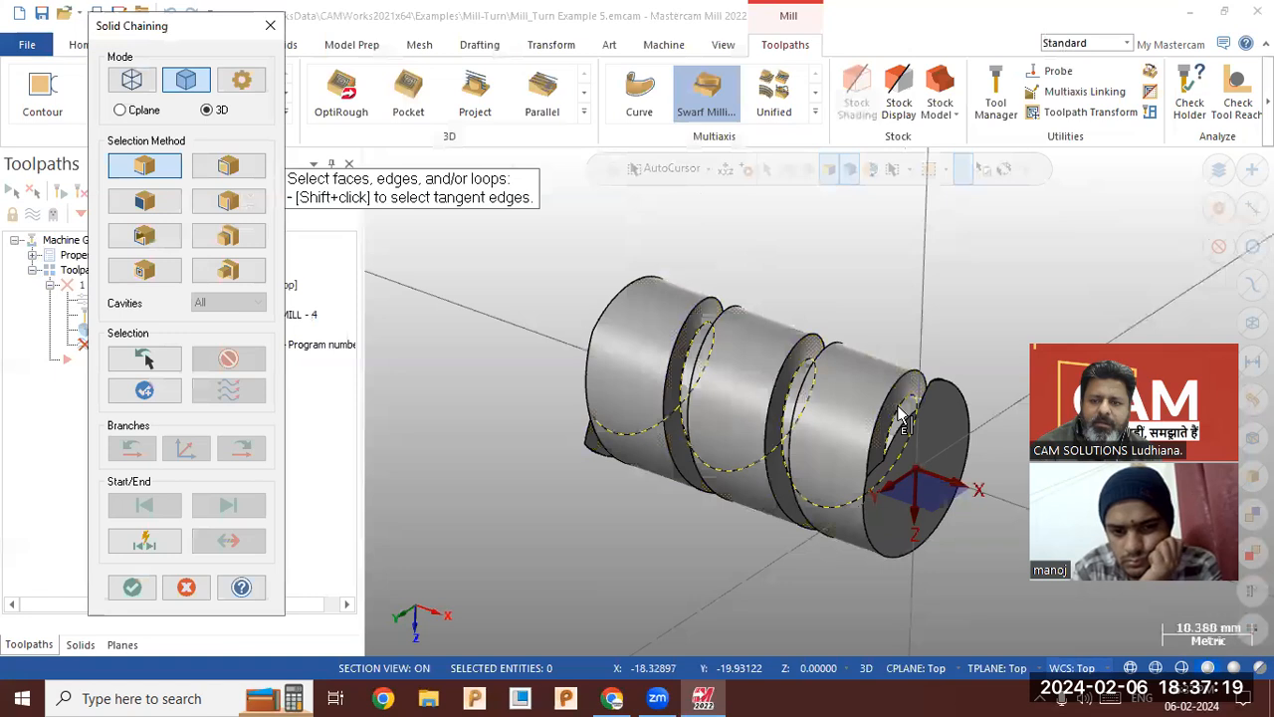
left_click(901, 416)
left_click(132, 588)
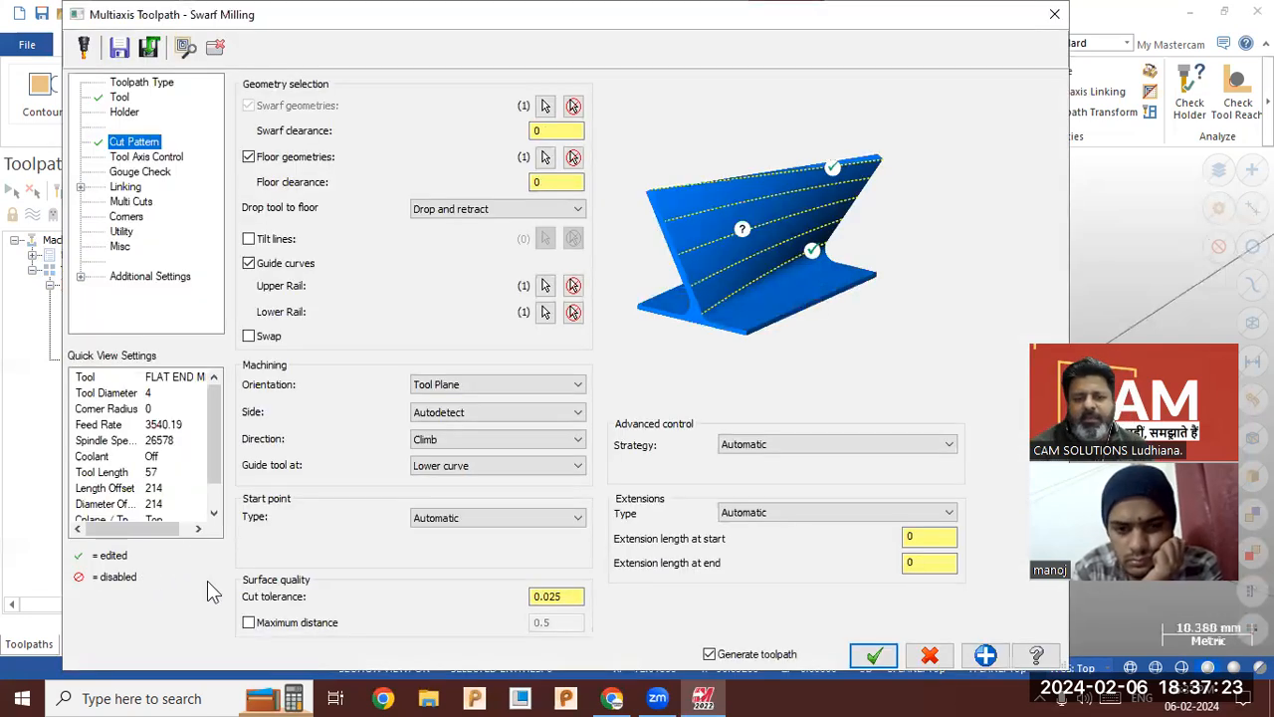
Set the tool axis control to 4 axis output with the X-axis as rotary axis, and generate the toolpath.
left_click(159, 158)
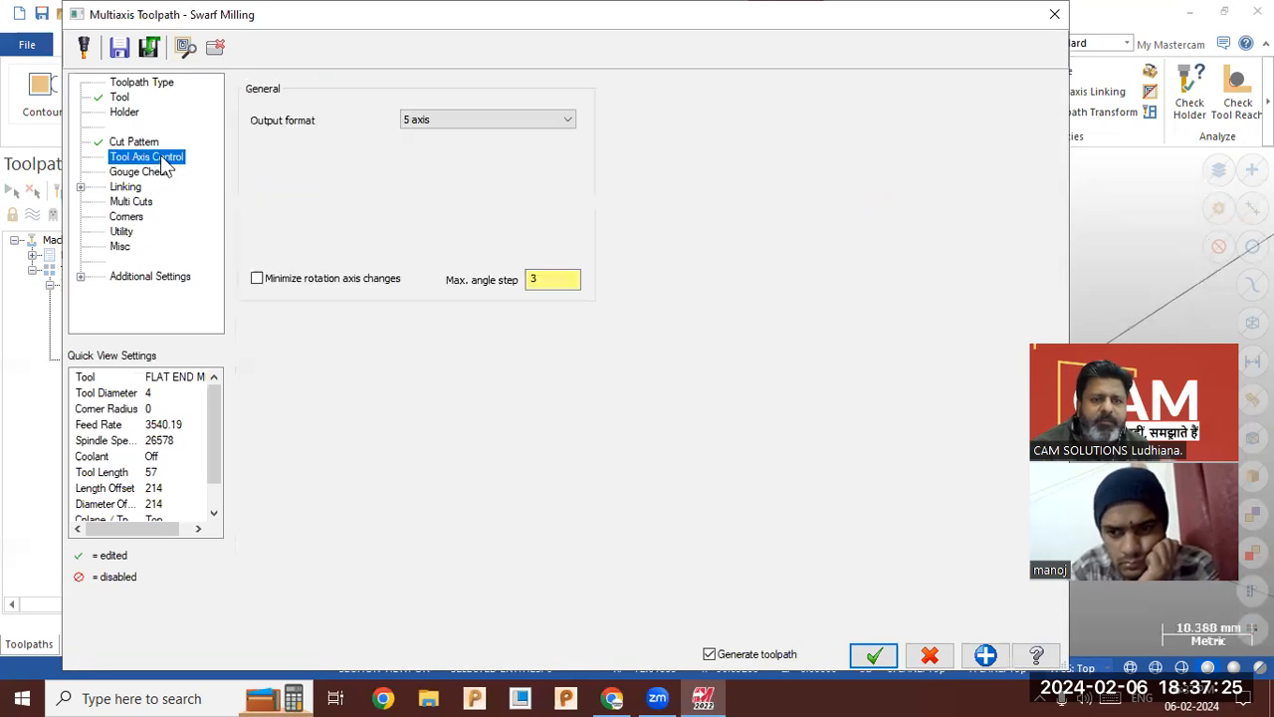
left_click(478, 120)
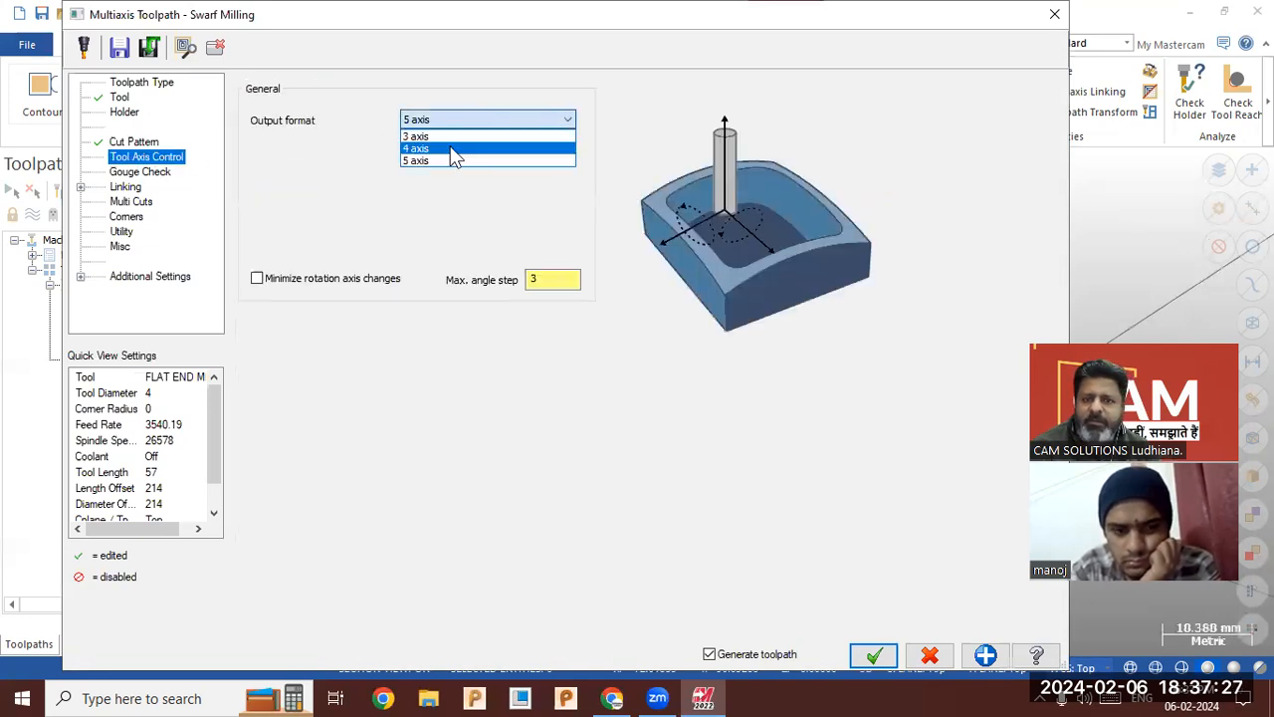
left_click(454, 145)
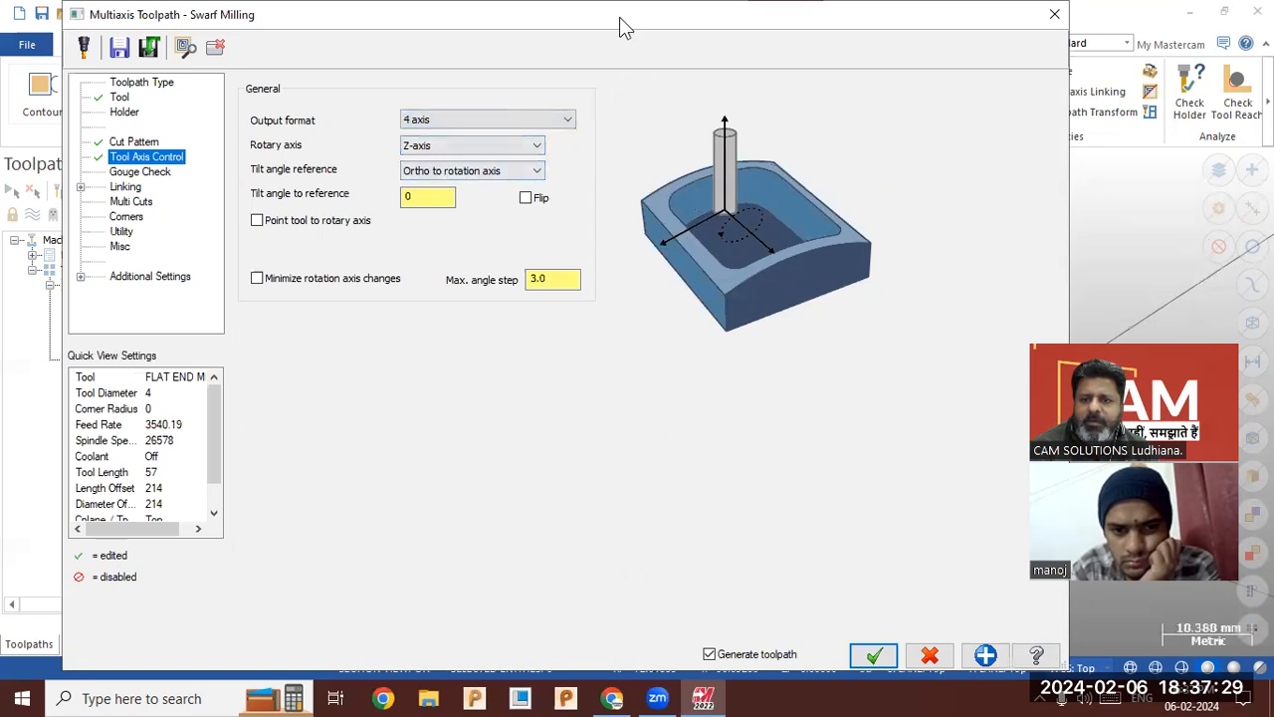
left_click_drag(621, 26, 344, 46)
left_click(159, 165)
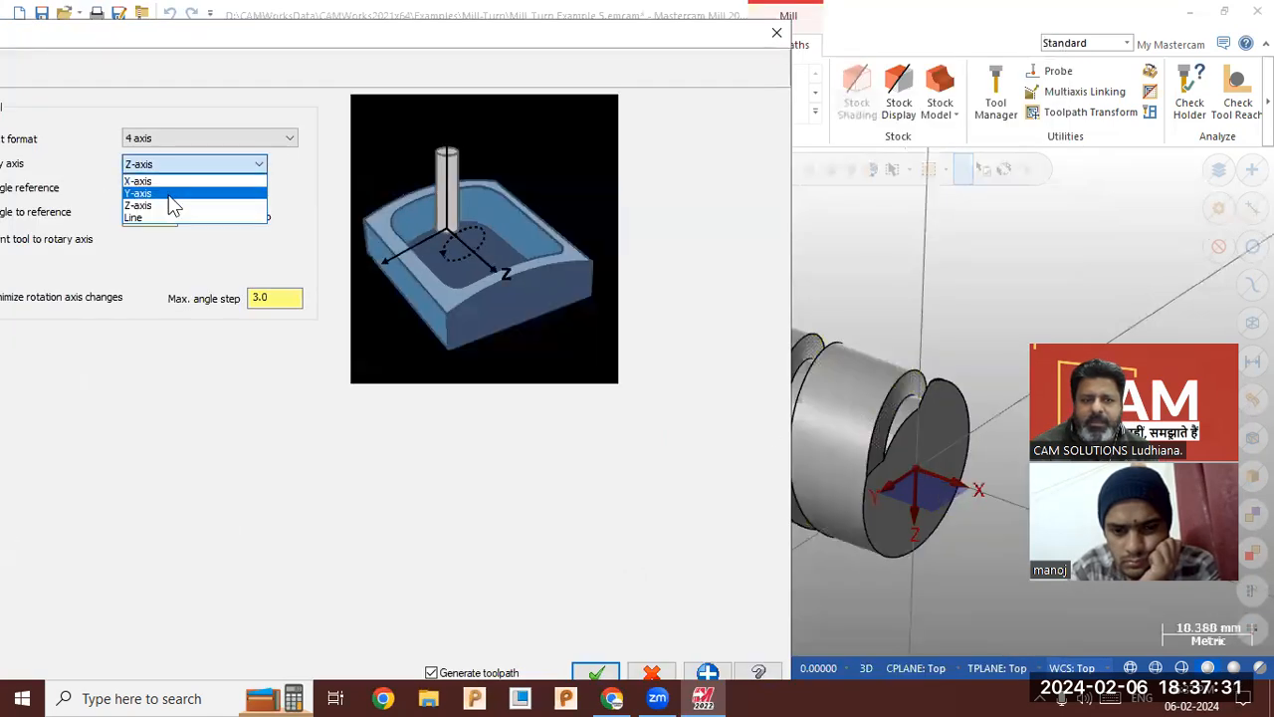
left_click(175, 180)
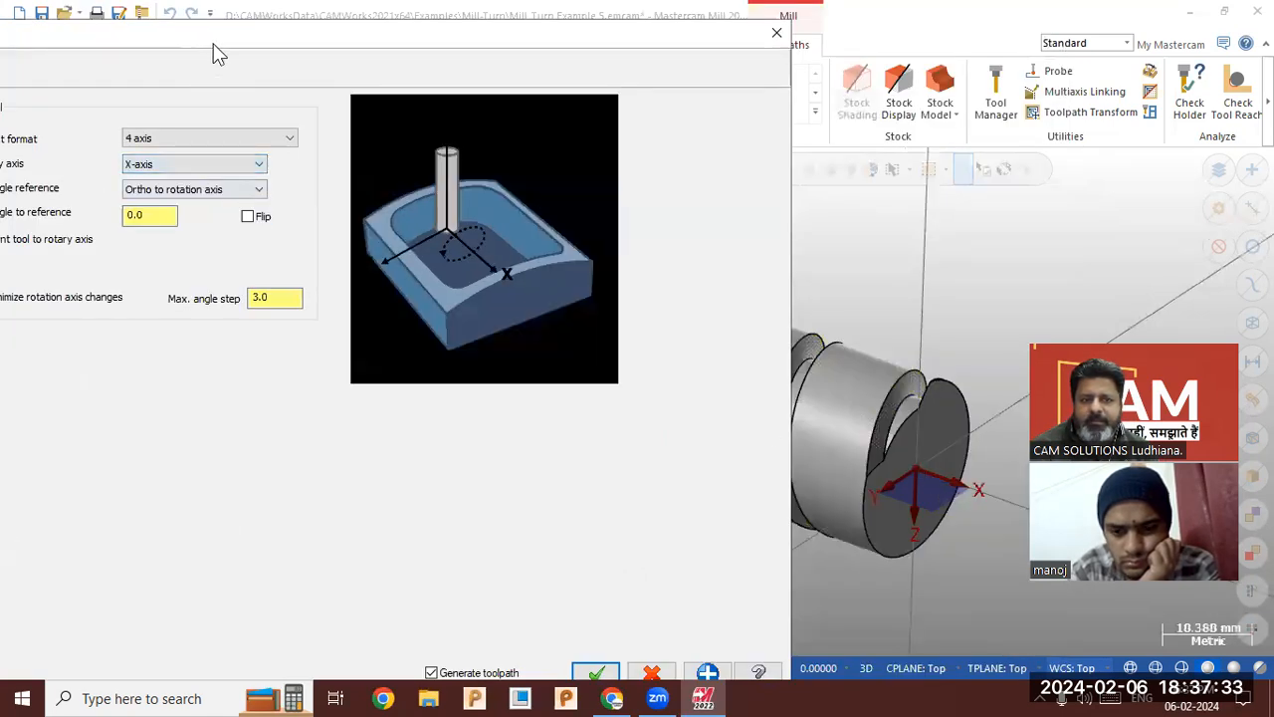
left_click_drag(284, 30, 362, 11)
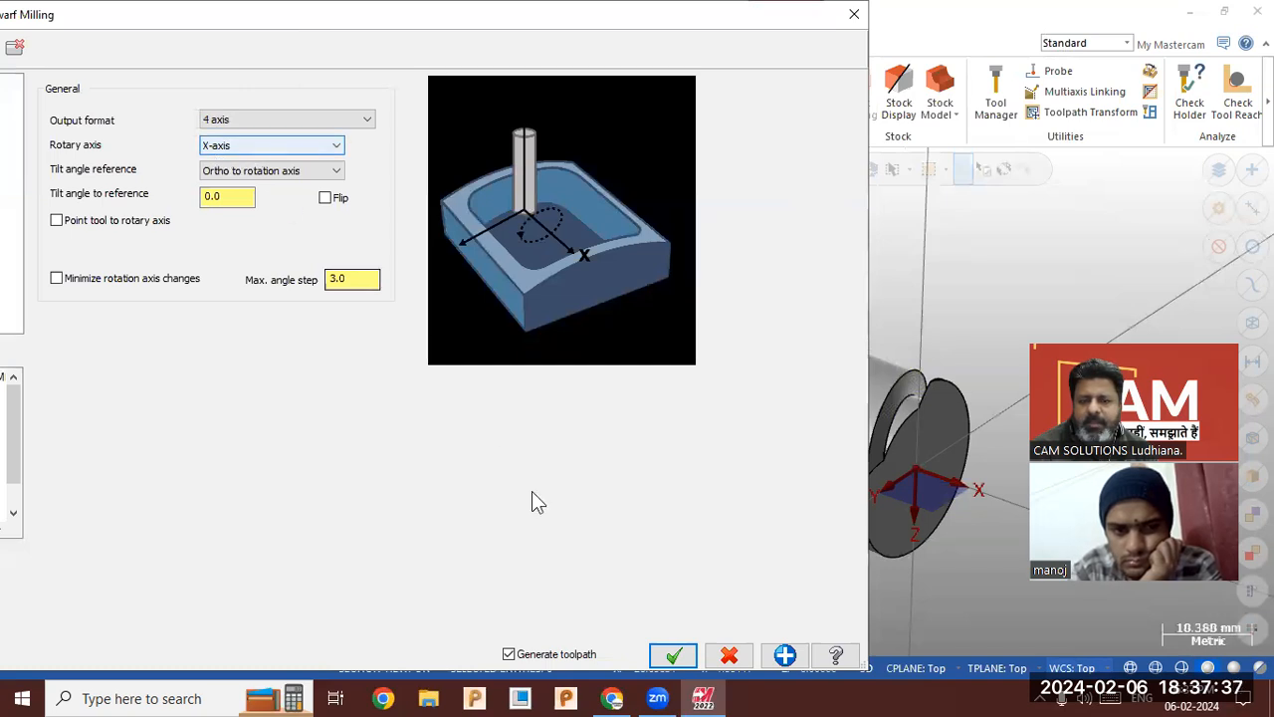
left_click(673, 654)
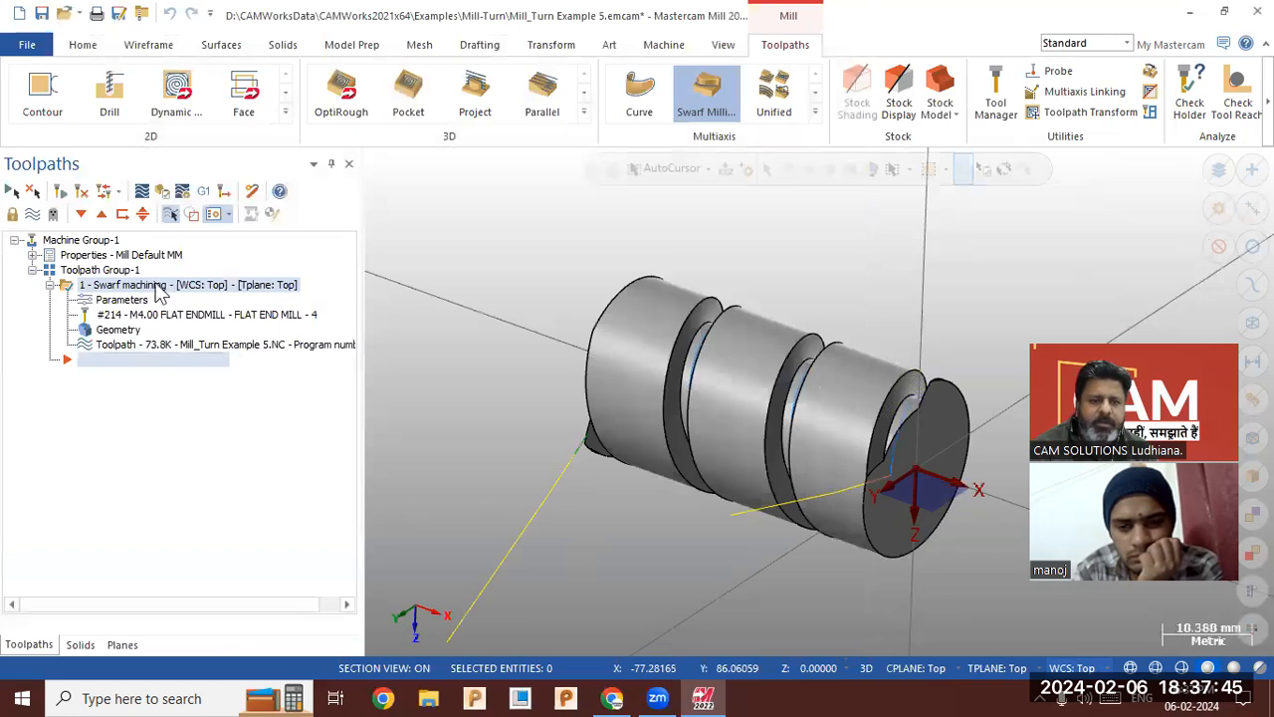
Backplot the swarf toolpath with rotary axis simulation enabled and inspect the tool's motion along the helical groove.
left_click(151, 346)
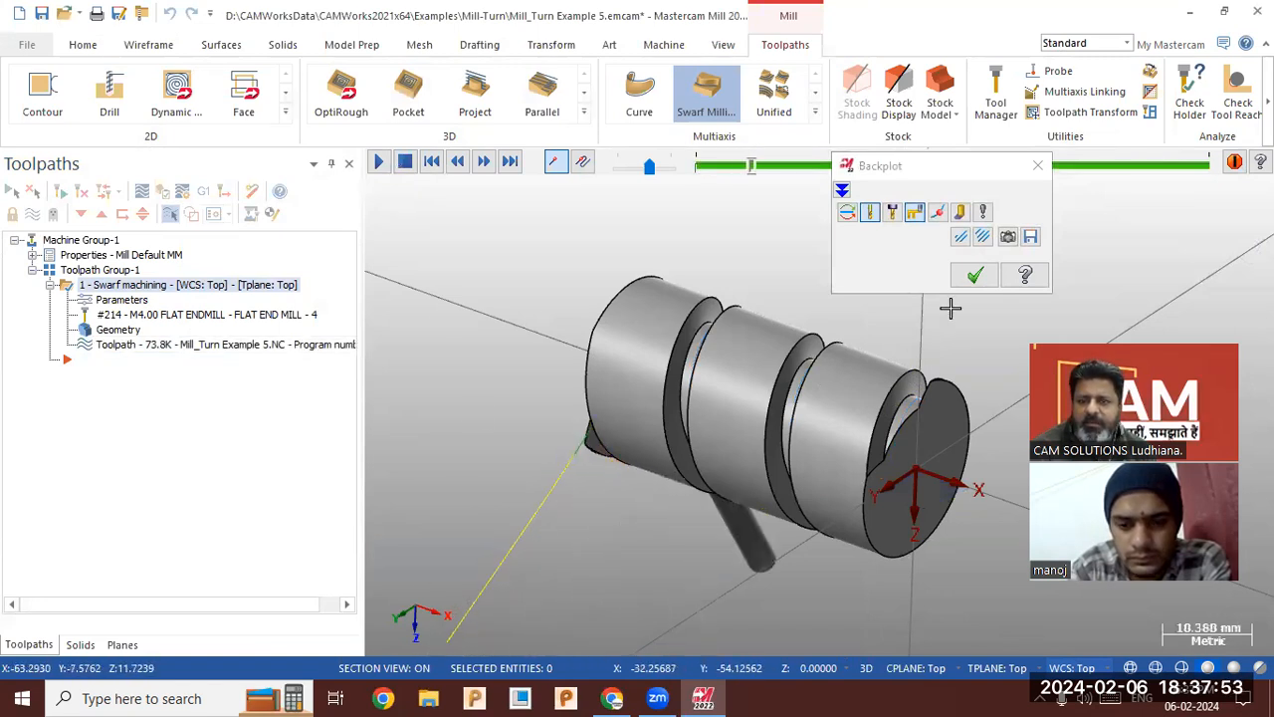
left_click(981, 215)
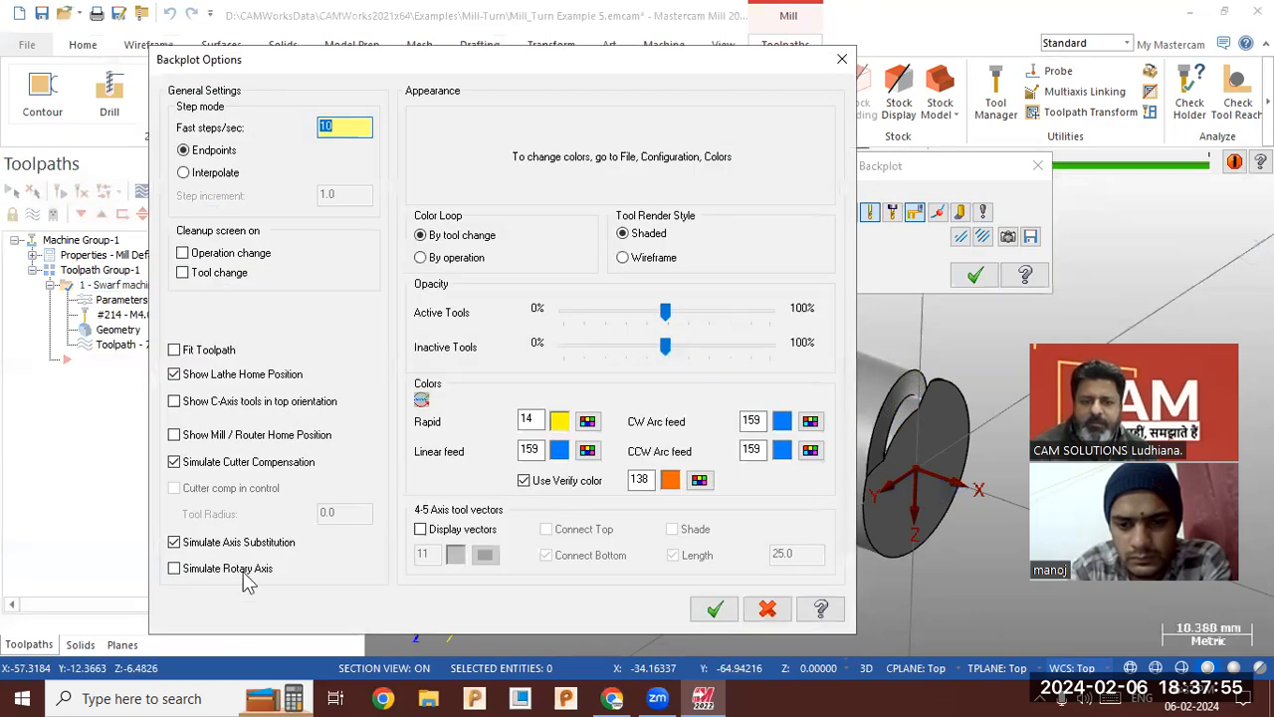
left_click(714, 610)
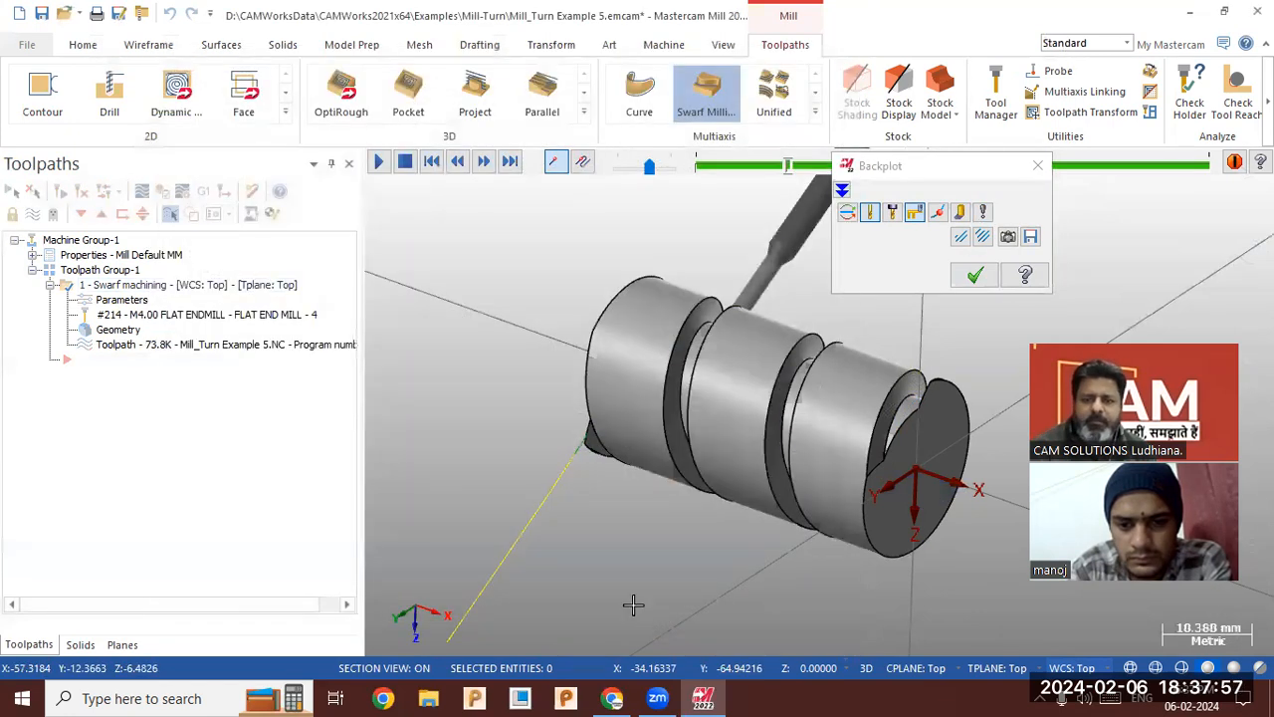
middle_click_drag(646, 418, 773, 389)
scroll(569, 475, "down", 3)
scroll(666, 242, "up", 5)
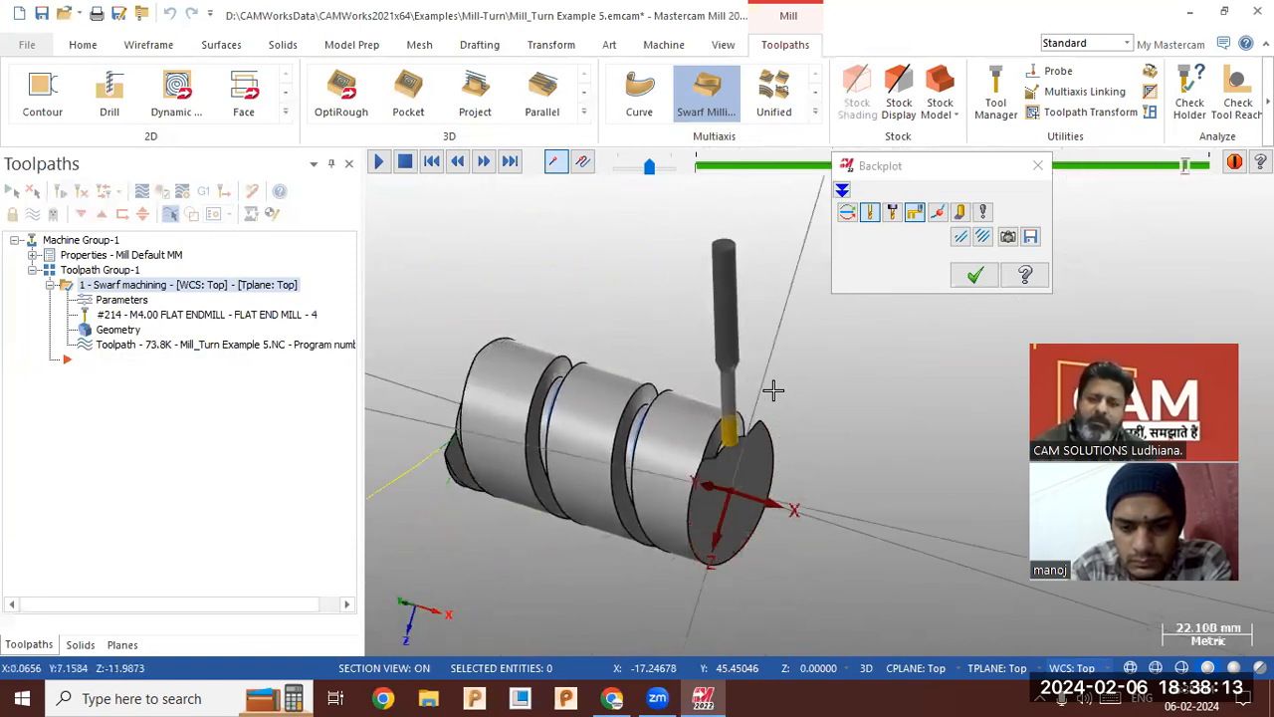
left_click(975, 274)
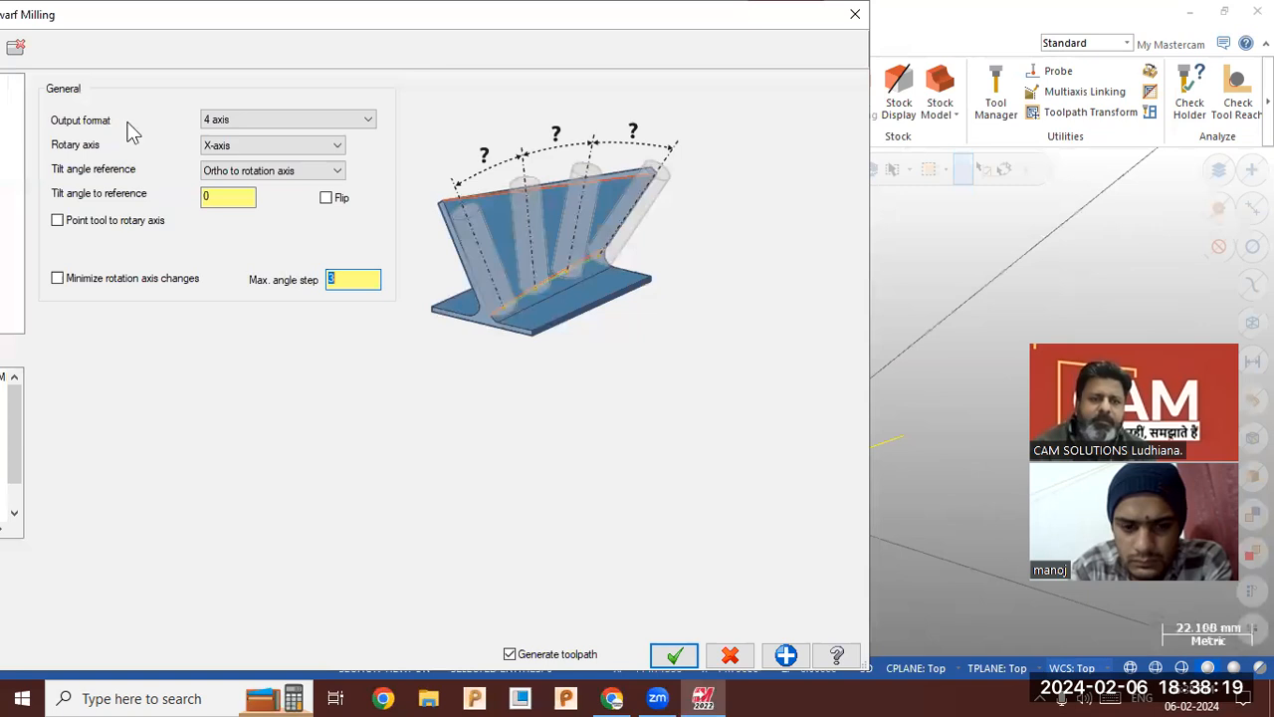
Set the multi cuts depth steps to 4 slices with the Morph pattern and regenerate the swarf toolpath.
left_click_drag(235, 24, 500, 24)
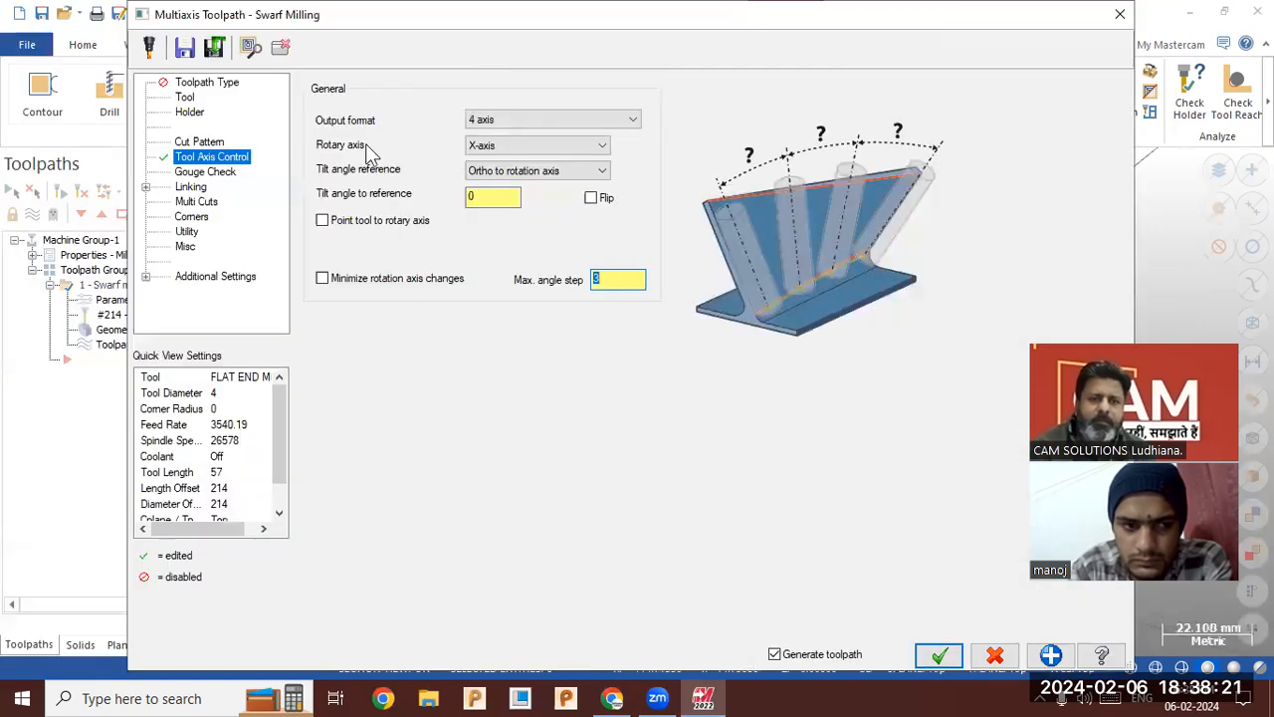
left_click(215, 200)
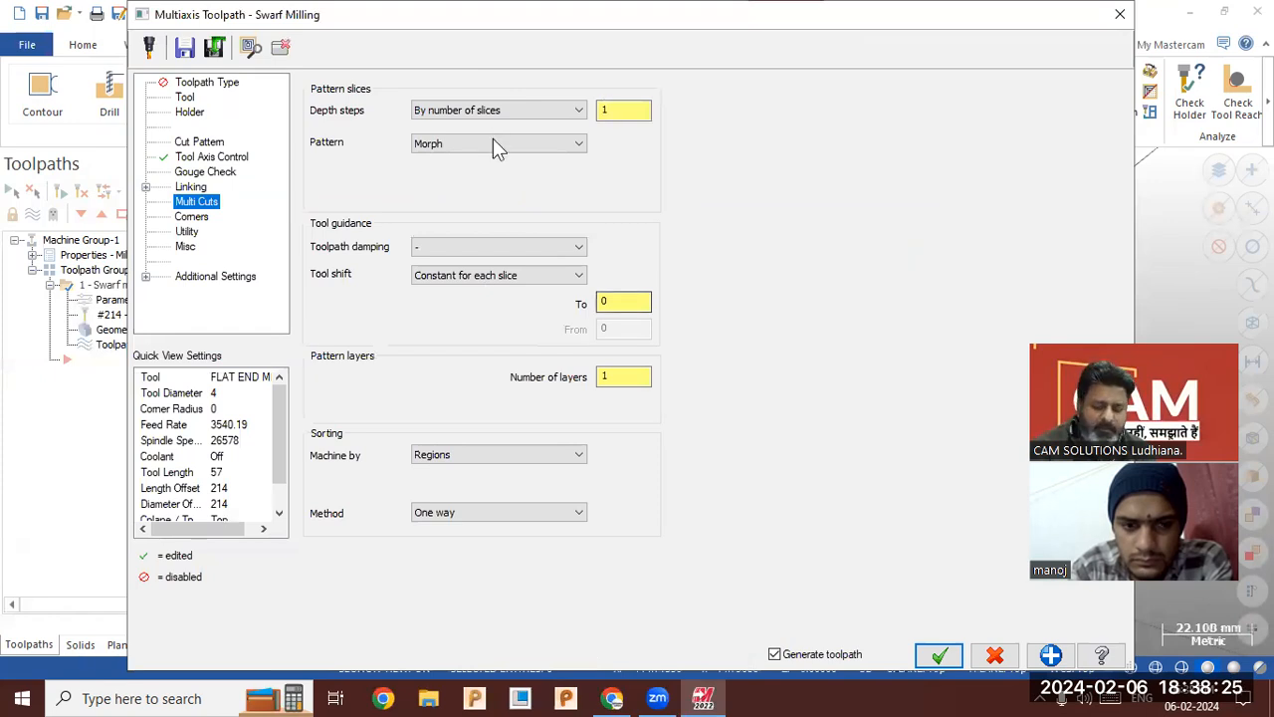
key("Tab")
key("Tab")
type("4")
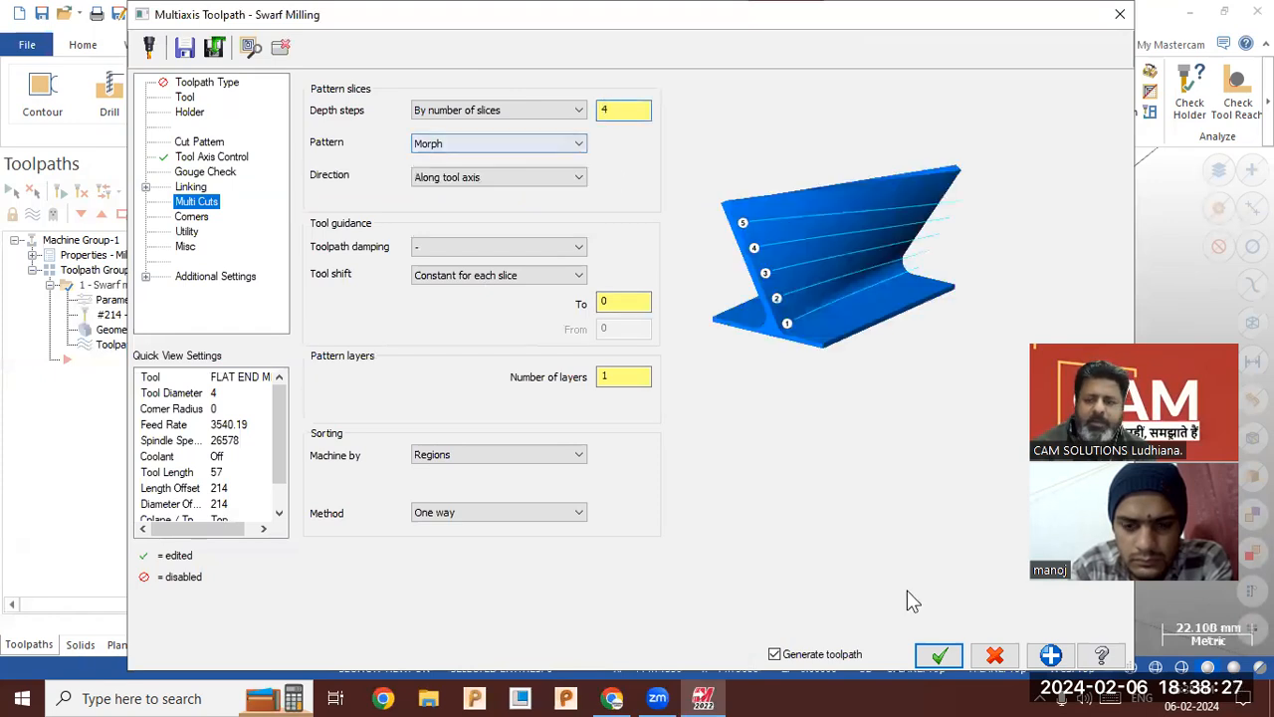
left_click(926, 651)
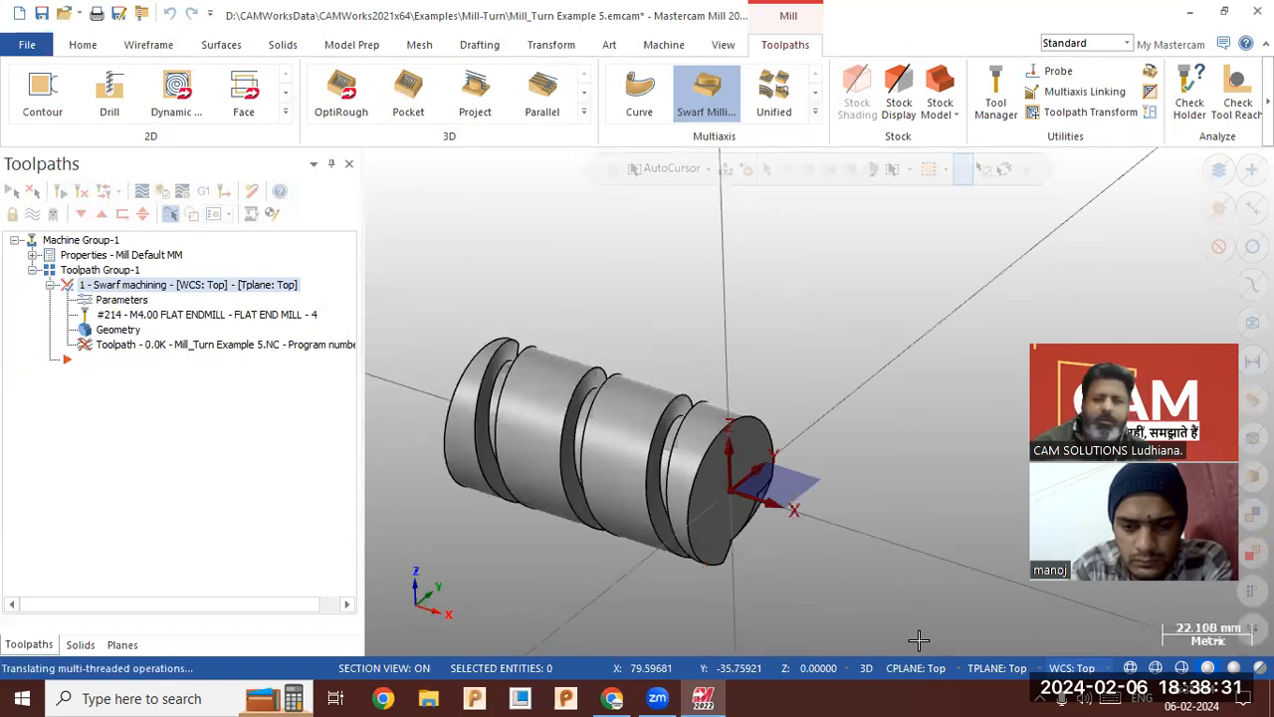
Set the linking clearance area to a cylinder along the X-axis with a user-defined radius of 50, and regenerate the toolpath.
middle_click_drag(477, 495, 449, 500)
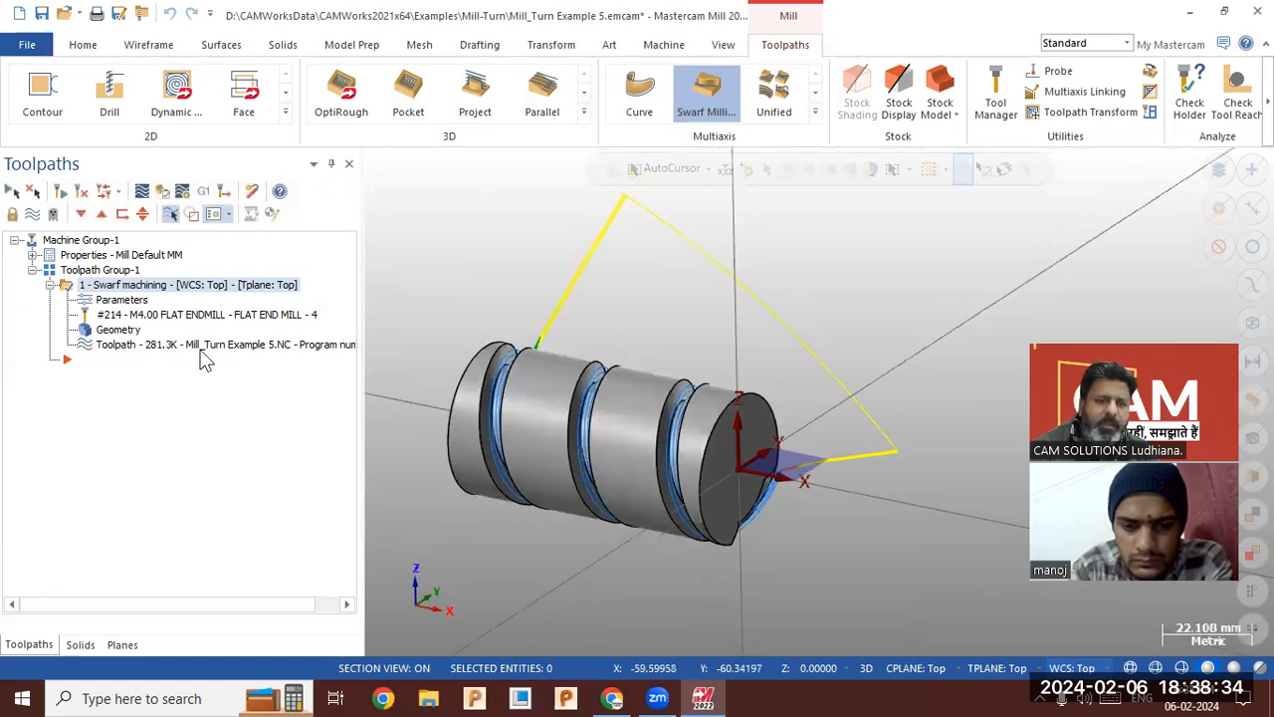
left_click(96, 303)
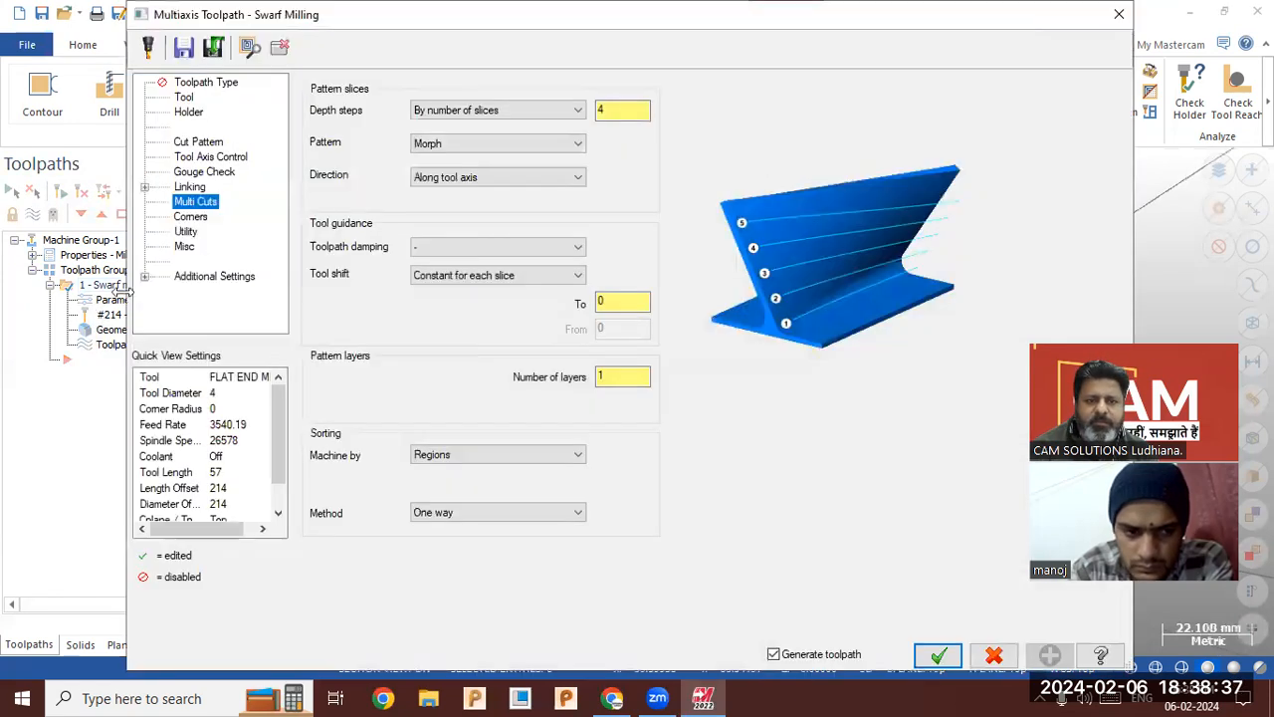
left_click(204, 157)
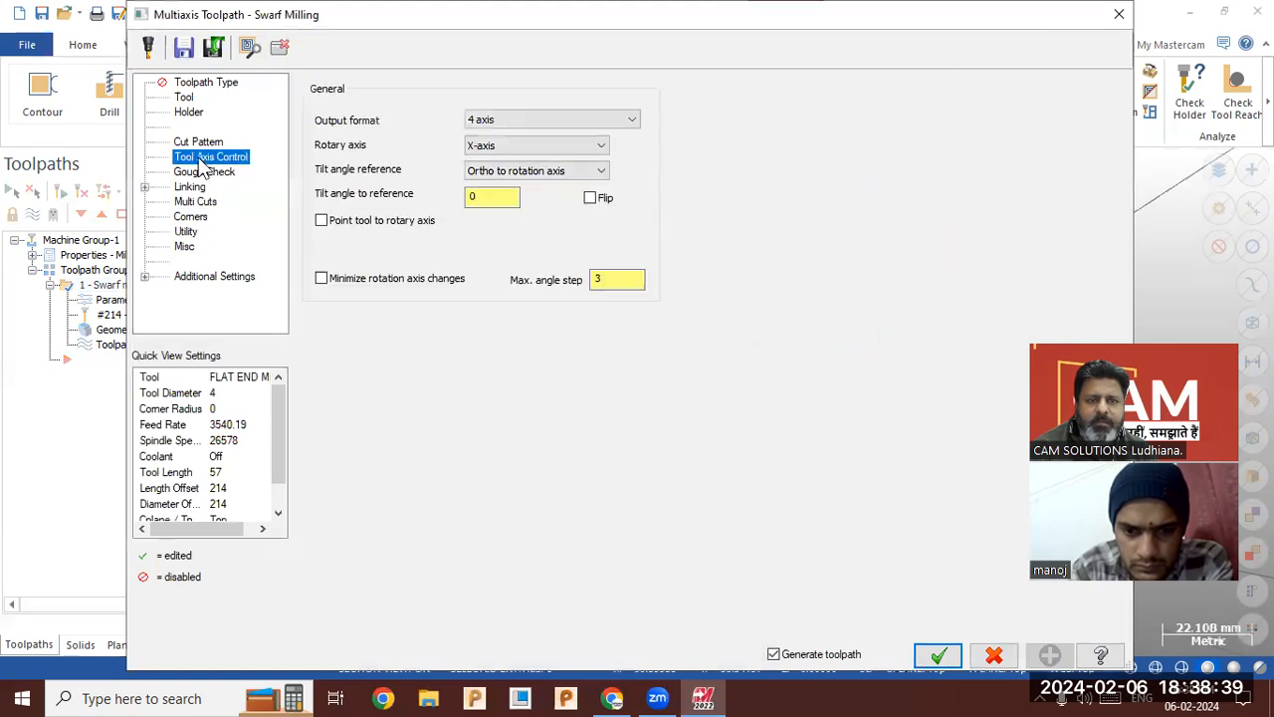
left_click(202, 172)
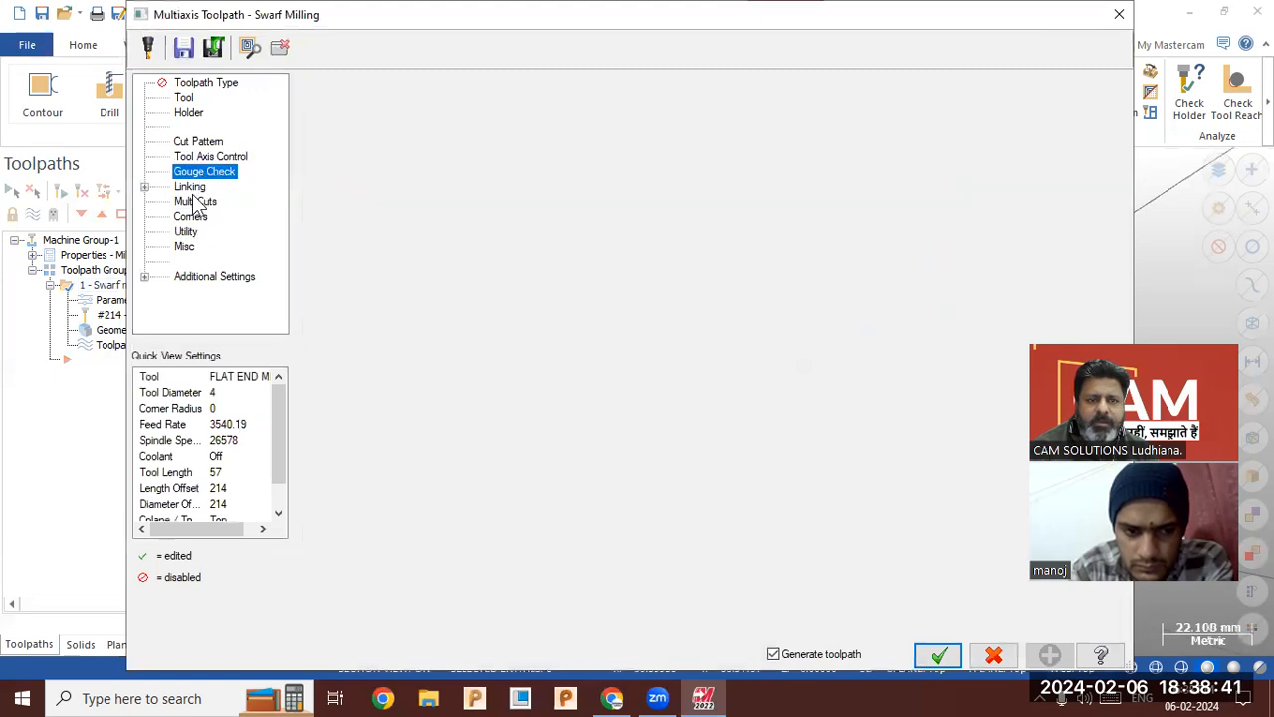
left_click(191, 187)
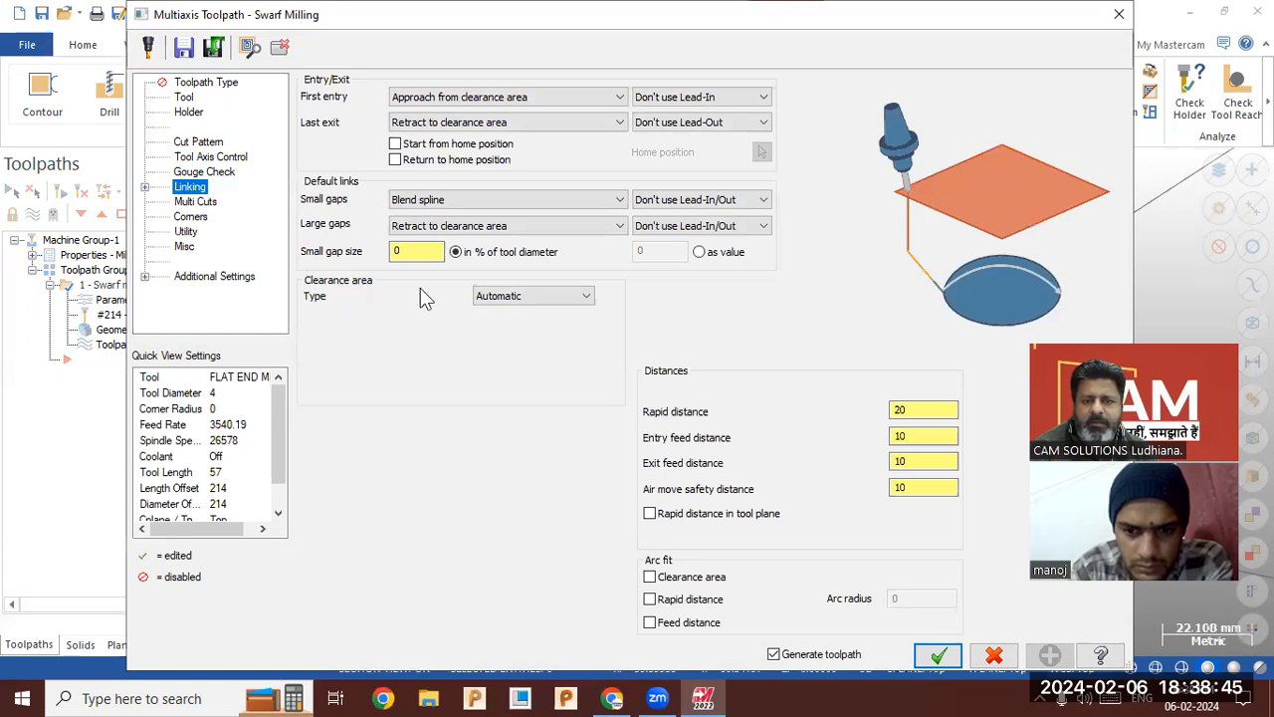
left_click(519, 298)
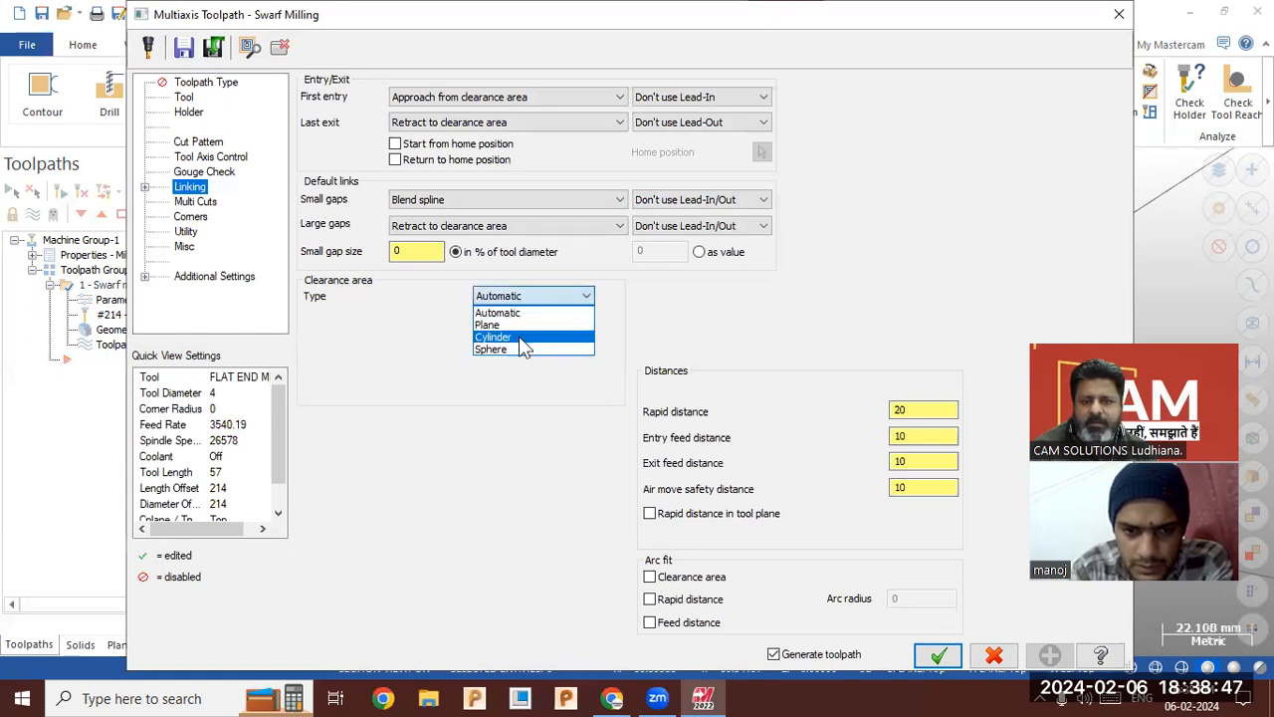
left_click(518, 335)
left_click(510, 320)
left_click(502, 344)
left_click_drag(581, 371, 443, 387)
type("50")
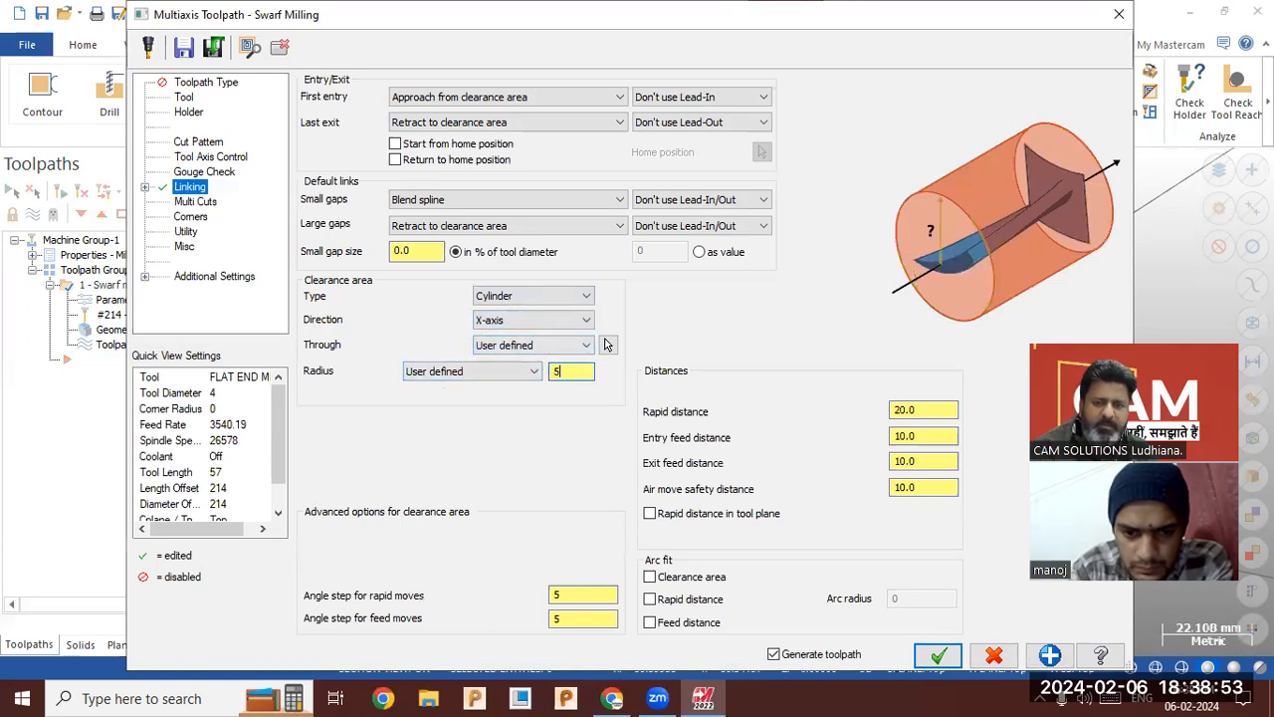
left_click(934, 655)
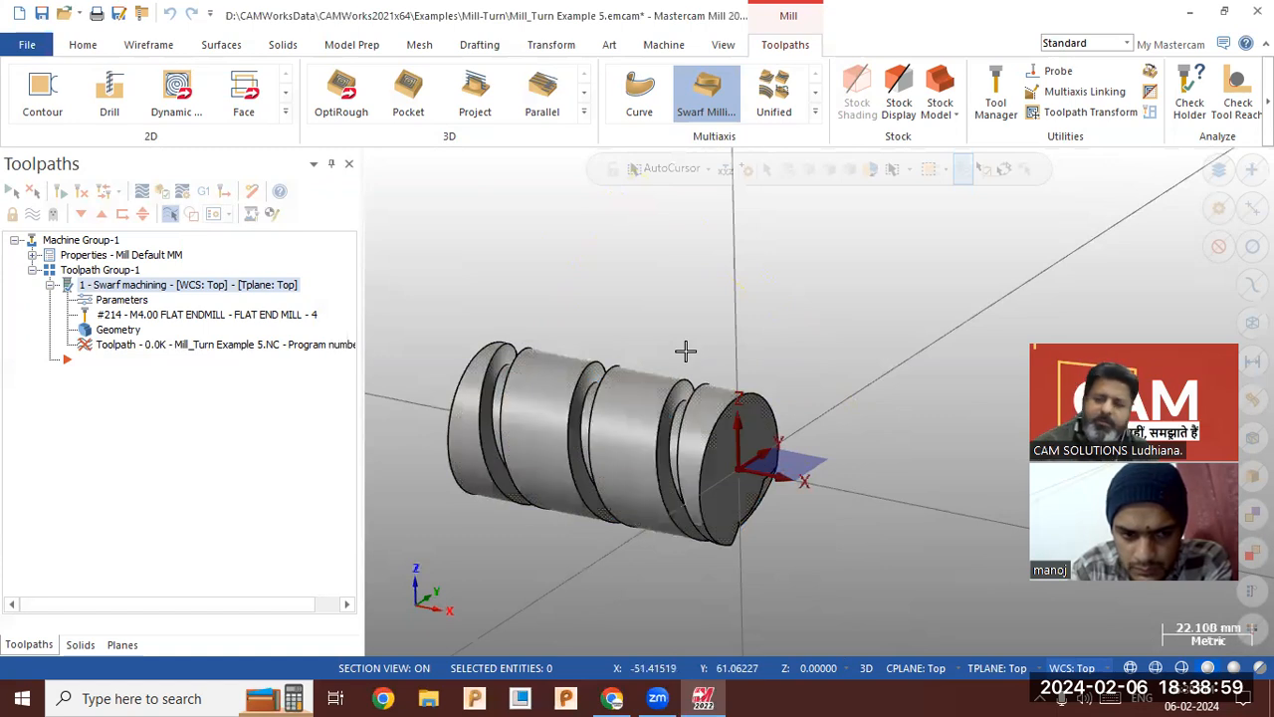
Reduce the clearance cylinder's radius to 30 and regenerate the swarf toolpath.
middle_click_drag(709, 361, 558, 404)
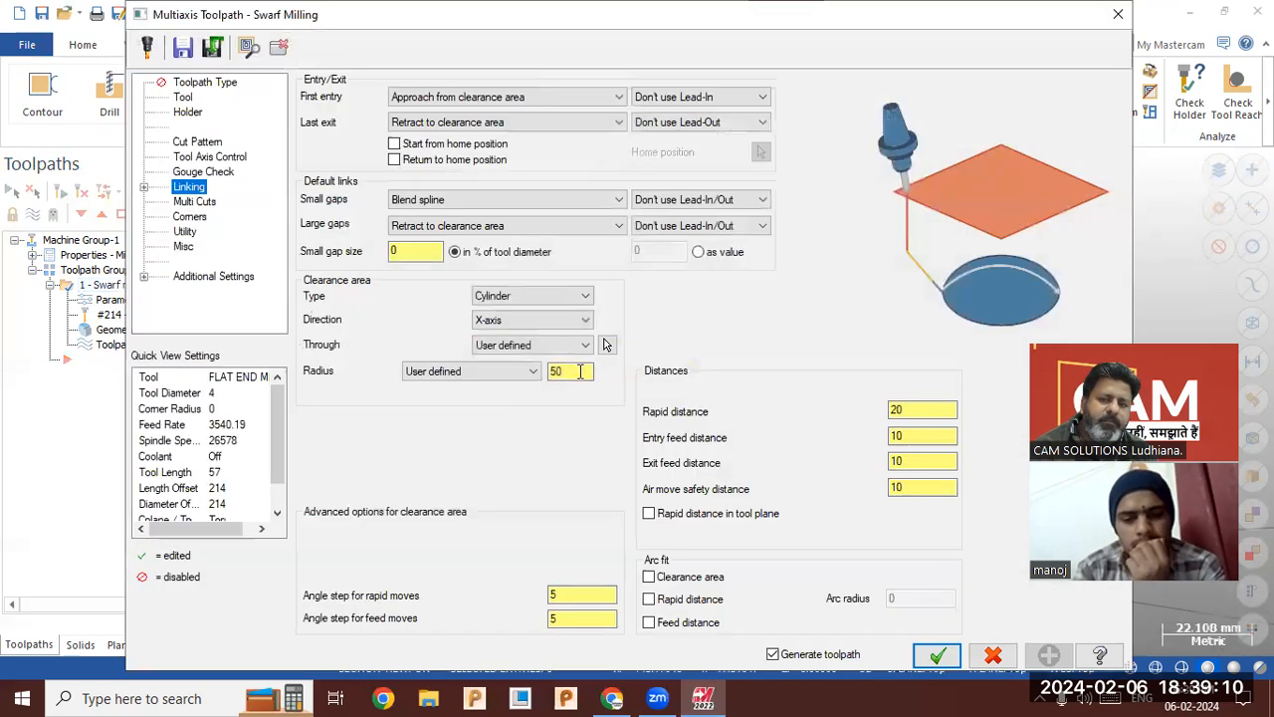
left_click_drag(583, 371, 513, 379)
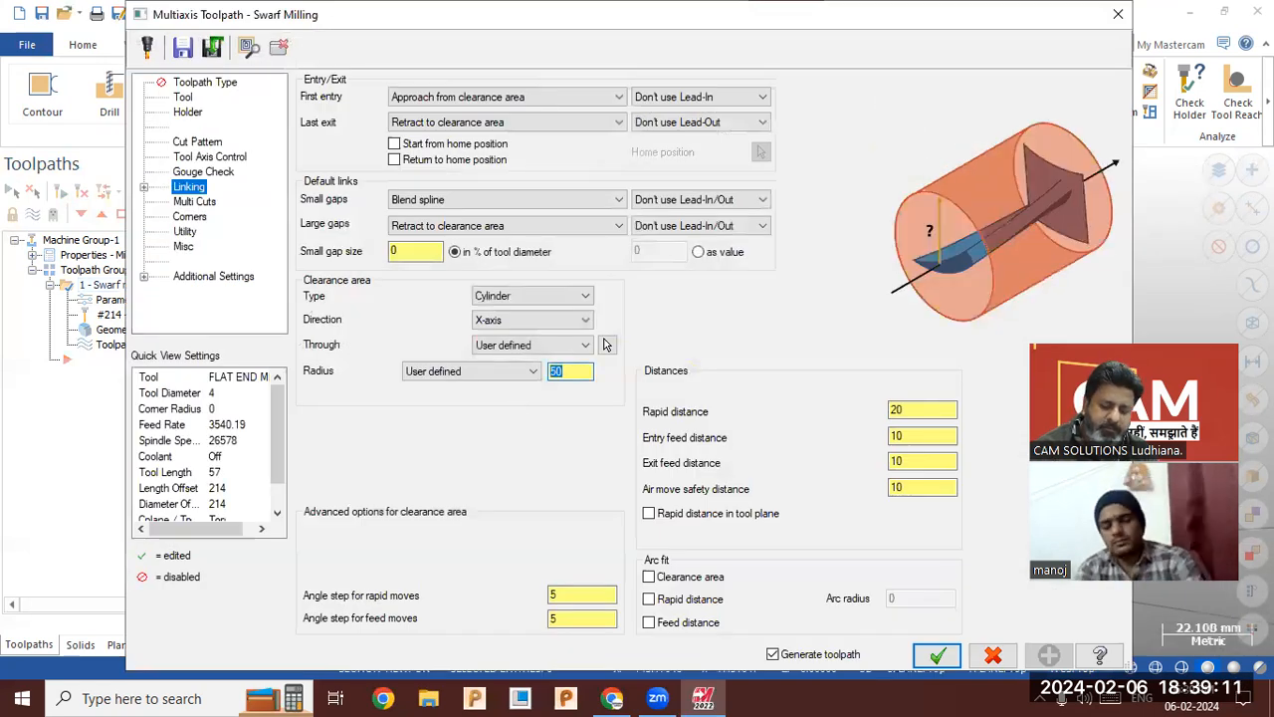
type("3")
key("Tab")
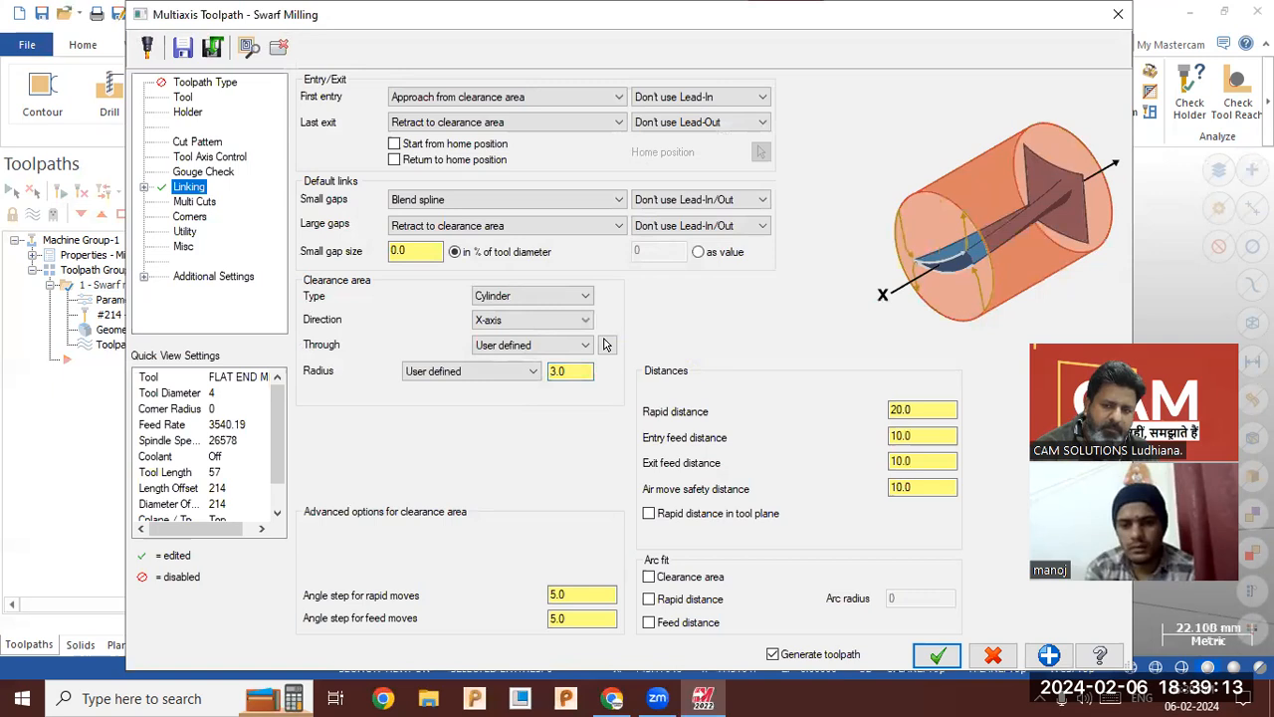
double_click(557, 371)
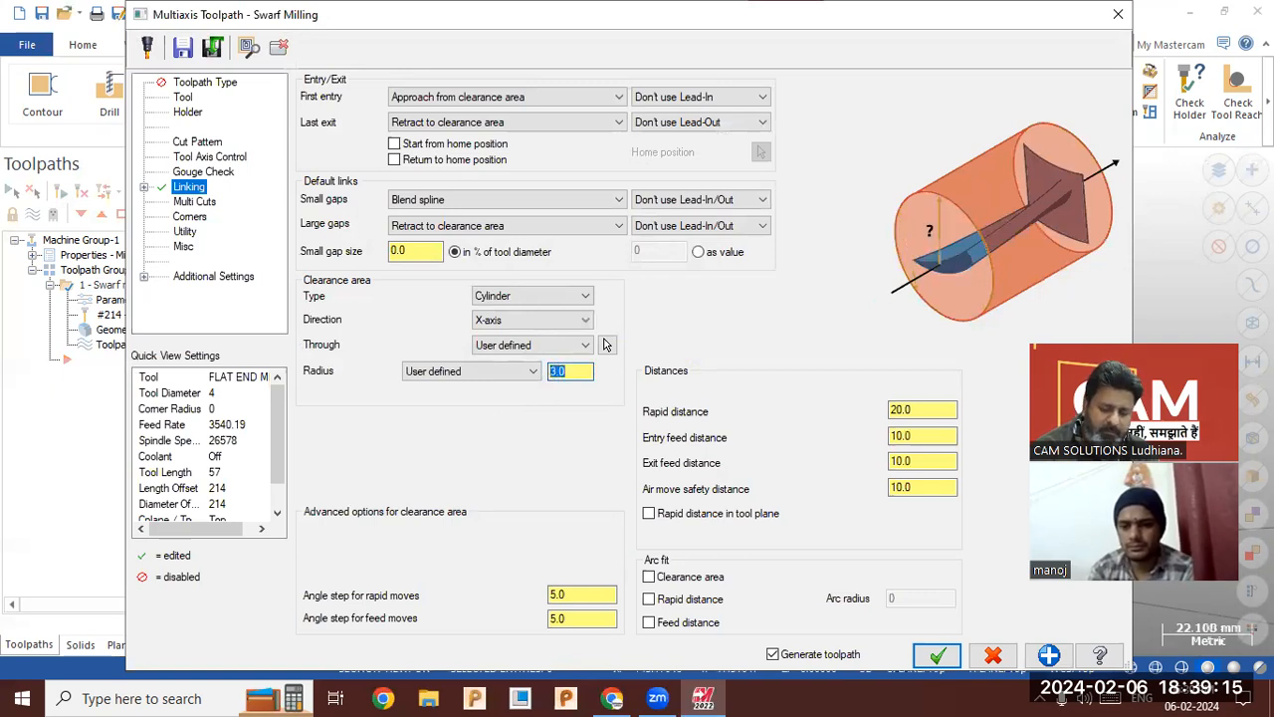
key("Tab")
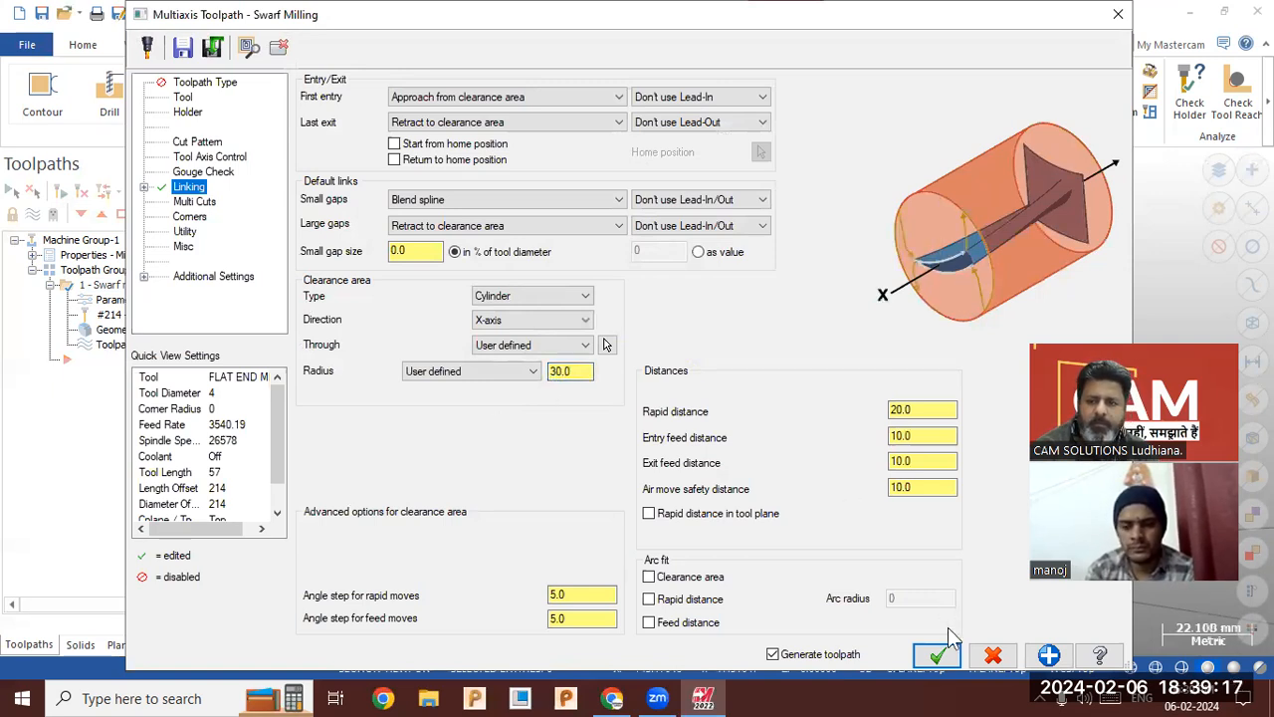
left_click(938, 656)
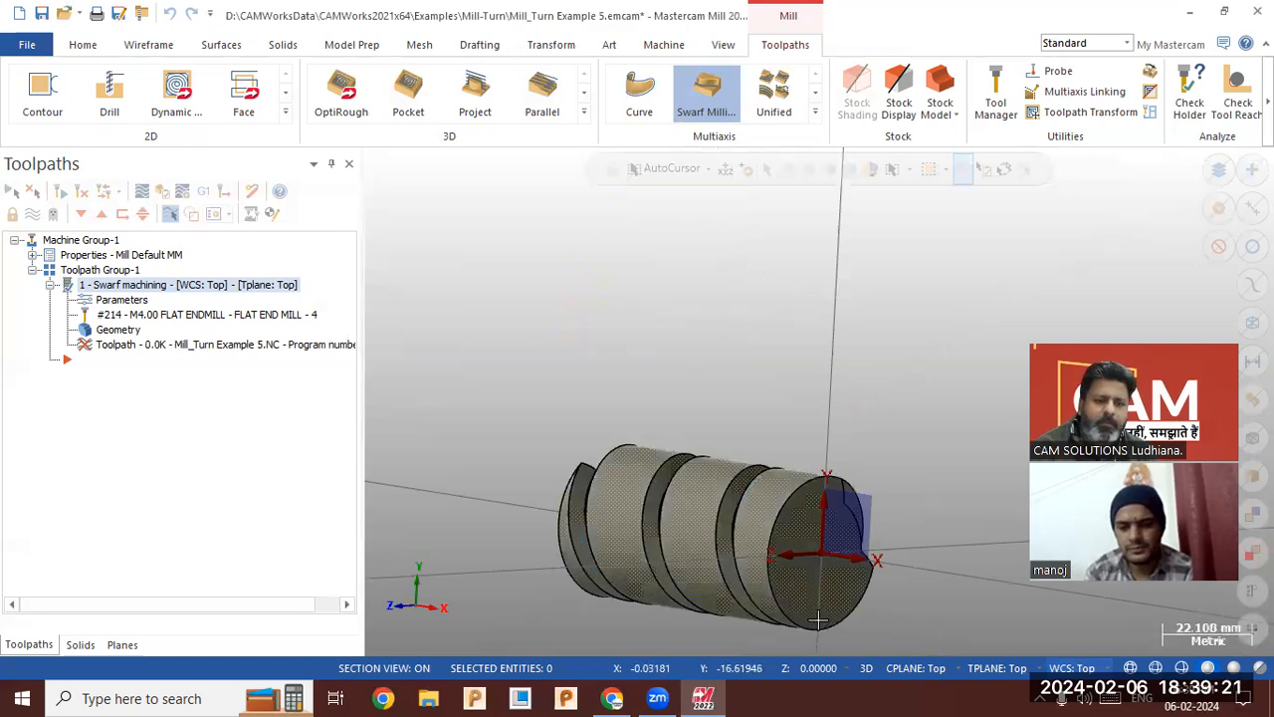
Backplot the four-slice swarf toolpath through to its end, checking the cutting and clearance moves around the cylinder.
mouse_move(606, 412)
middle_mouse_down()
mouse_move(601, 437)
mouse_move(584, 421)
middle_mouse_up()
left_click(235, 348)
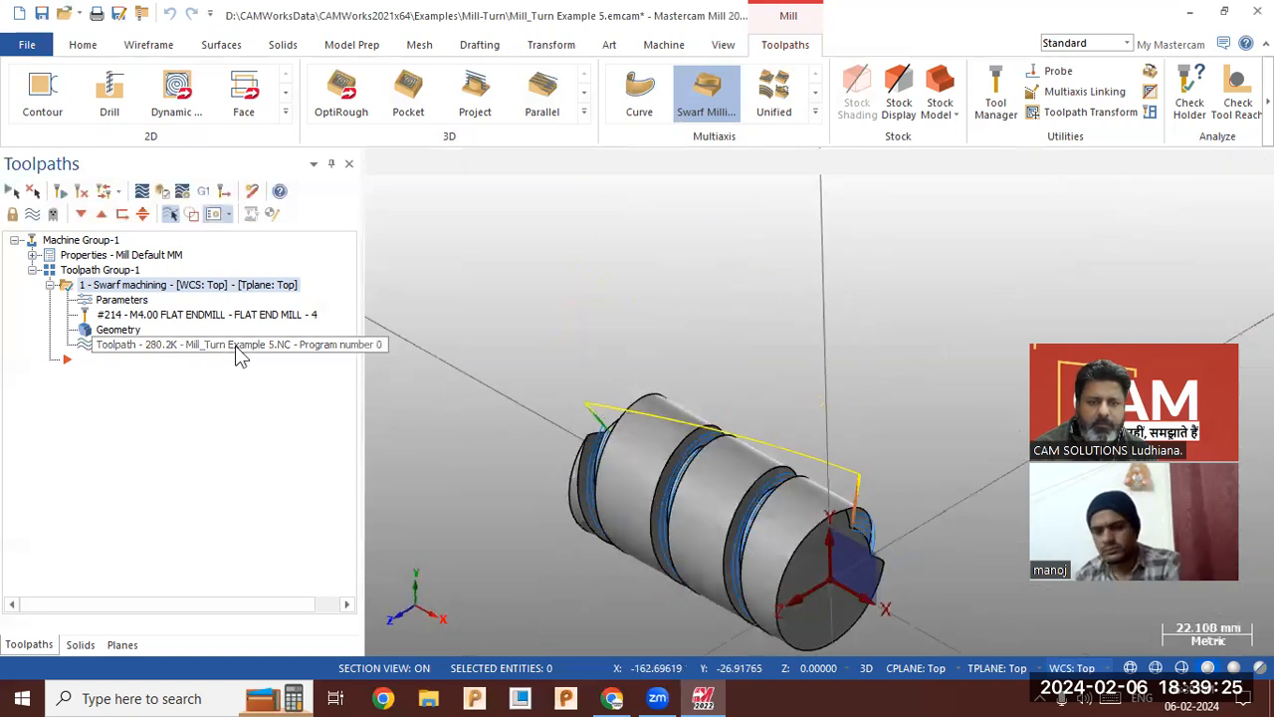
left_click(378, 162)
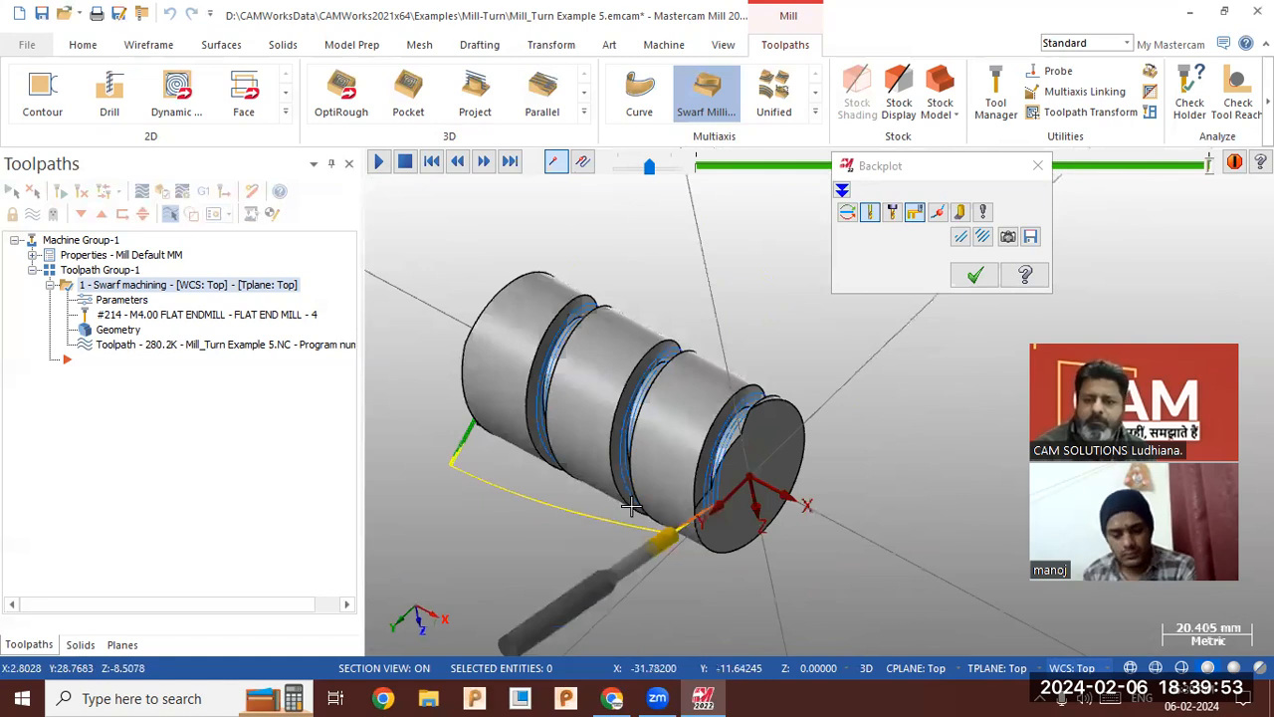
left_click(974, 275)
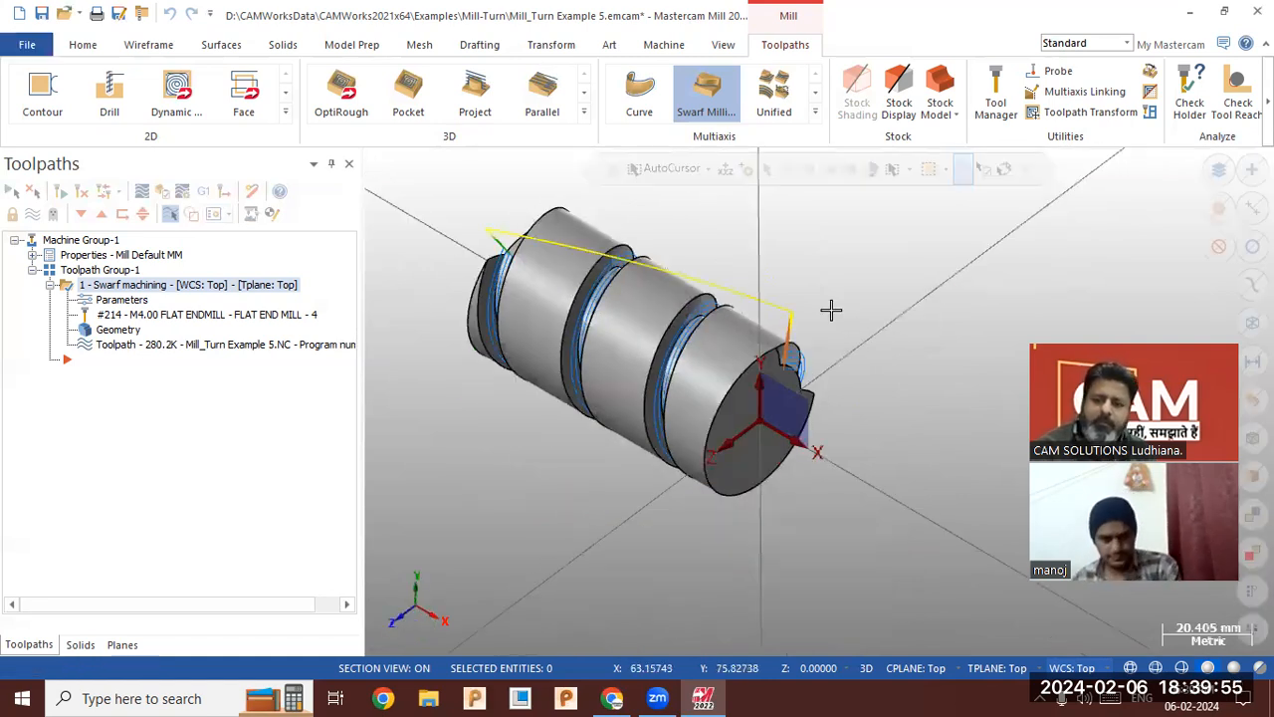
Open the recent part Mill_Turn Example 4.SLDPRT, discarding the changes to the current file.
scroll(413, 222, "up", 1)
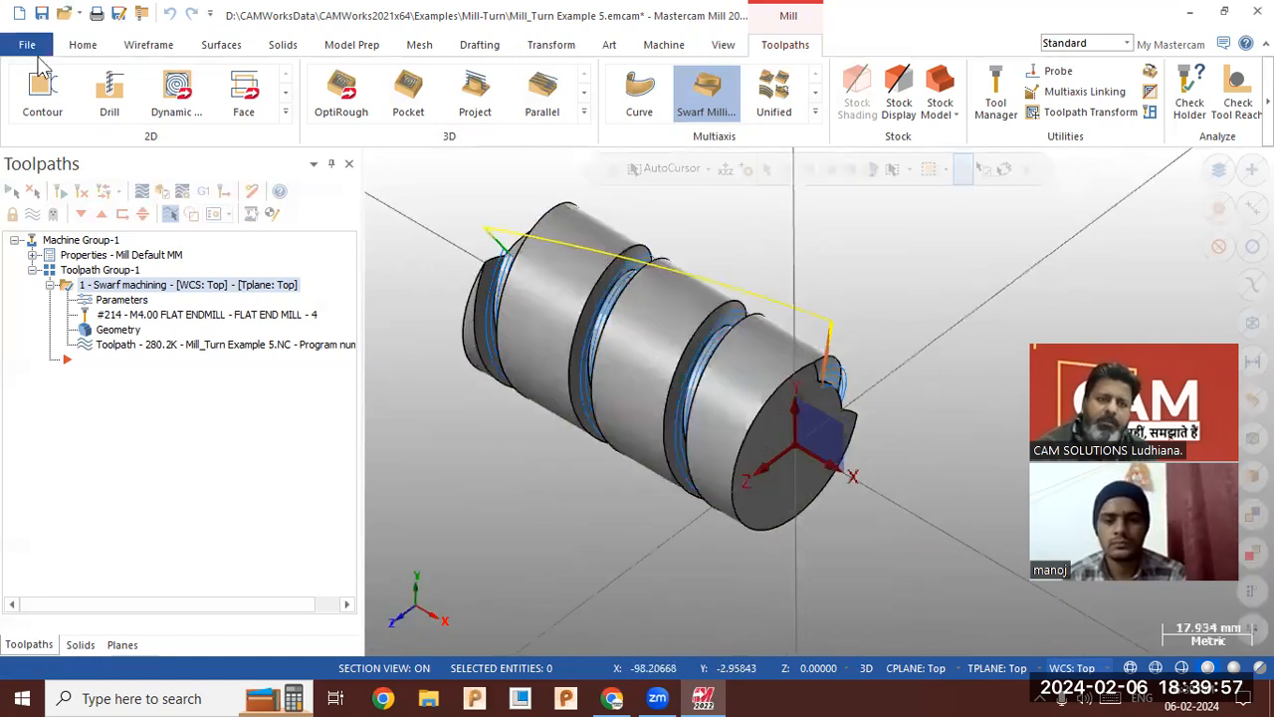
left_click(34, 47)
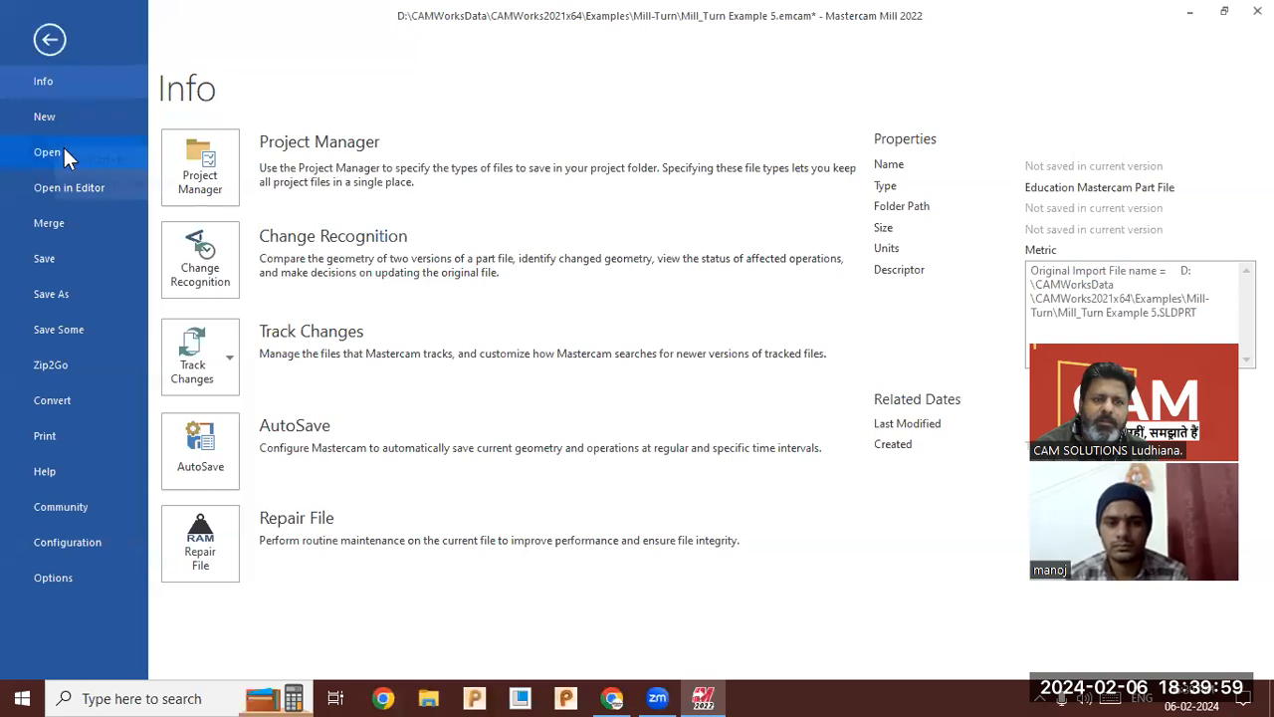
left_click(55, 45)
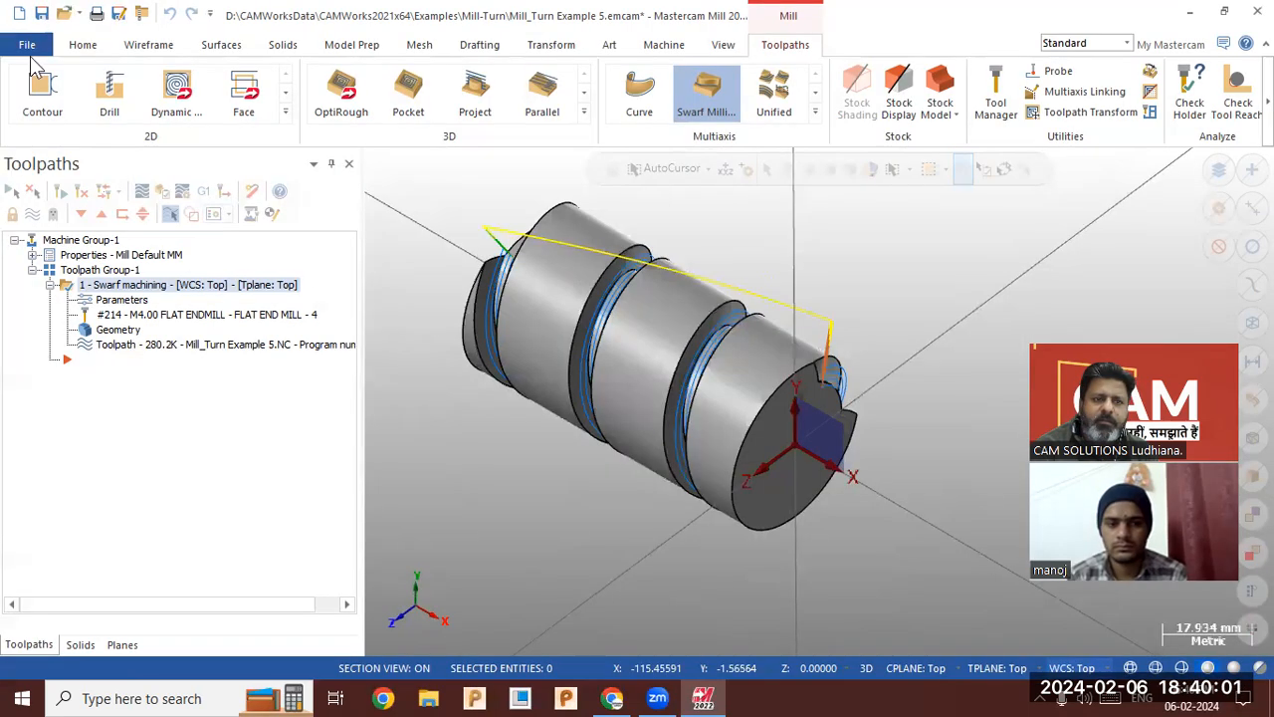
left_click(30, 47)
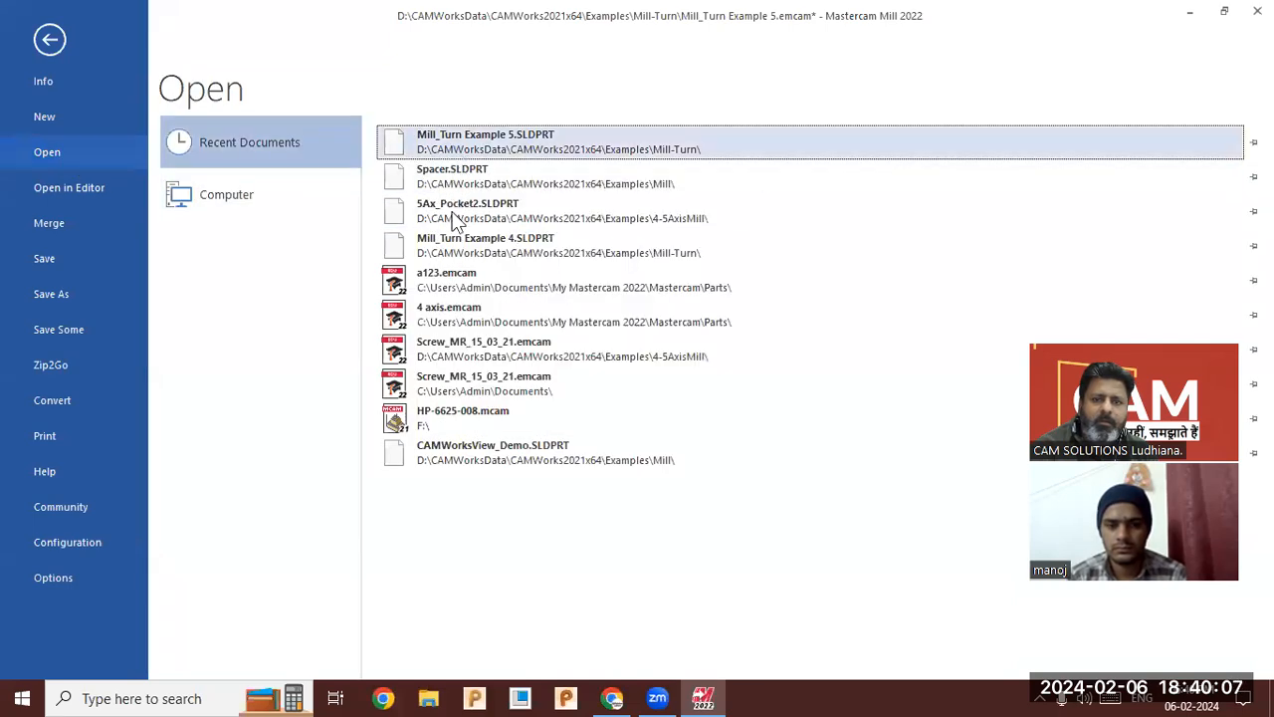
left_click(447, 247)
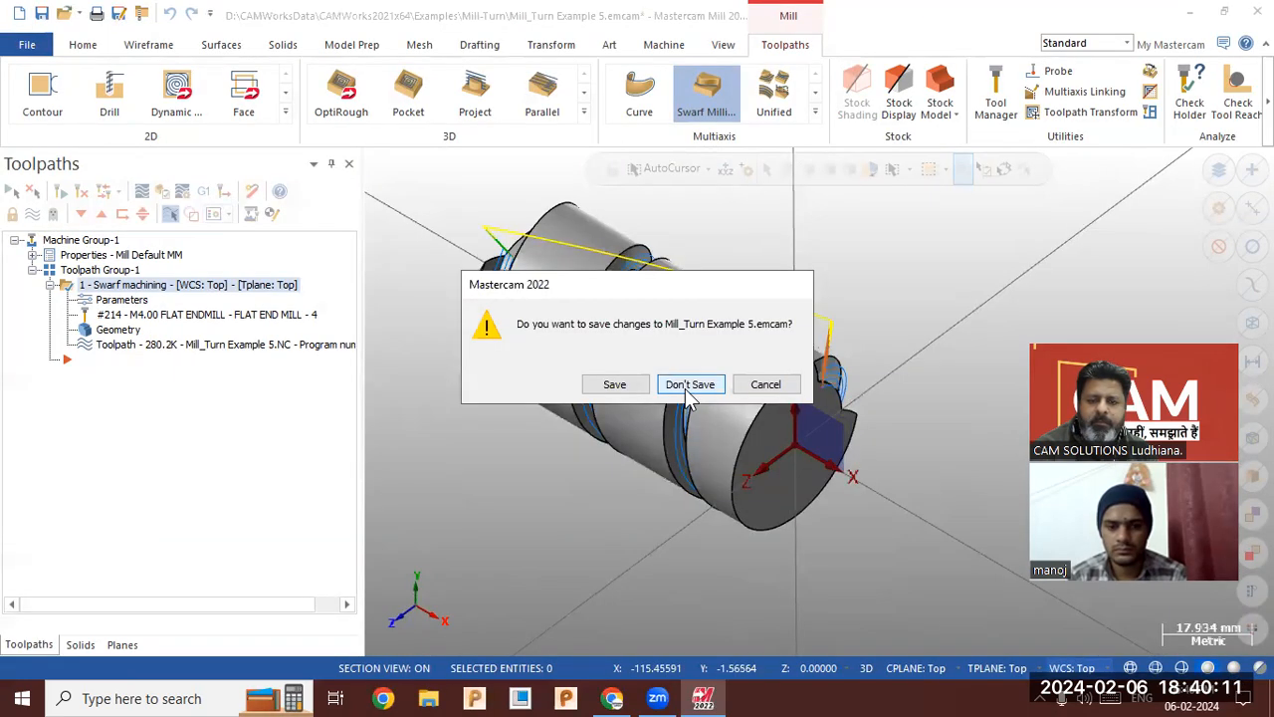
left_click(690, 386)
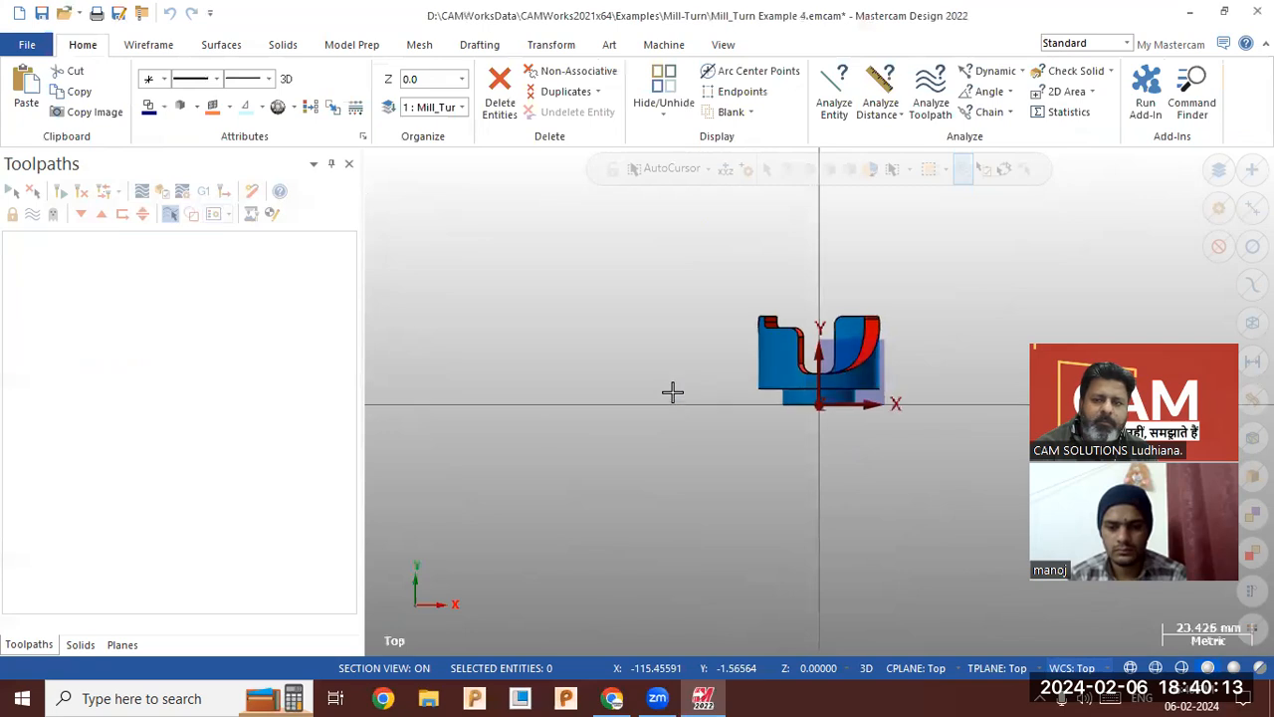
Examine the red contoured rim faces and the blue inner and outer walls of the part from several angles.
scroll(617, 382, "down", 6)
middle_click_drag(600, 390, 672, 542)
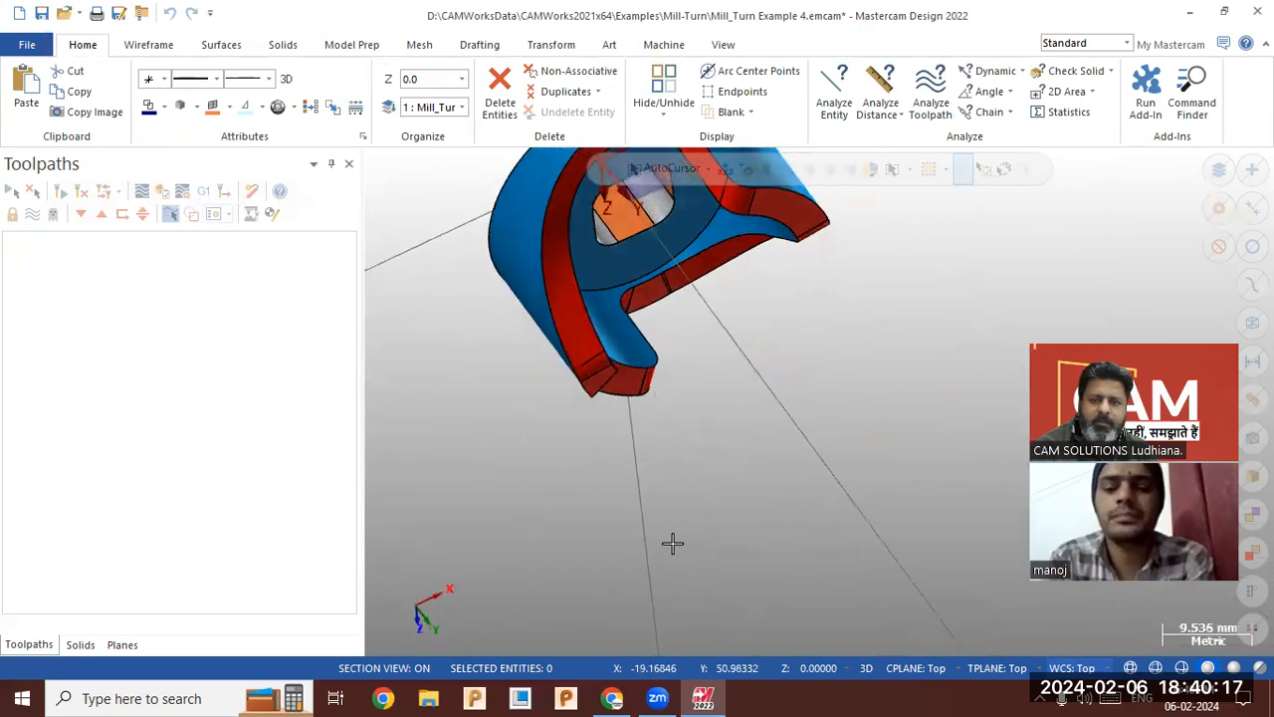
scroll(669, 540, "down", 3)
mouse_move(605, 480)
middle_mouse_down()
mouse_move(626, 455)
mouse_move(730, 424)
mouse_move(684, 461)
mouse_move(636, 386)
middle_mouse_up()
middle_click_drag(819, 401, 701, 419)
scroll(600, 333, "up", 4)
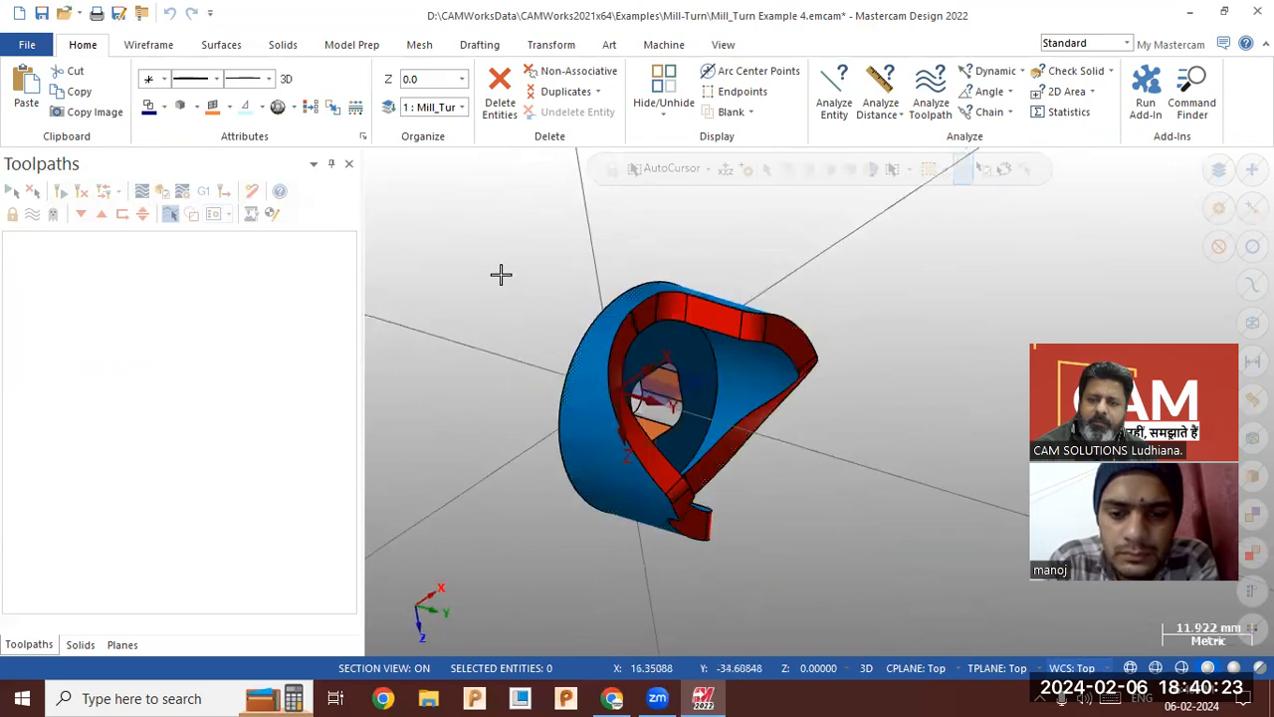
scroll(498, 274, "up", 1)
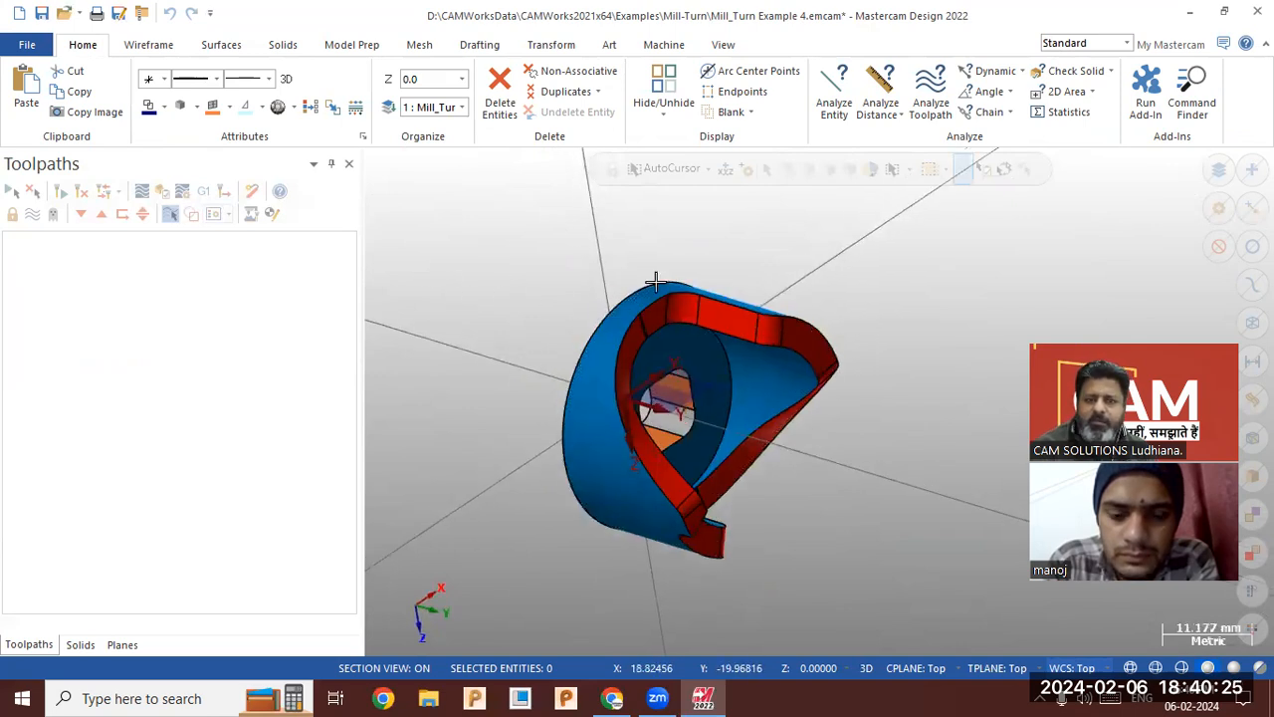
middle_click_drag(916, 299, 906, 295)
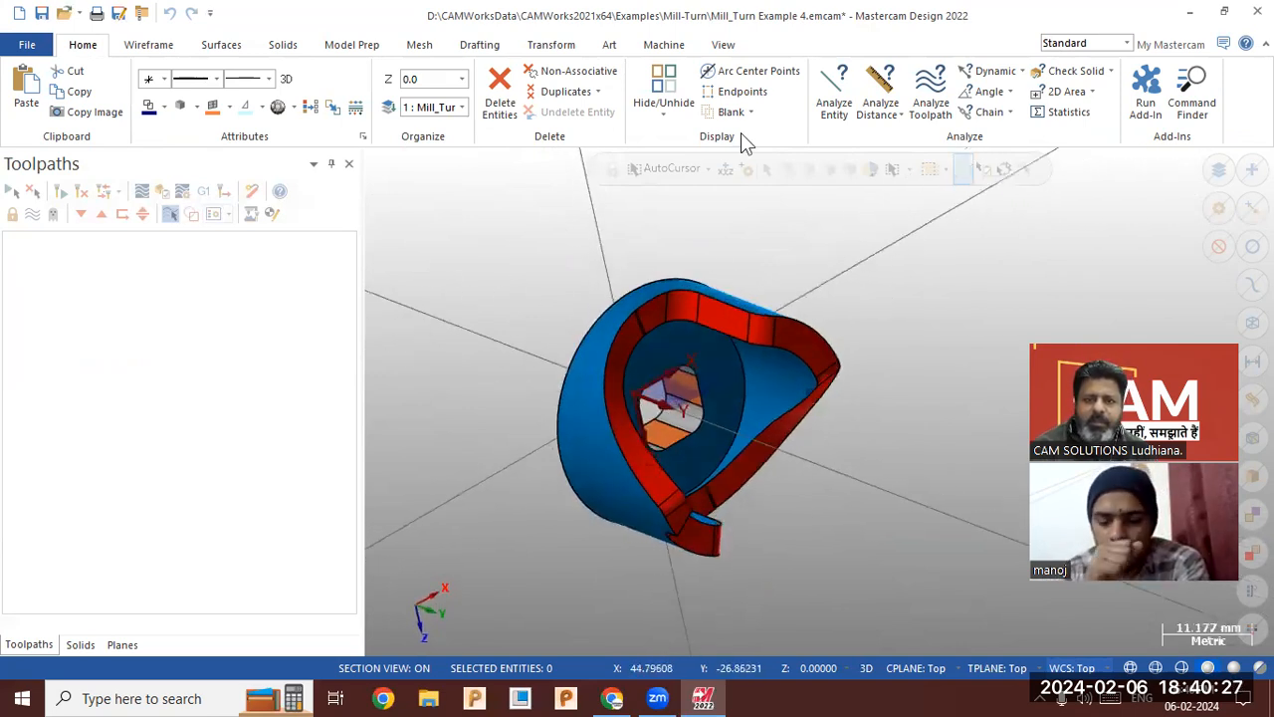
Add a default mill machine group and start a Swarf Milling toolpath using the M6.00 flat end mill from the tool library.
left_click(648, 45)
left_click(26, 85)
left_click(53, 130)
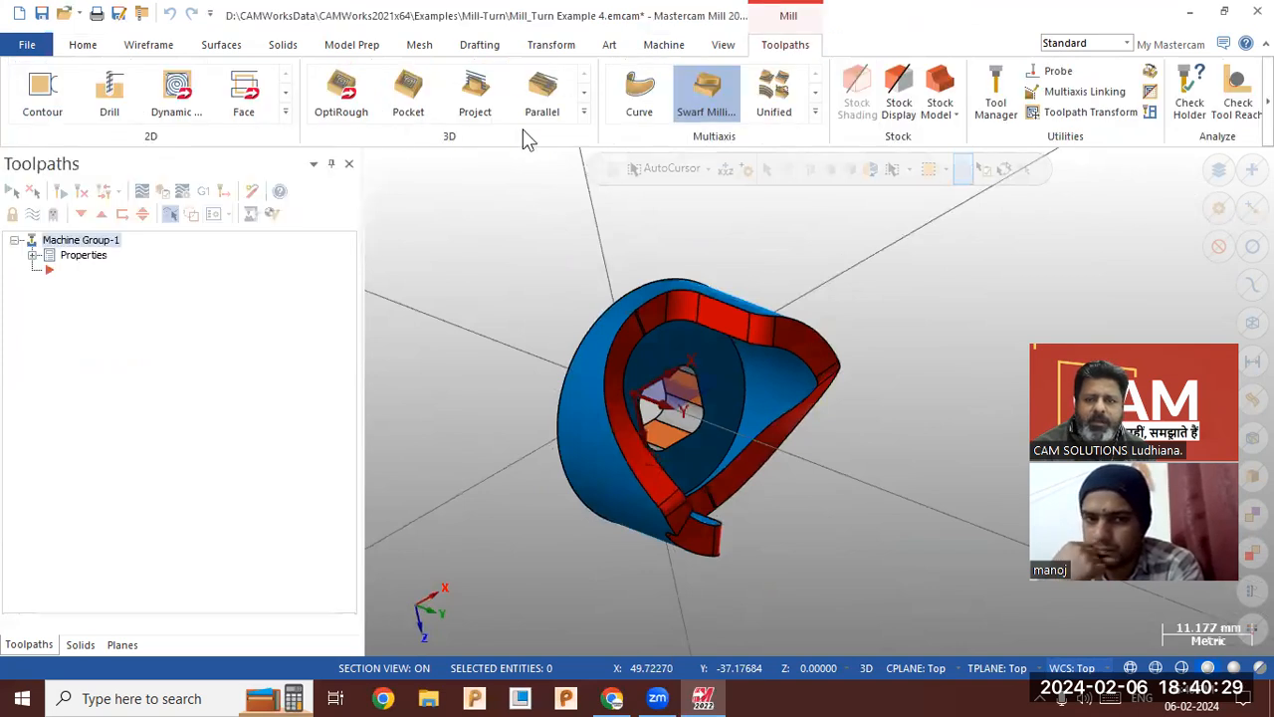
left_click(711, 105)
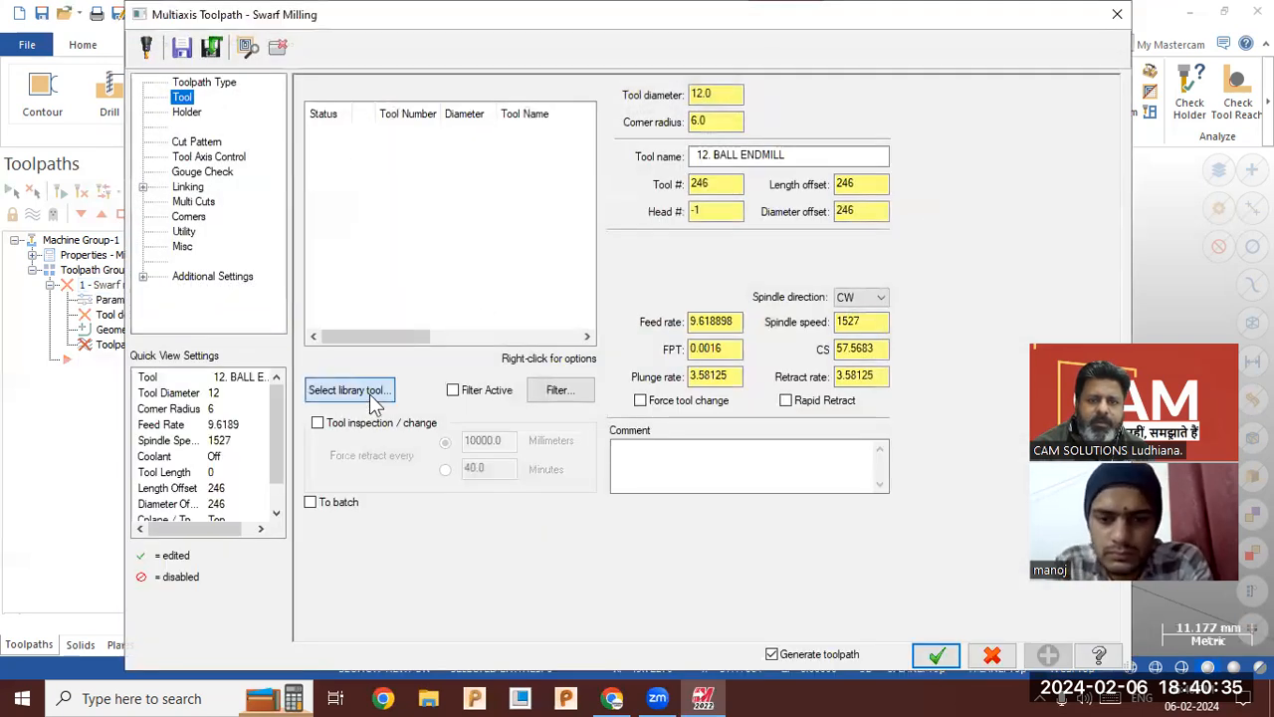
left_click(371, 395)
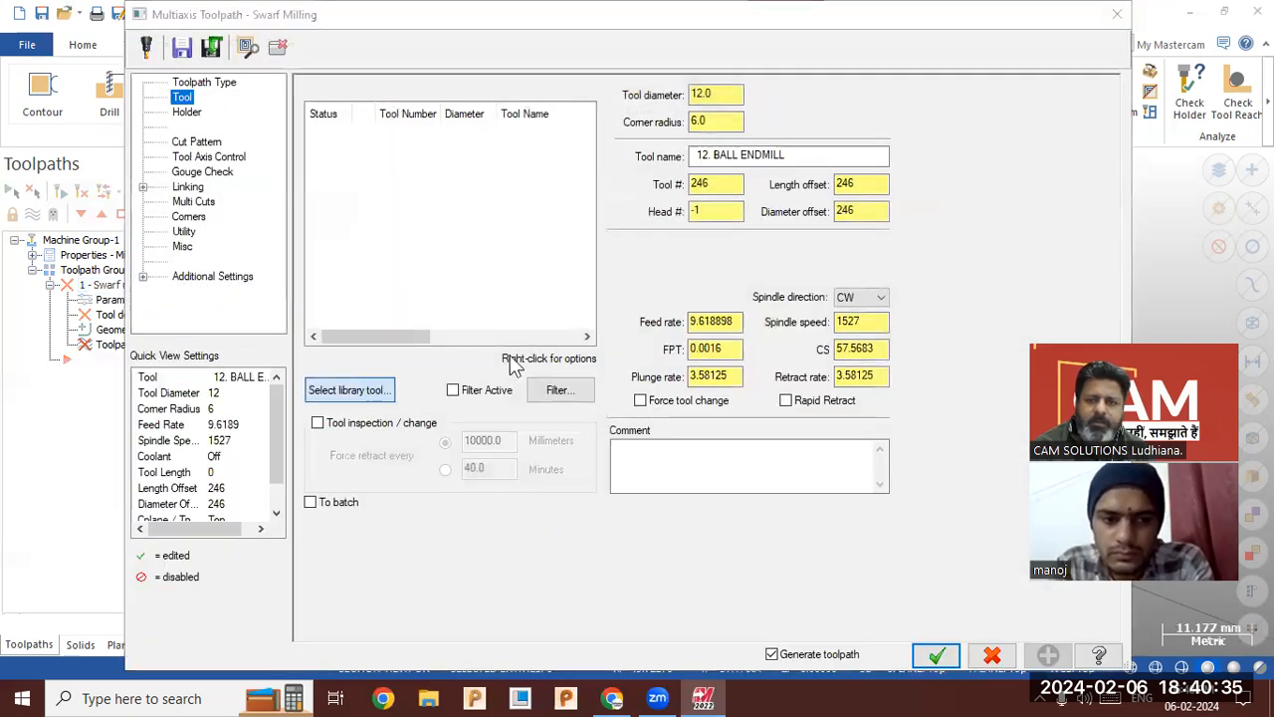
left_click(519, 303)
left_click(796, 554)
Select all the red faces around the part's contoured rim as the swarf geometries in the cut pattern.
left_click(198, 143)
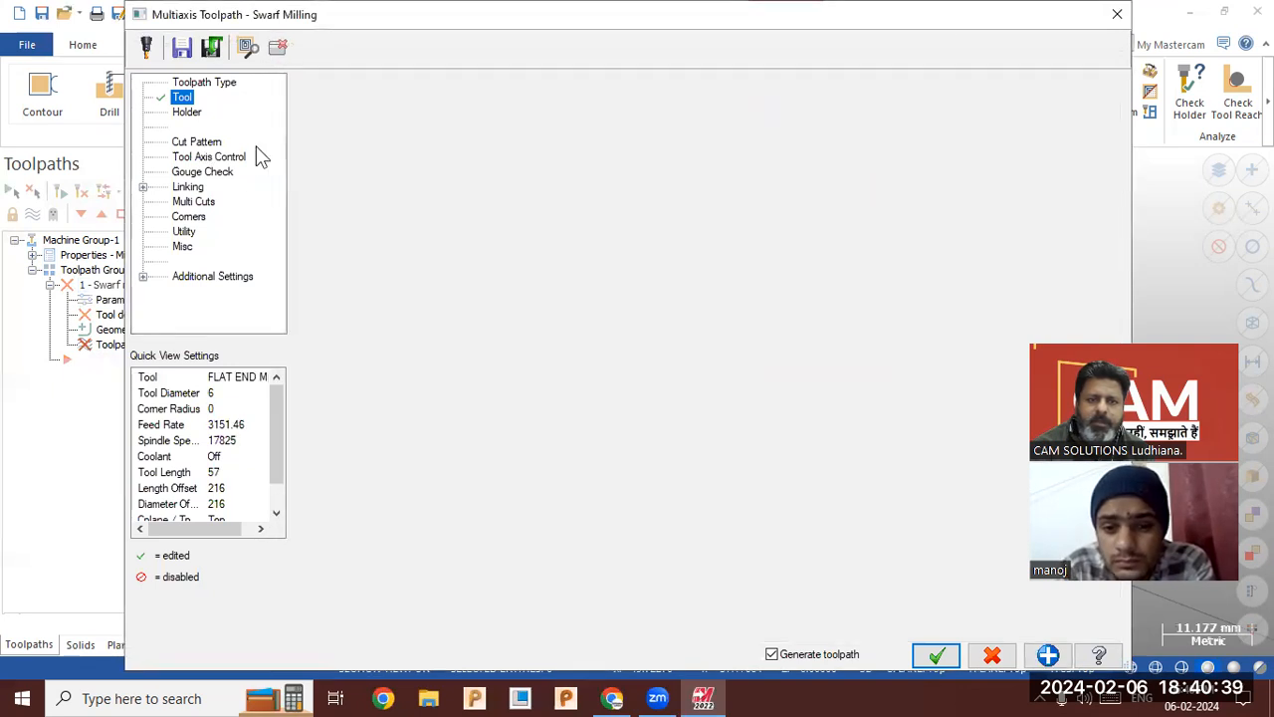
left_click(608, 107)
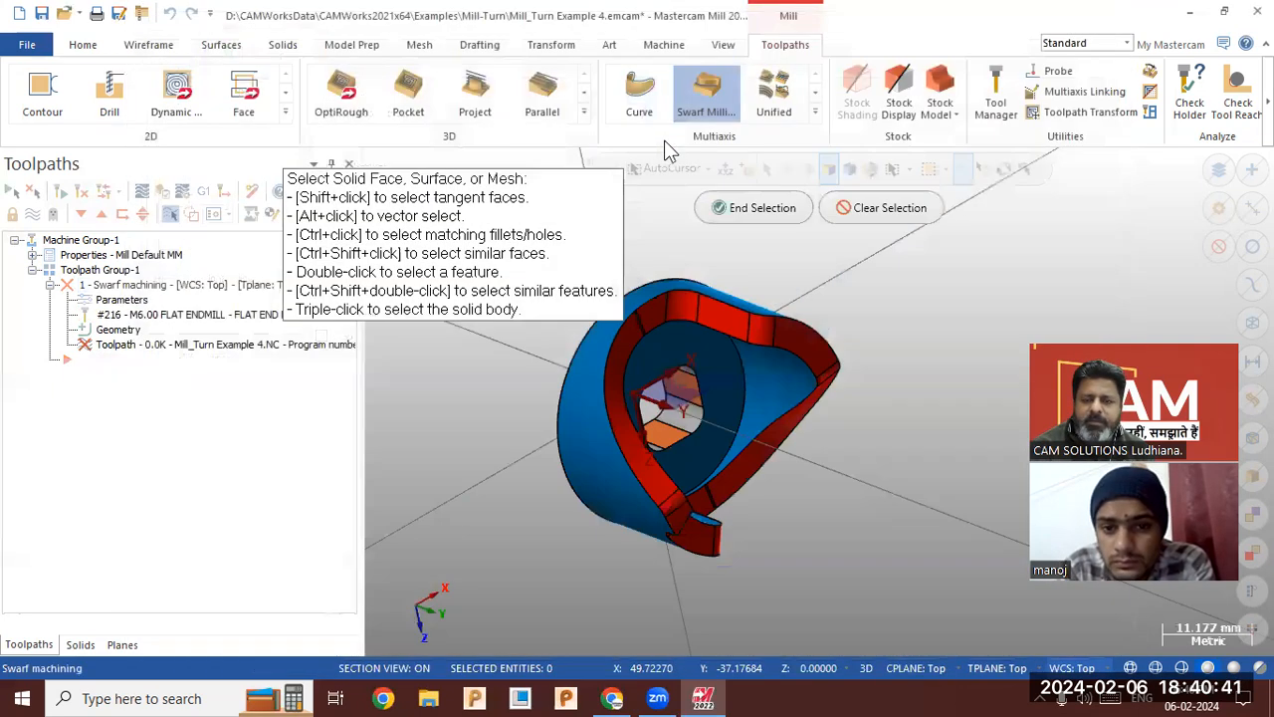
left_click(759, 345)
left_click(754, 208)
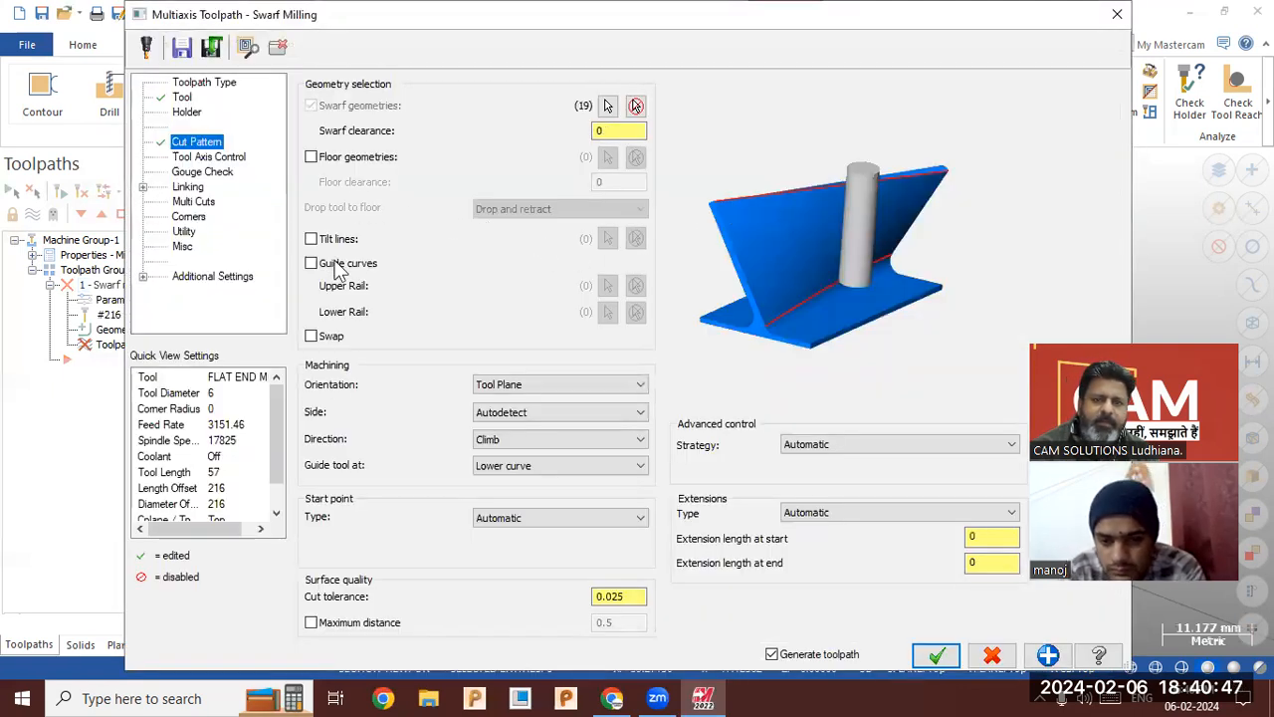
Enable guide curves, chaining the red rim's outer edge as the upper rail and its inner edge as the lower rail.
left_click(312, 262)
left_click(607, 285)
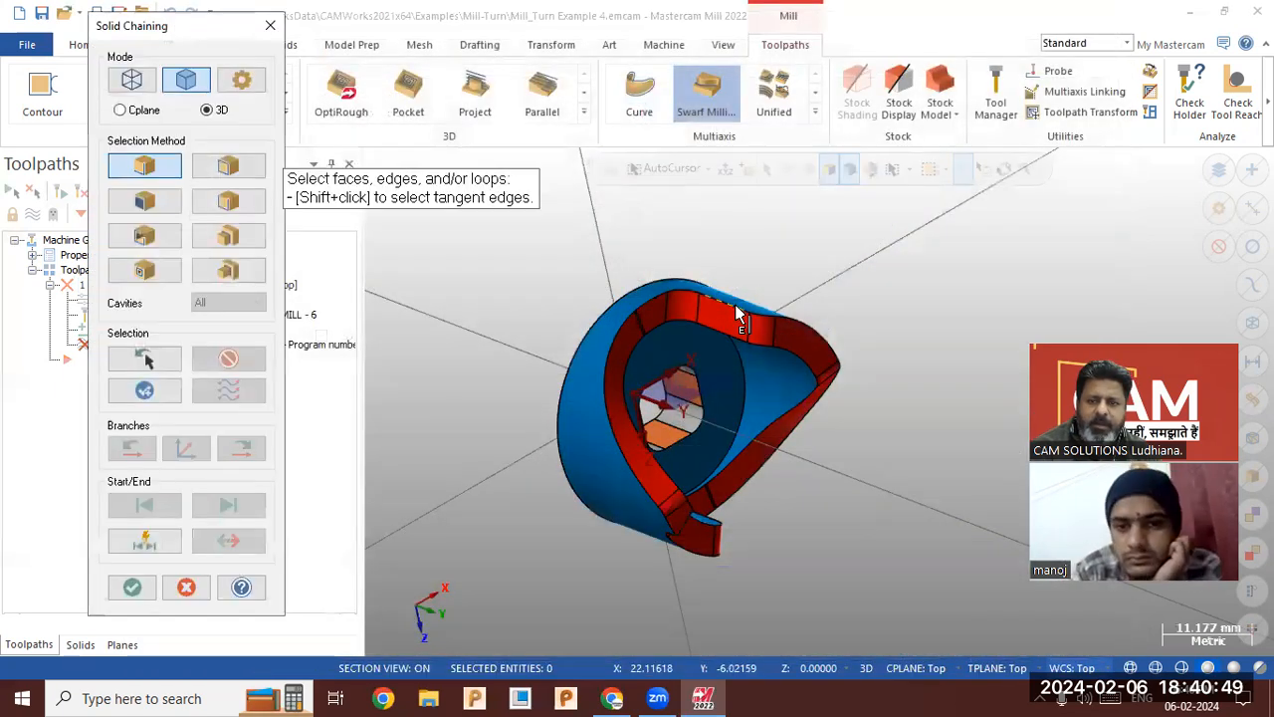
left_click(133, 588)
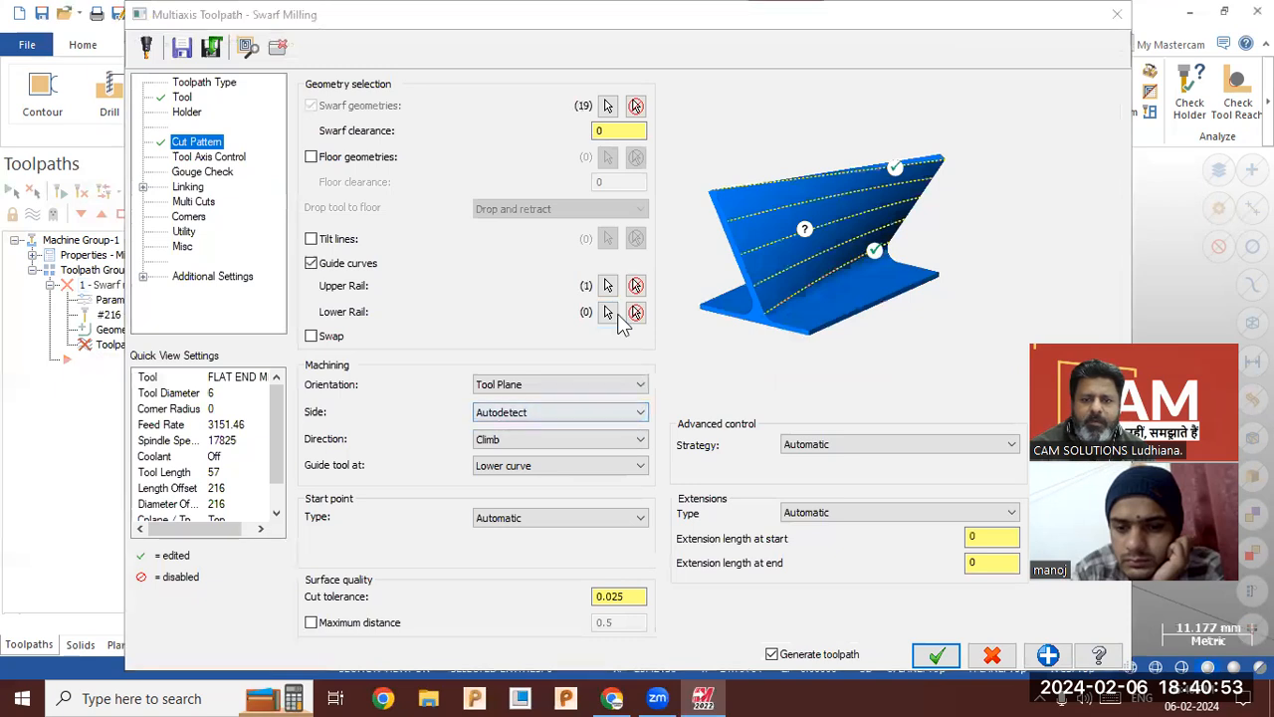
left_click(614, 312)
left_click(727, 336)
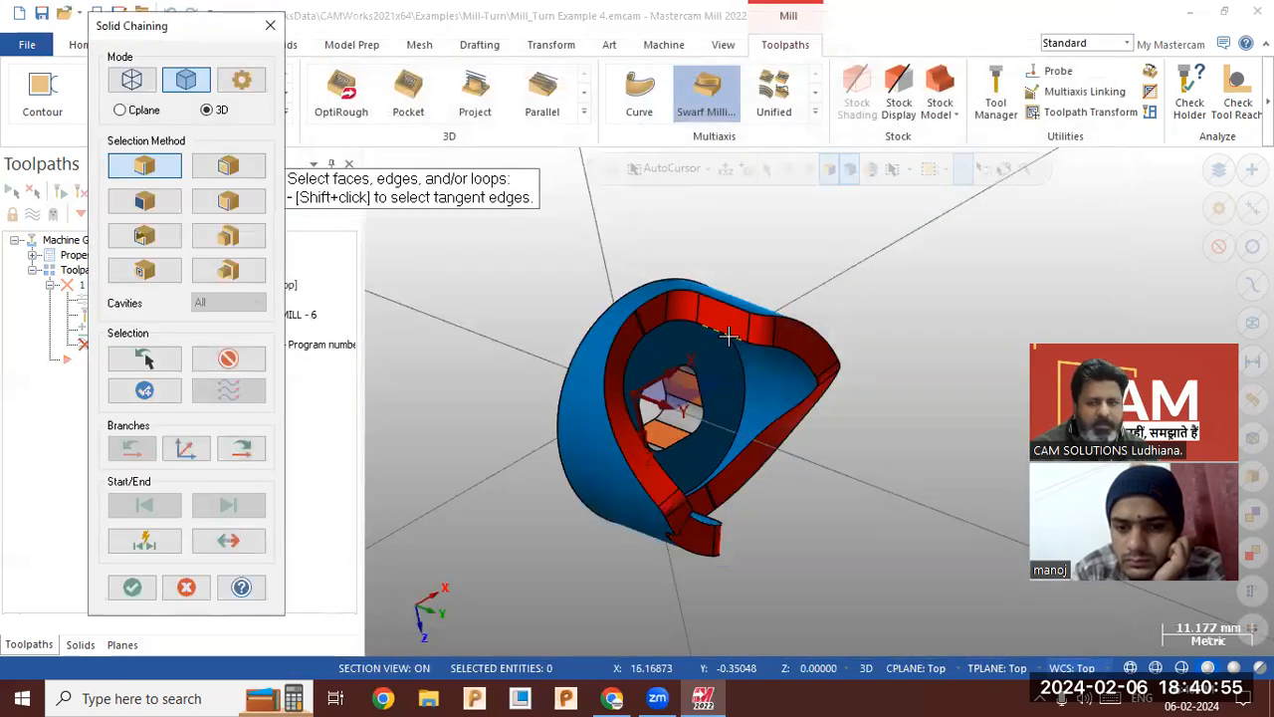
left_click(132, 589)
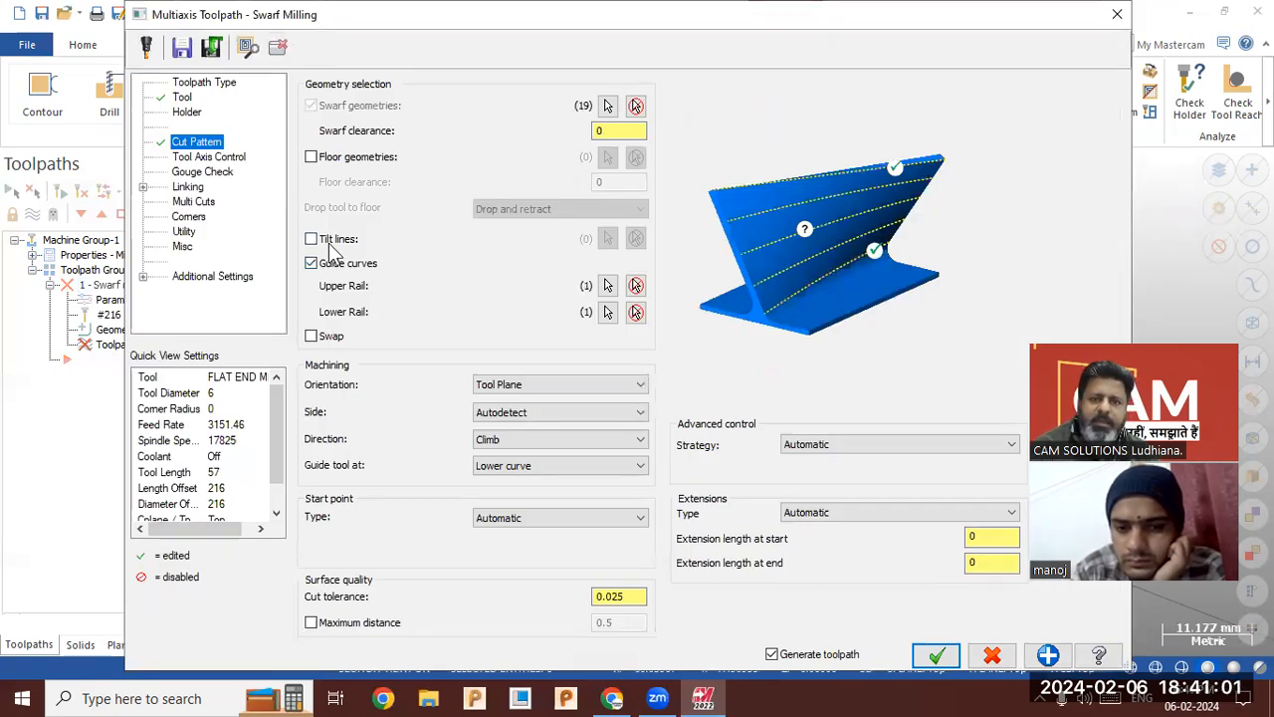
Set the tool axis control to 4 axis output with the Y-axis as the rotary axis.
left_click(207, 161)
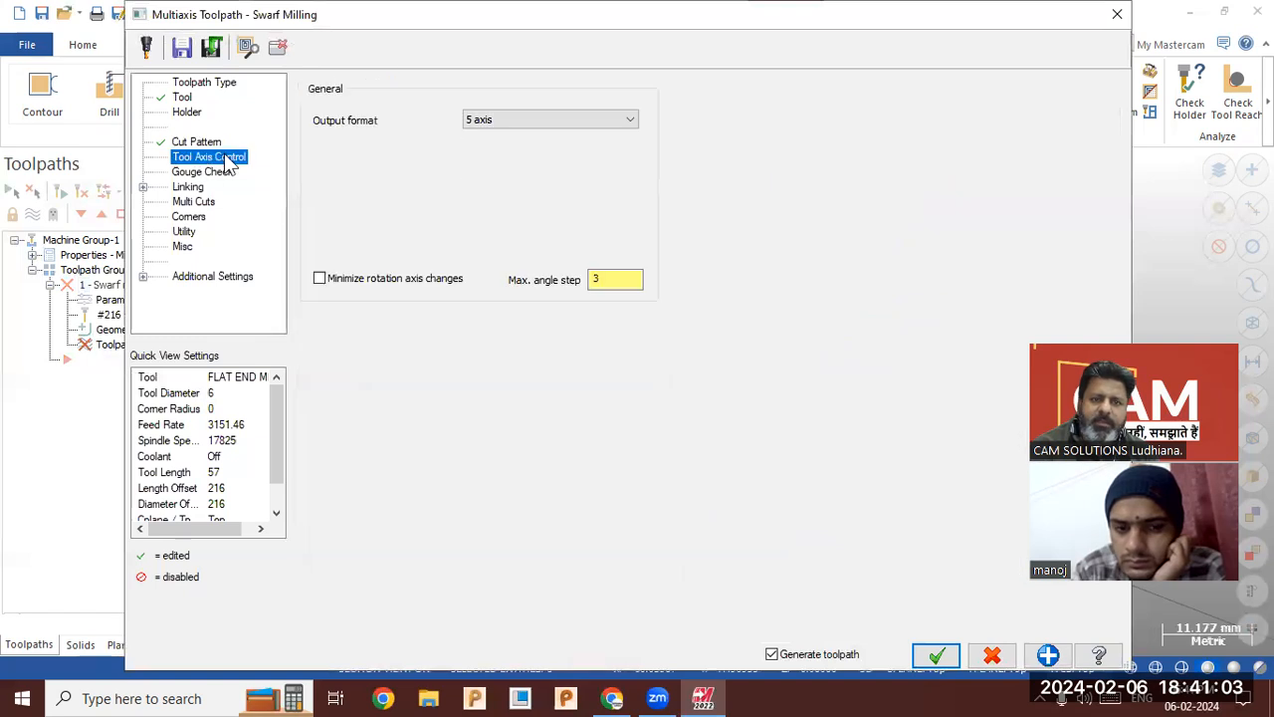
left_click(517, 120)
left_click(503, 143)
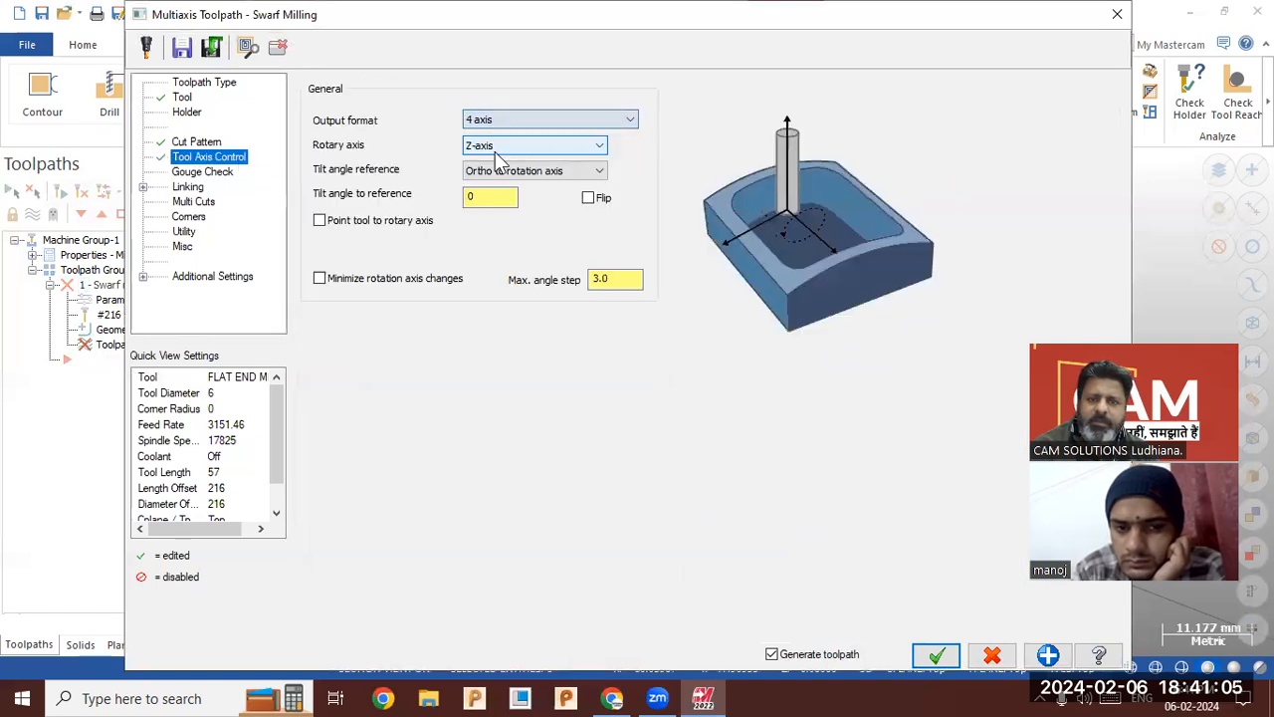
left_click(488, 149)
left_click(493, 188)
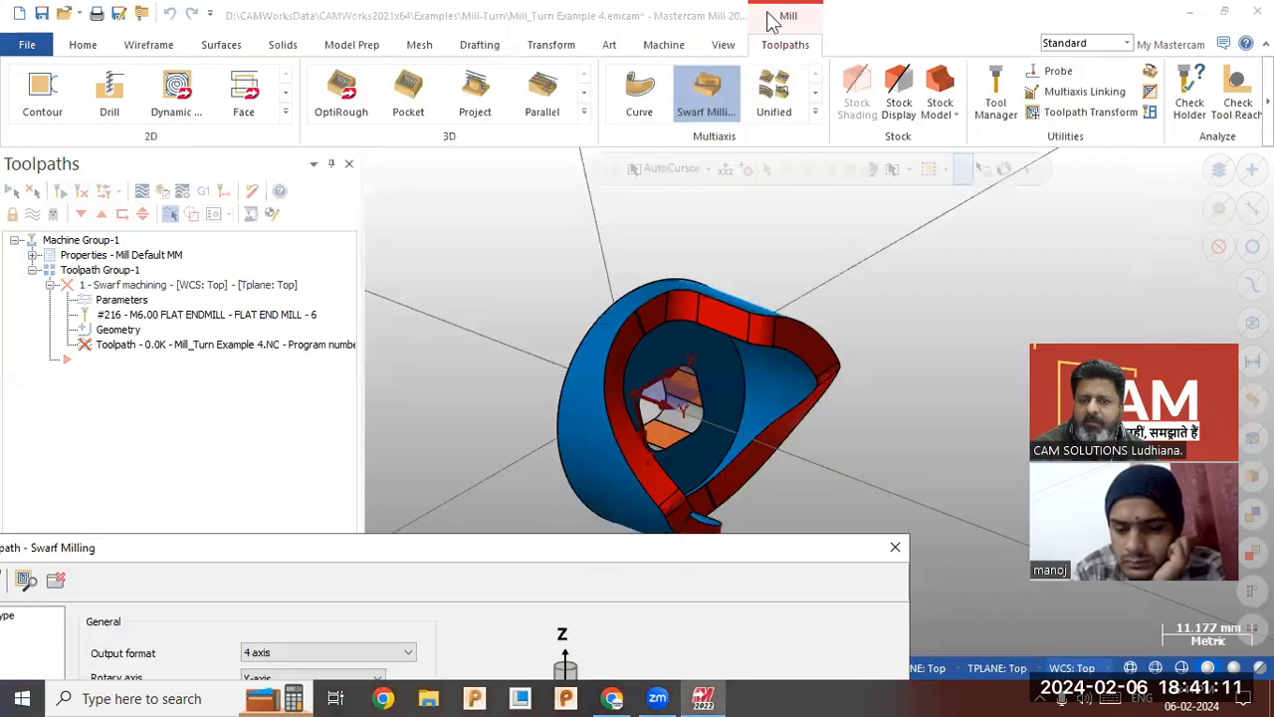
left_click_drag(590, 547, 767, 13)
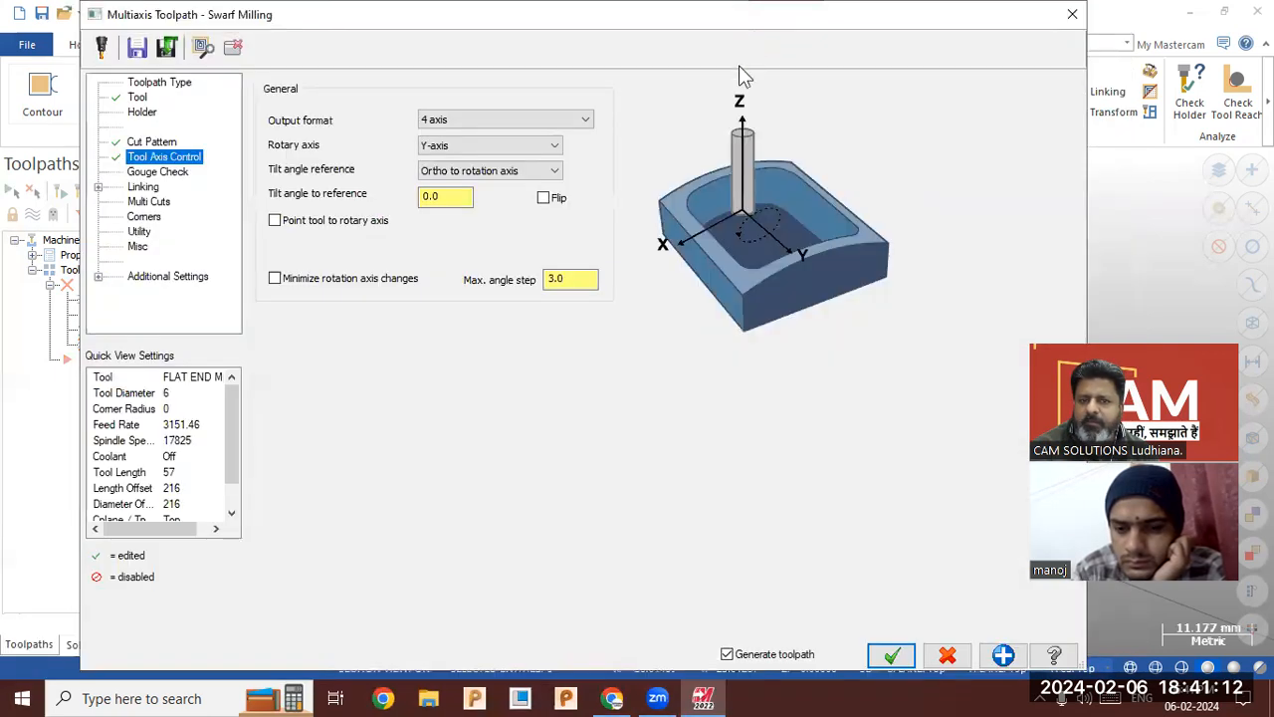
Set the linking clearance area to a cylinder along the Y-axis with a user-defined radius of 50, and generate the toolpath.
left_click(156, 174)
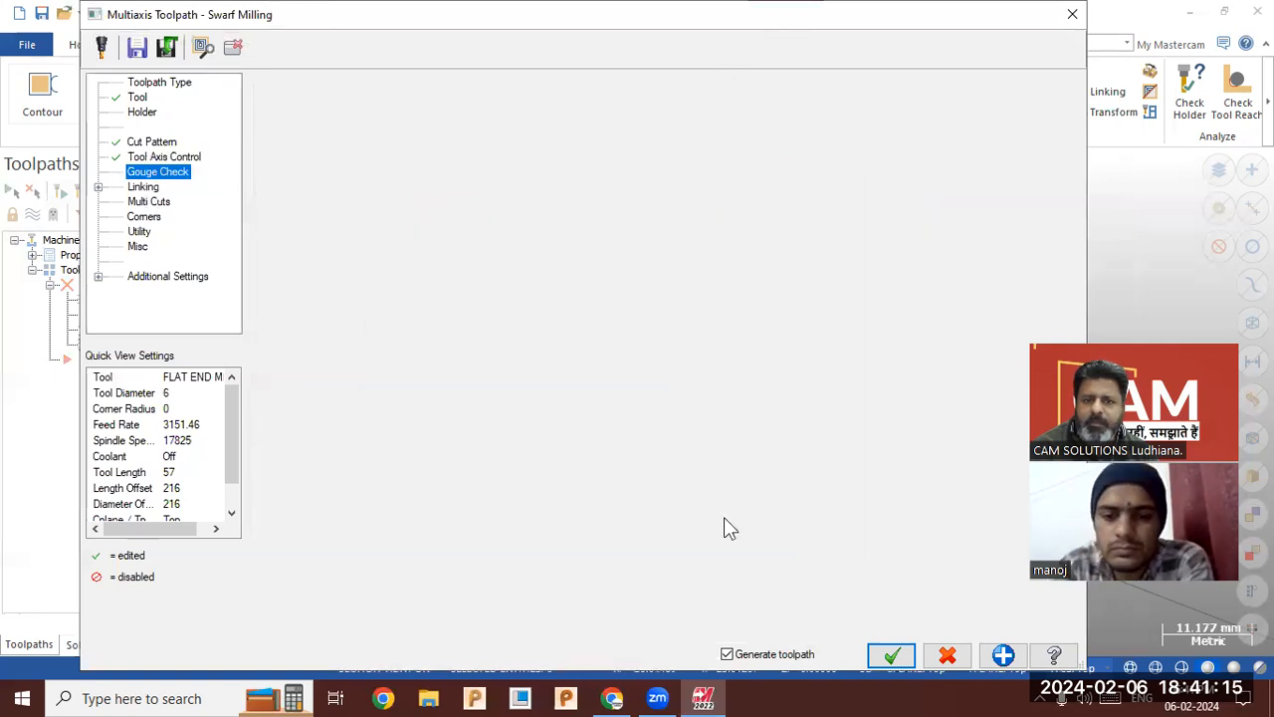
key("Down")
left_click(476, 296)
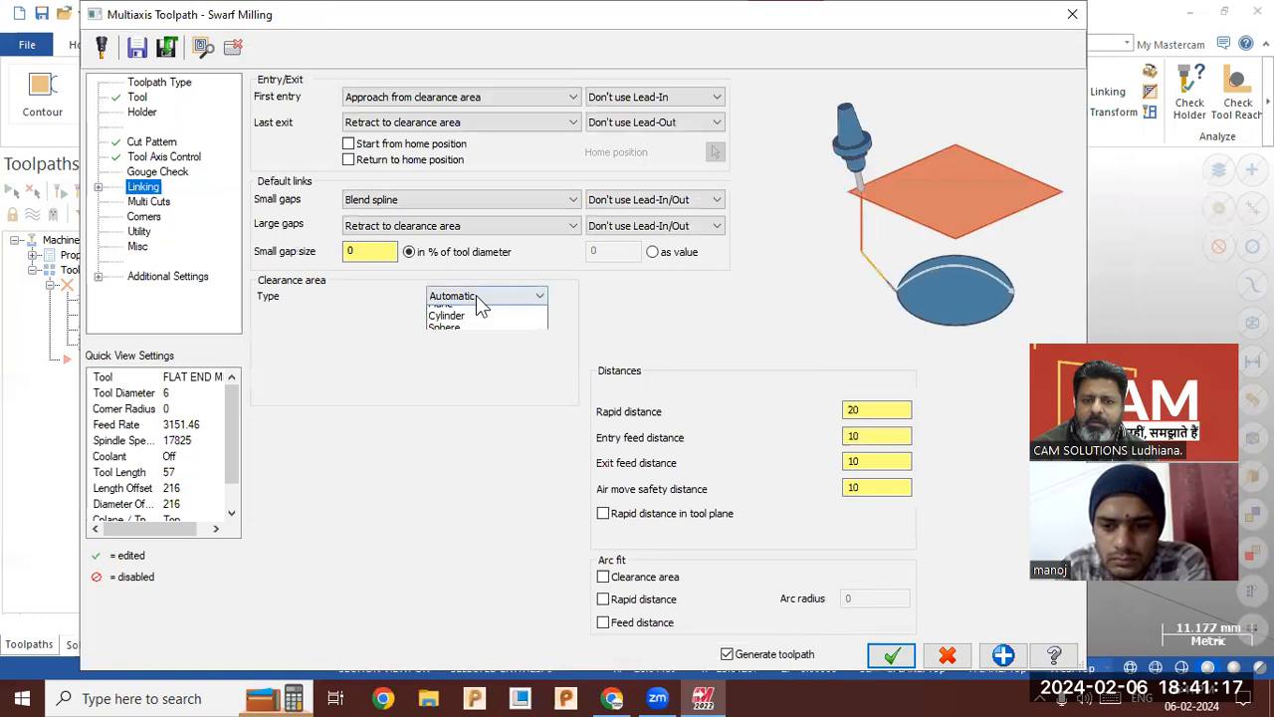
left_click(478, 337)
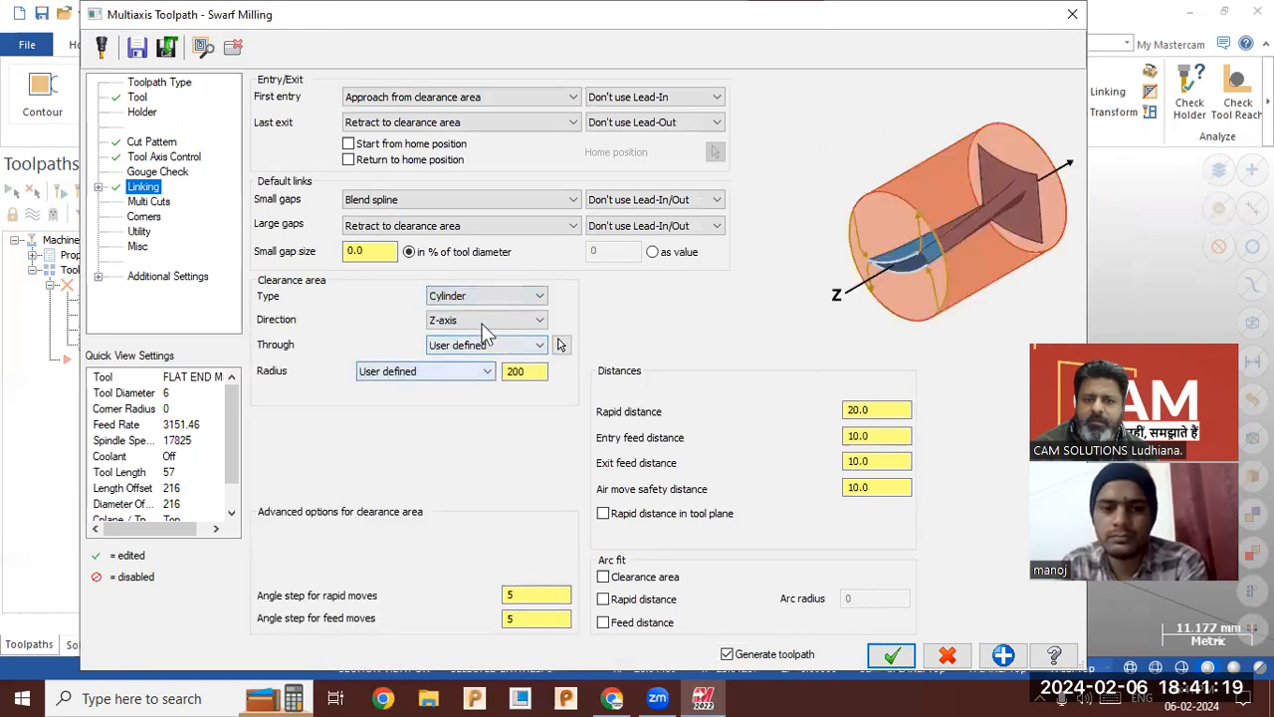
left_click(482, 323)
left_click(474, 375)
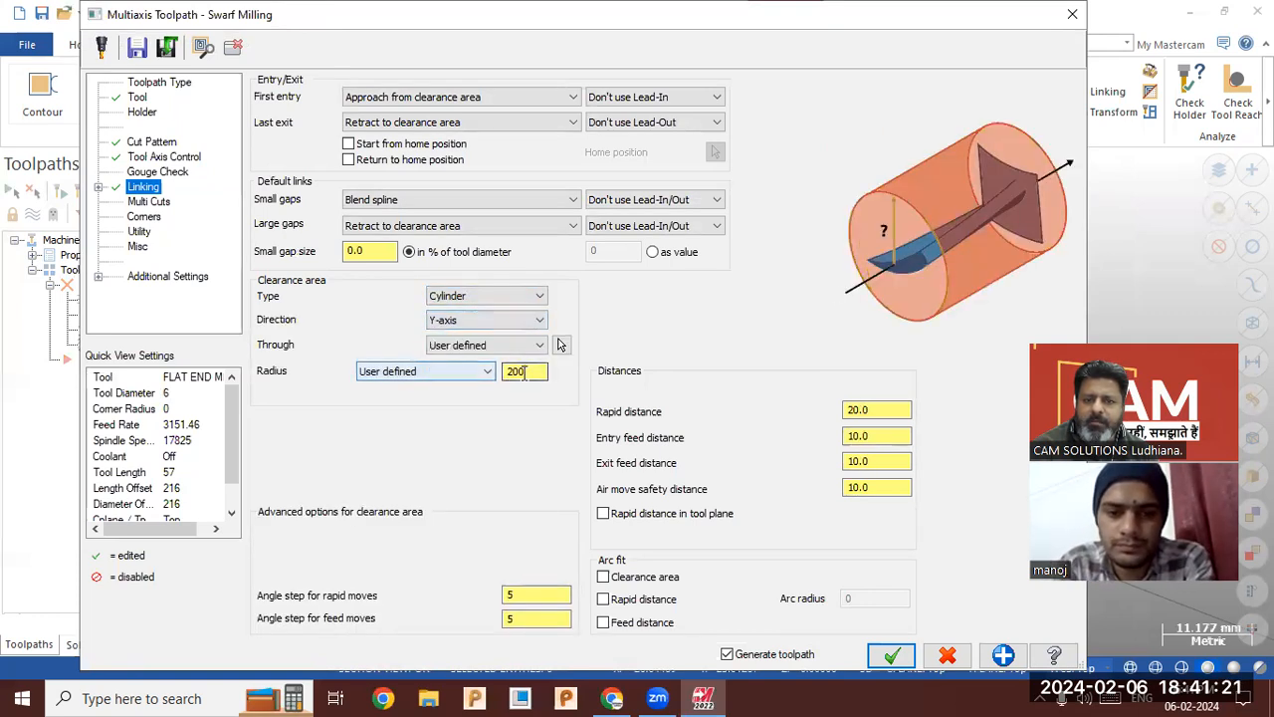
double_click(517, 371)
type("50")
left_click(559, 344)
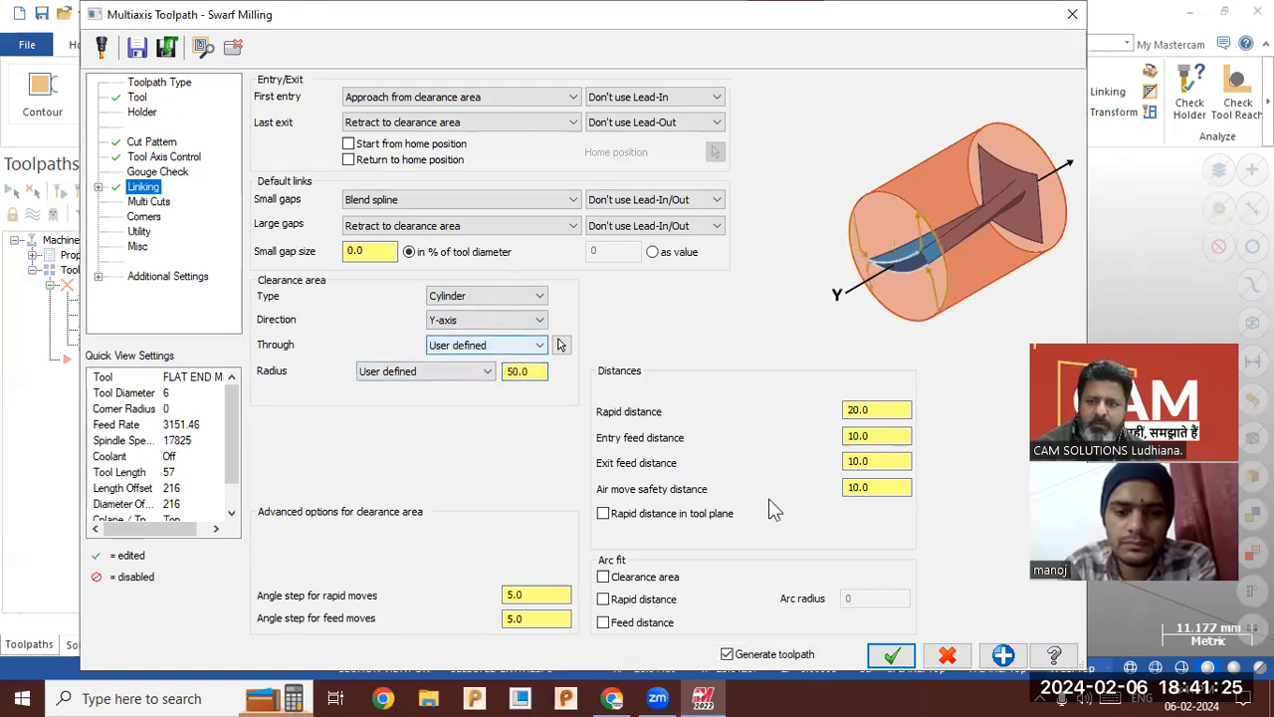
left_click(891, 656)
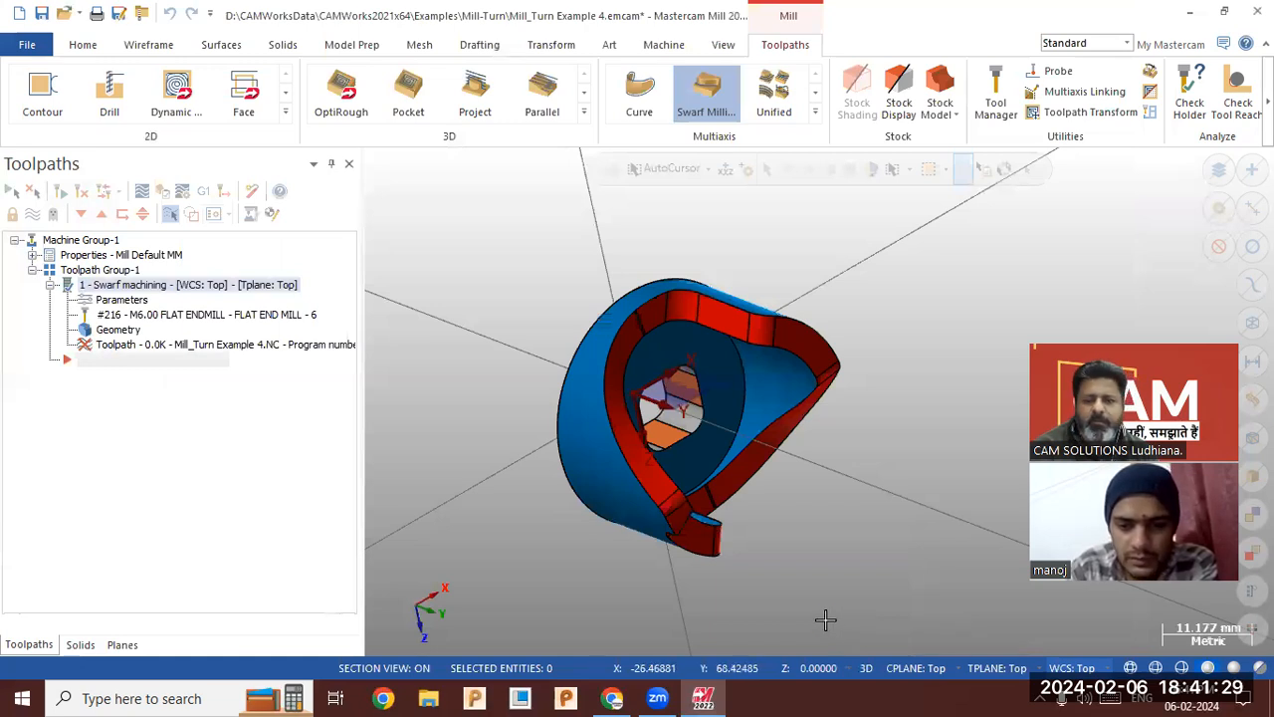
Backplot the swarf toolpath around the contoured rim and watch the tool's approach to the part.
scroll(753, 532, "down", 2)
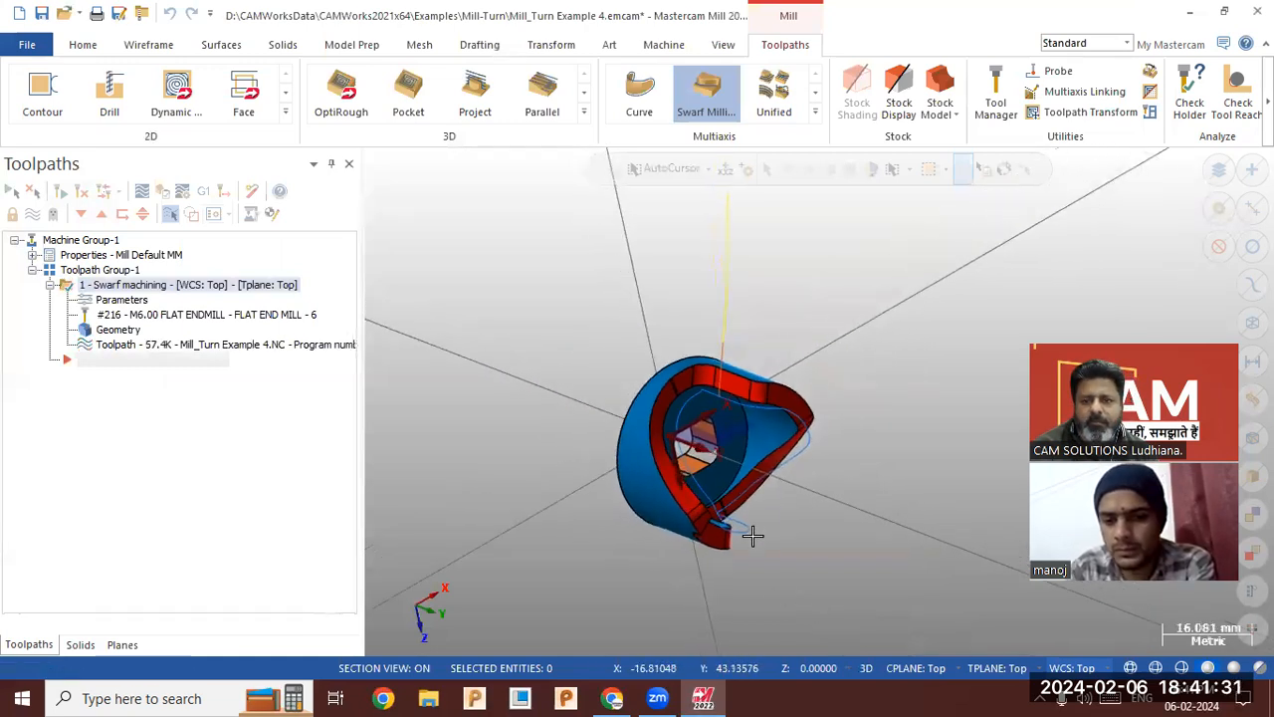
scroll(721, 478, "up", 1)
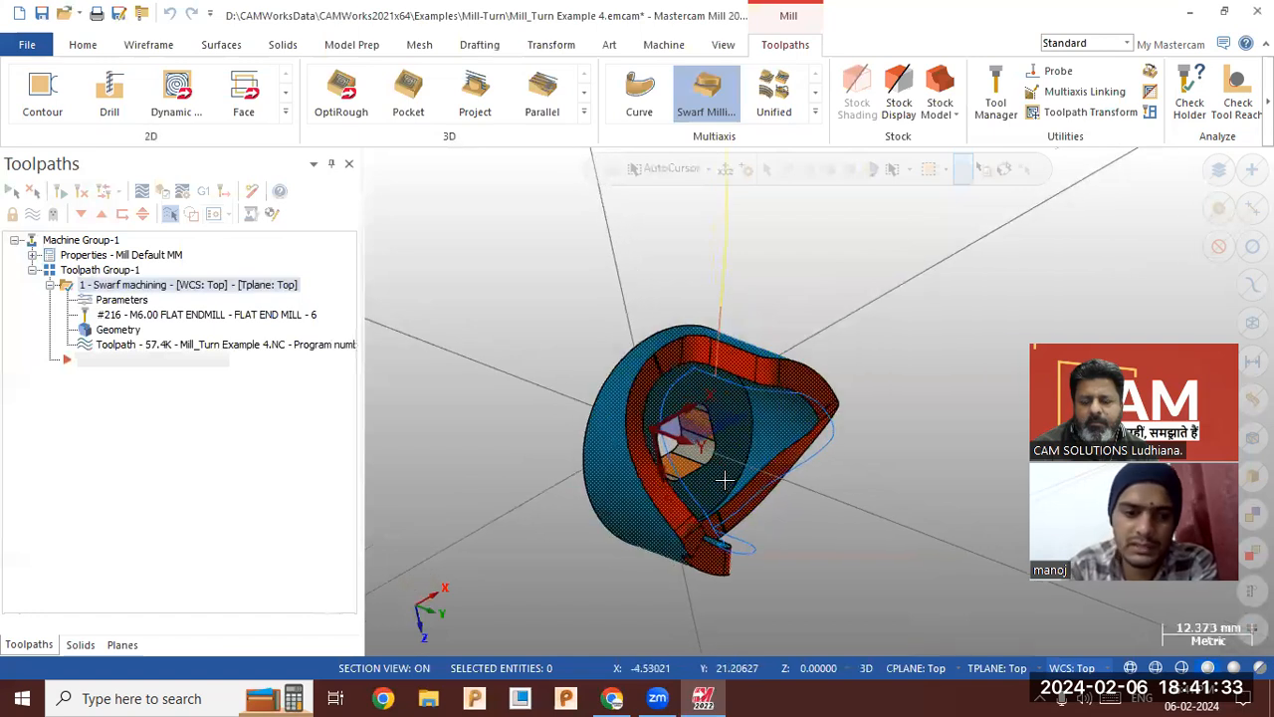
scroll(747, 498, "up", 1)
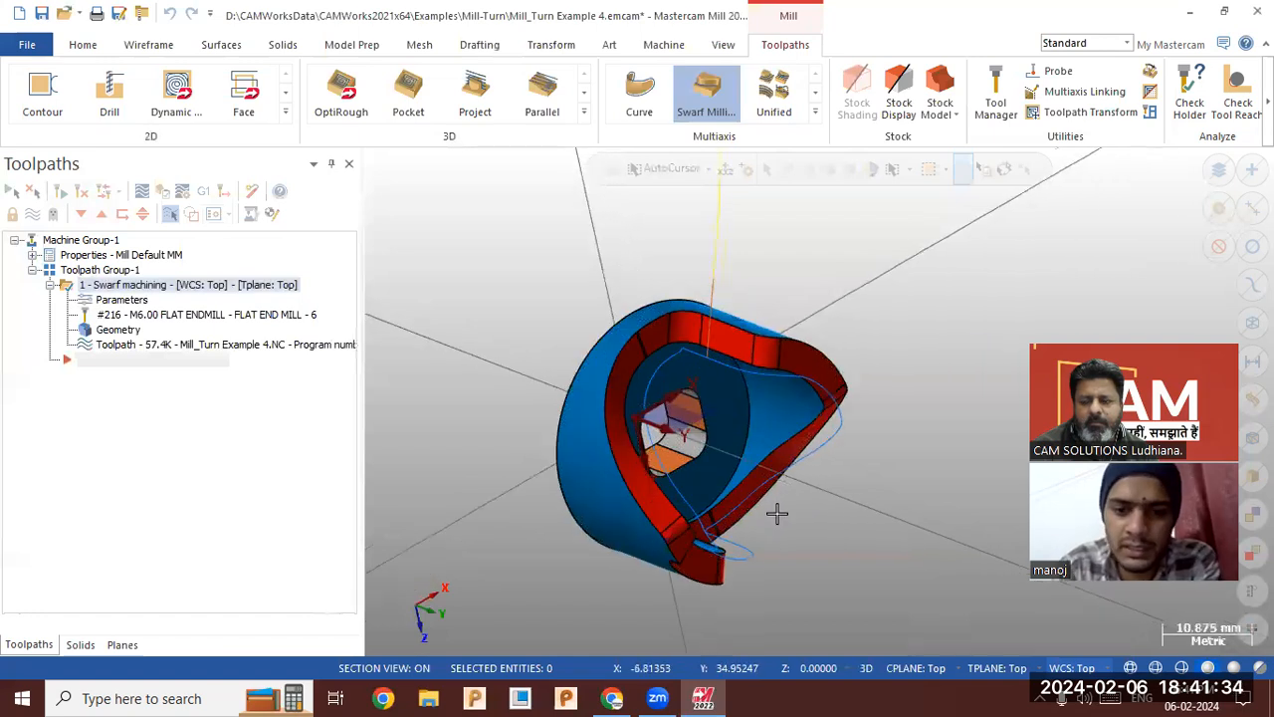
left_click(211, 348)
scroll(463, 423, "down", 2)
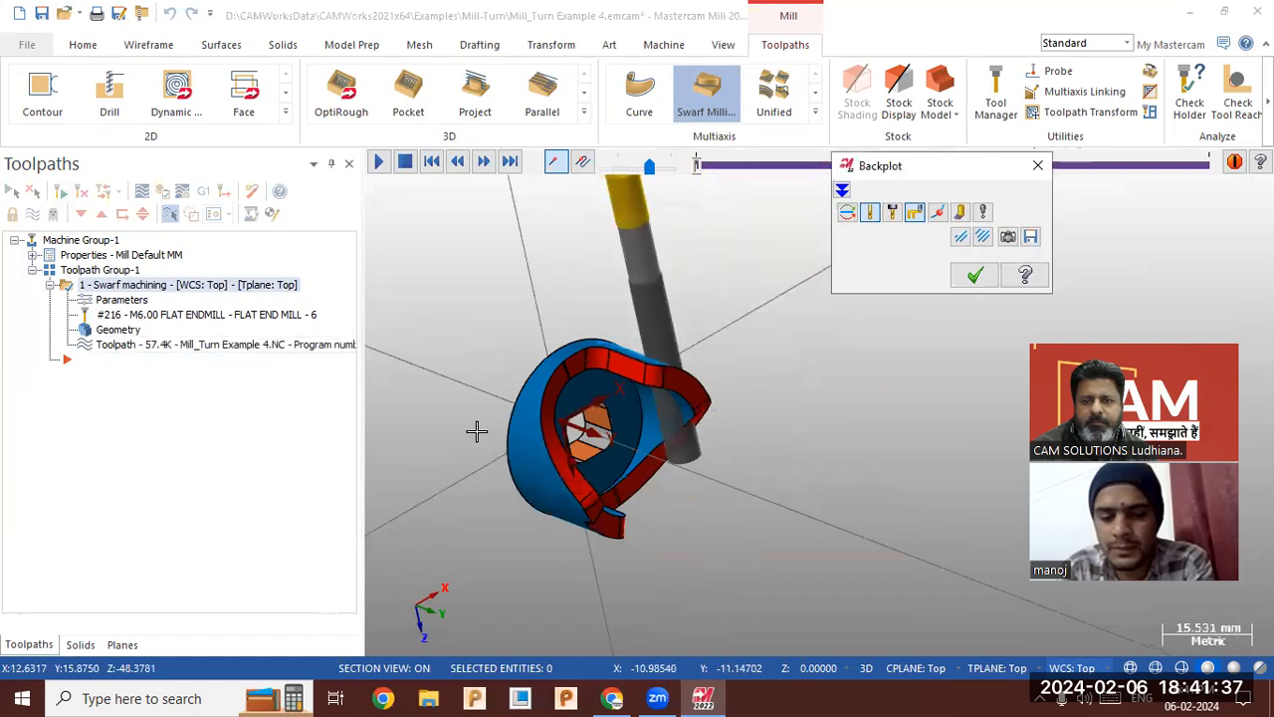
left_click(378, 162)
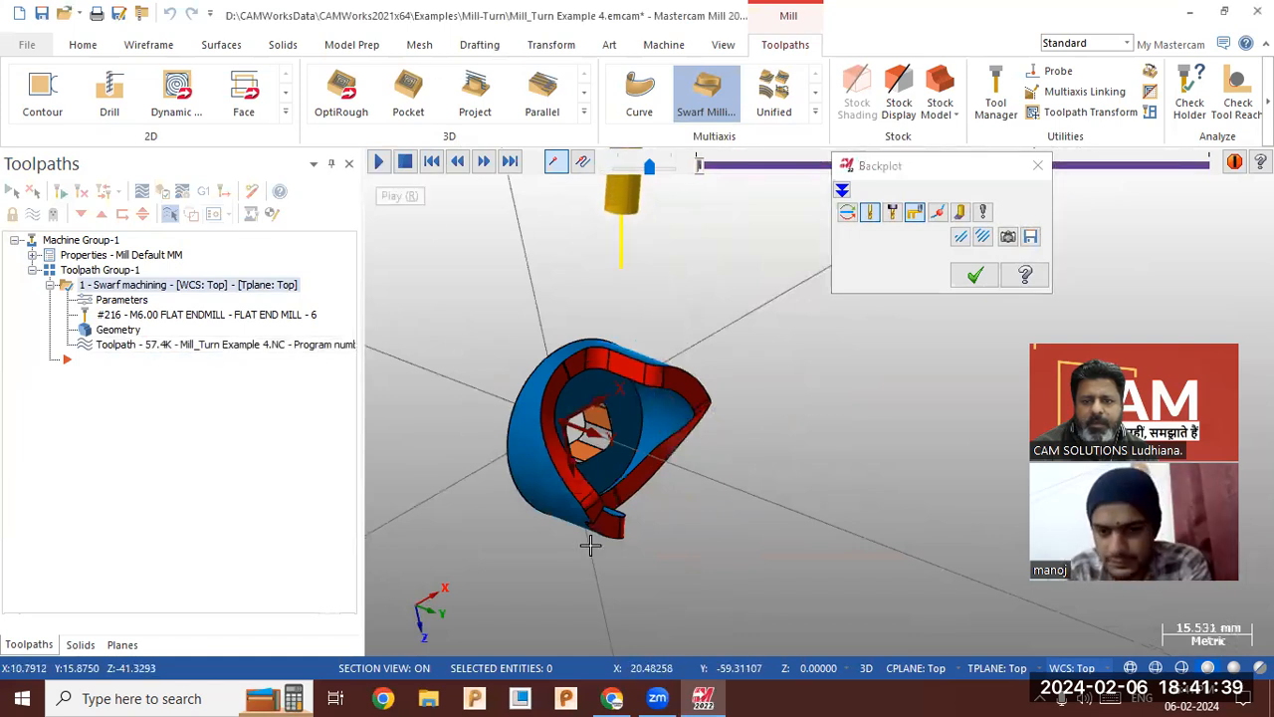
scroll(697, 637, "up", 2)
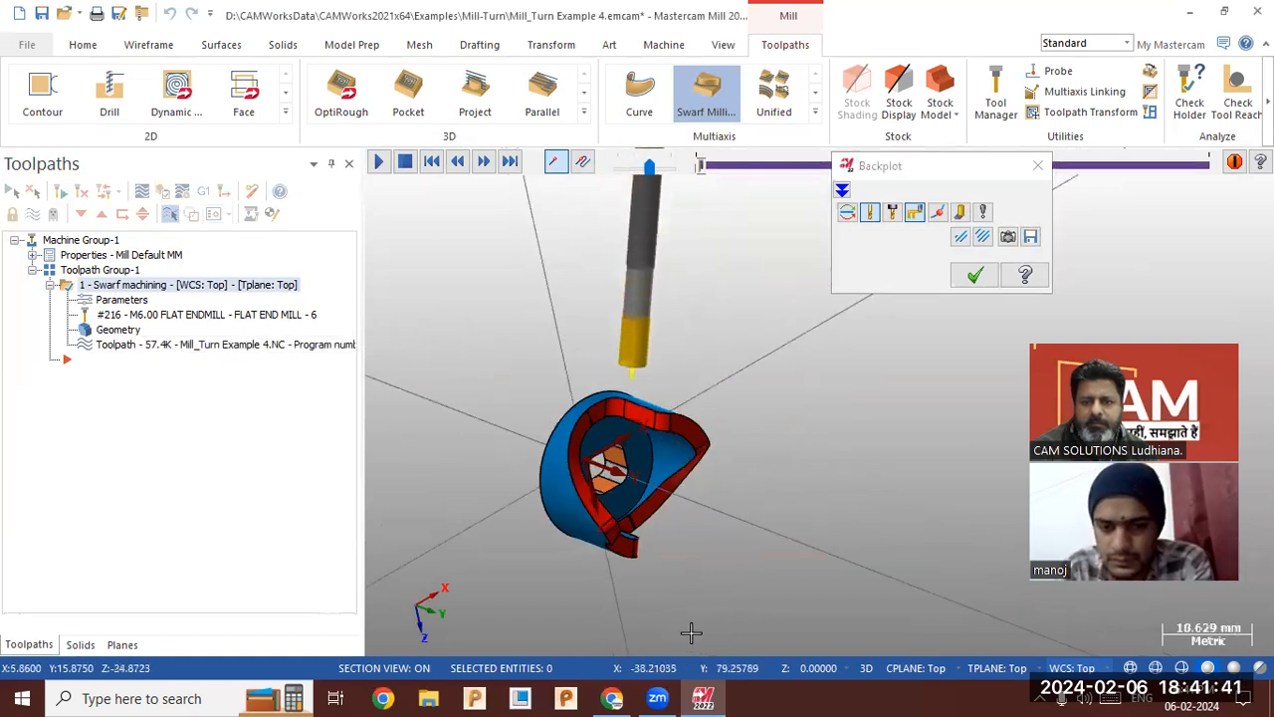
Review and accept the backplot options, follow the simulation around to the part's rear, and end the backplot.
left_click(983, 213)
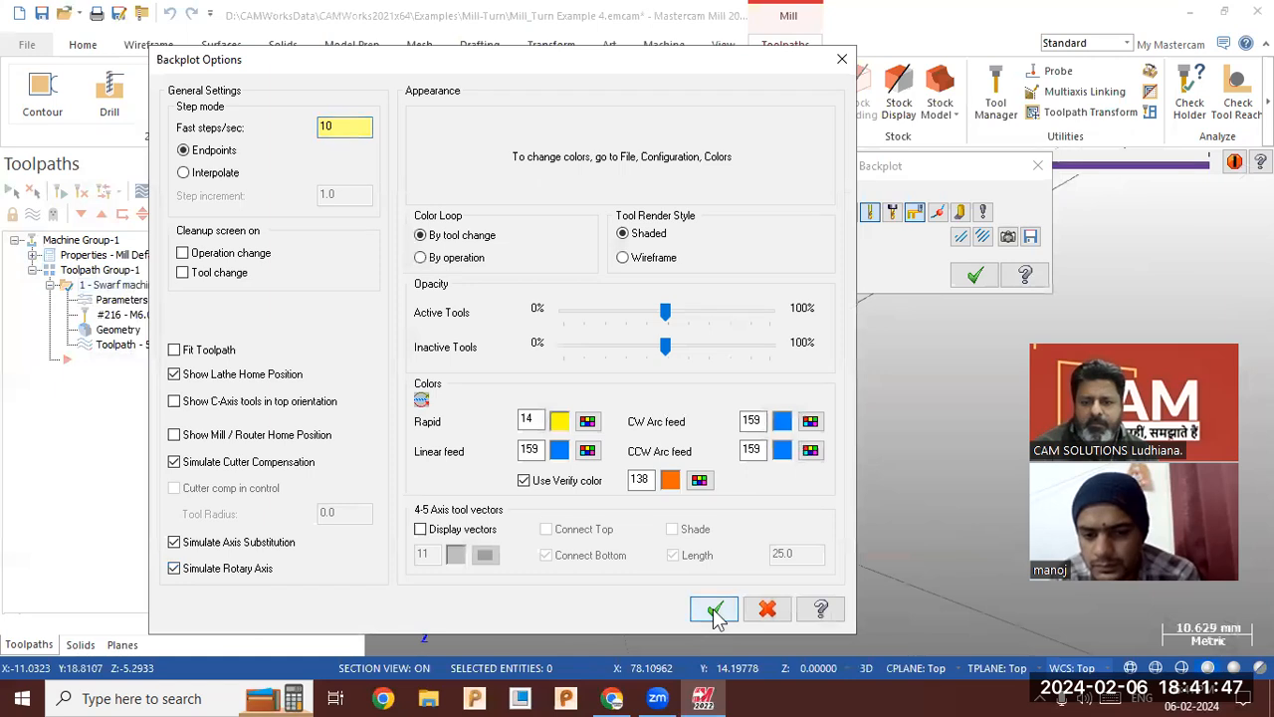
left_click(715, 608)
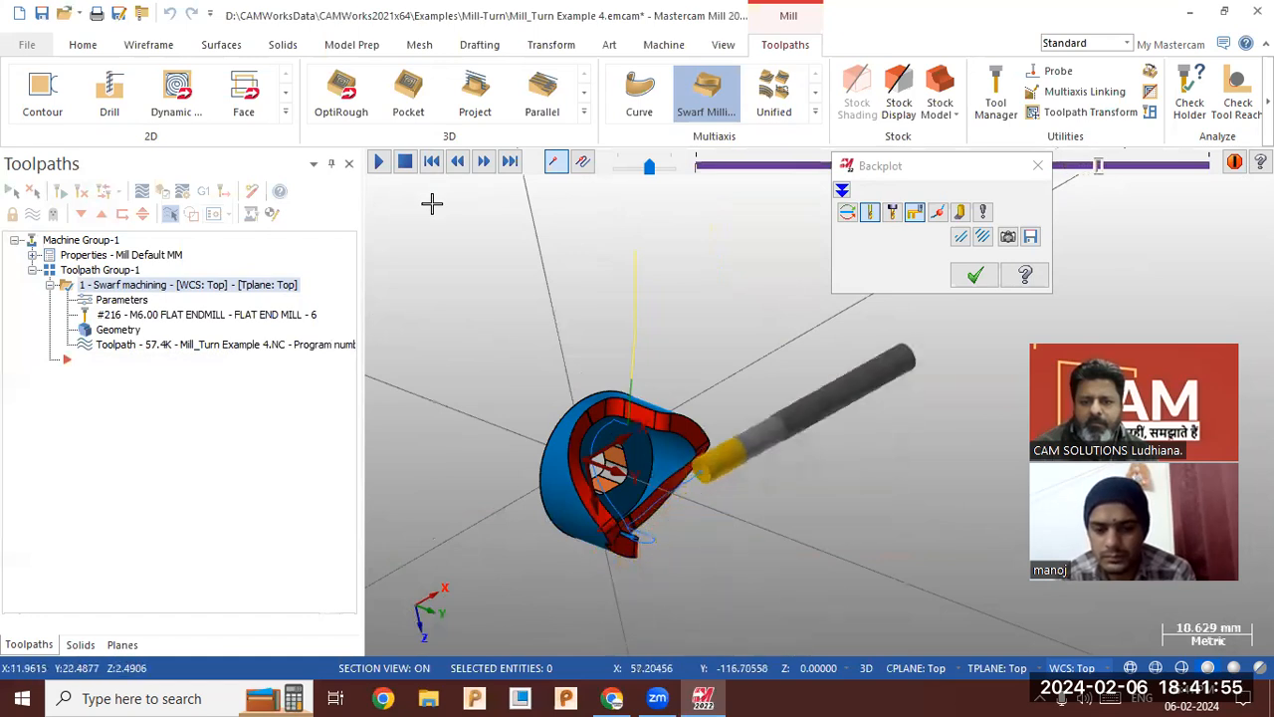
middle_click_drag(432, 202, 516, 204)
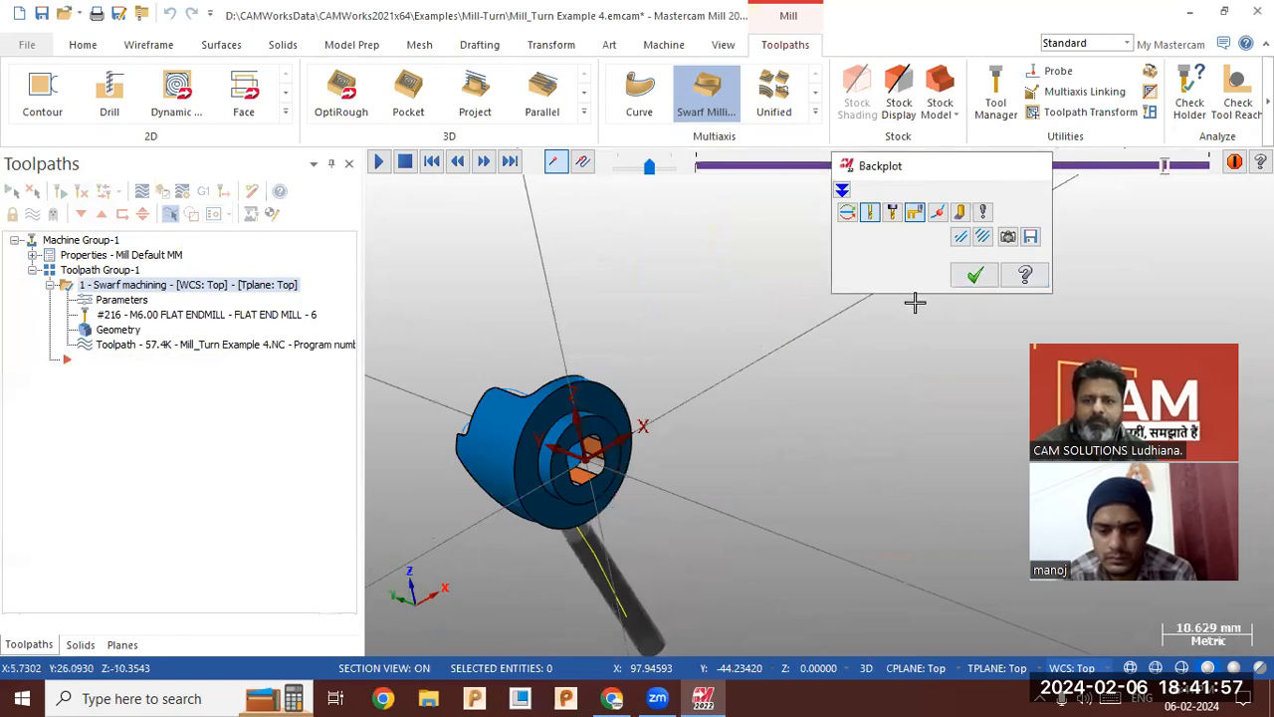
left_click(974, 276)
Reopen the rim's swarf milling parameters and set the multi cuts to 4 slices and 2 pattern layers.
middle_click_drag(808, 361, 598, 513)
scroll(598, 513, "up", 2)
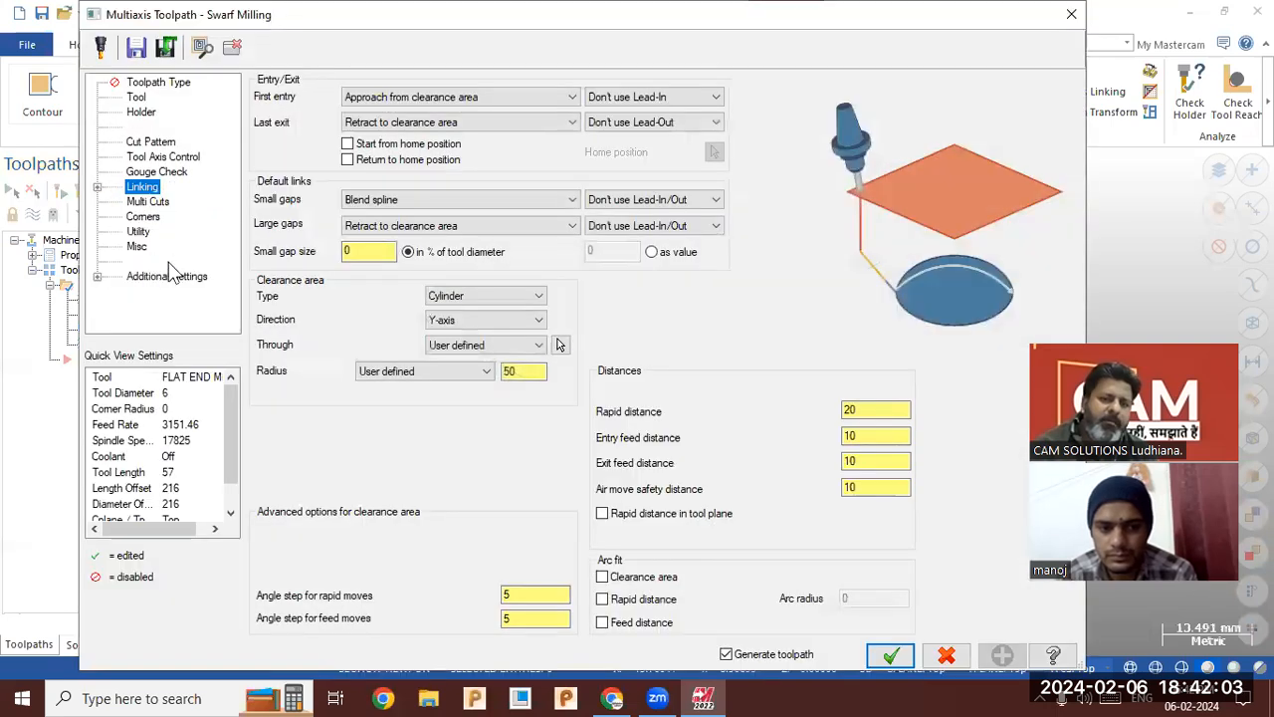
key("Down")
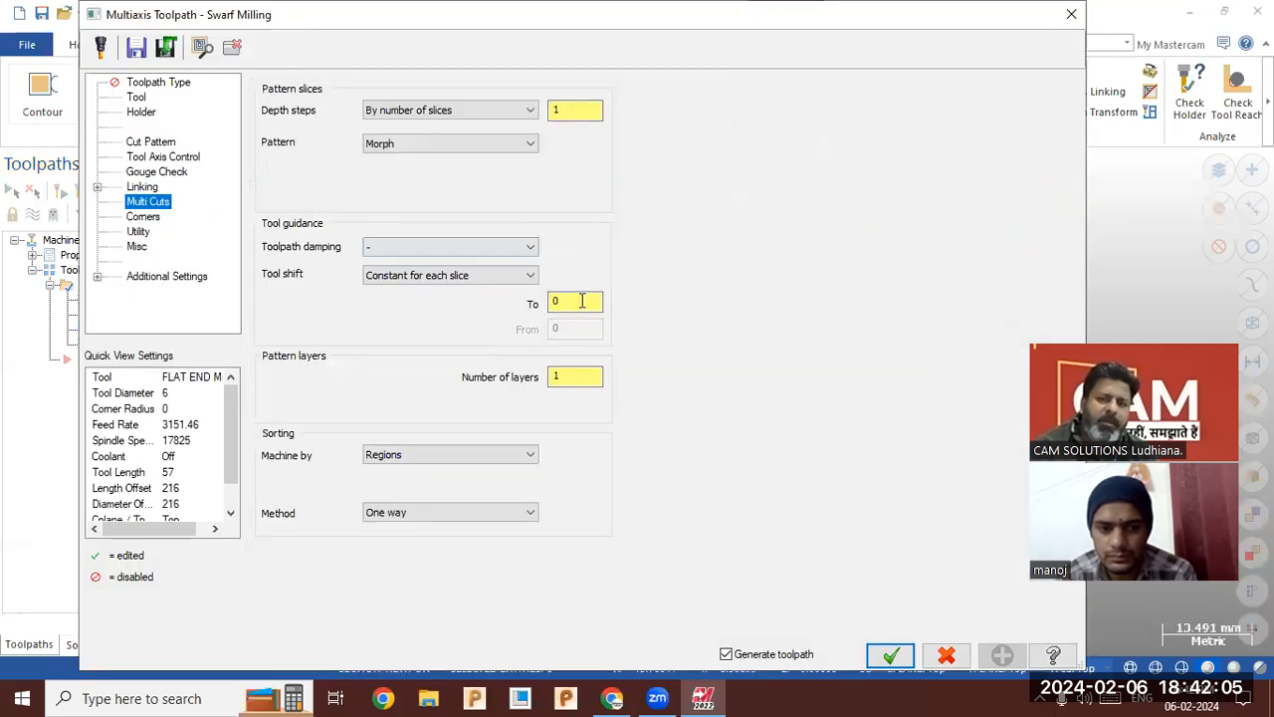
left_click_drag(568, 110, 465, 131)
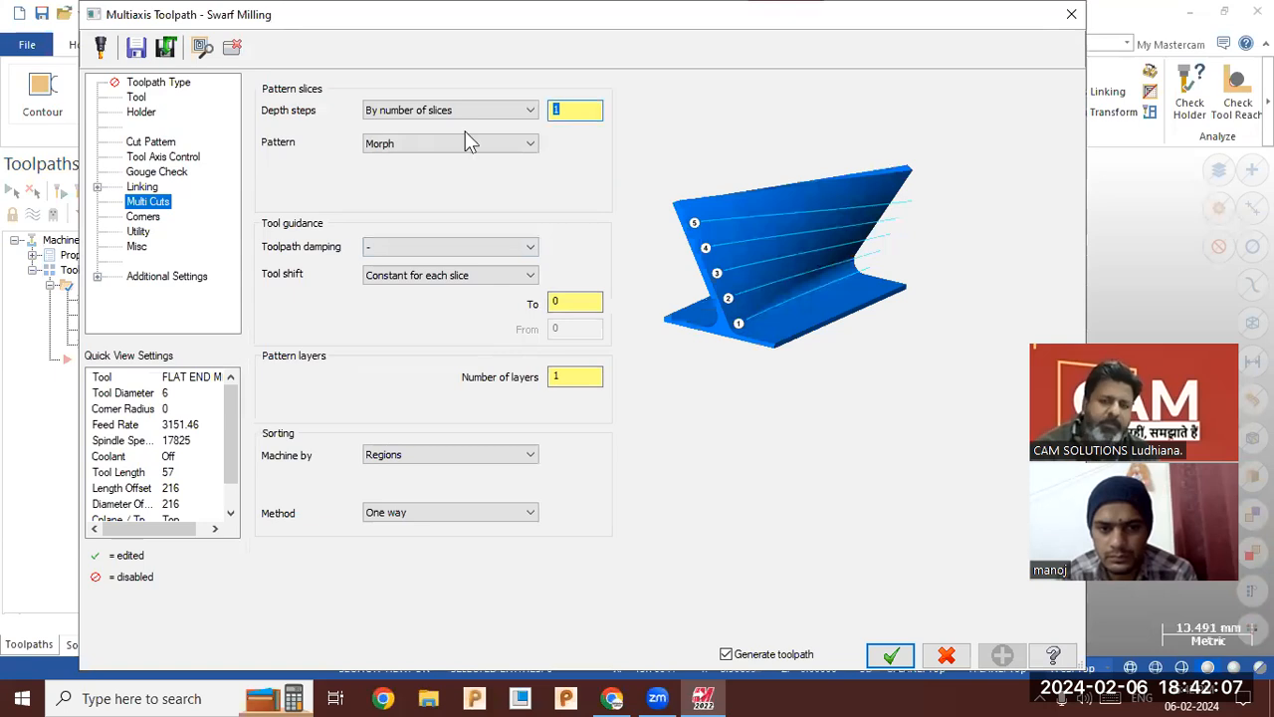
type("4")
left_click(575, 385)
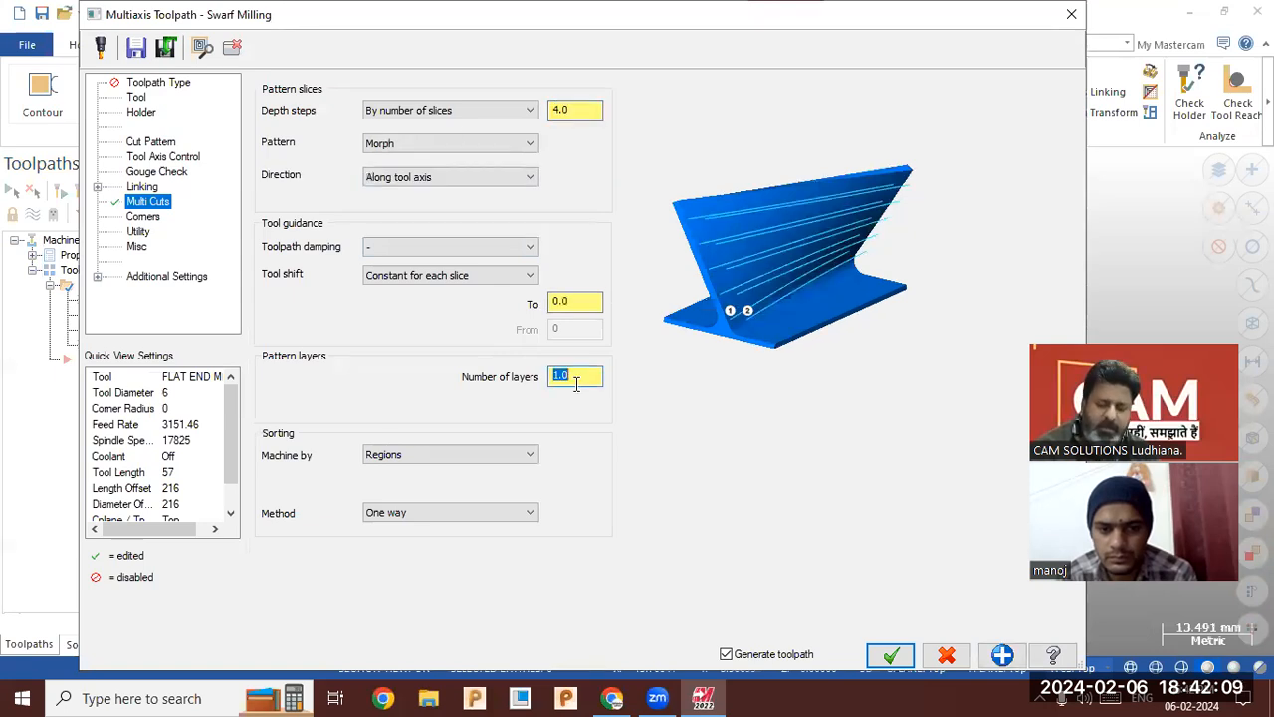
type("2")
key("Tab")
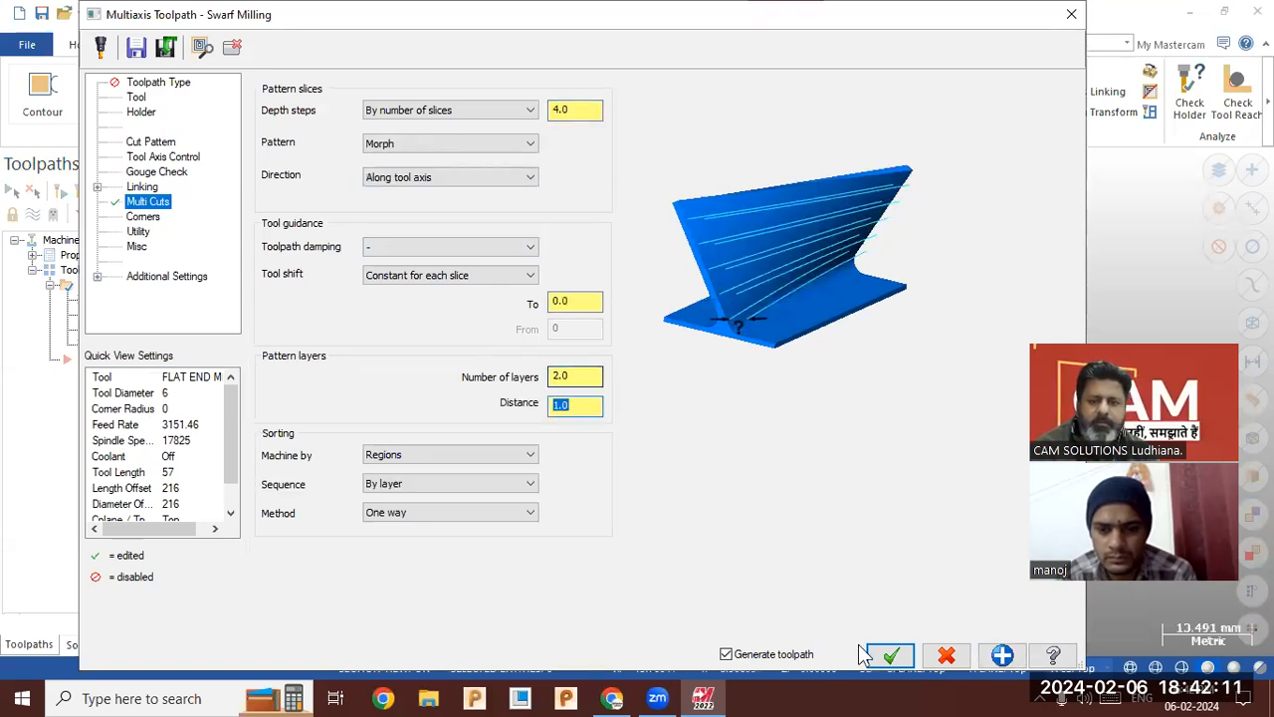
Change the multi-cut sorting method to Zig zag and regenerate the toolpath.
left_click(424, 518)
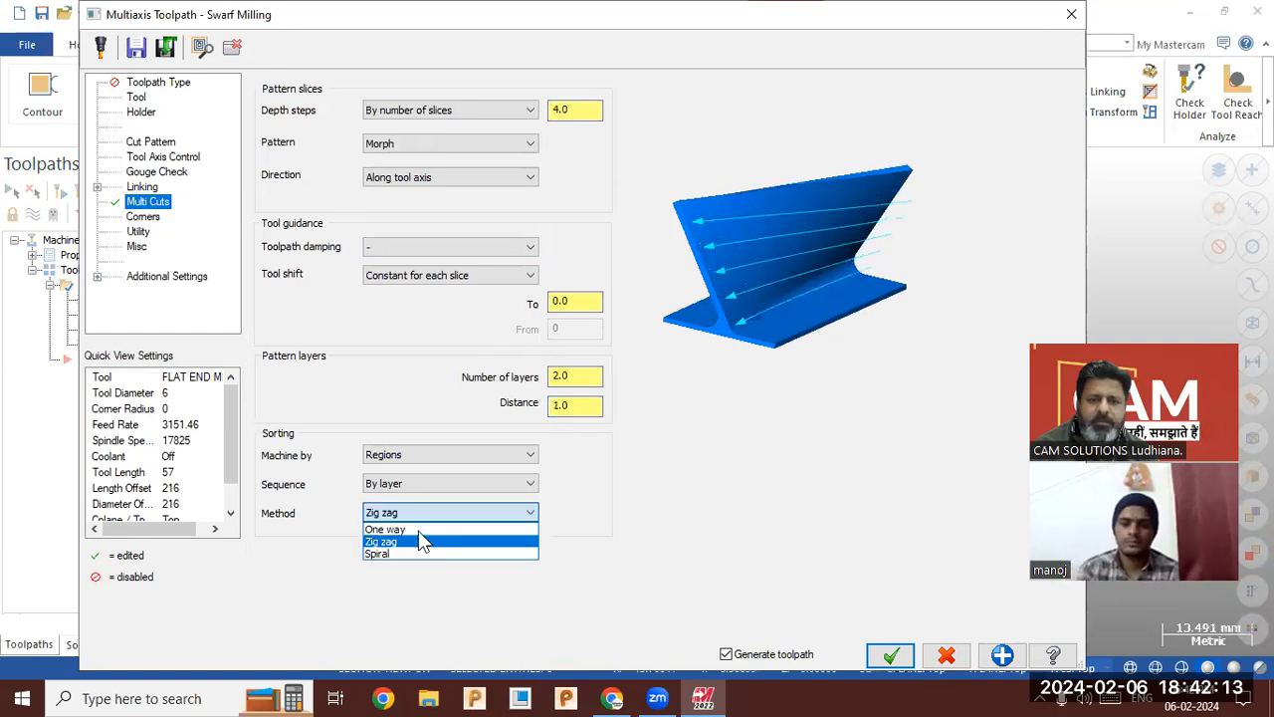
left_click(422, 540)
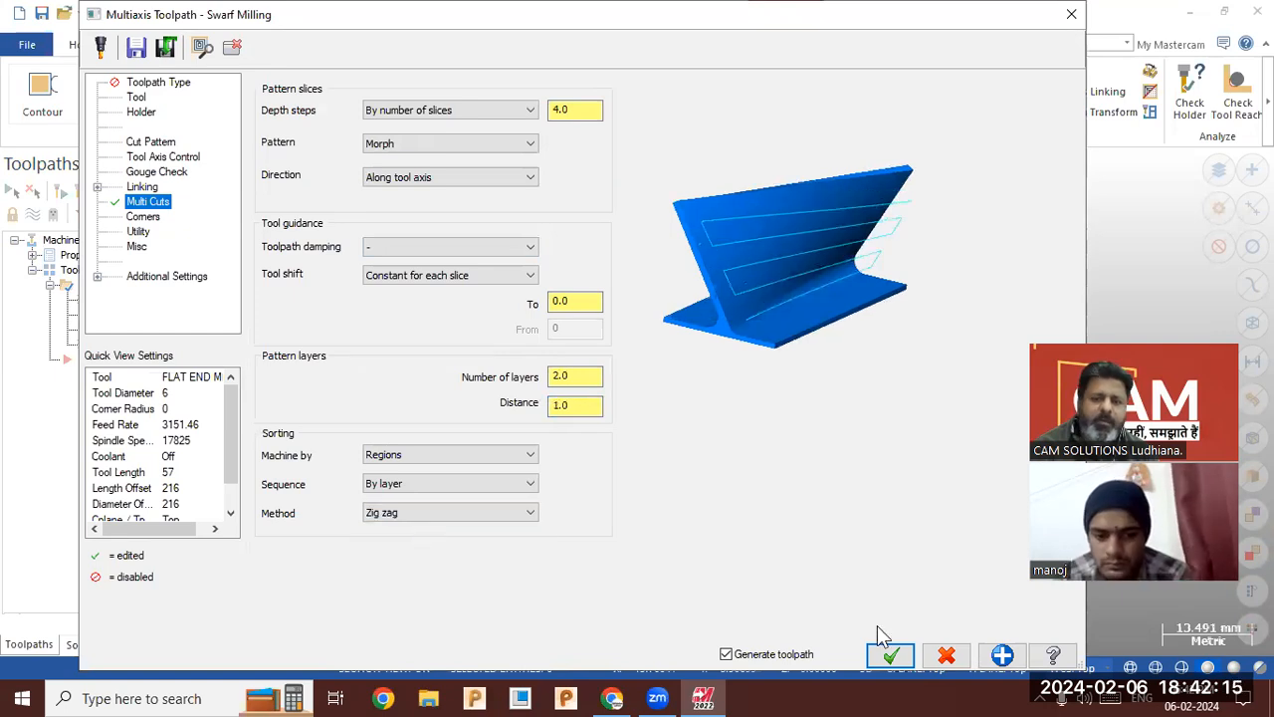
left_click(889, 652)
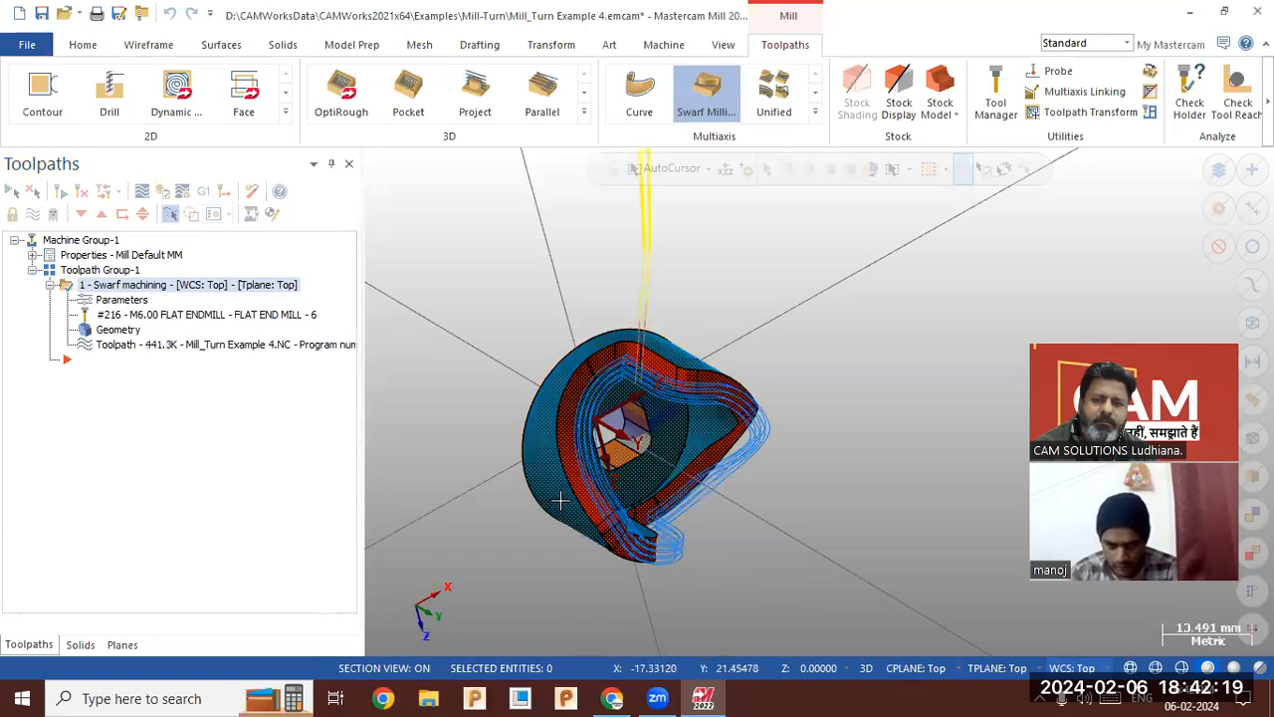
Backplot the regenerated multi-cut toolpath and inspect its passes around the rim.
scroll(561, 500, "up", 3)
scroll(639, 410, "up", 1)
middle_click_drag(650, 439, 487, 408)
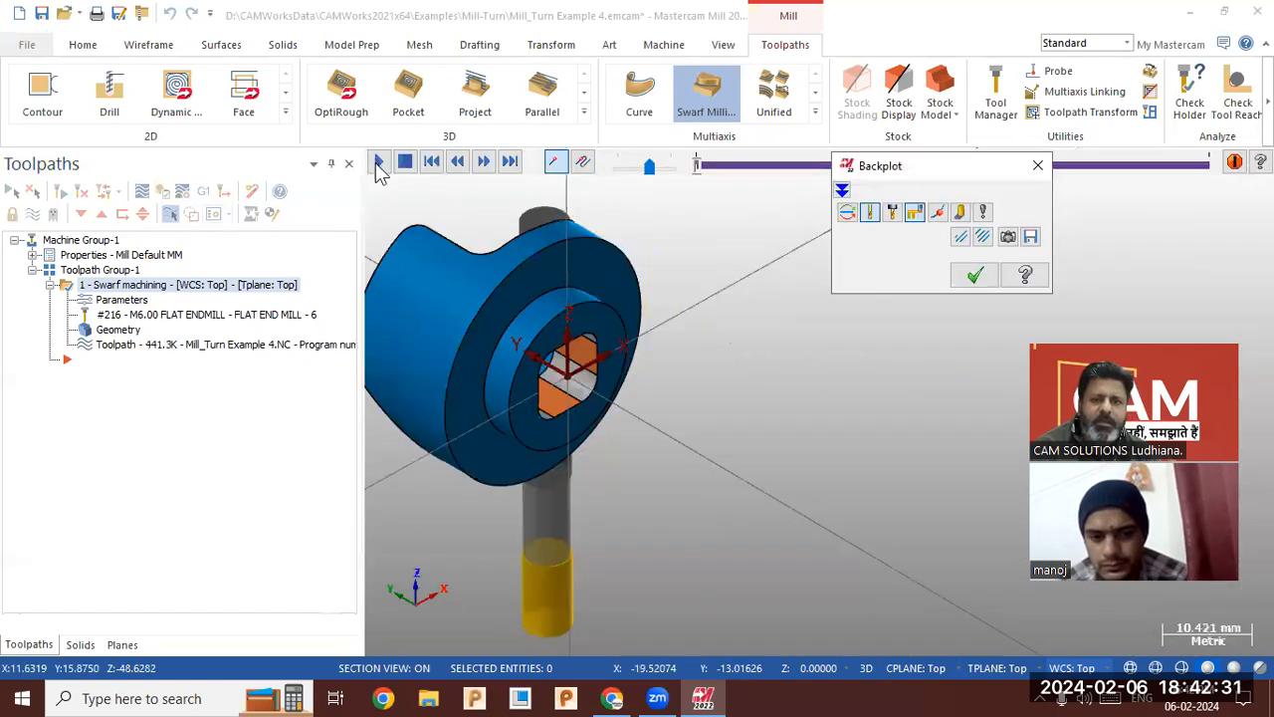
left_click(378, 164)
middle_click_drag(617, 325, 841, 318)
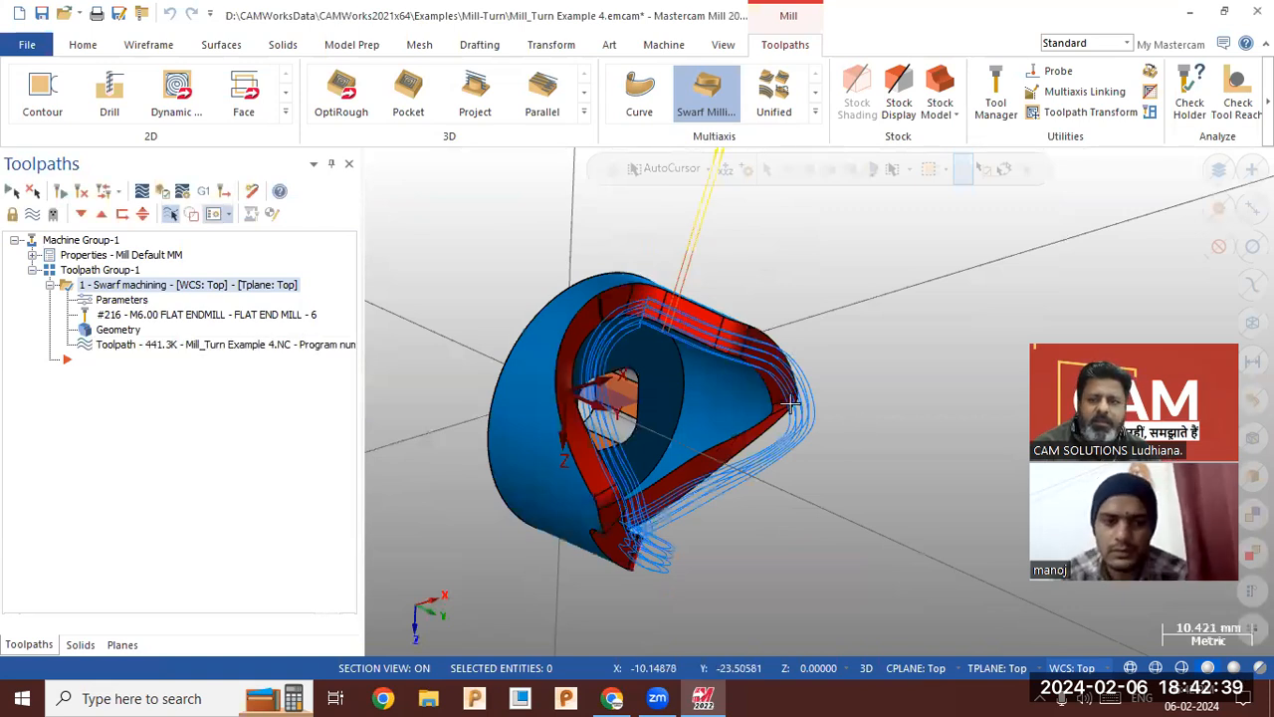
scroll(790, 402, "down", 1)
middle_click_drag(785, 401, 771, 396)
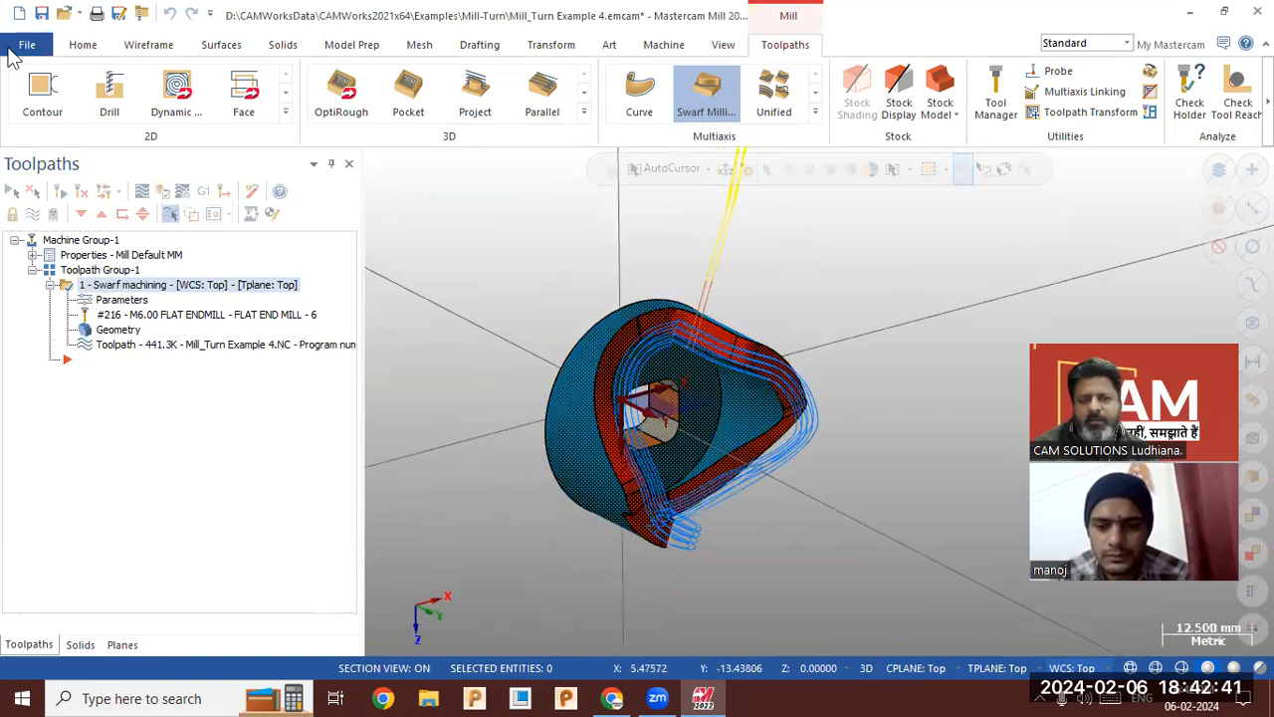
Open the recent part 5Ax_Pocket2.SLDPRT and view its stepped pocket in 3D.
left_click(64, 14)
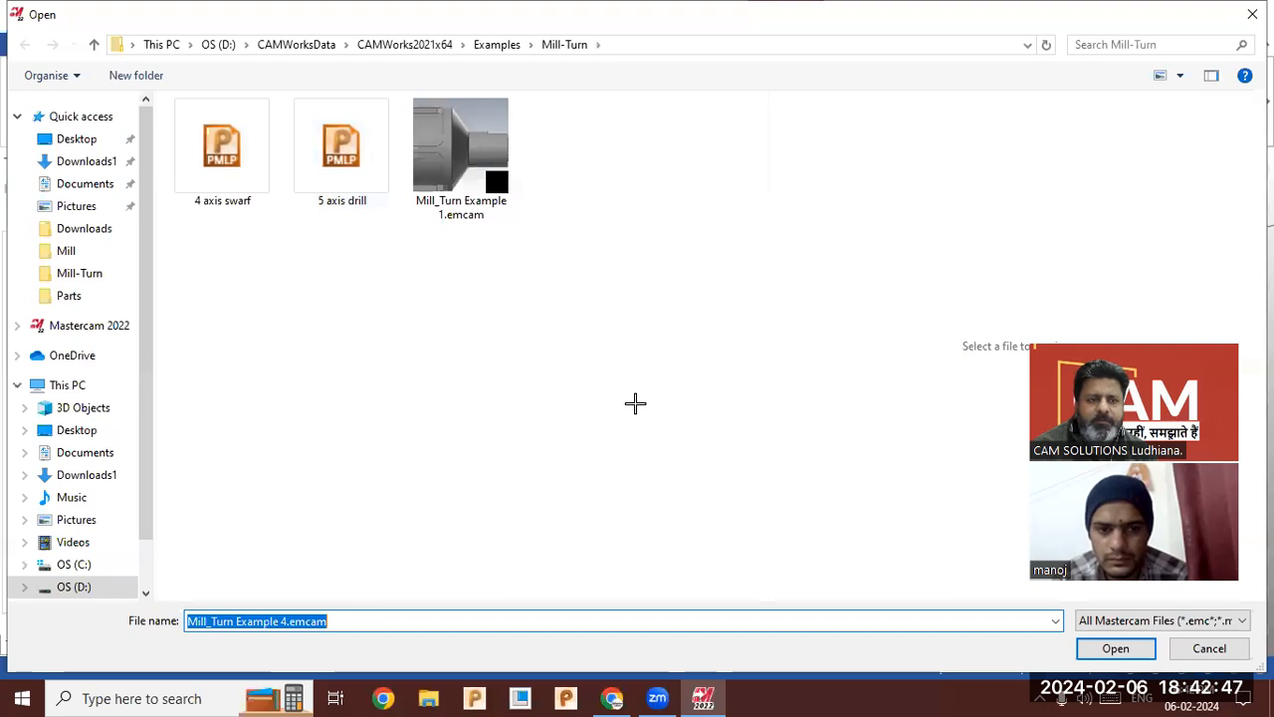
key("Escape")
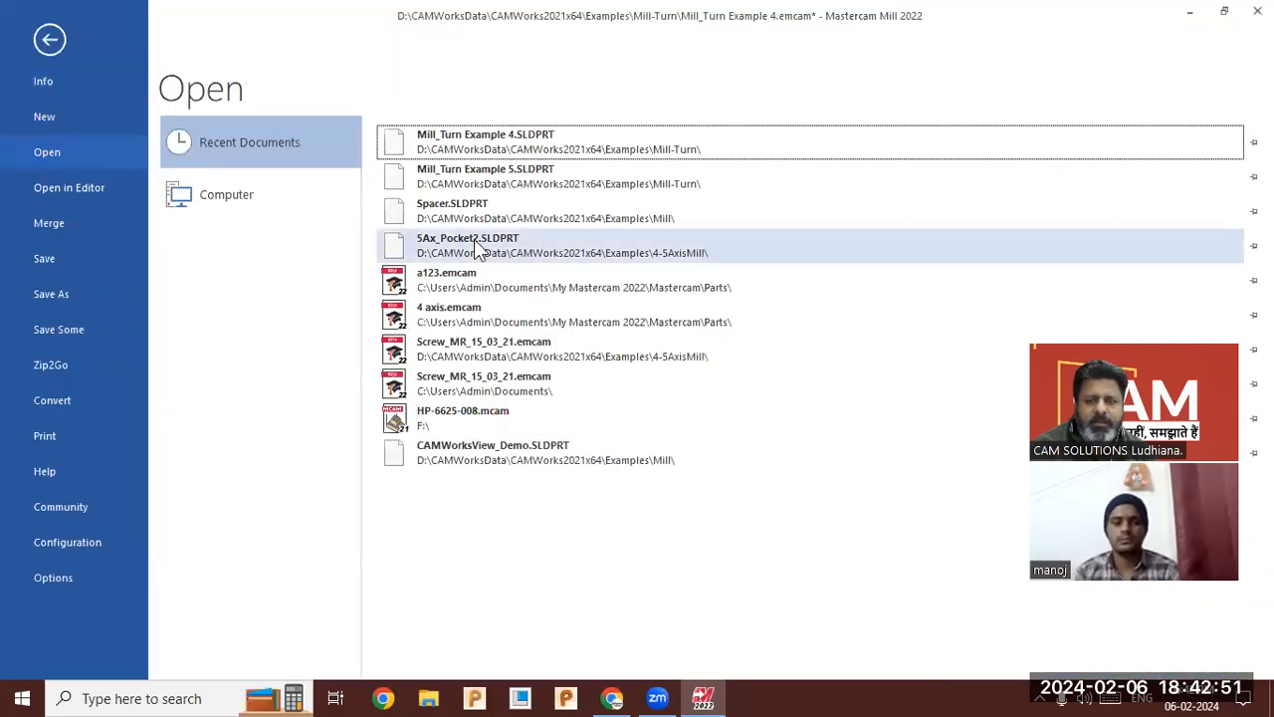
left_click(478, 247)
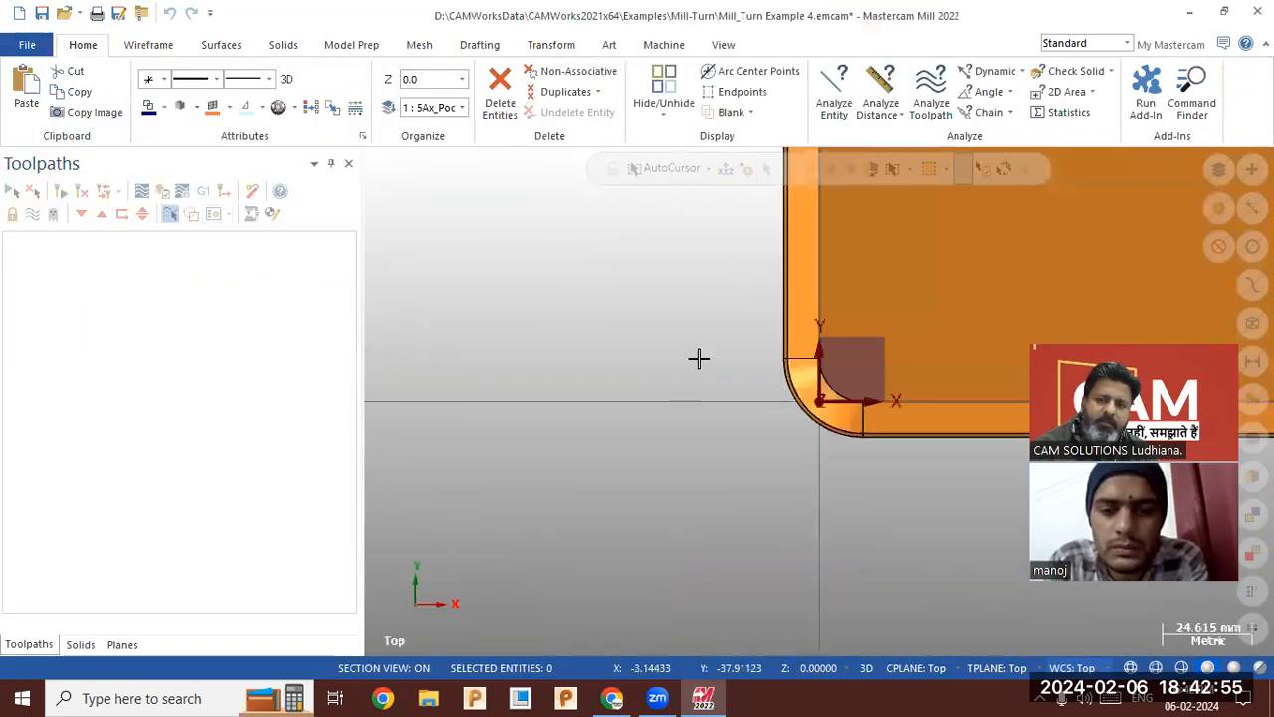
middle_click_drag(718, 320, 628, 346)
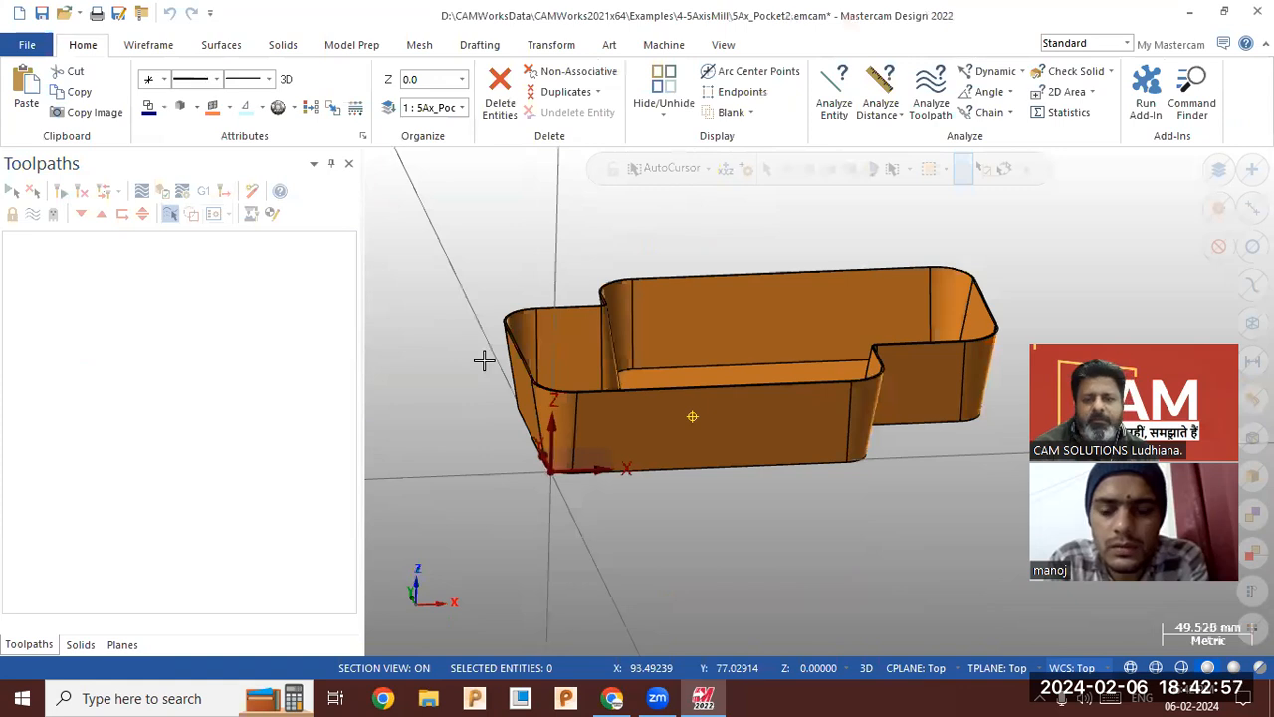
middle_click_drag(484, 360, 463, 359)
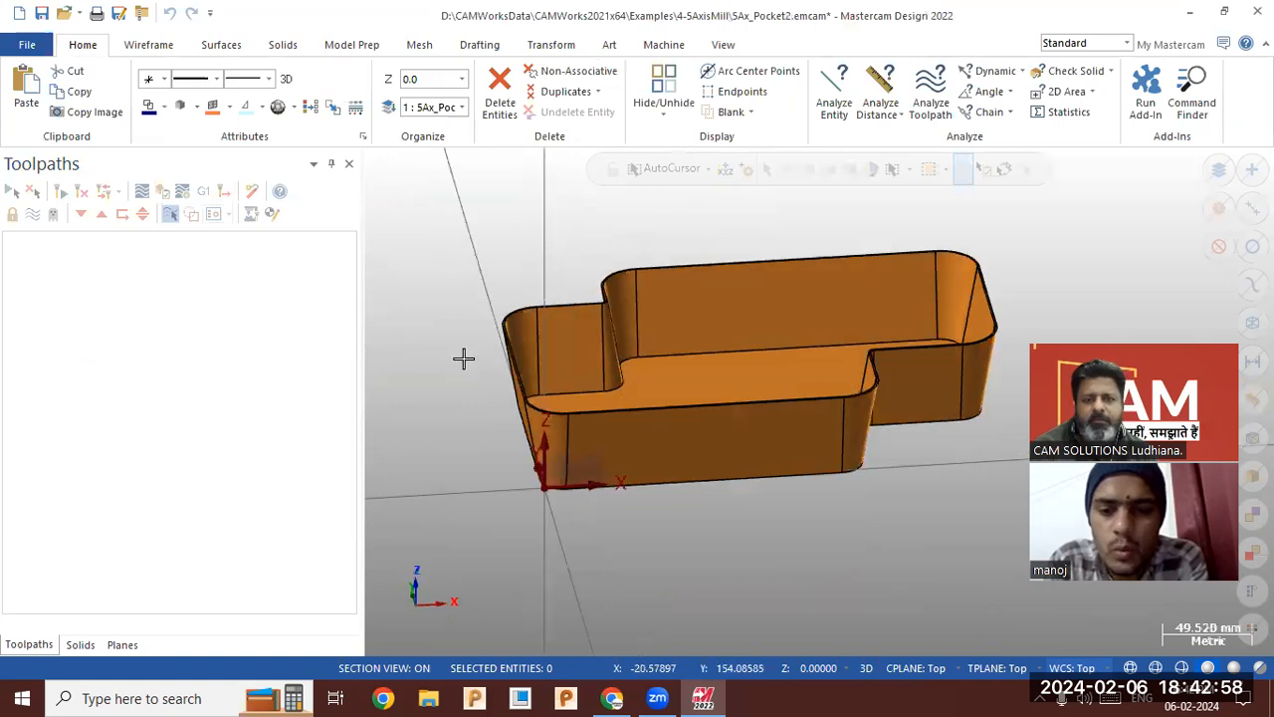
Create a Swarf application toolpath in a Mill Default machine group, using the library tool BALL-NOSE END MILL - 6.
left_click(21, 97)
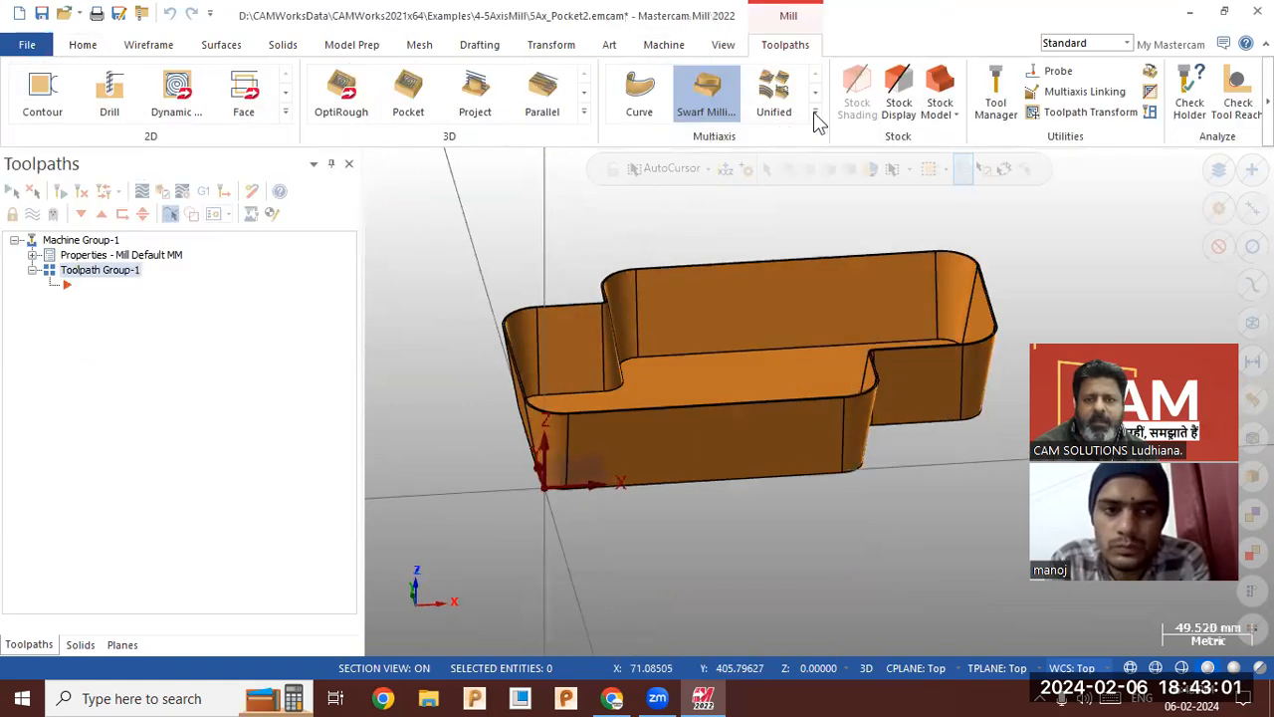
left_click(814, 116)
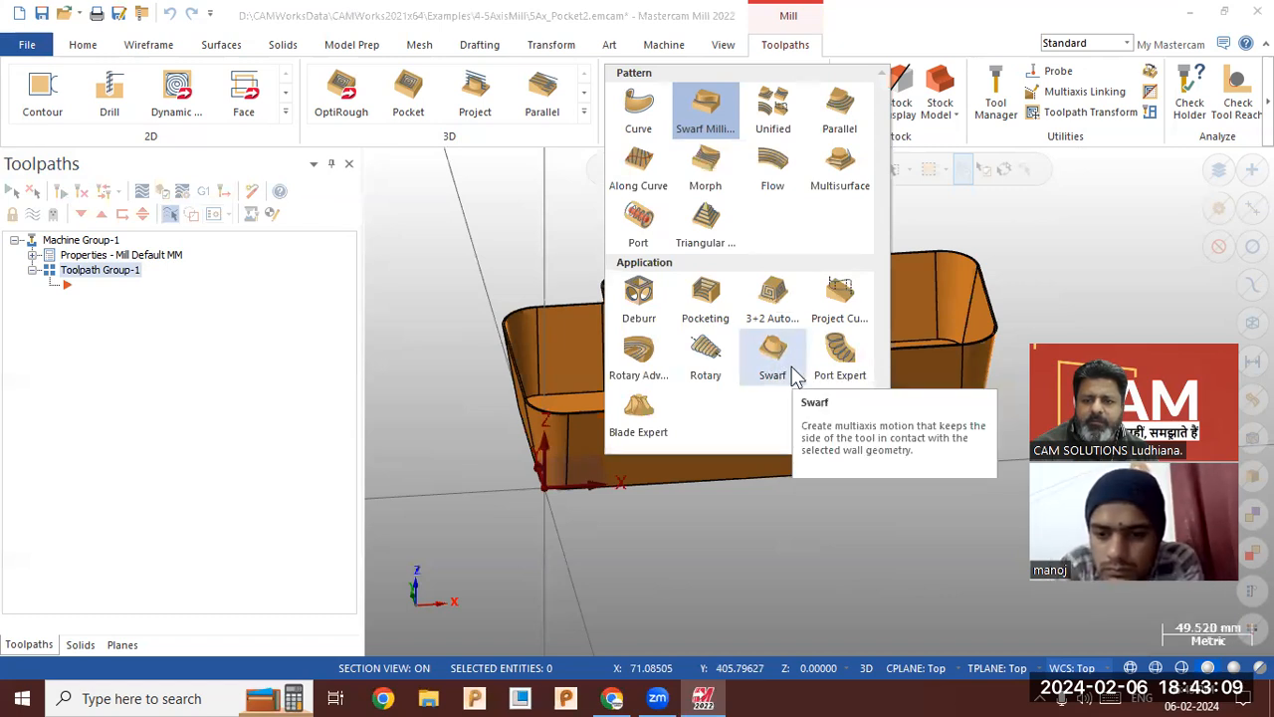
left_click(793, 368)
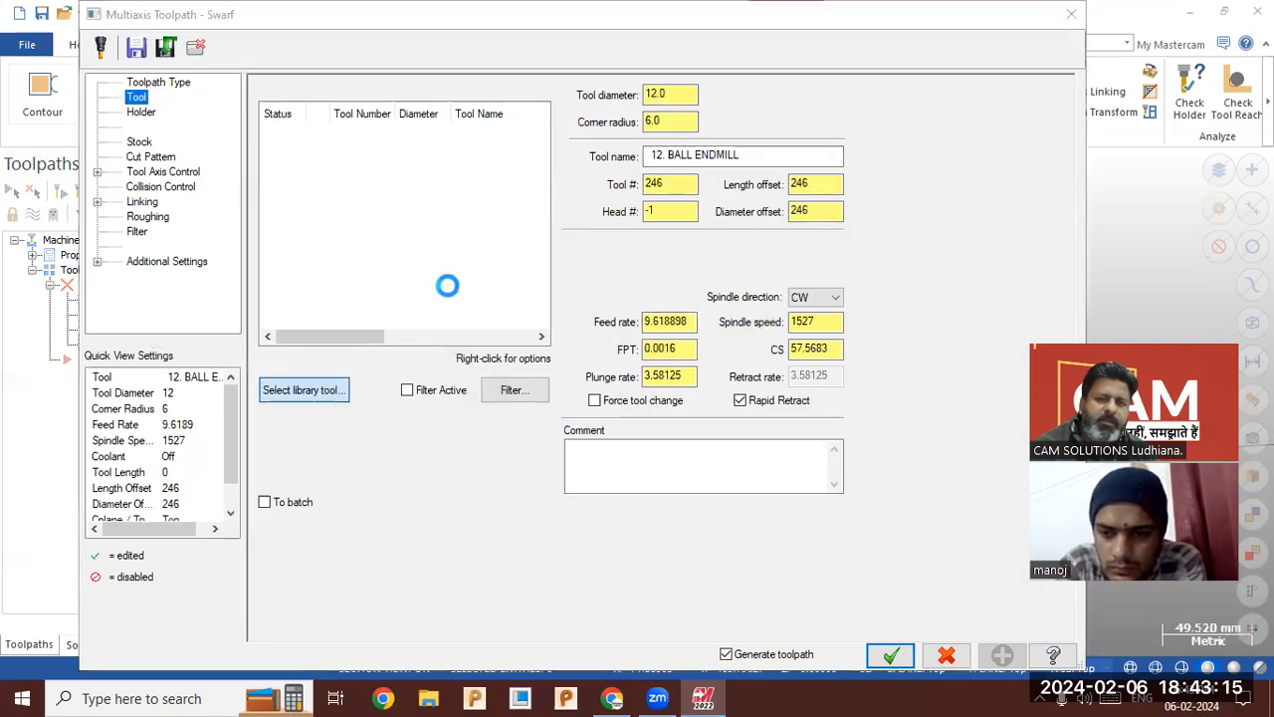
left_click(530, 276)
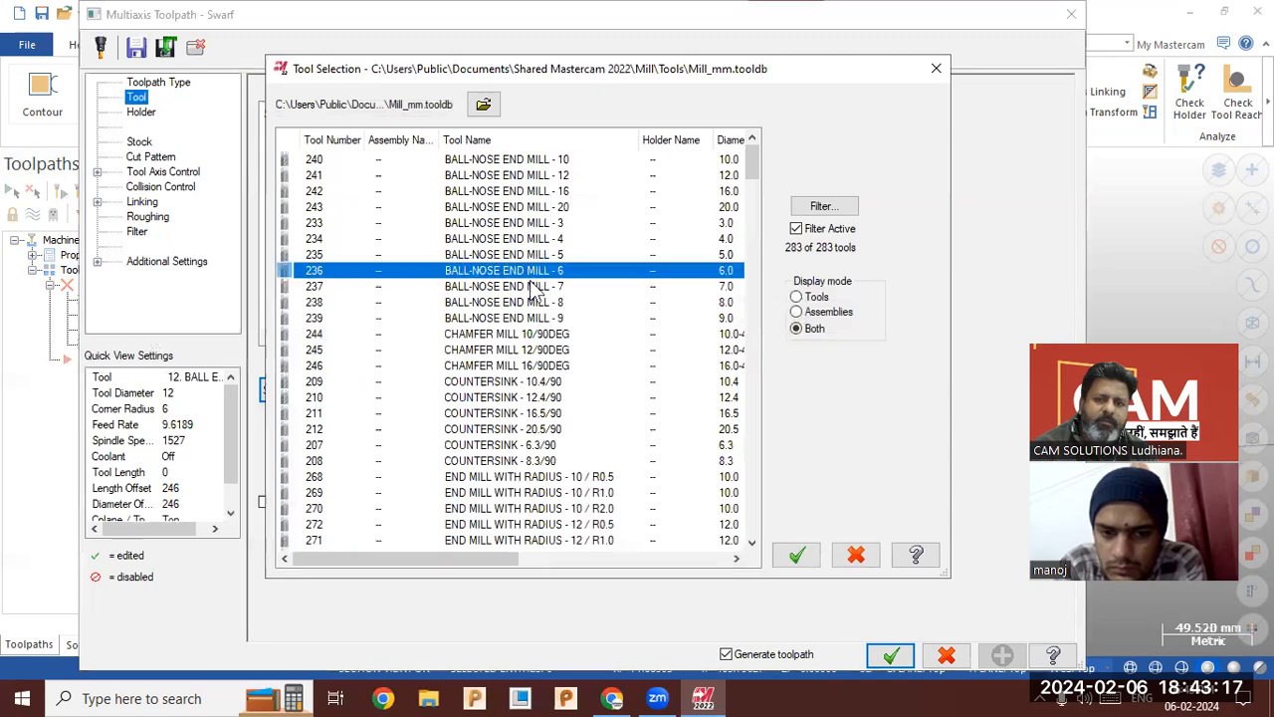
left_click(799, 555)
Select the pocket's inner wall faces as the wall surfaces in the cut pattern.
left_click(159, 157)
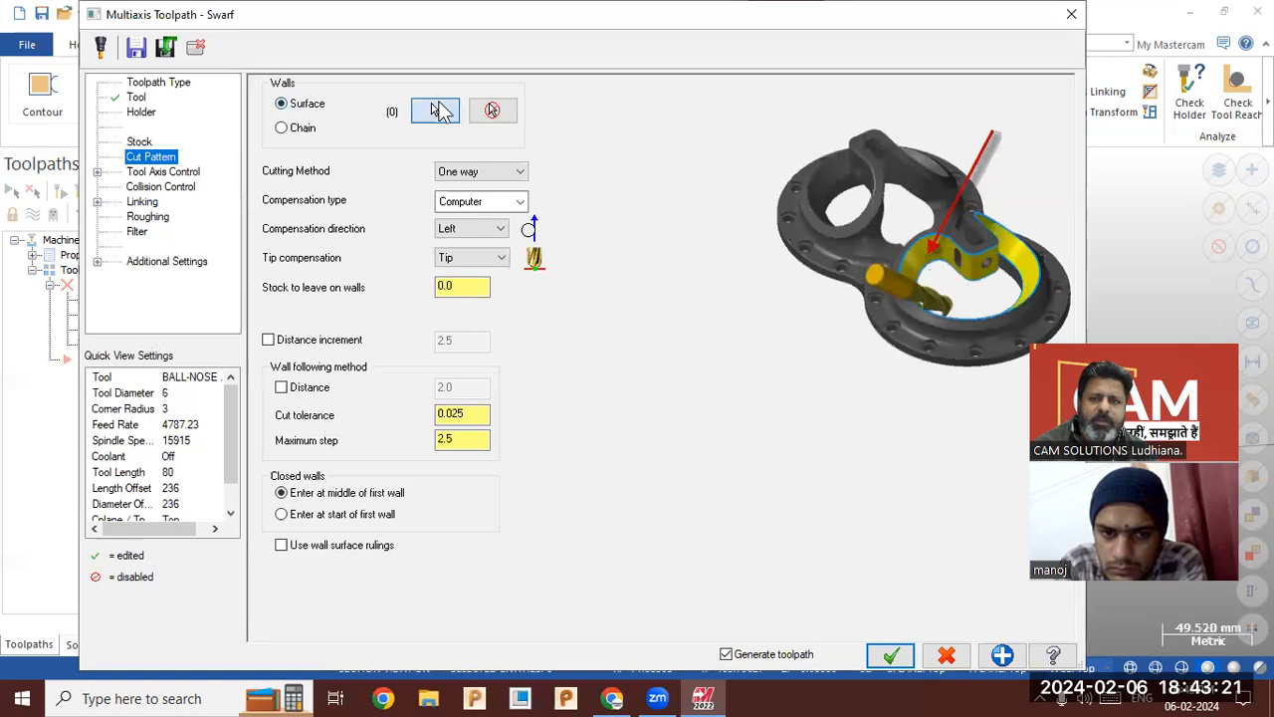
left_click(434, 110)
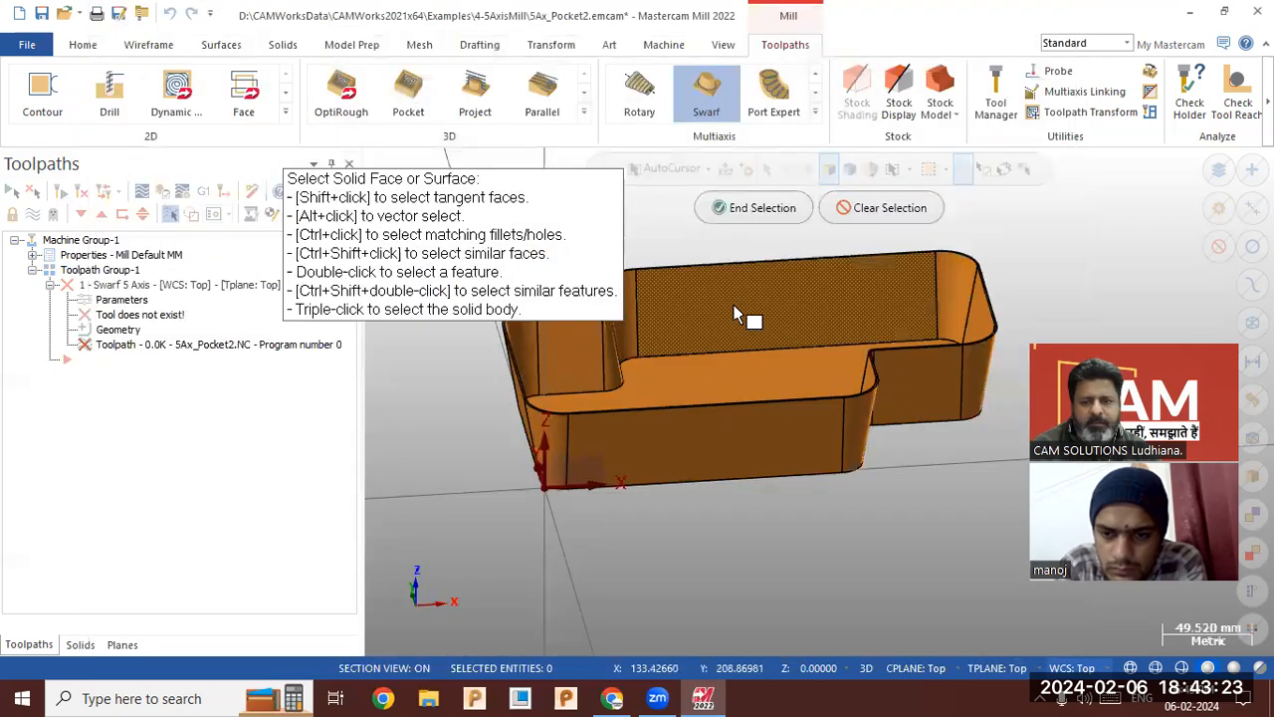
middle_click_drag(713, 325, 757, 508)
left_click(737, 209)
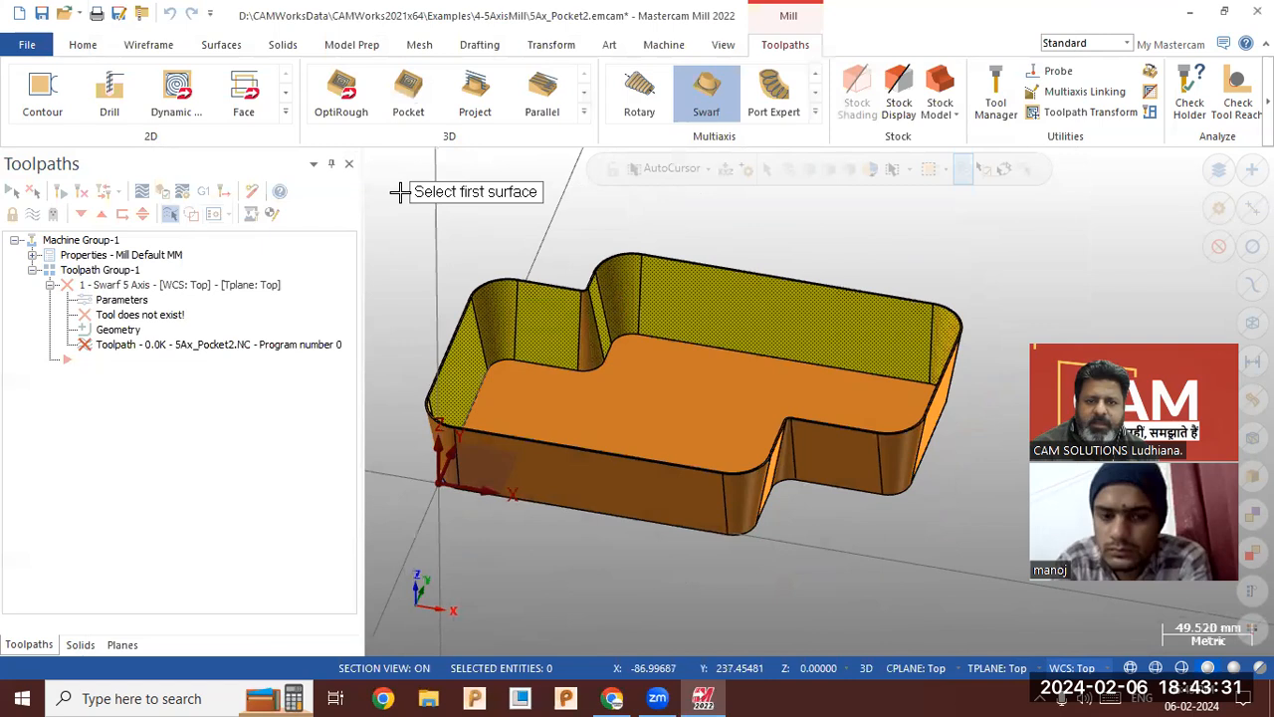
Pick the long rear wall as the first surface and its bottom edge as the first lower rail, accepting the edge direction.
left_click(691, 309)
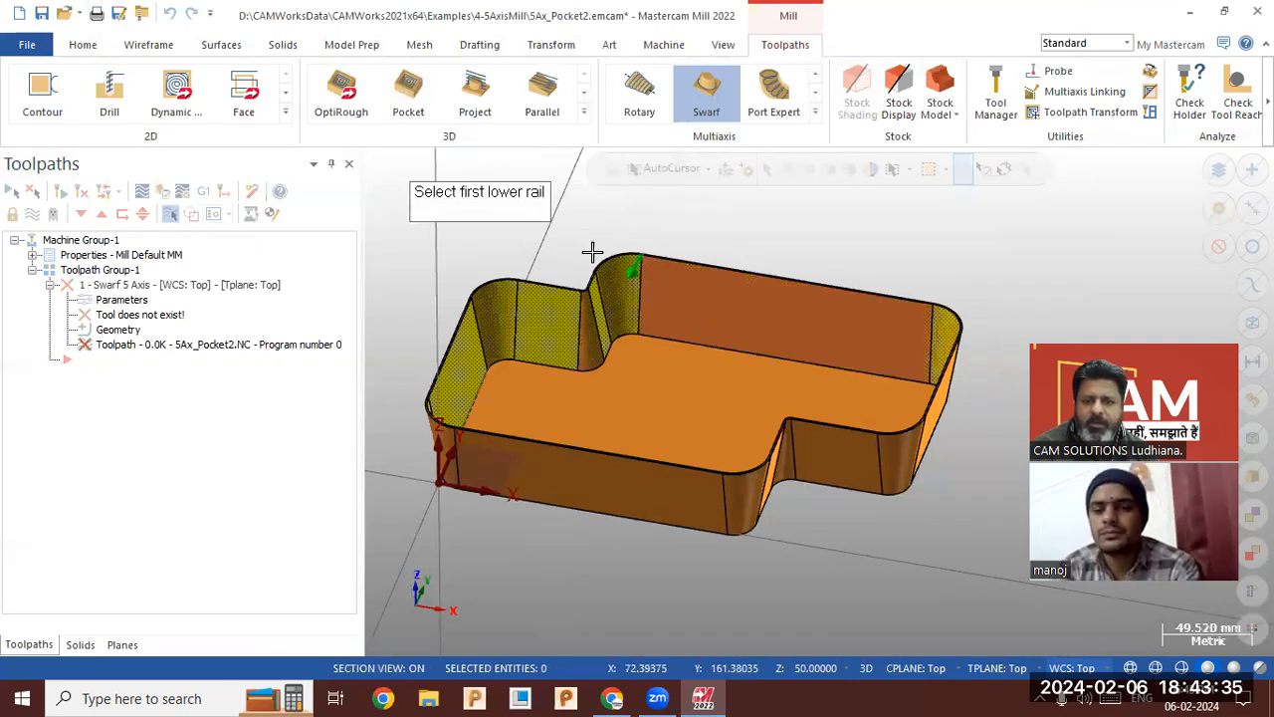
left_click(662, 349)
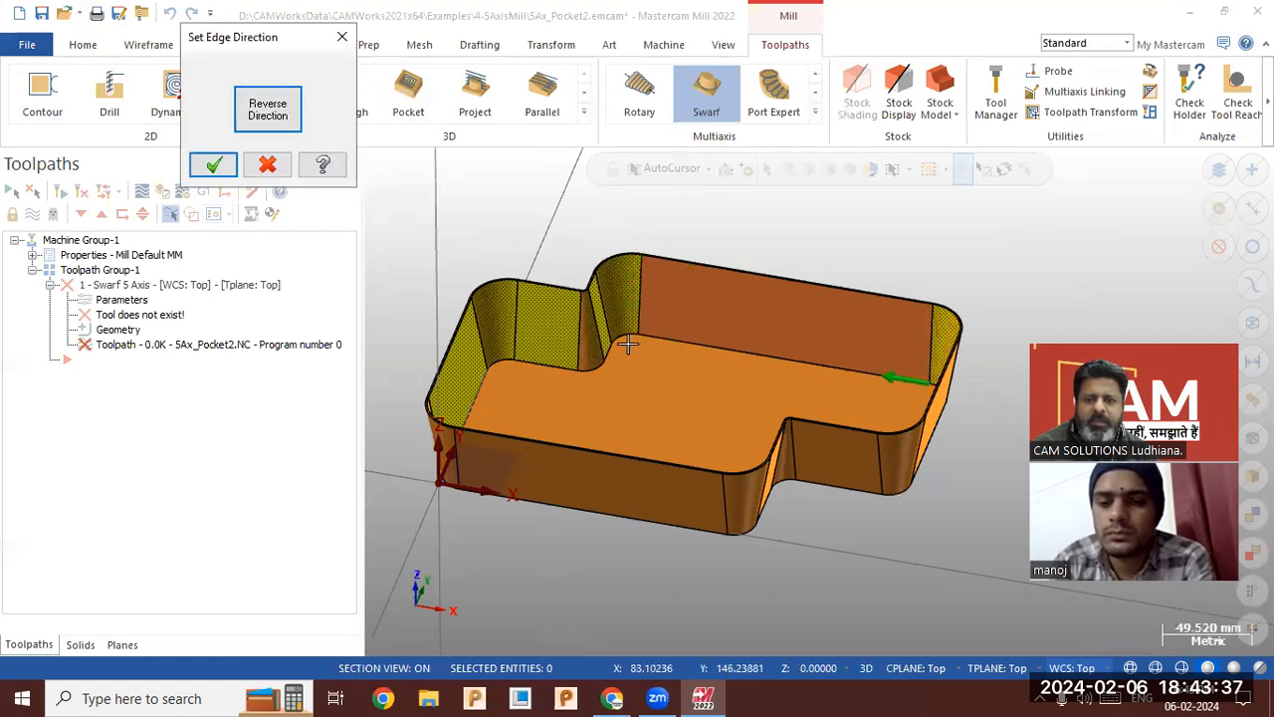
left_click(218, 169)
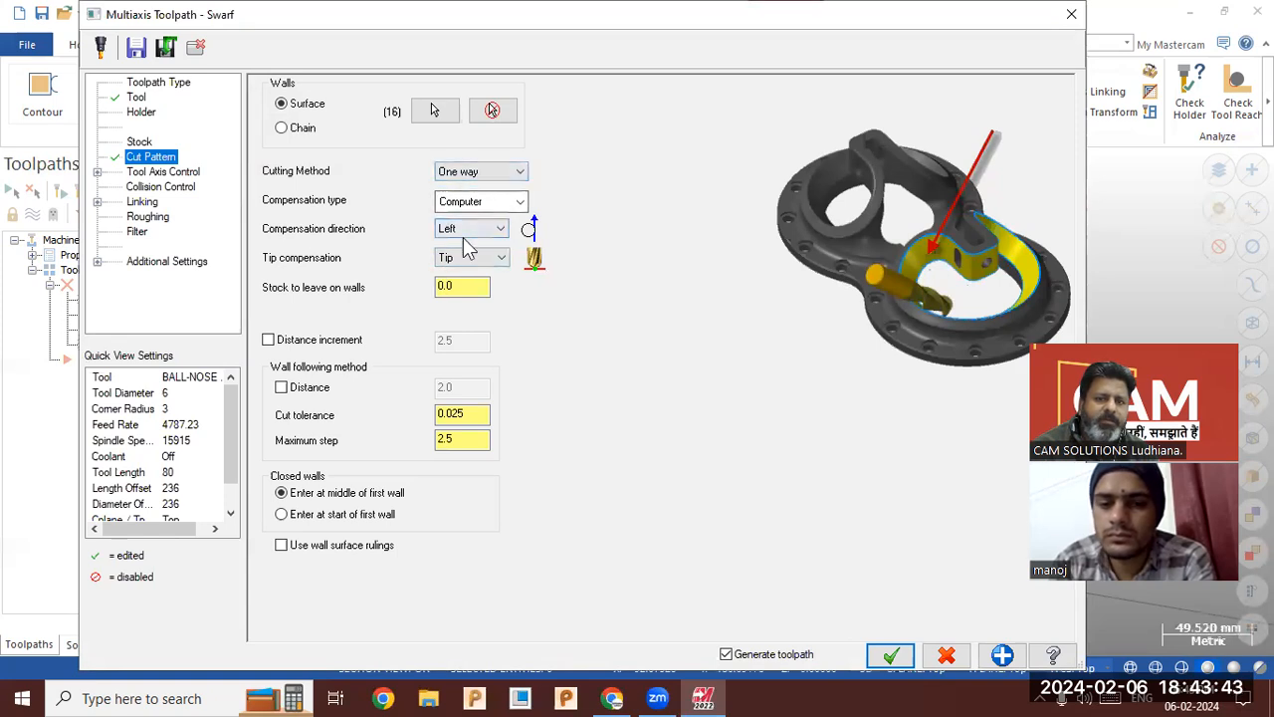
Set the tool axis control to 5 axis output with the X axis as backplot rotary axis and generate the Swarf toolpath.
left_click(186, 173)
left_click(482, 104)
left_click(470, 116)
left_click(482, 132)
left_click(481, 131)
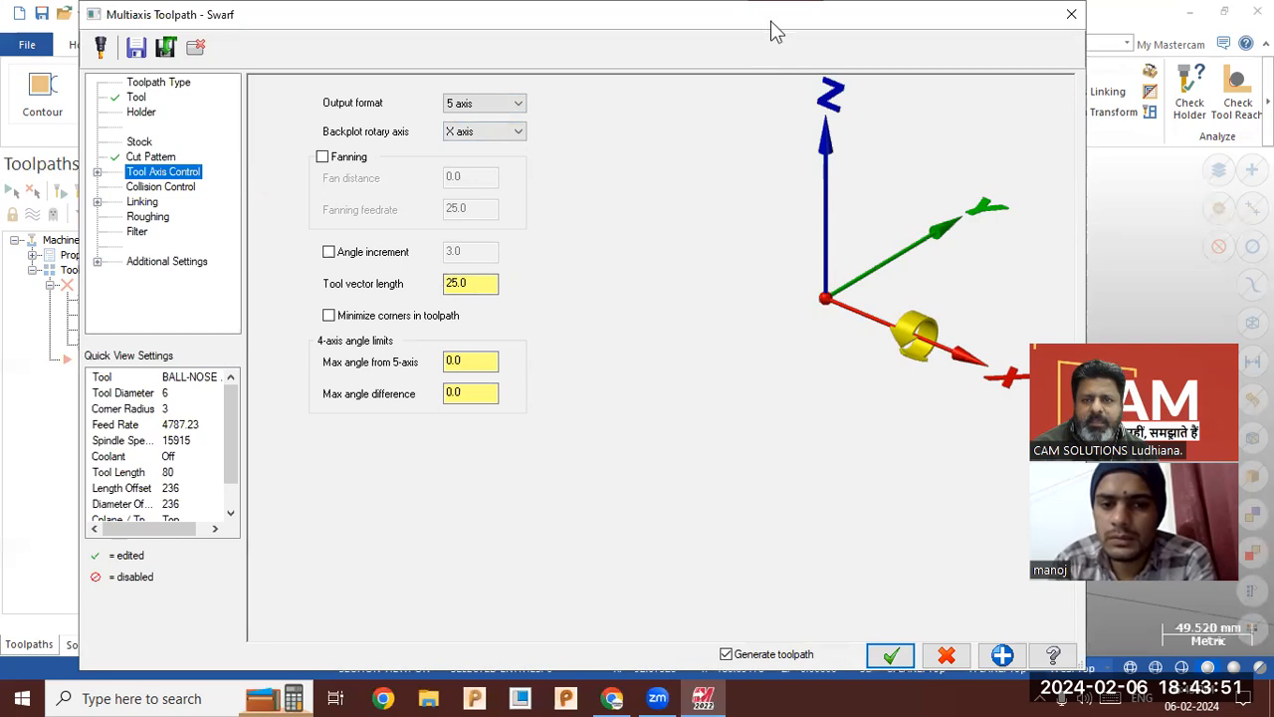
left_click_drag(775, 32, 6, 125)
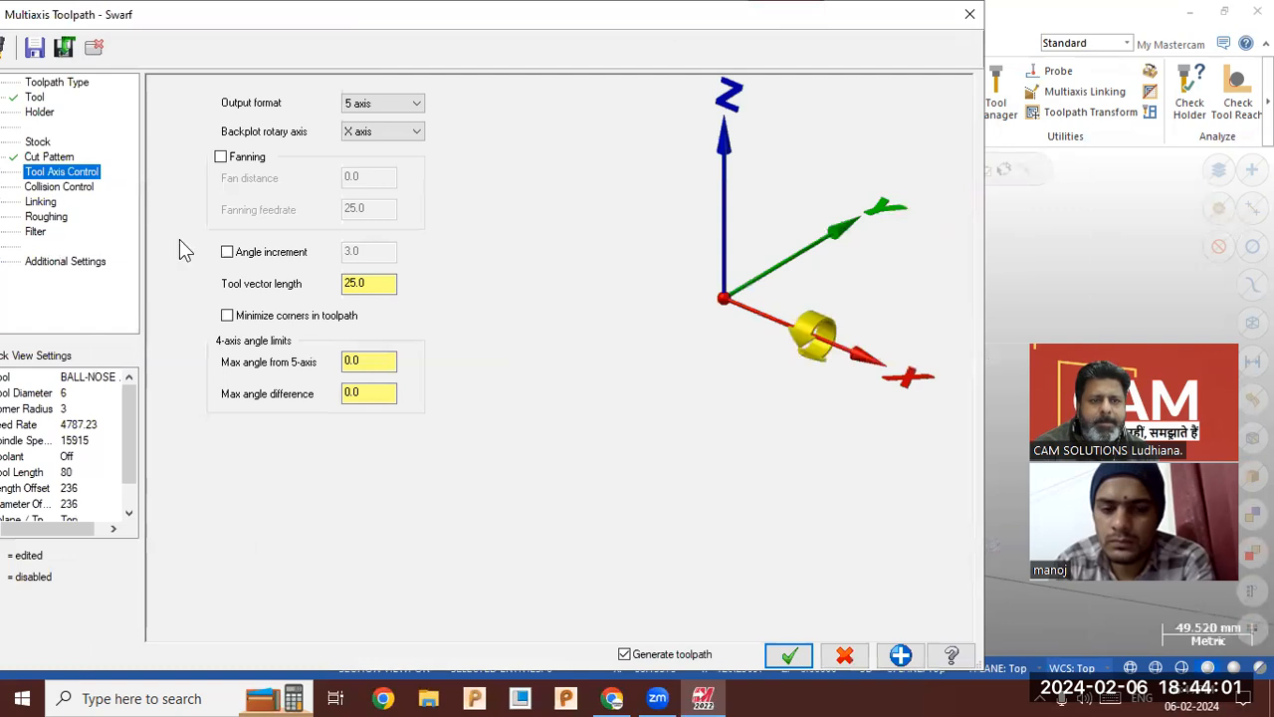
left_click(781, 652)
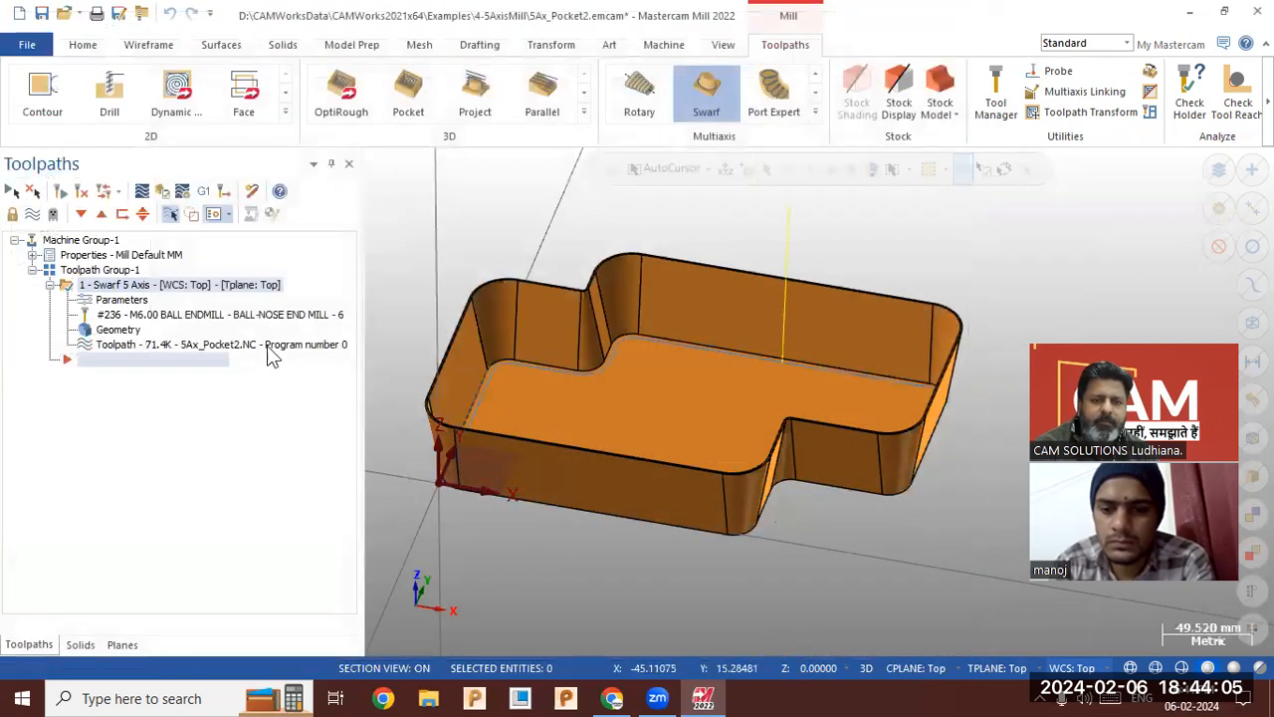
Backplot the Swarf toolpath to check the tool's tilt along the pocket walls from several view angles.
scroll(876, 452, "down", 2)
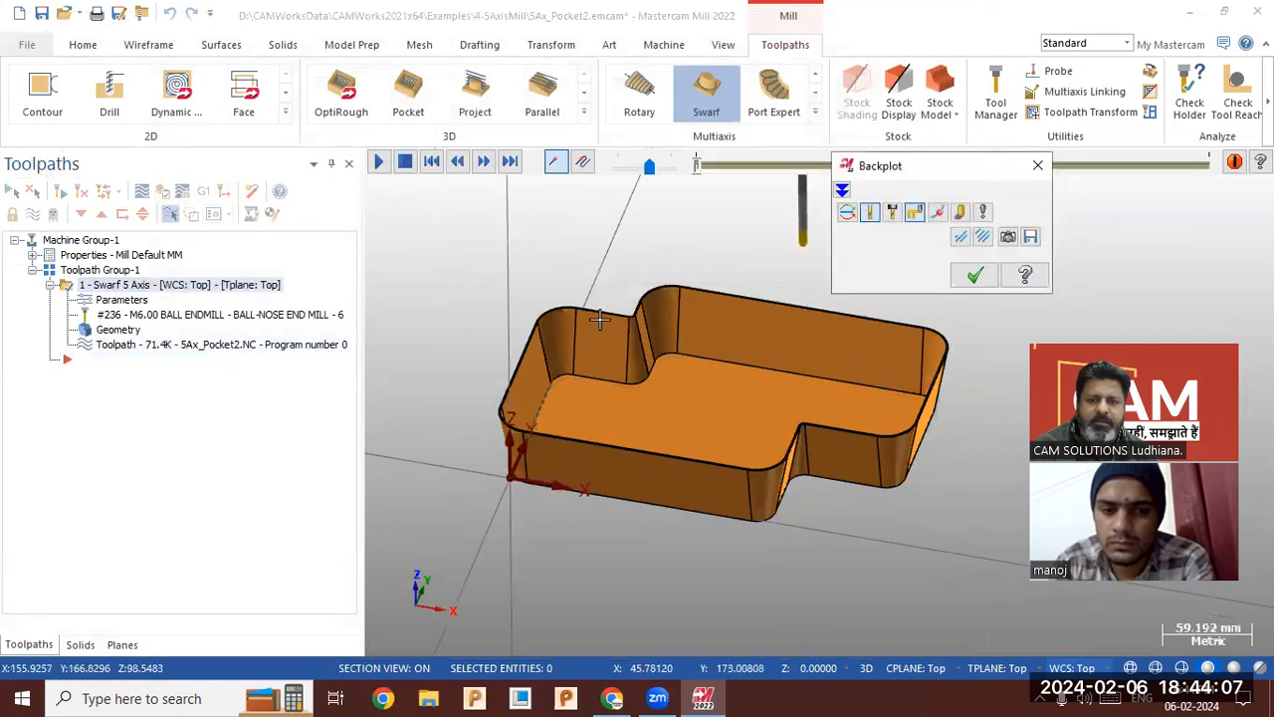
left_click(378, 164)
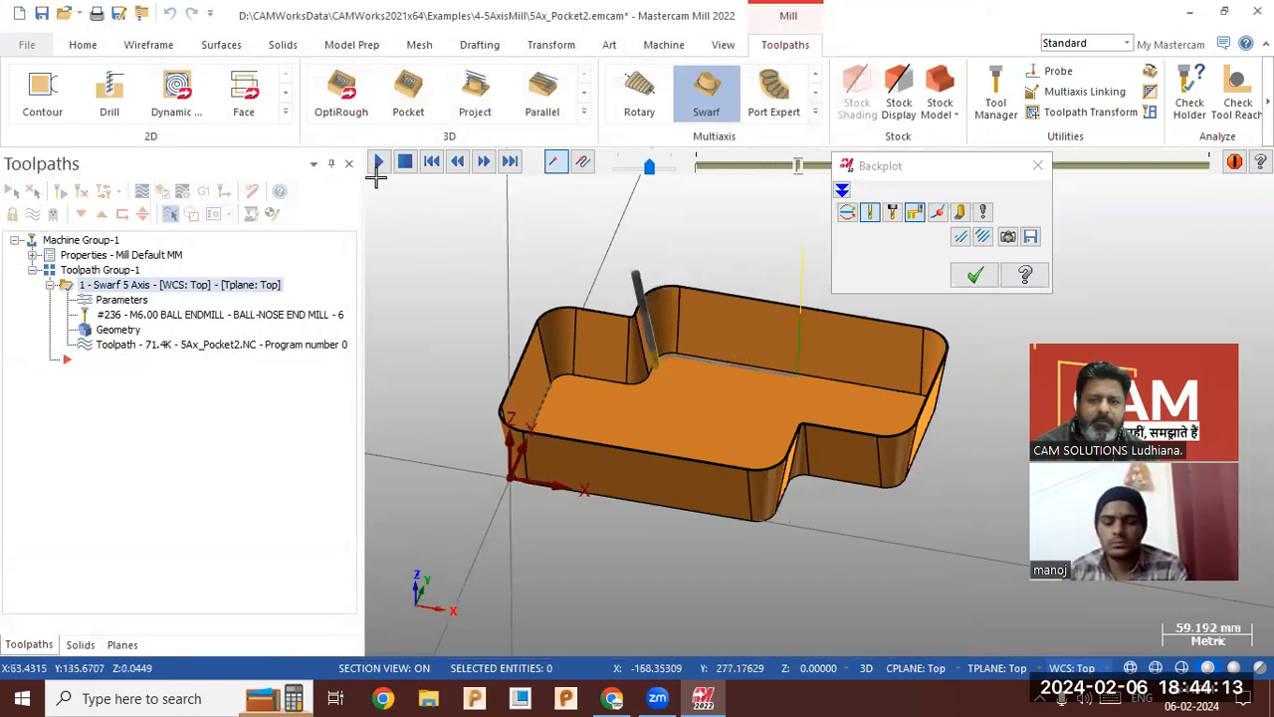
left_click(984, 212)
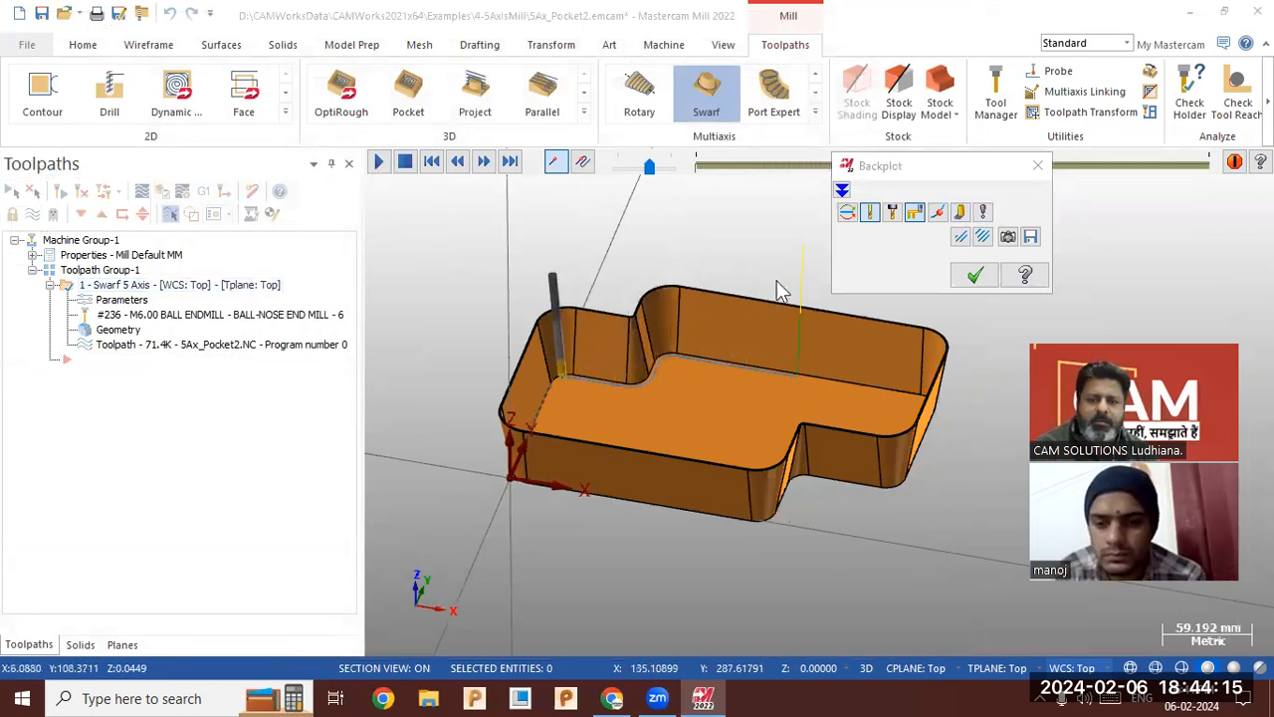
left_click(715, 608)
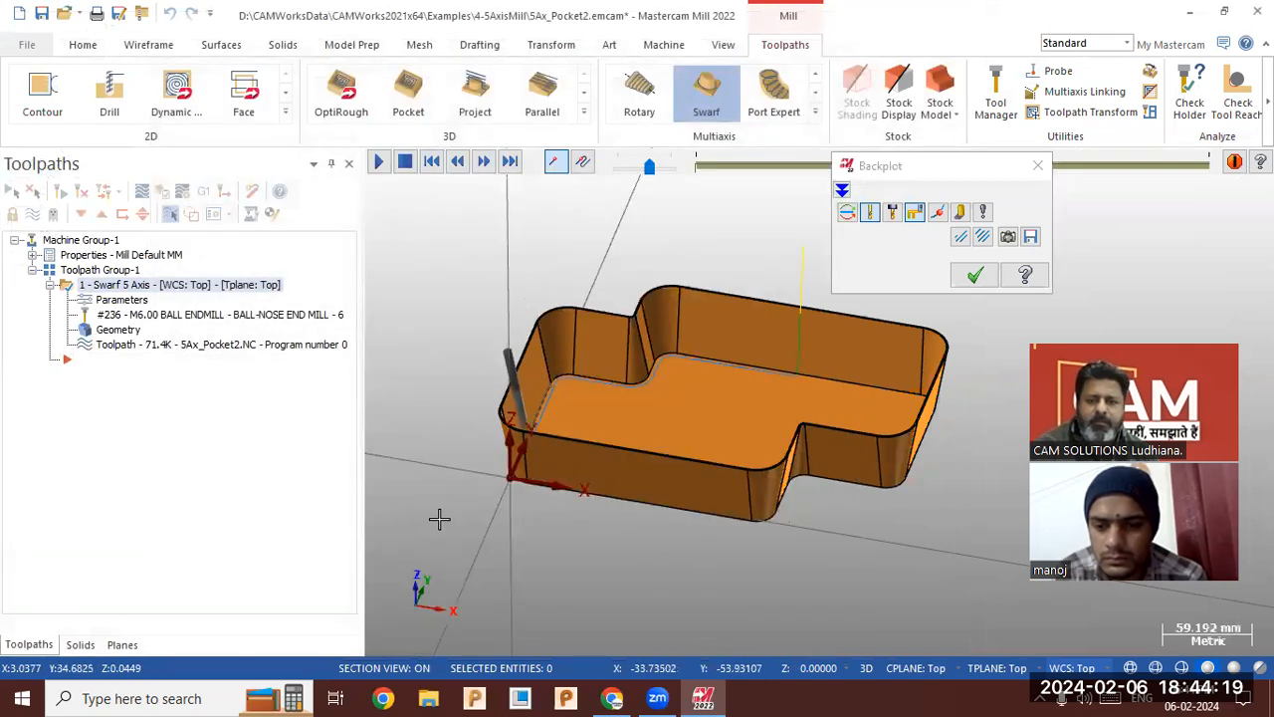
key("alt+Up")
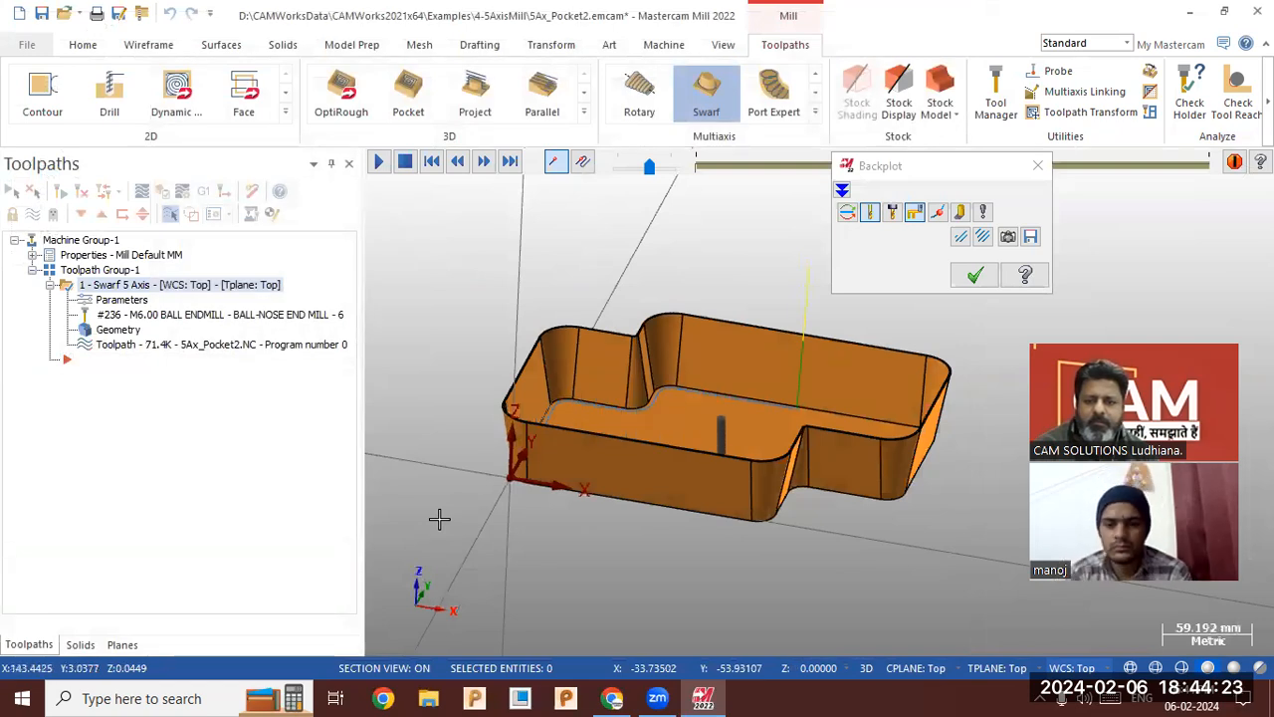
key("alt+Down")
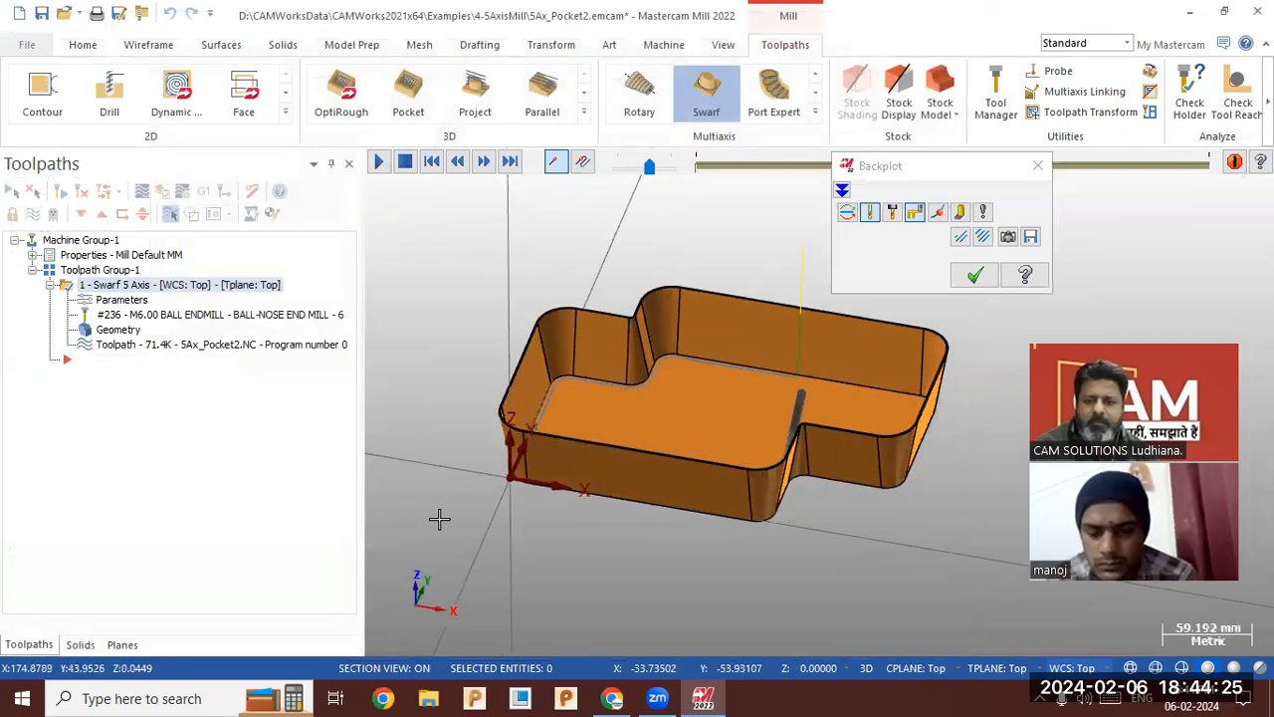
key("alt+Up")
key("alt+Down")
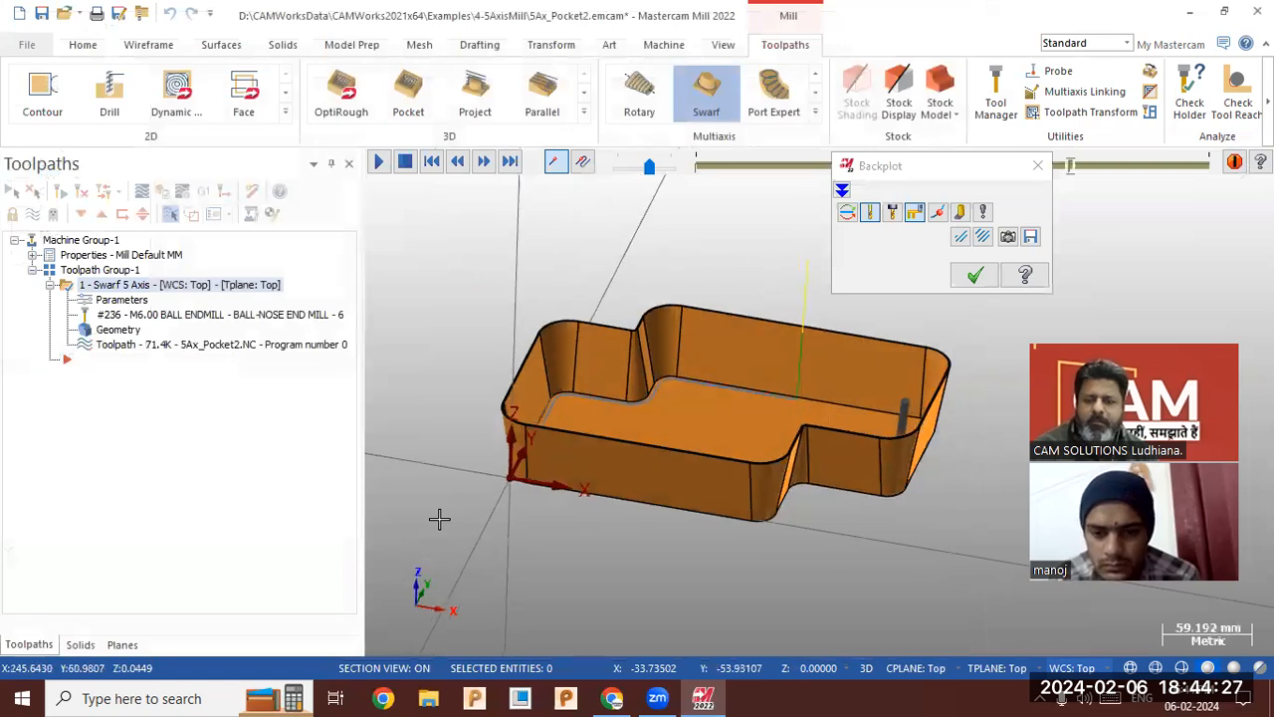
key("alt+Down")
middle_click_drag(438, 521, 456, 521)
left_click(971, 277)
Move the pocket part to the origin using a point picked on its underside and regenerate the Swarf toolpath.
middle_click_drag(633, 281, 339, 77)
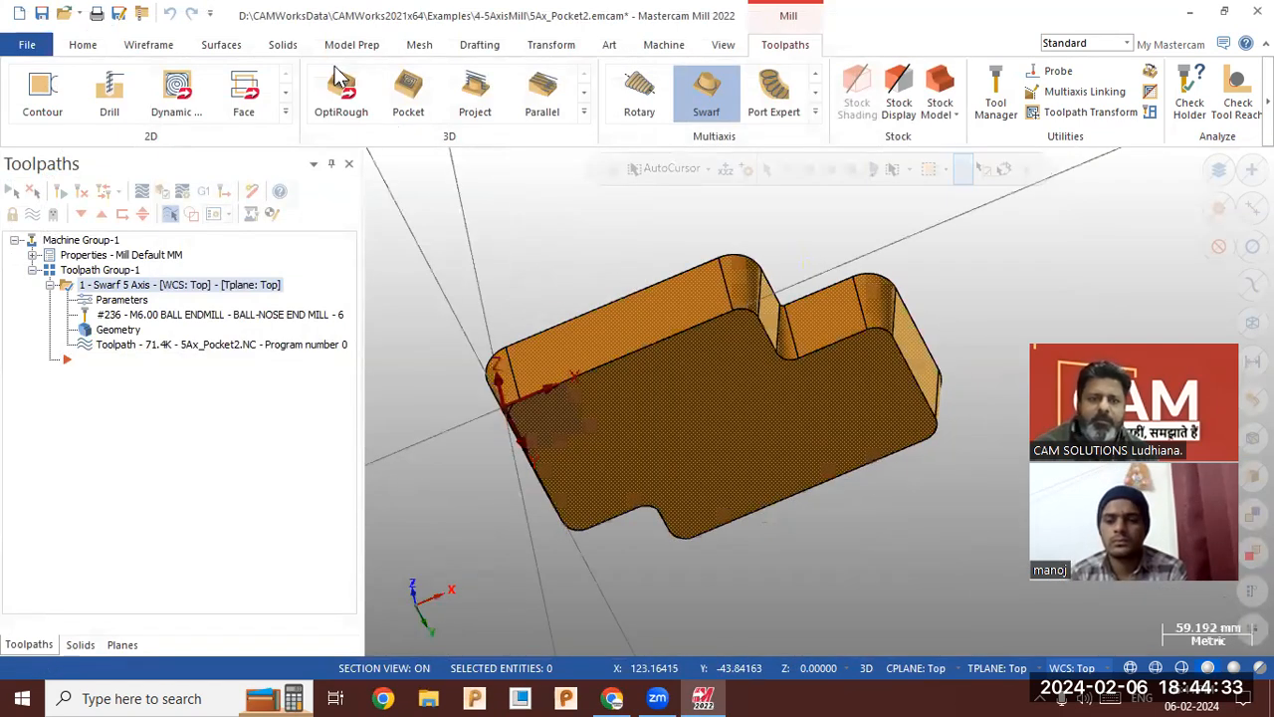
left_click(553, 45)
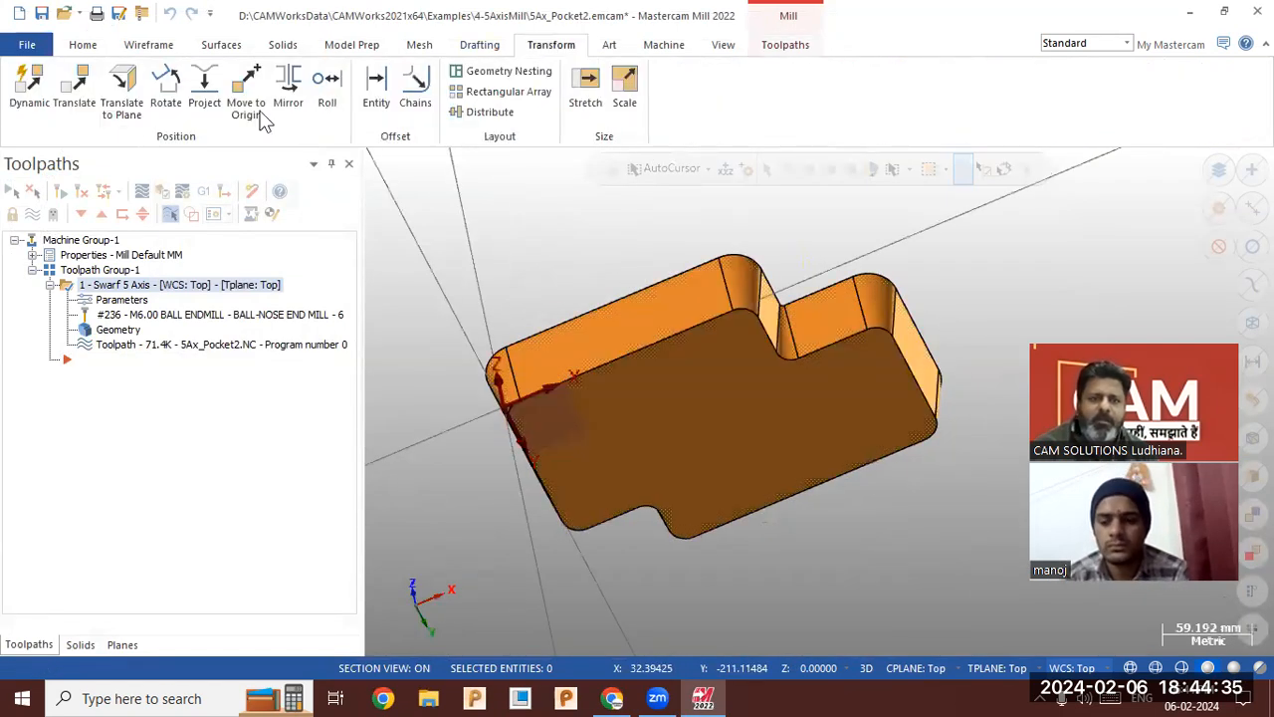
left_click(718, 403)
mouse_move(701, 432)
middle_mouse_down()
mouse_move(704, 470)
mouse_move(703, 425)
mouse_move(688, 415)
mouse_move(517, 435)
middle_mouse_up()
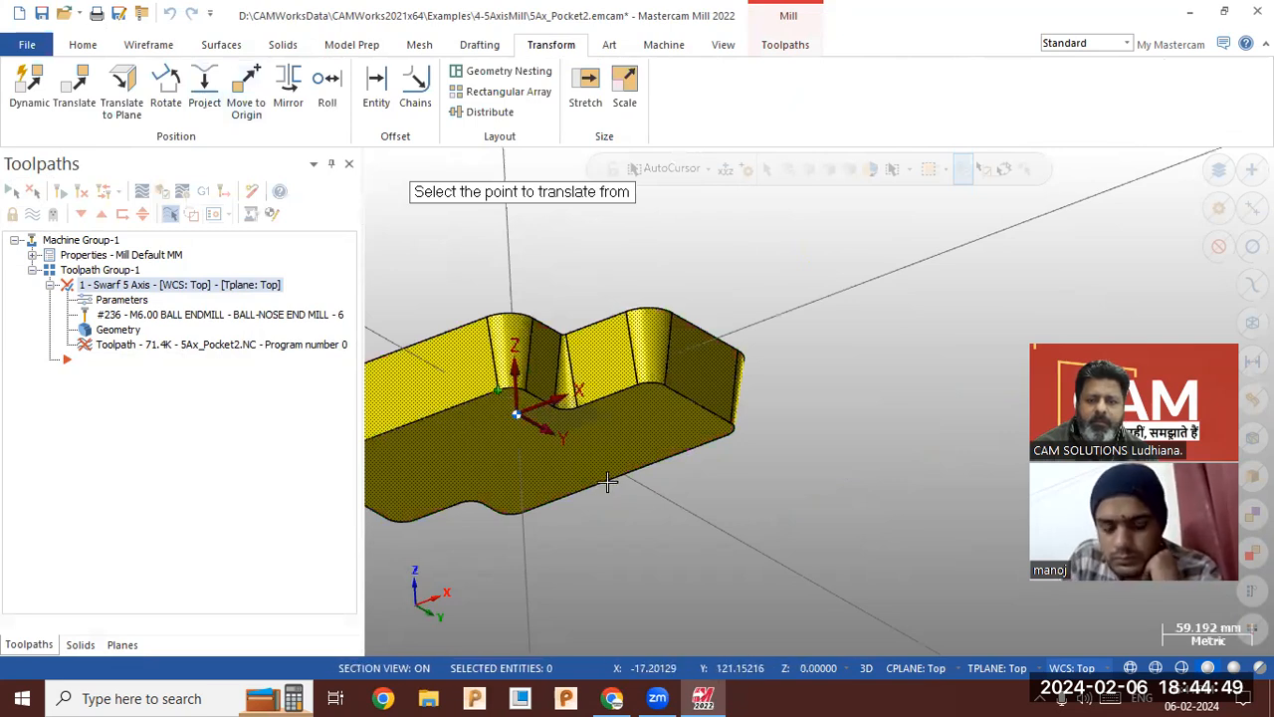
left_click(565, 433)
middle_click_drag(682, 428, 720, 364)
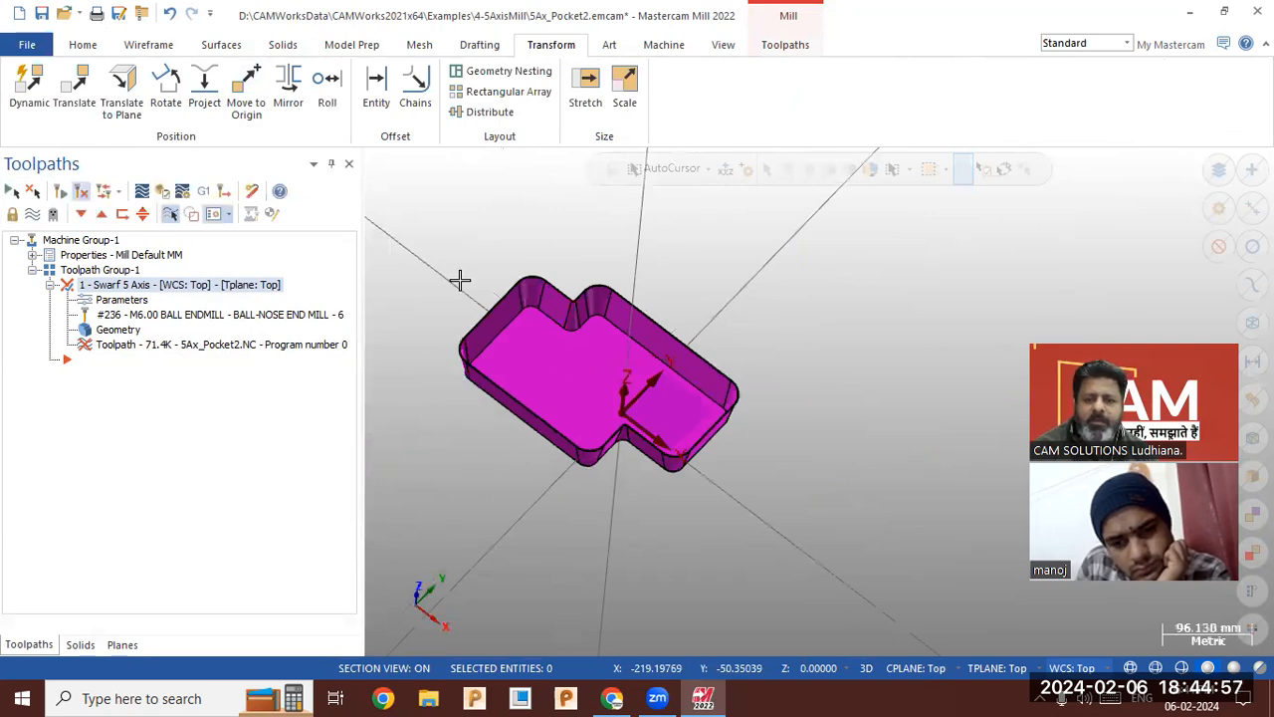
Clear the transform result colors from the moved pocket part.
scroll(447, 256, "up", 3)
mouse_move(531, 313)
middle_mouse_down()
mouse_move(531, 265)
mouse_move(538, 276)
middle_mouse_up()
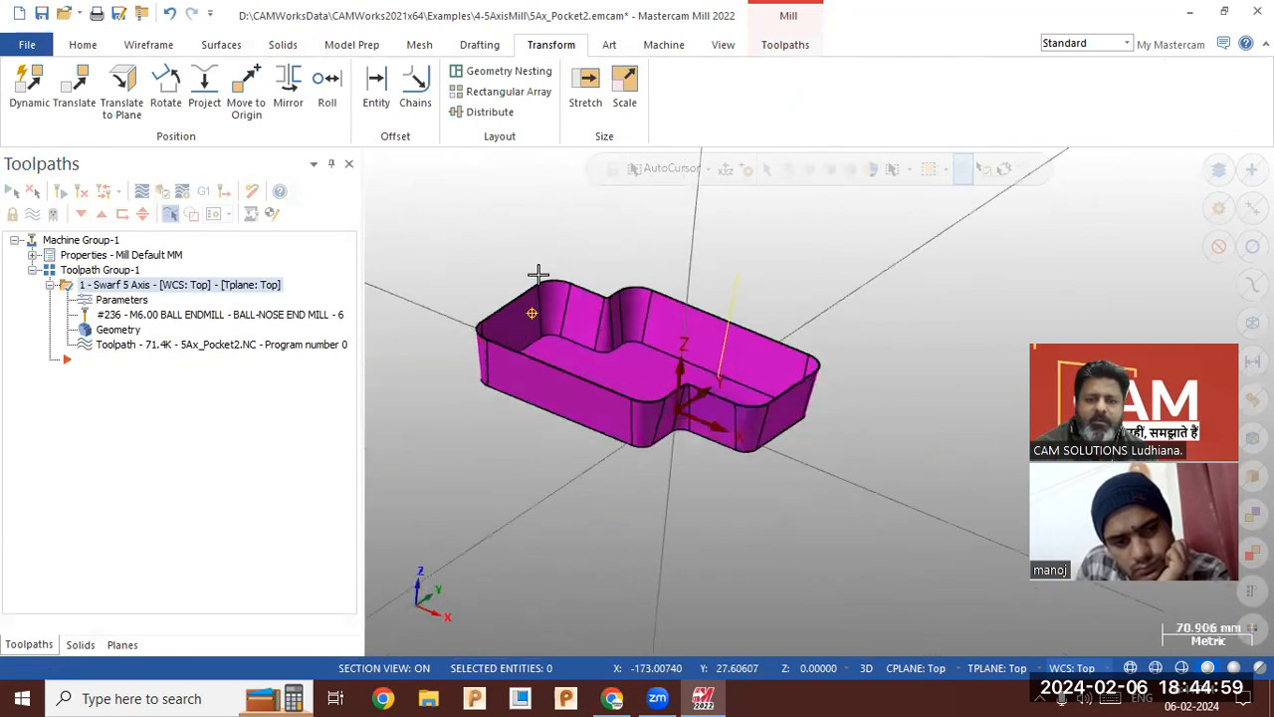
right_click(541, 256)
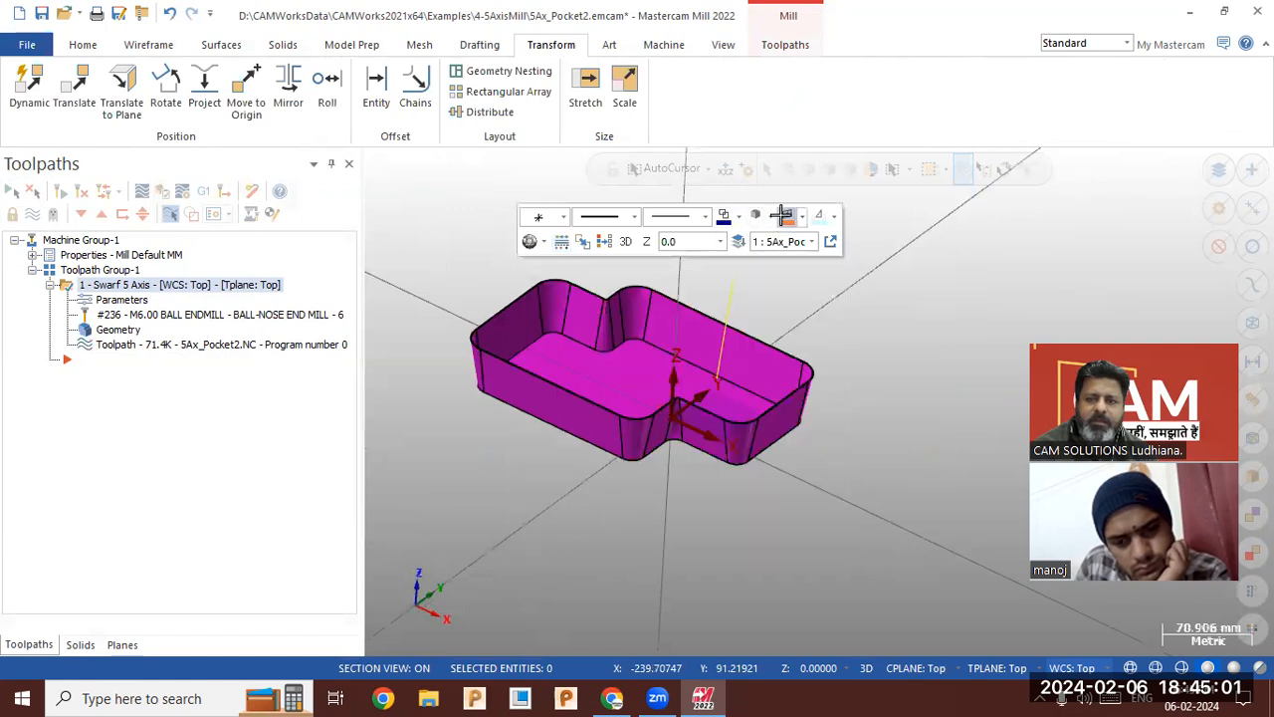
left_click(604, 241)
scroll(737, 296, "up", 3)
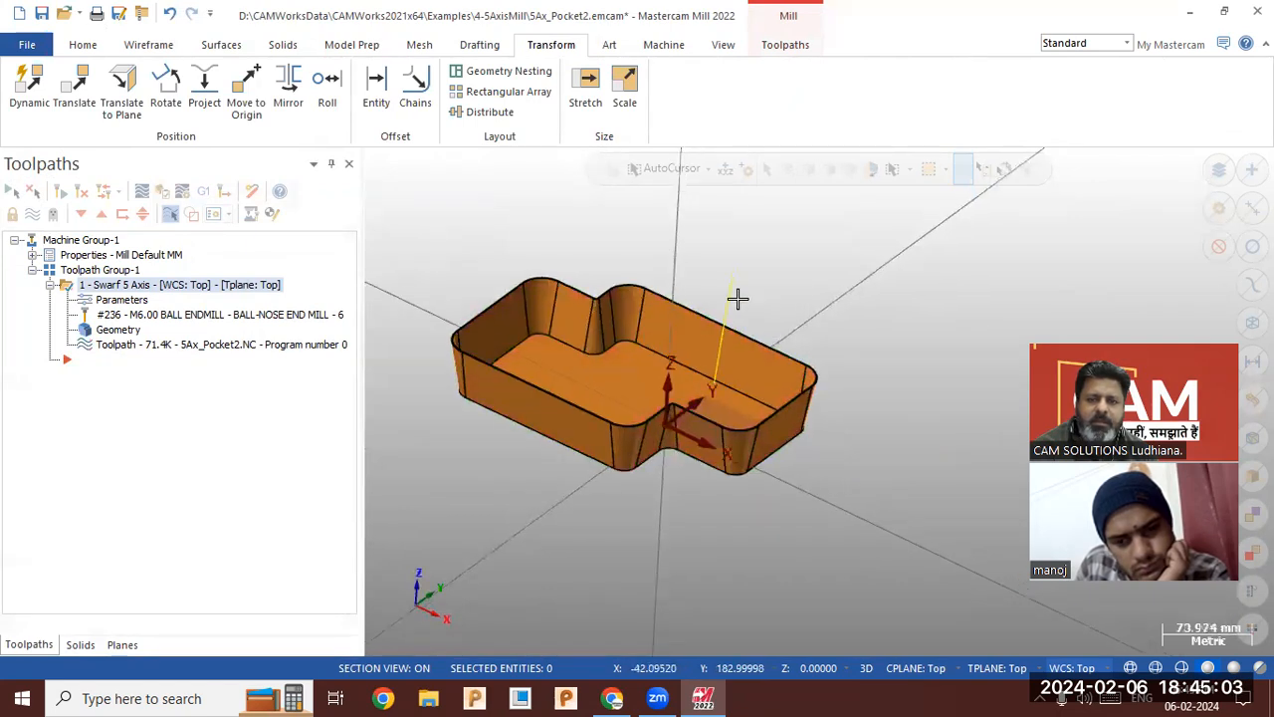
Backplot the regenerated Swarf toolpath with the tool holder shown to examine its motion around the pocket.
left_click(215, 343)
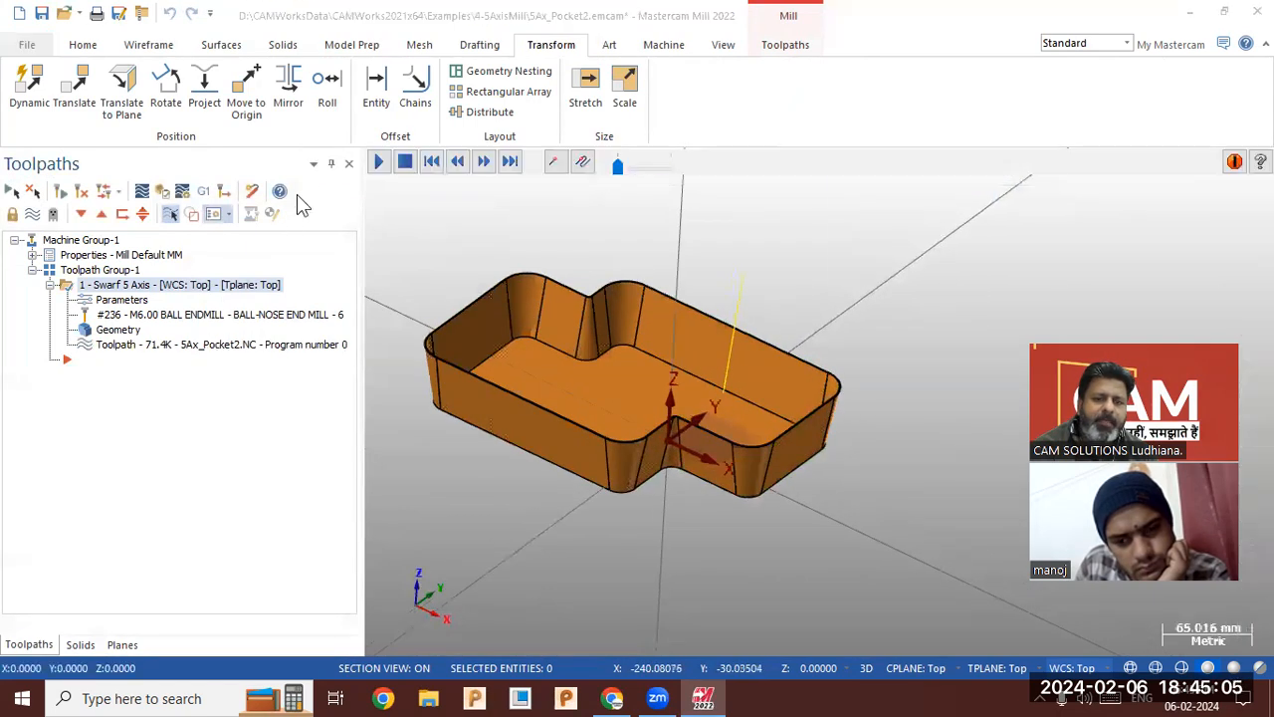
left_click(378, 163)
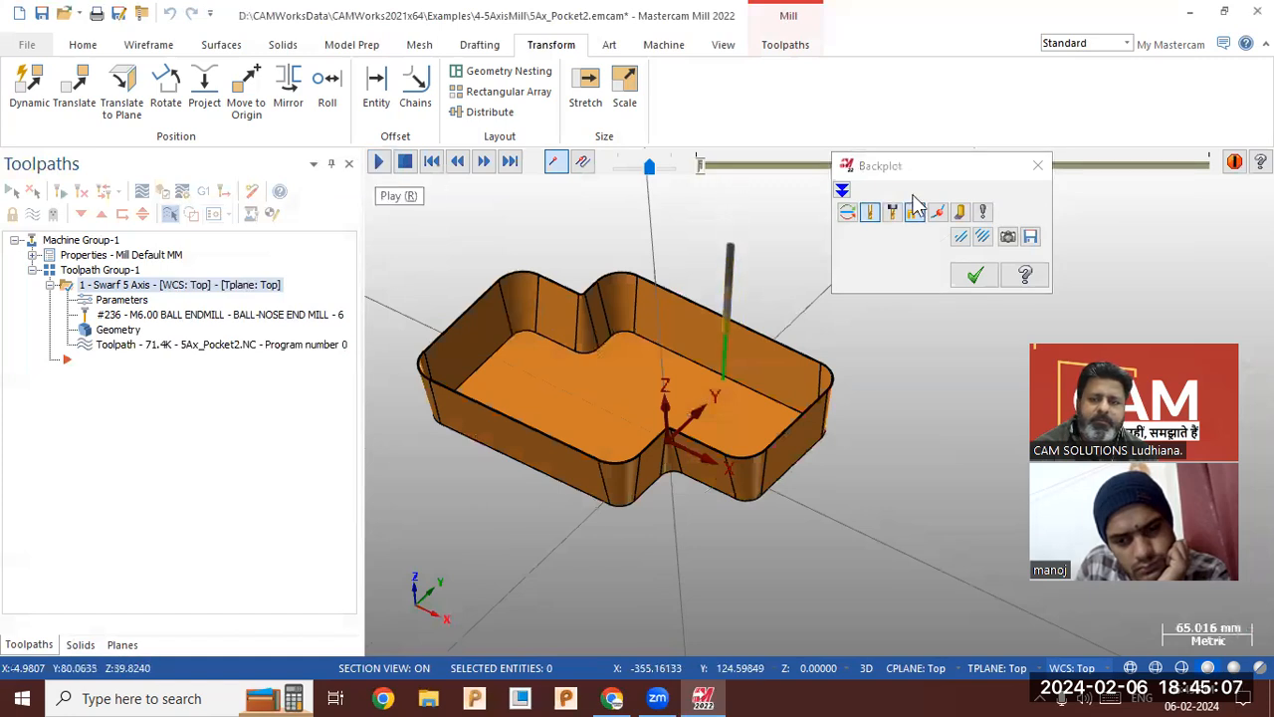
left_click(893, 219)
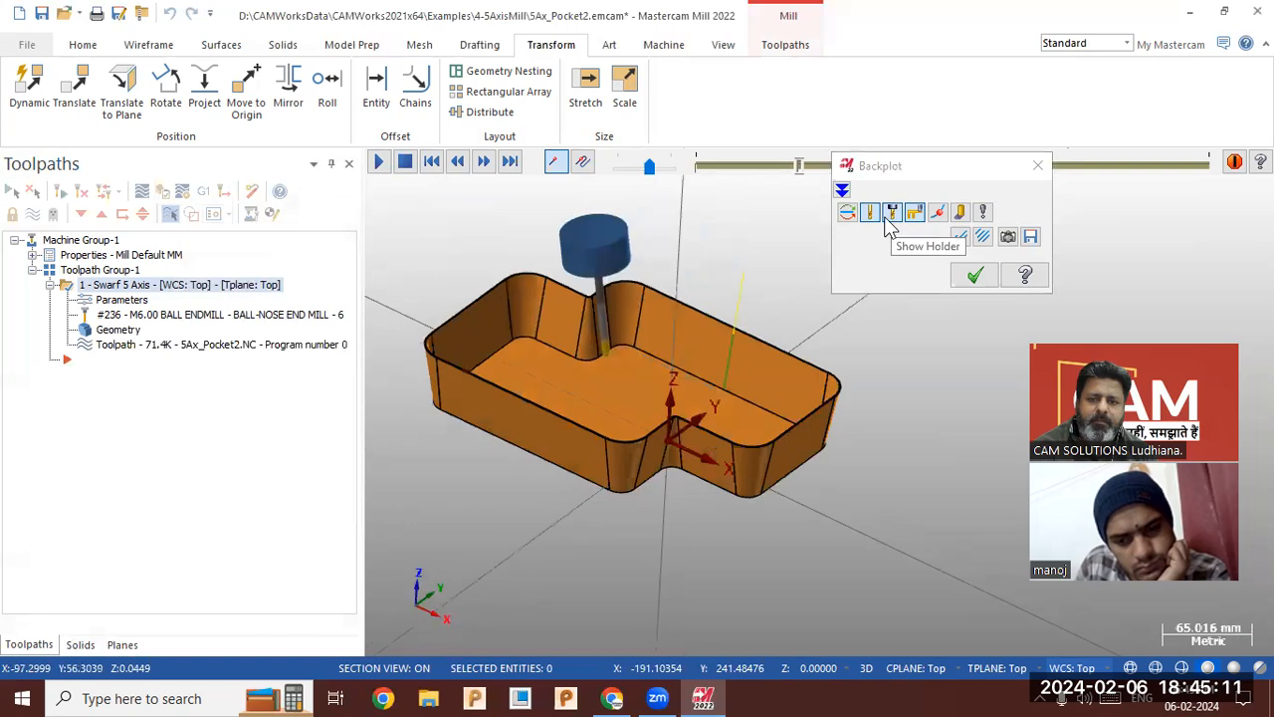
middle_click_drag(934, 470, 914, 506)
scroll(914, 506, "down", 1)
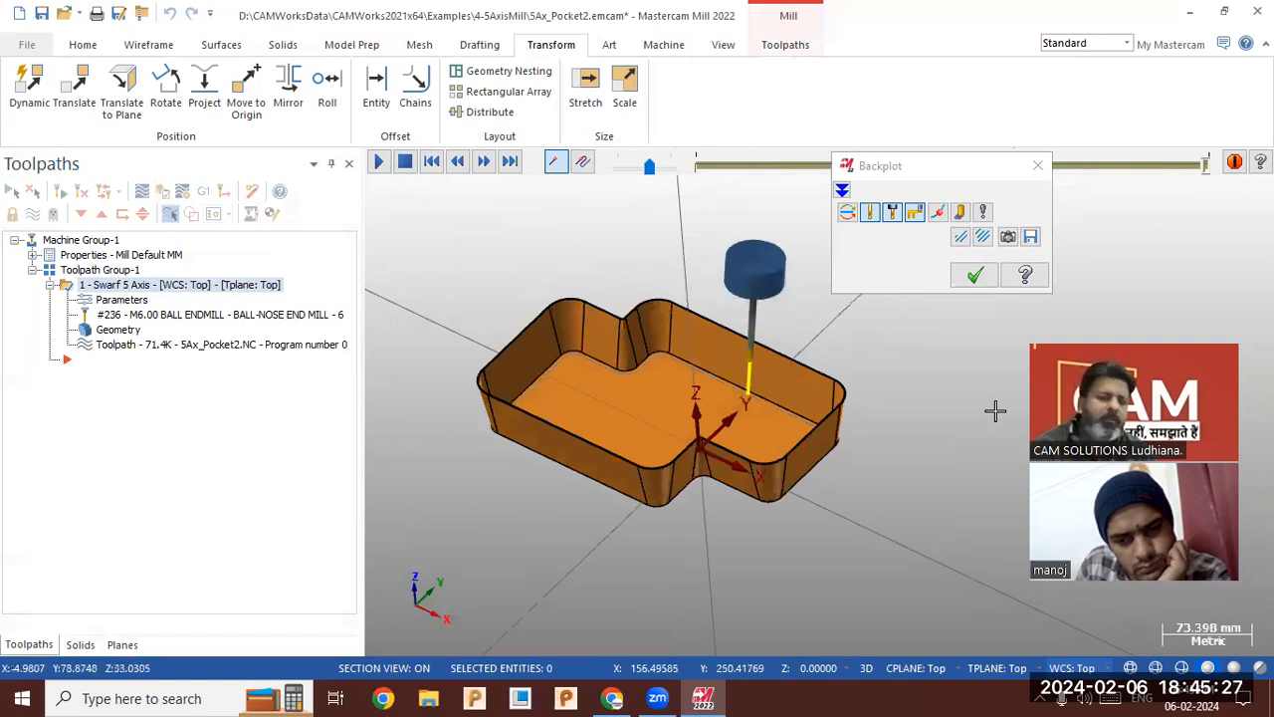
key("Escape")
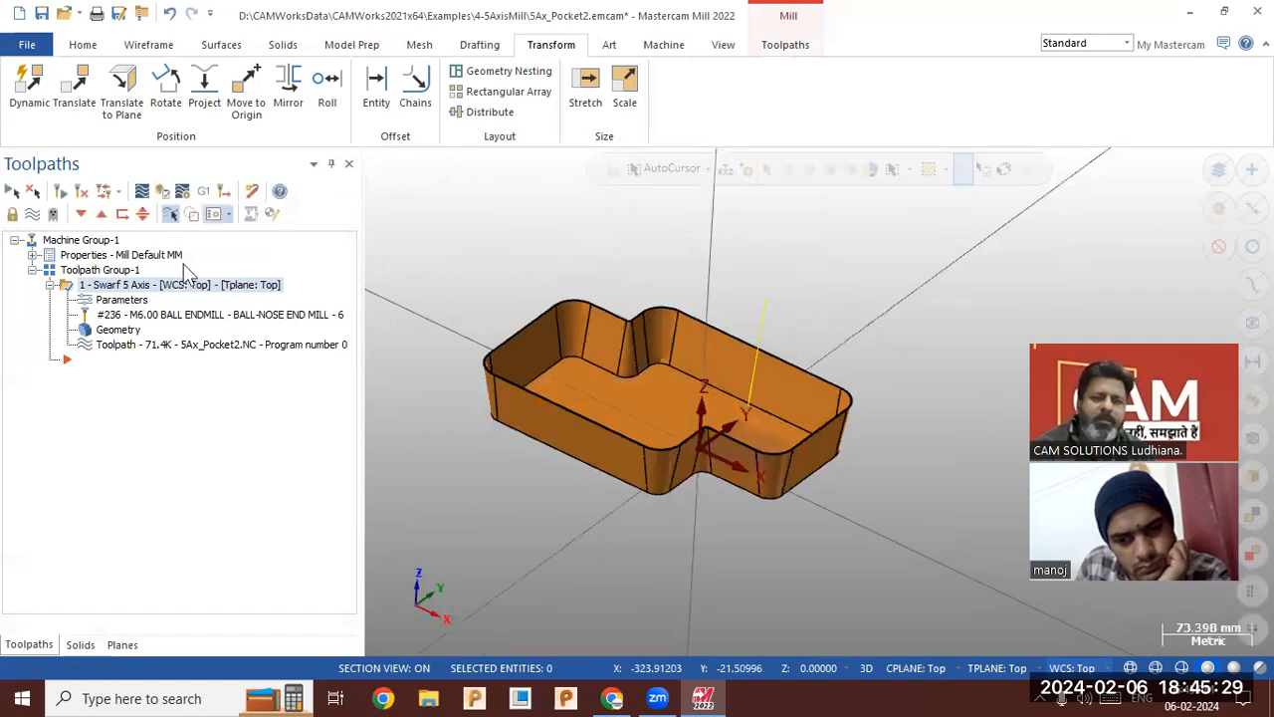
Enable depth cuts in the Swarf operation's roughing parameters, with 3 rough cuts at a 5.0 step and 1 finish cut at 0.5.
left_click(121, 299)
left_click(70, 176)
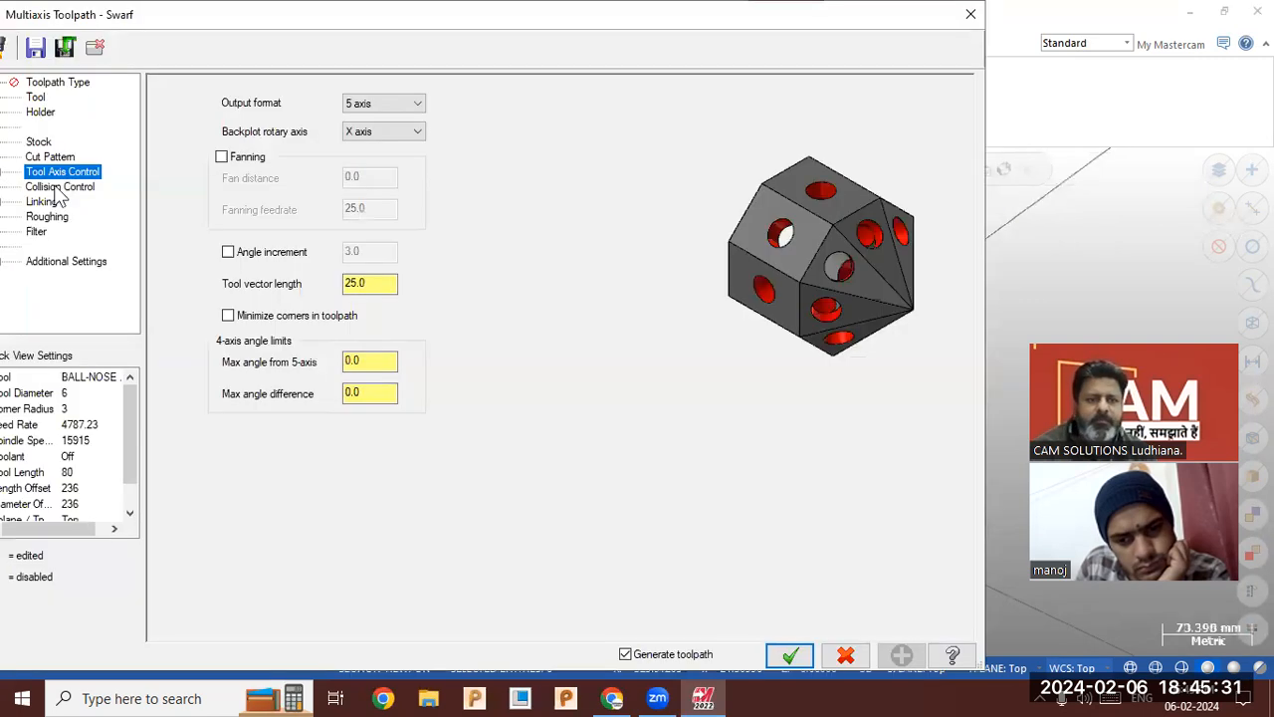
left_click(60, 187)
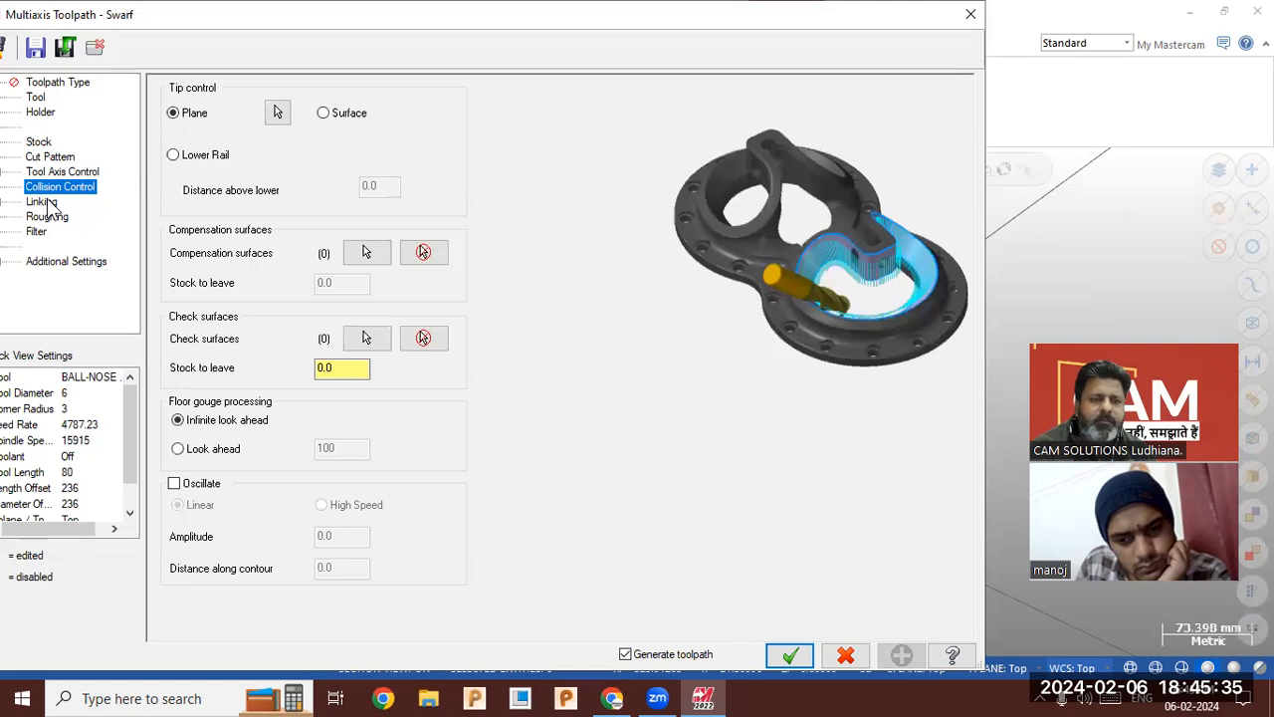
left_click(49, 157)
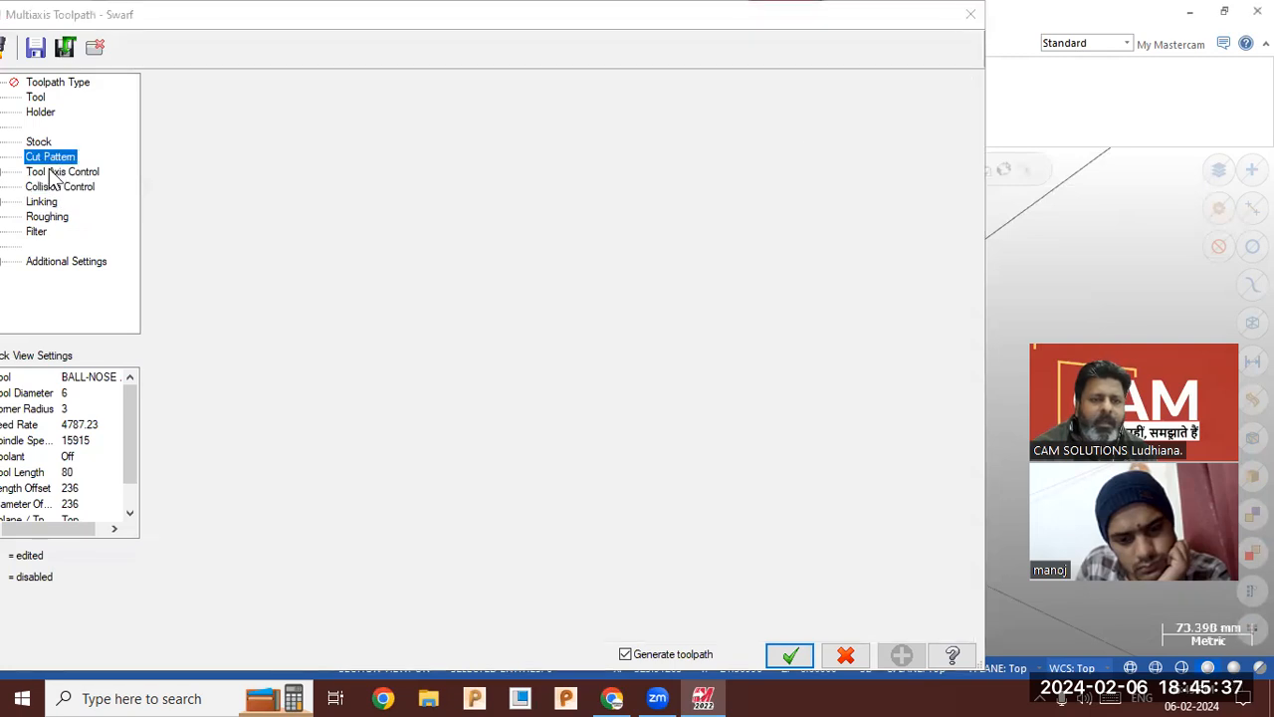
left_click(58, 215)
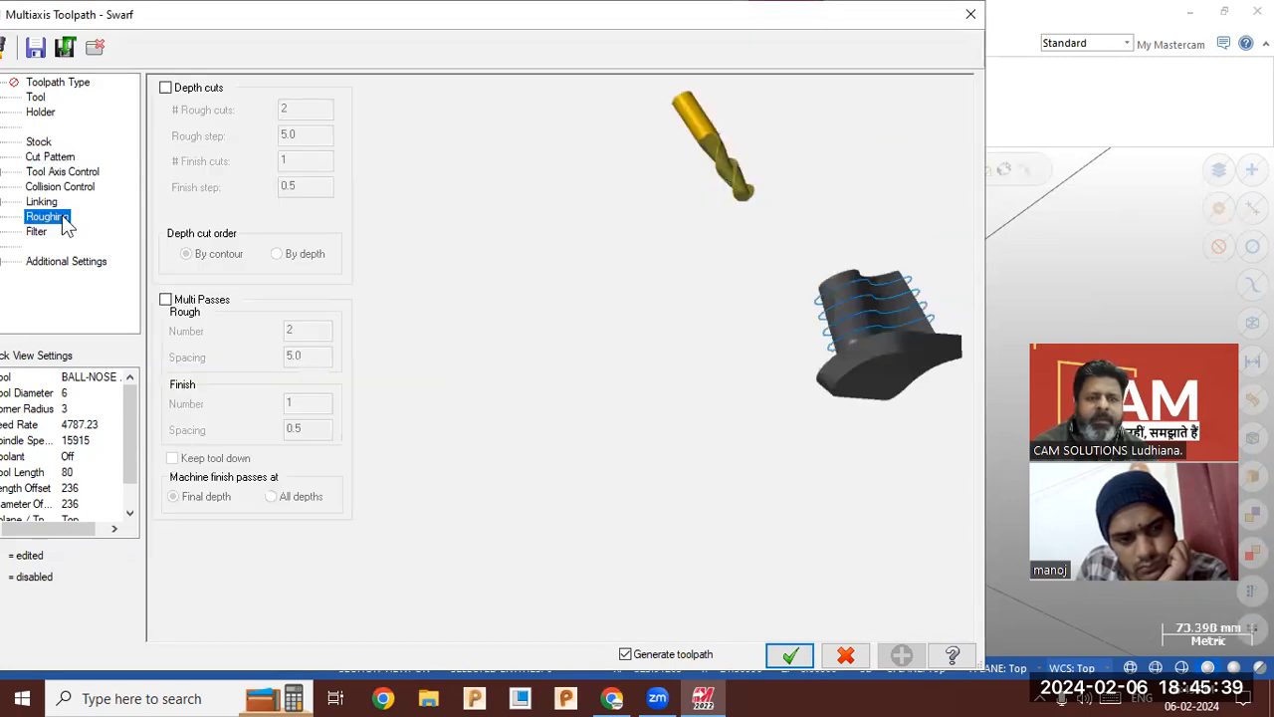
left_click(176, 91)
double_click(299, 110)
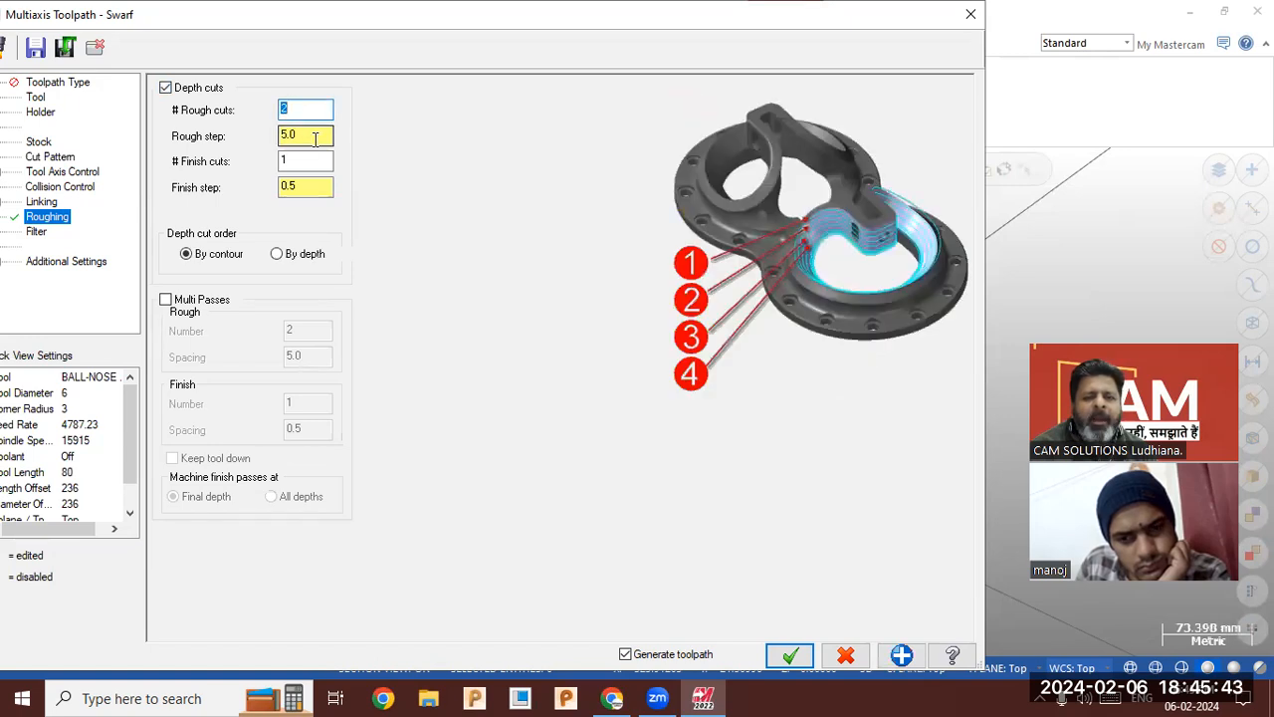
double_click(315, 136)
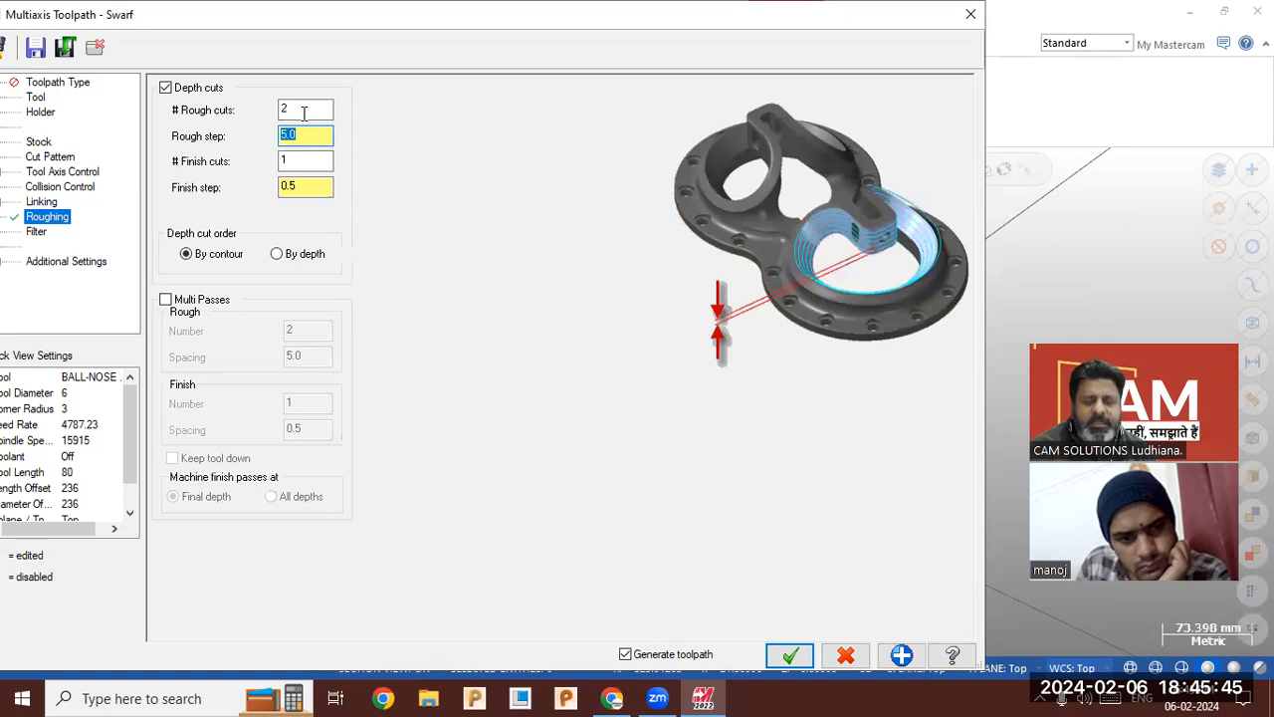
double_click(303, 110)
type("3")
double_click(311, 138)
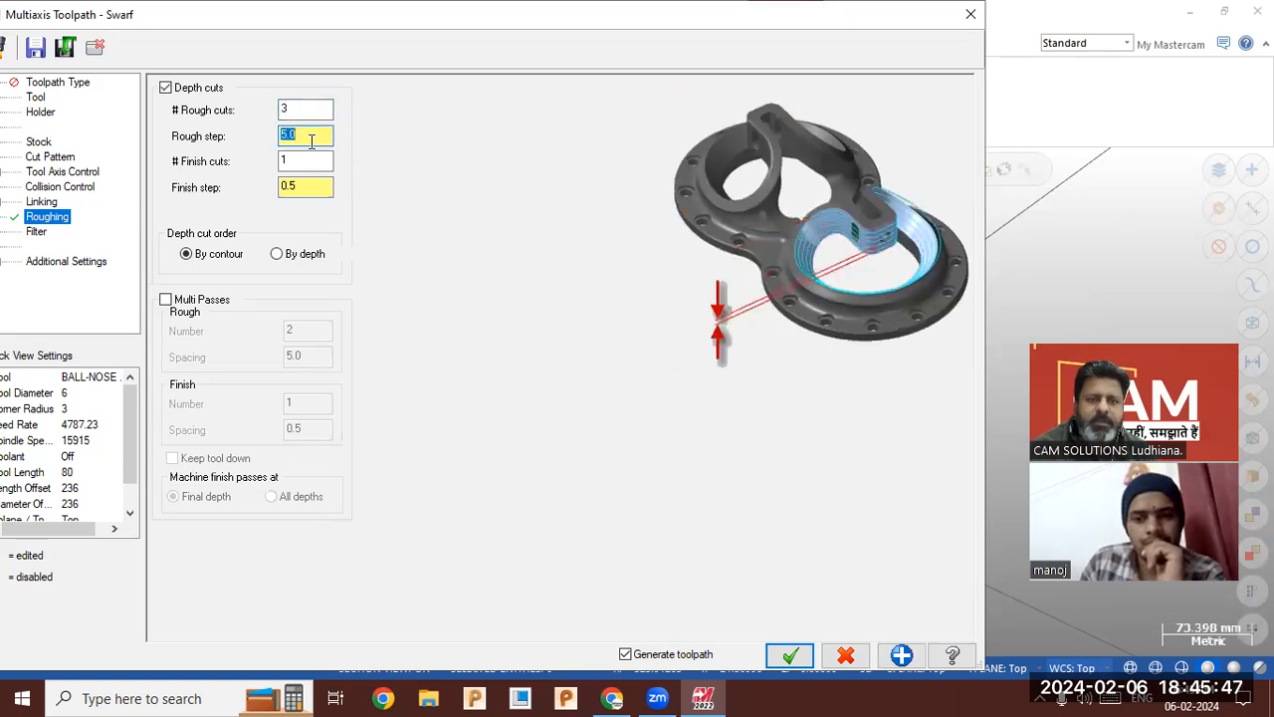
double_click(305, 160)
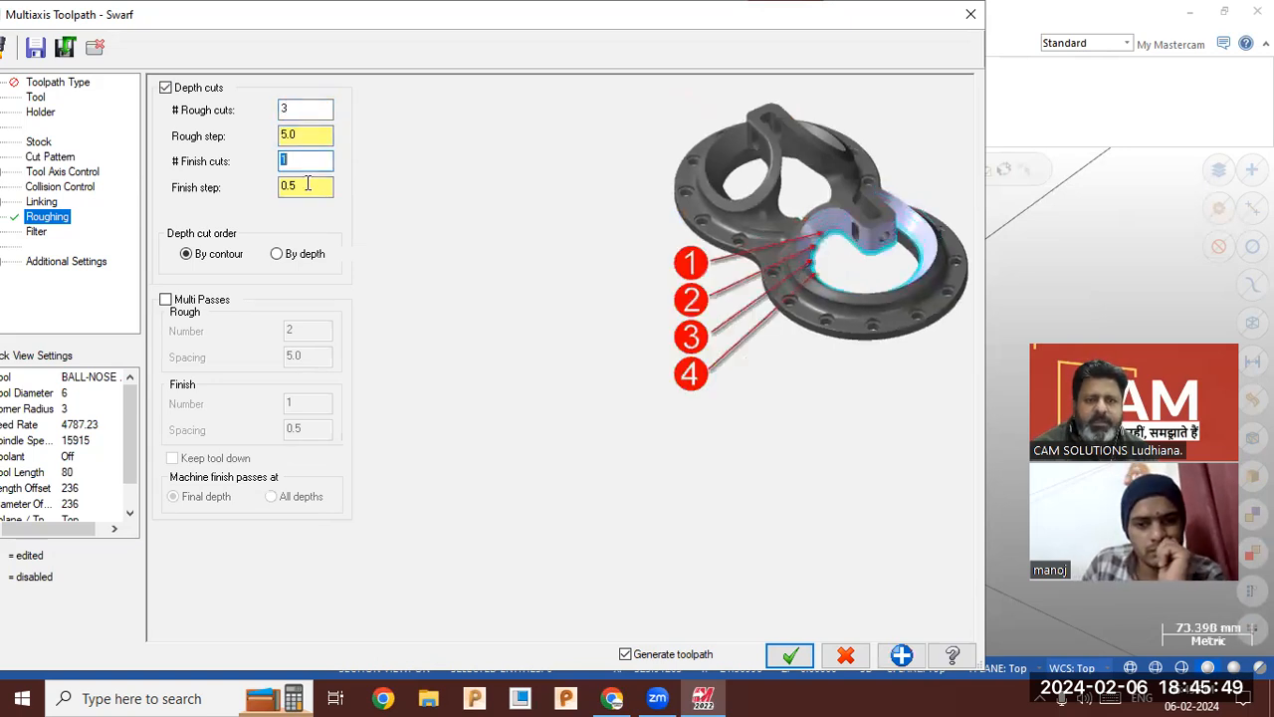
double_click(308, 184)
Enable multi passes with 2 rough passes at 5.0 spacing and 1 finish pass at .1 spacing, and regenerate the toolpath.
left_click(221, 301)
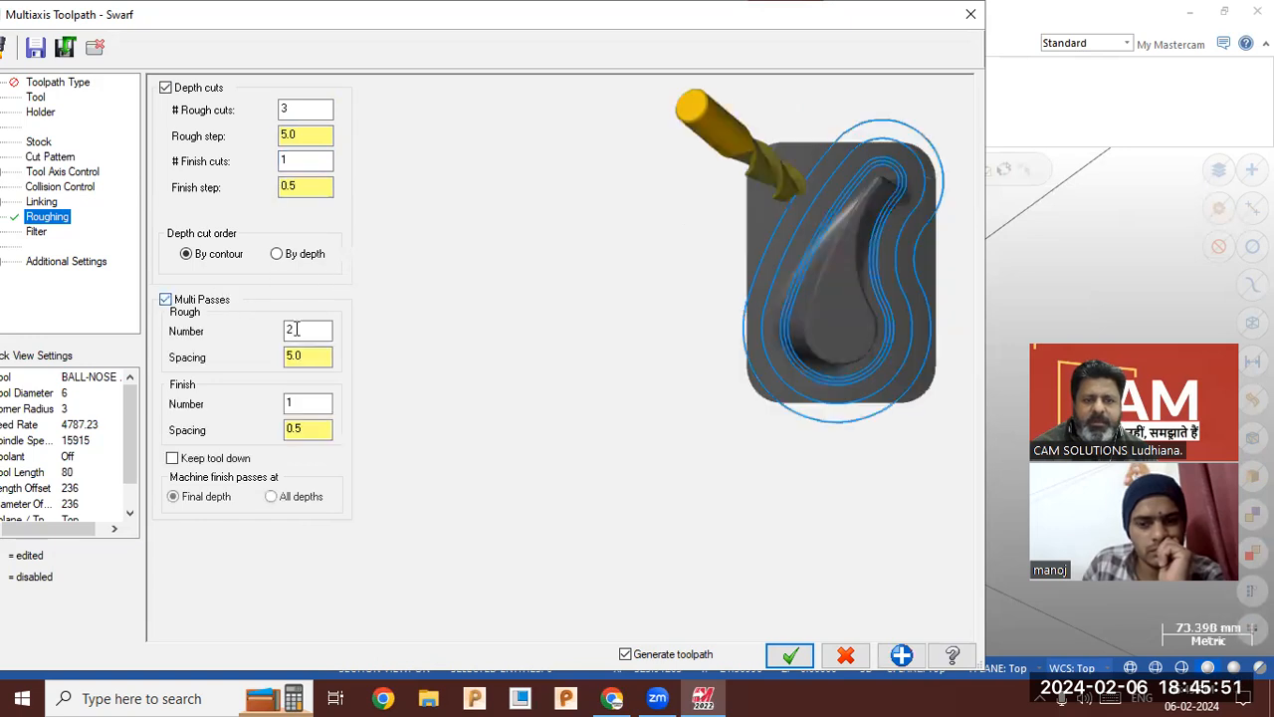
double_click(315, 331)
left_click(312, 403)
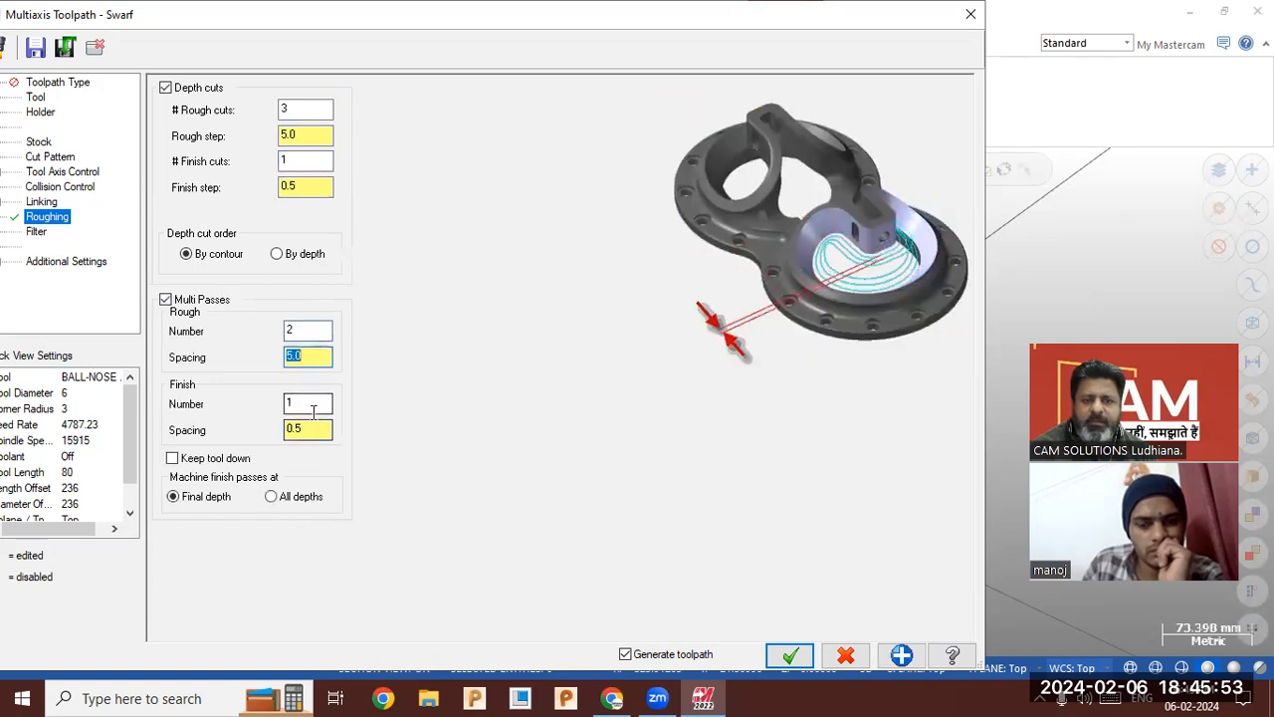
double_click(316, 430)
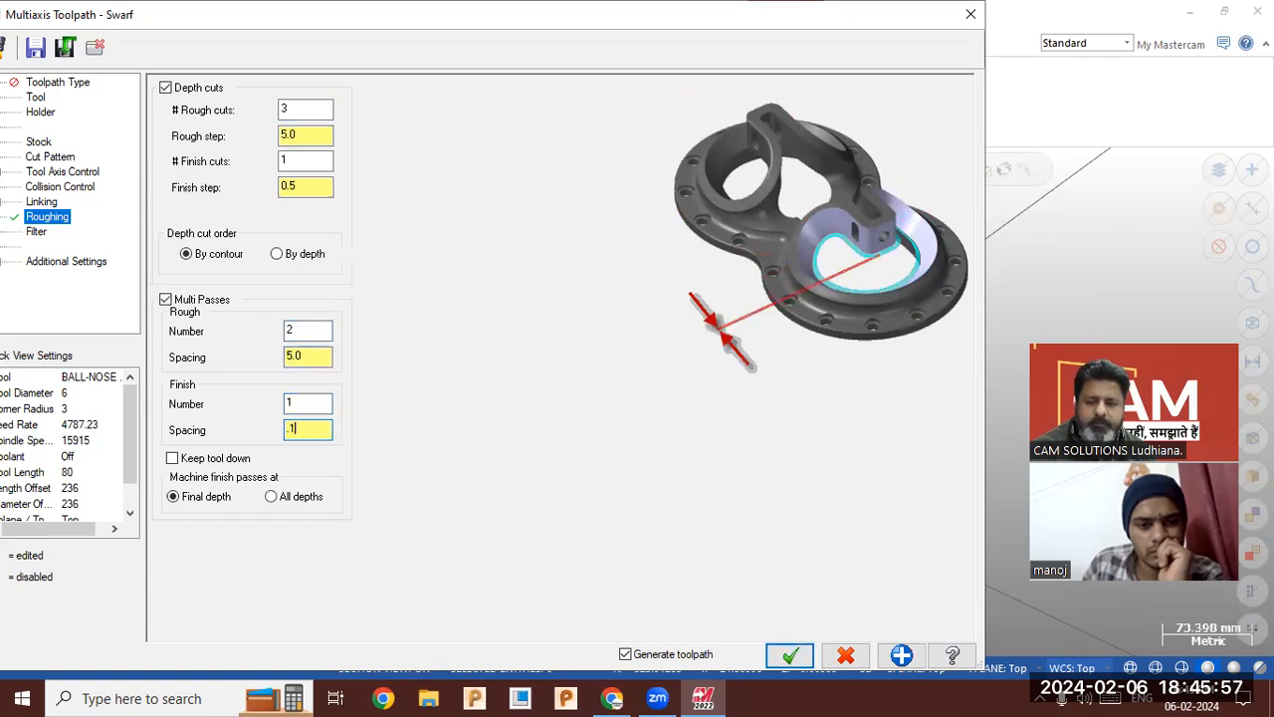
left_click(789, 654)
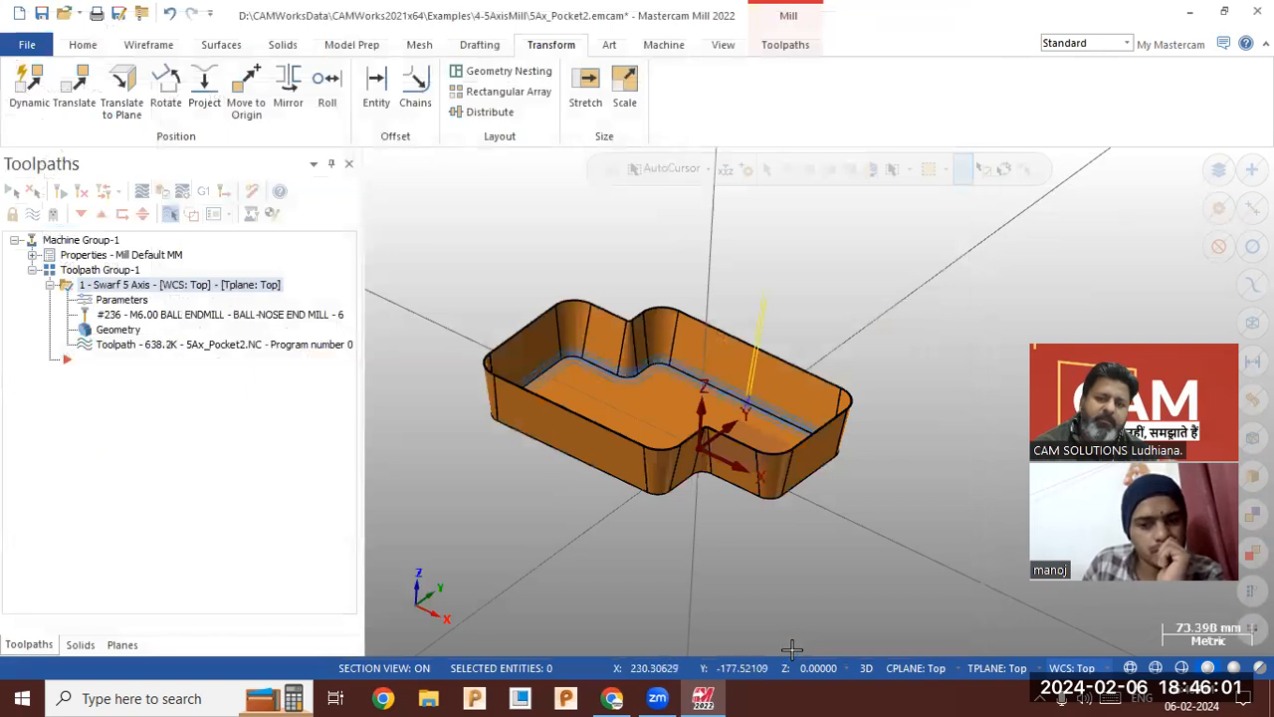
scroll(613, 383, "up", 5)
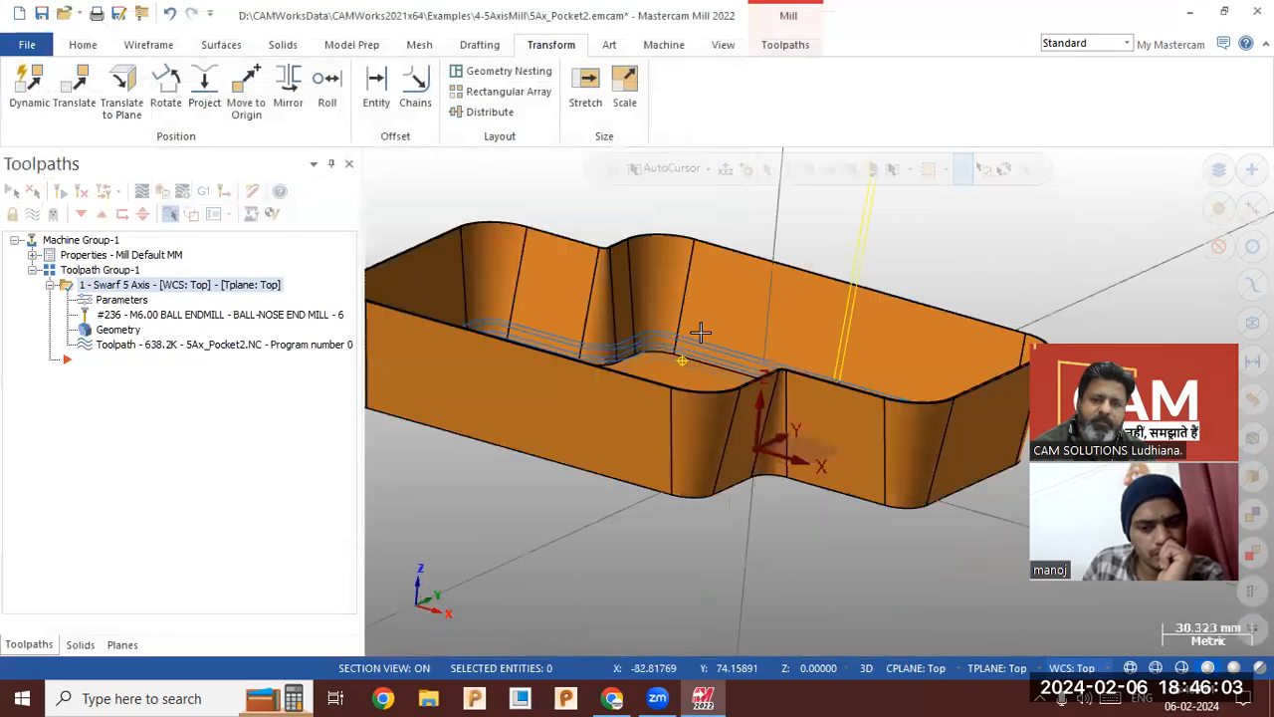
Set the Swarf operation's number of rough depth cuts to 5 and regenerate the toolpath.
middle_click_drag(693, 346, 675, 363)
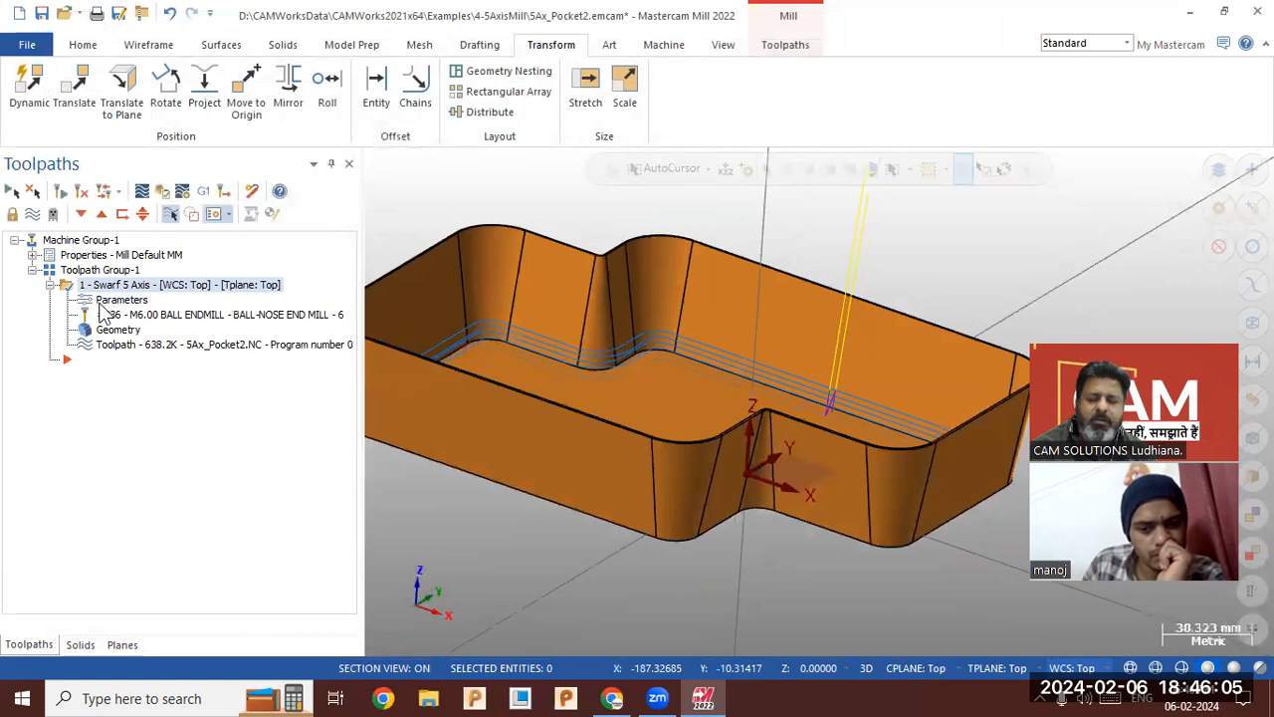
left_click(103, 301)
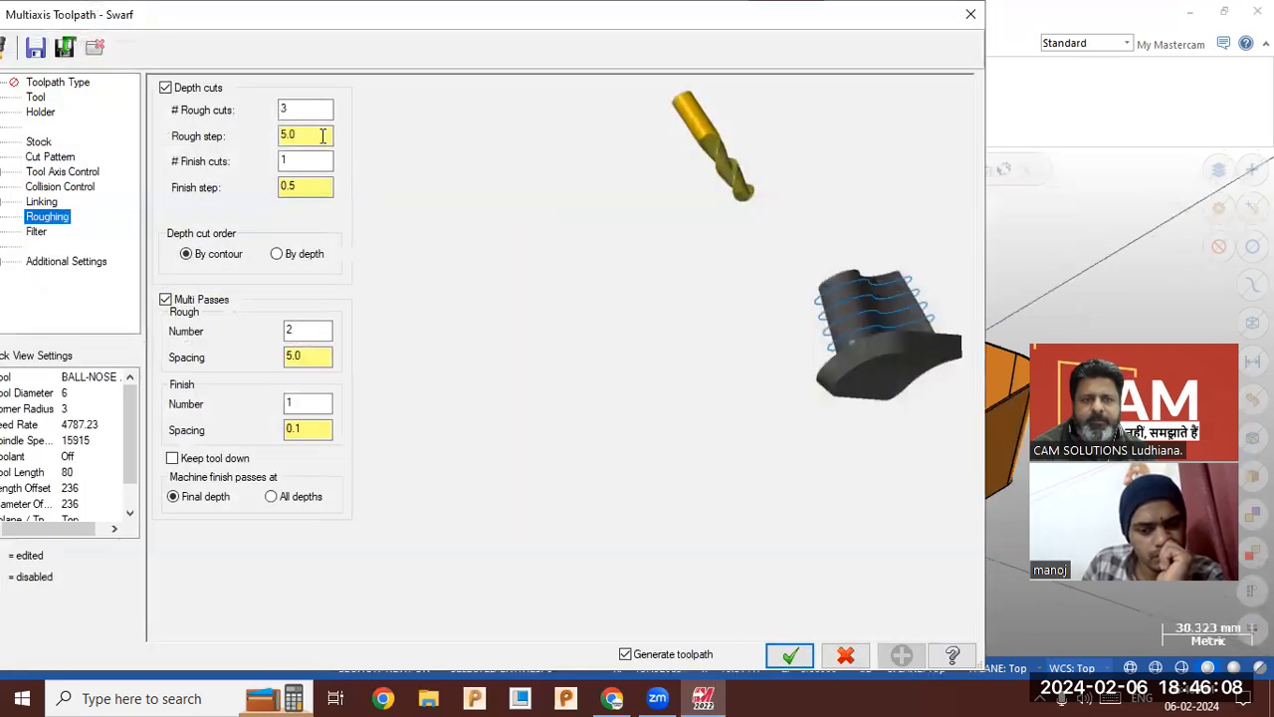
left_click(313, 106)
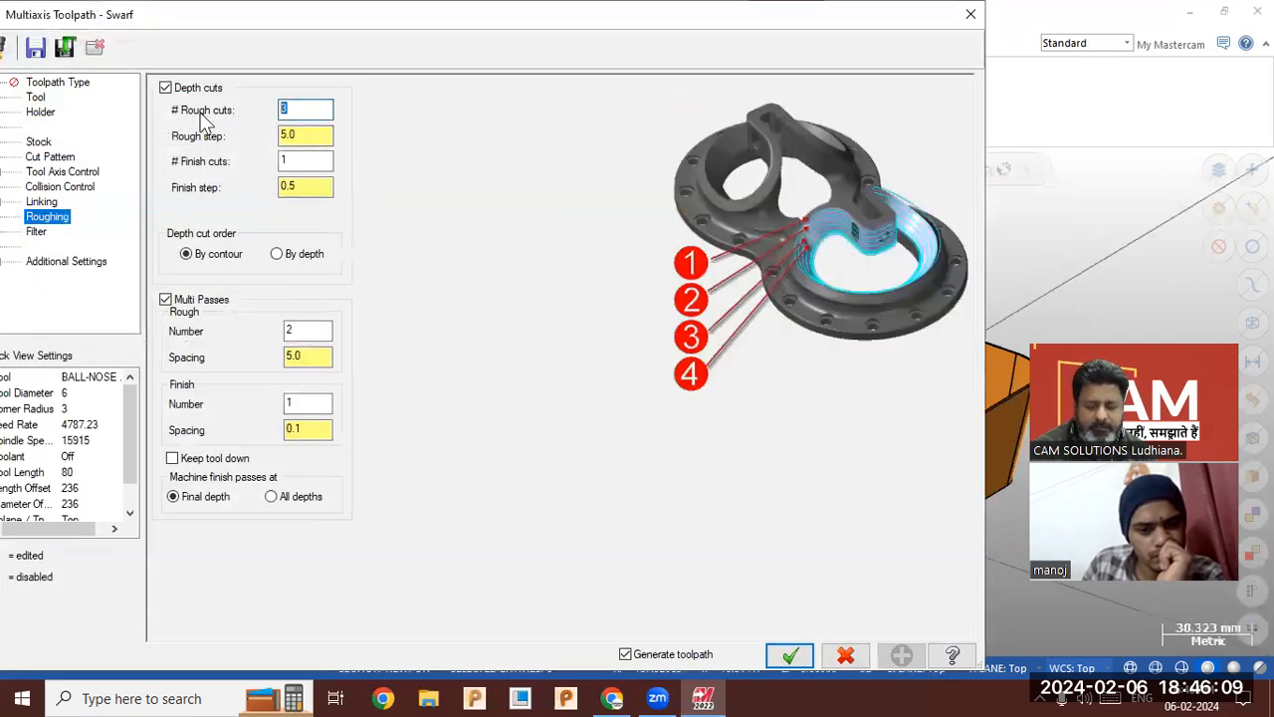
type("5")
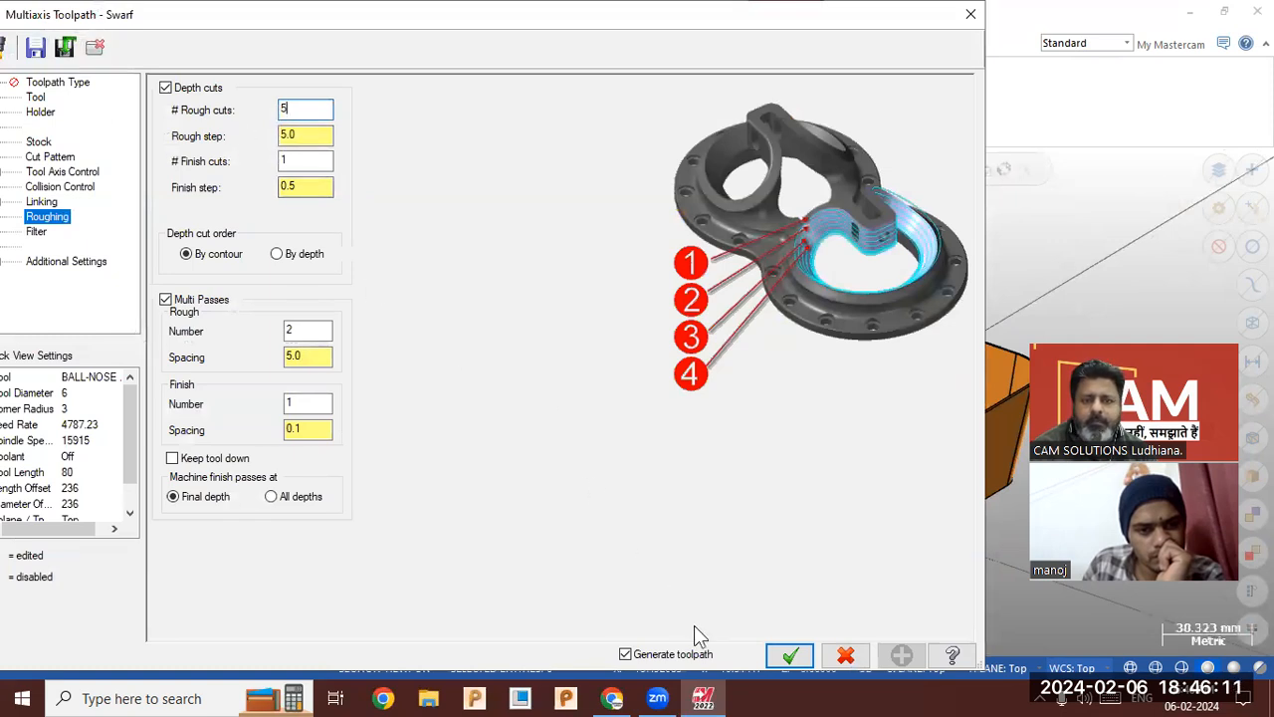
left_click(790, 654)
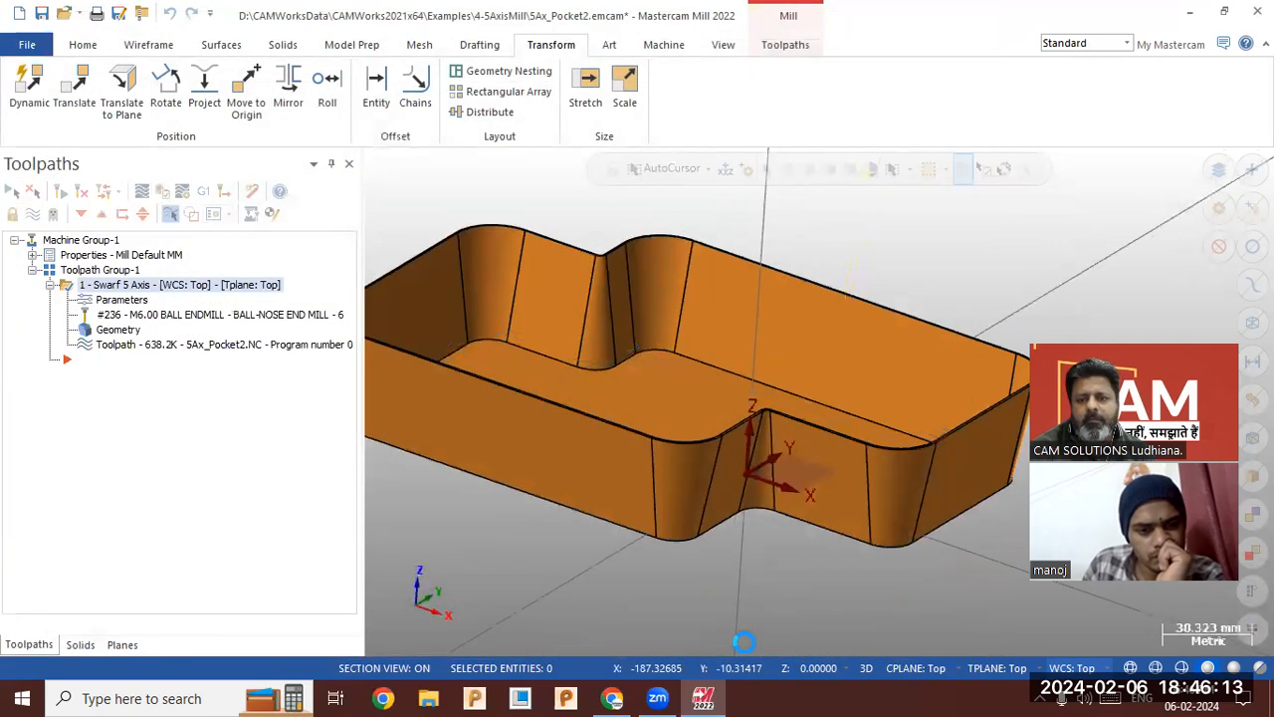
scroll(873, 475, "down", 3)
middle_click_drag(800, 330, 770, 350)
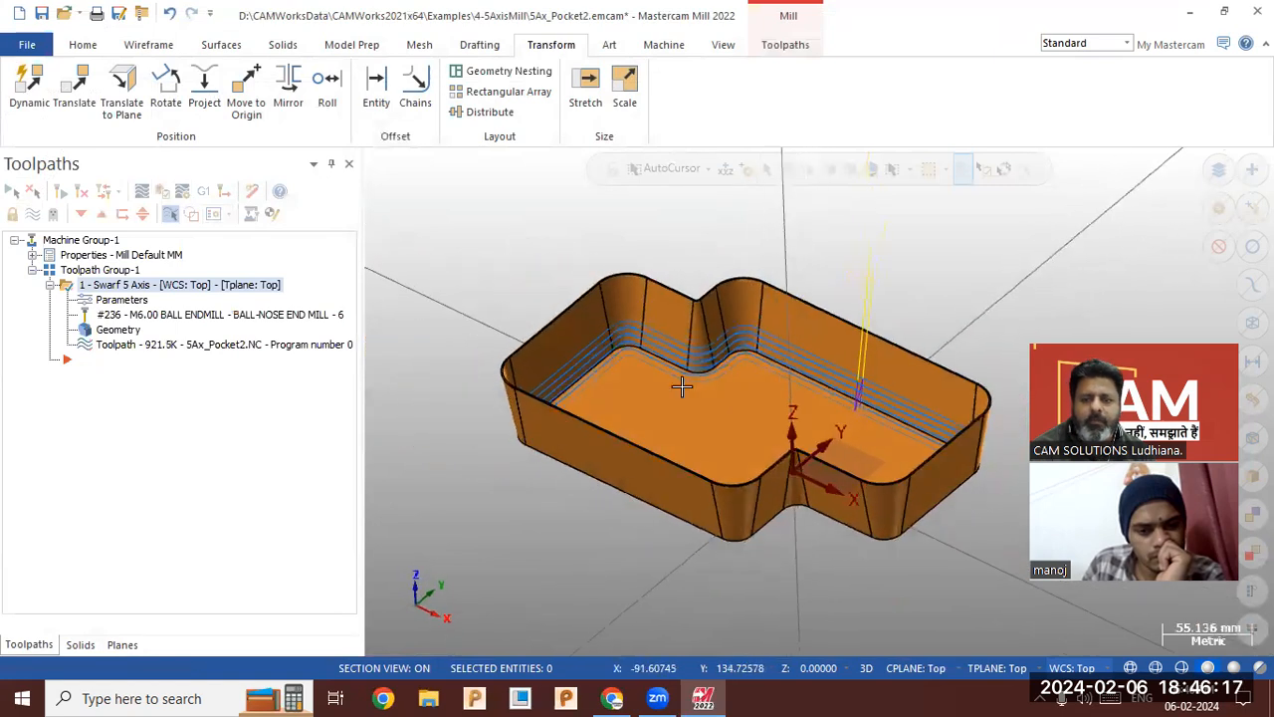
Backplot the regenerated Swarf toolpath to examine the tool and holder motion along the pocket walls with the additional depth cuts.
left_click(205, 347)
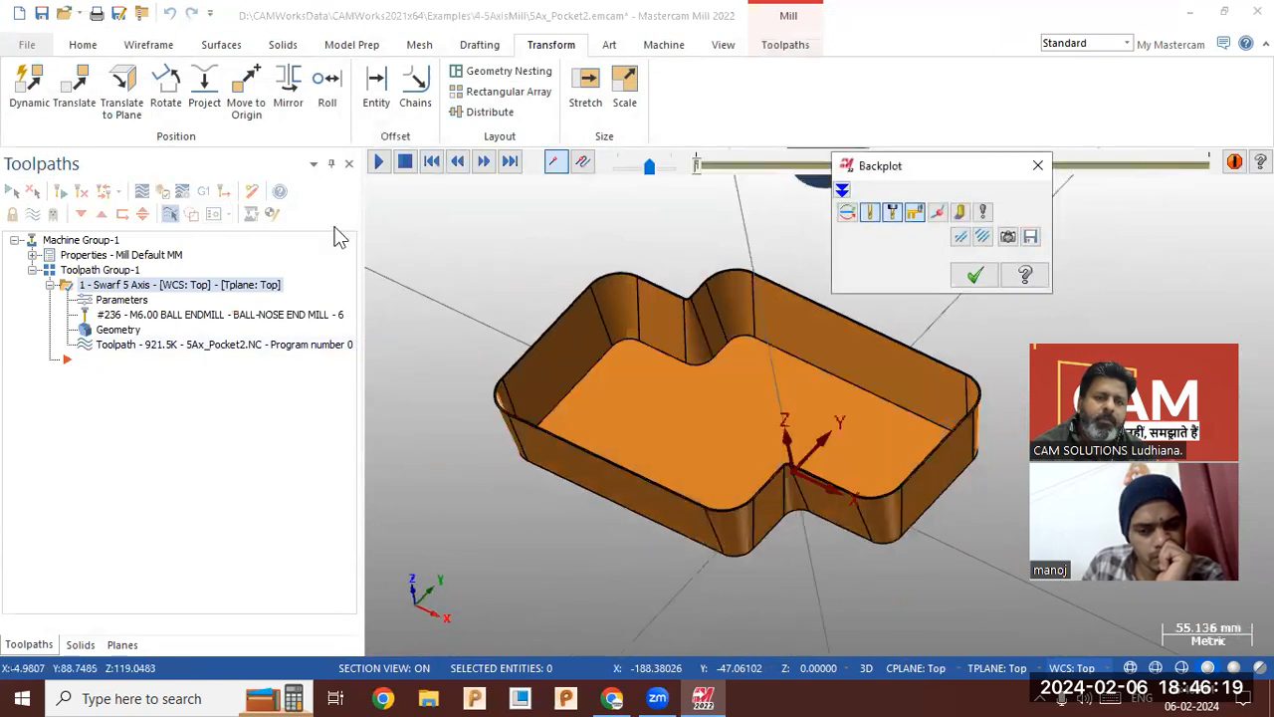
left_click(381, 165)
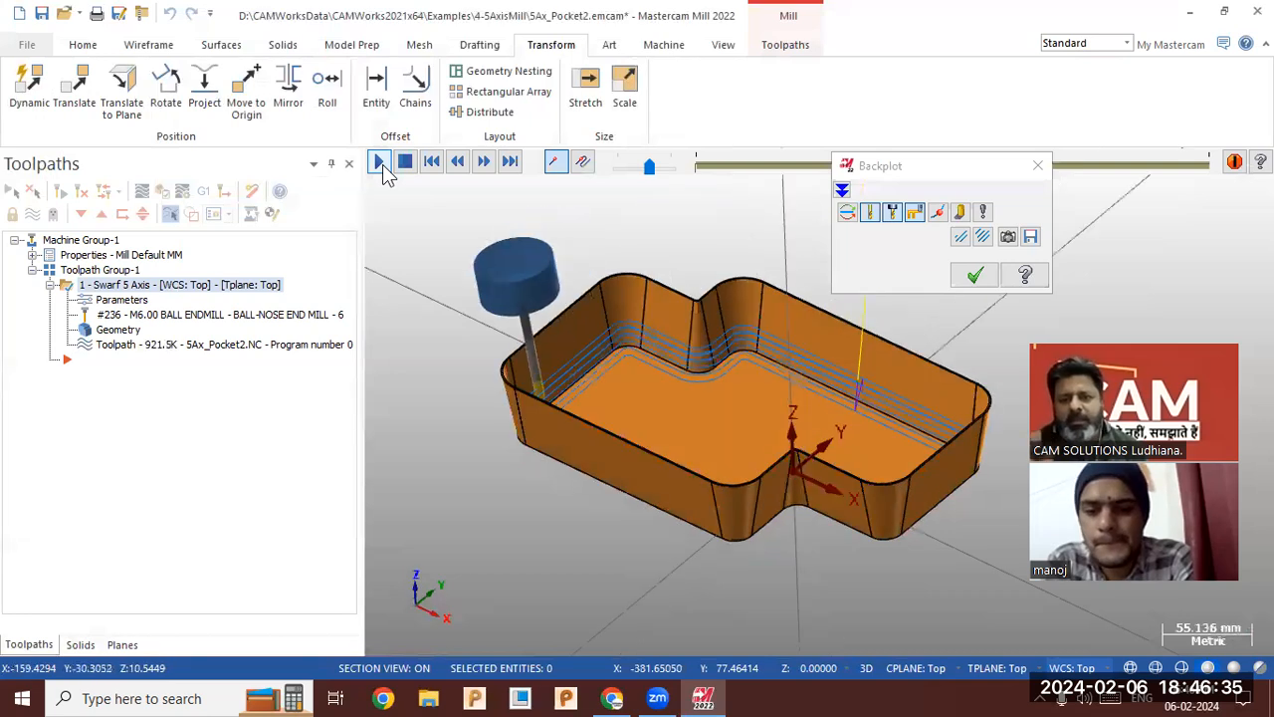
left_click(974, 277)
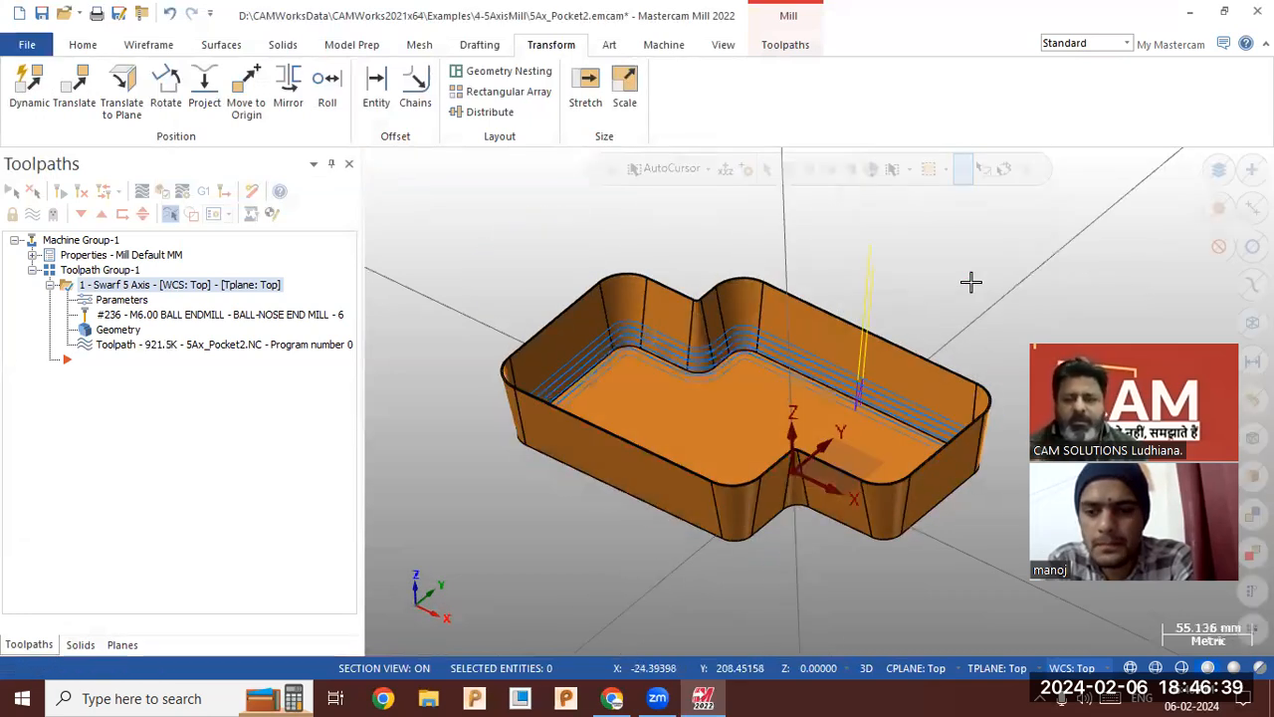